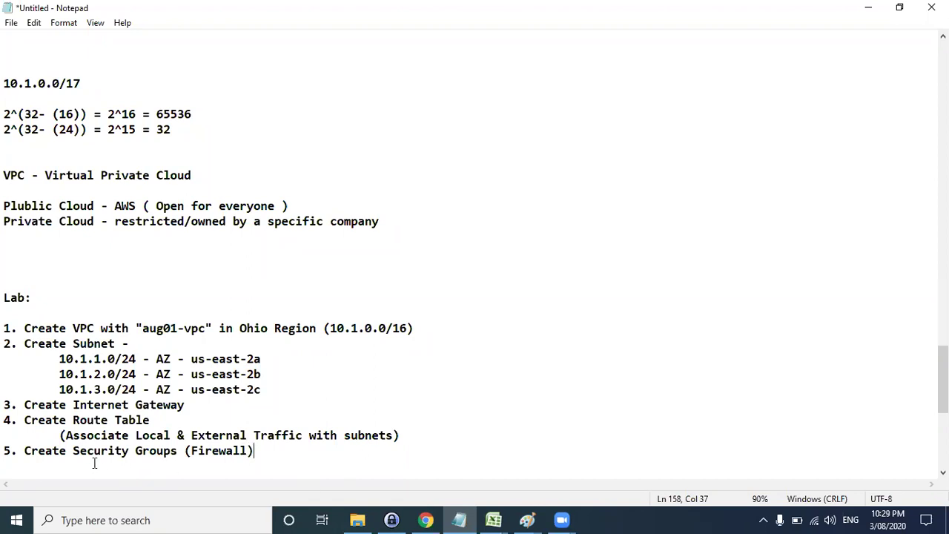
# Step: Append '- Allow "All Traffic"' to item 5, Create Security Groups (Firewall), in the lab list
pyautogui.moveTo(73, 450); pyautogui.dragTo(164, 451)
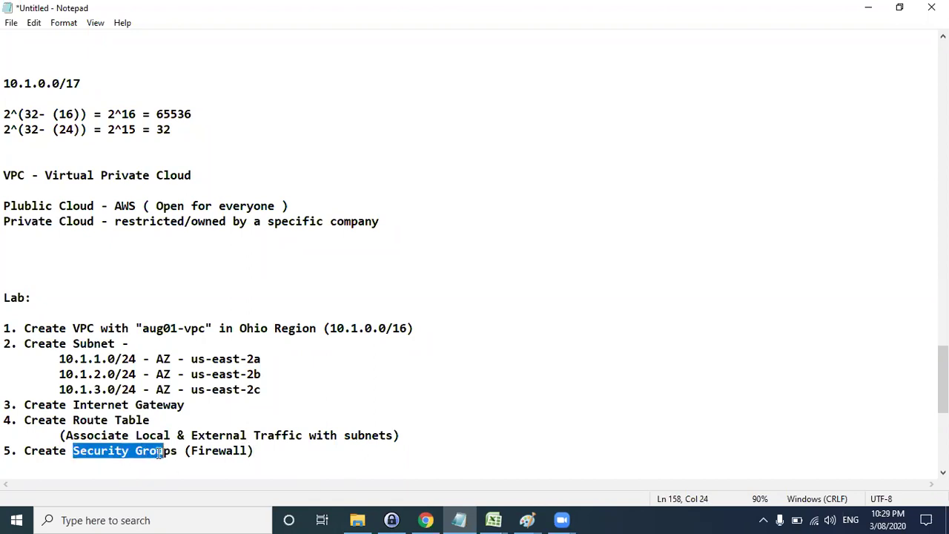
pyautogui.click(284, 450)
pyautogui.write('- Allow ')
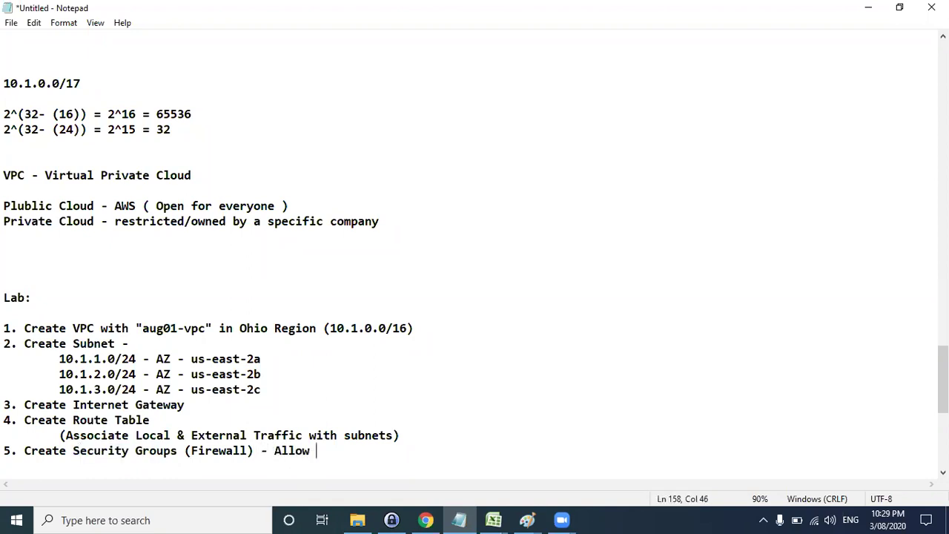
pyautogui.write('all Traffic')
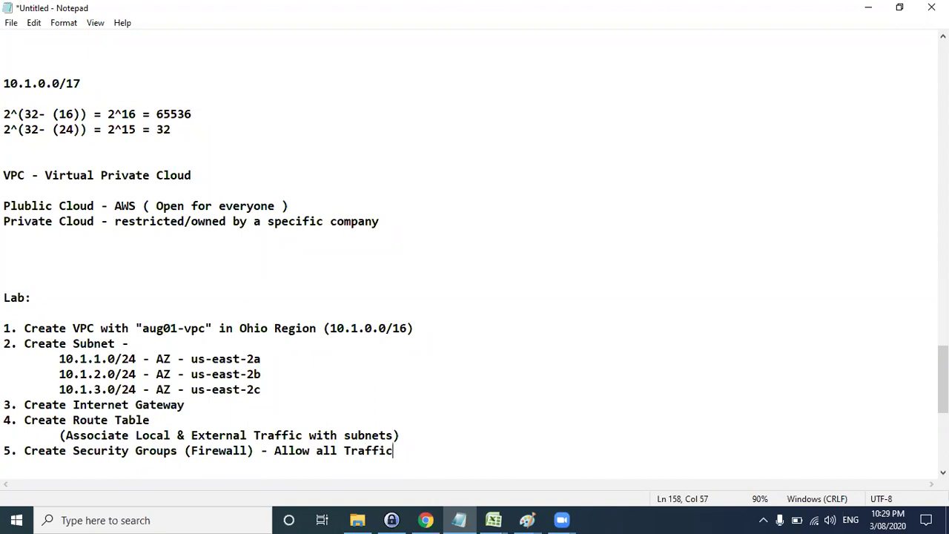
pyautogui.click(321, 450)
pyautogui.press('Left')
pyautogui.write('"')
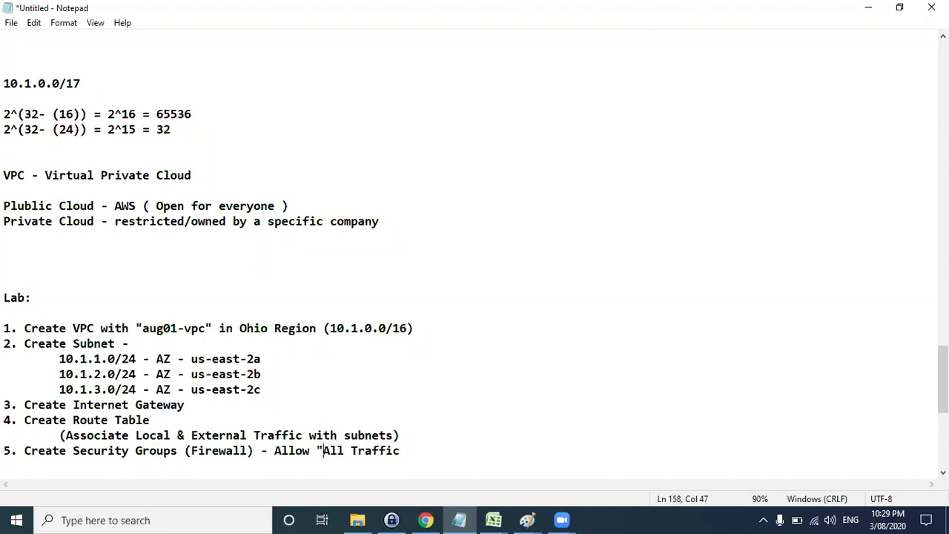
pyautogui.click(408, 448)
pyautogui.write('"')
pyautogui.moveTo(415, 450); pyautogui.dragTo(318, 453)
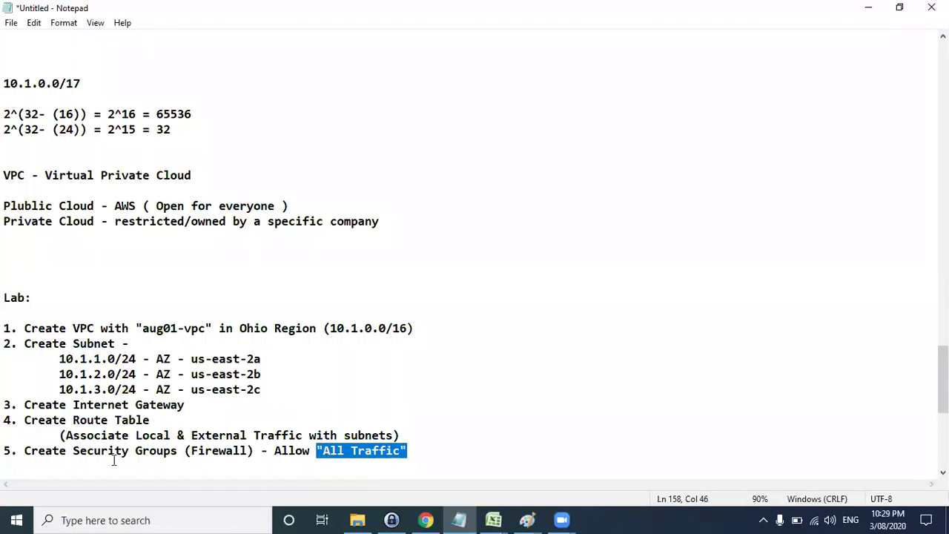
# Step: Add two line breaks after the security groups item at the end of the lab list
pyautogui.moveTo(77, 450); pyautogui.dragTo(196, 450)
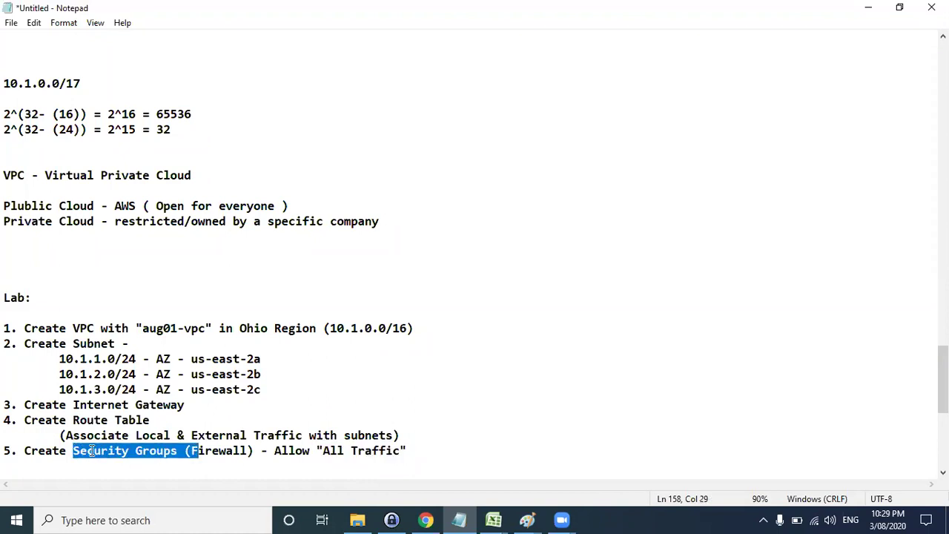
pyautogui.click(449, 448)
pyautogui.press('Return')
pyautogui.press('Return')
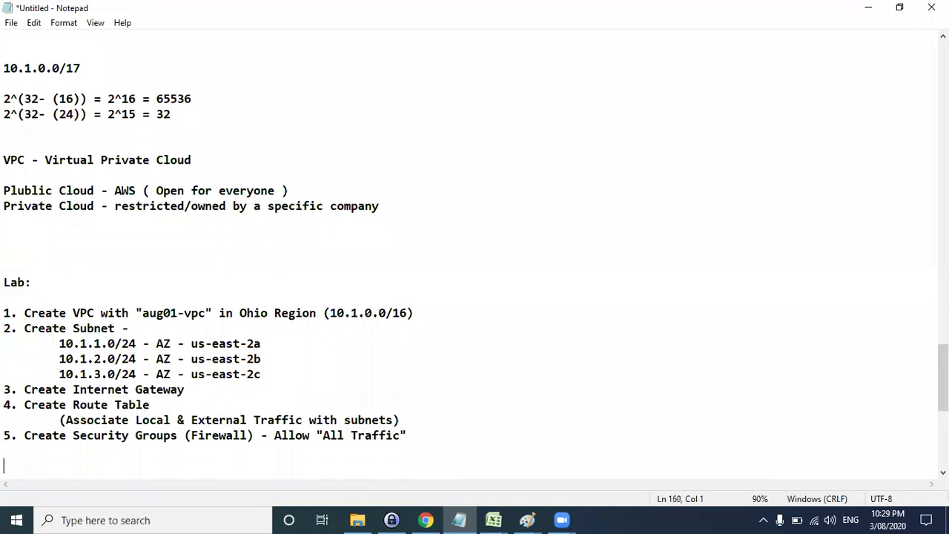
# Step: Switch to the AWS console in Chrome and open the list of existing VPCs
pyautogui.moveTo(3, 281)
pyautogui.mouseDown()
pyautogui.moveTo(66, 420)
pyautogui.moveTo(303, 442)
pyautogui.moveTo(339, 424)
pyautogui.moveTo(343, 452)
pyautogui.moveTo(362, 447)
pyautogui.mouseUp()
pyautogui.hotkey('alt', 'Tab')
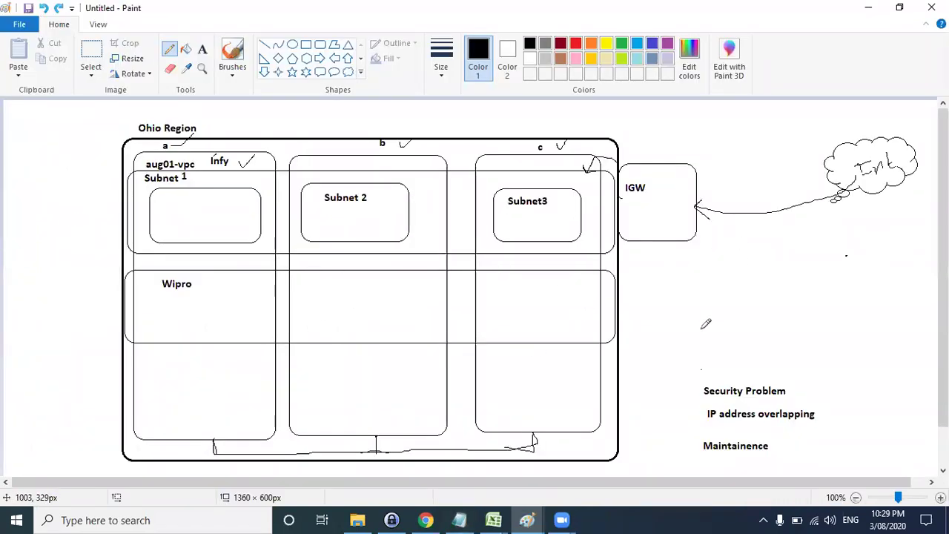
pyautogui.click(425, 520)
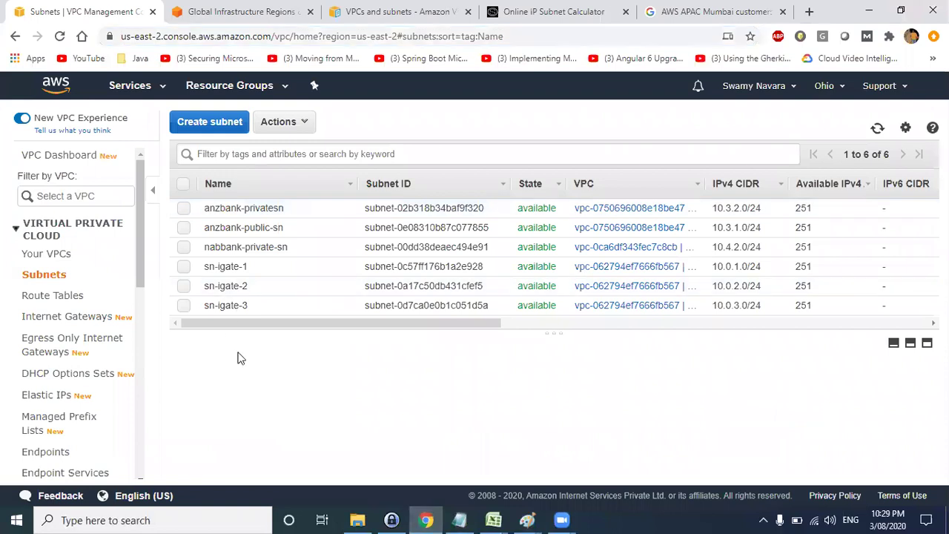
pyautogui.click(46, 254)
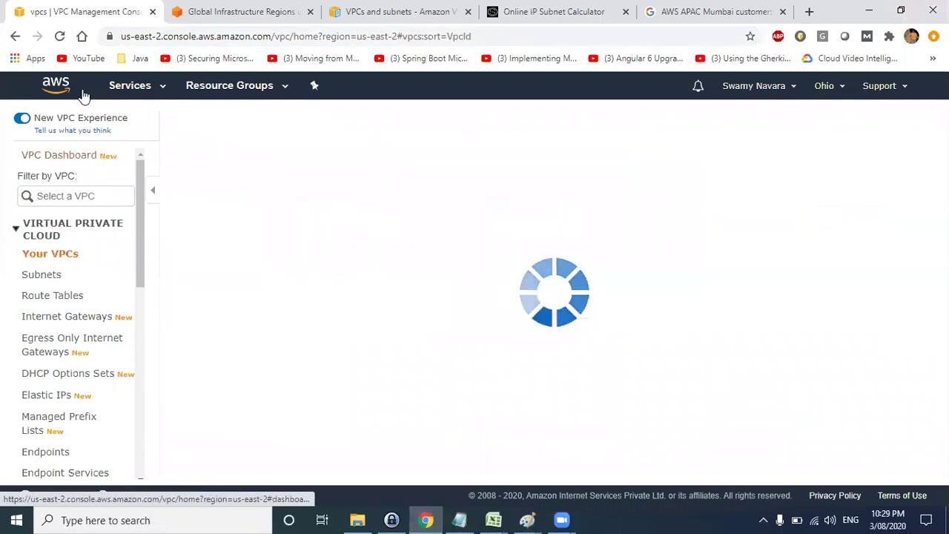
# Step: Find the Networking & Content Delivery category among the AWS services and open the VPC service
pyautogui.click(128, 86)
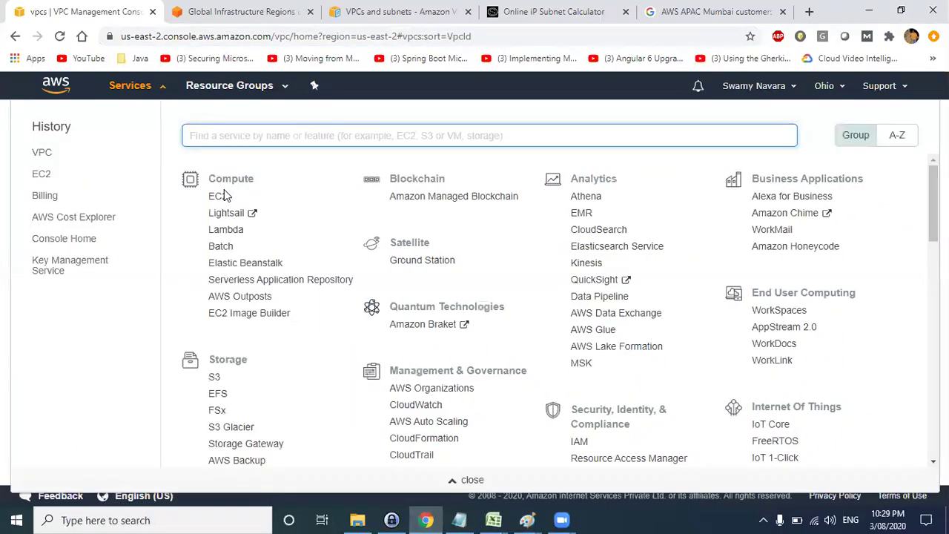
pyautogui.write('v')
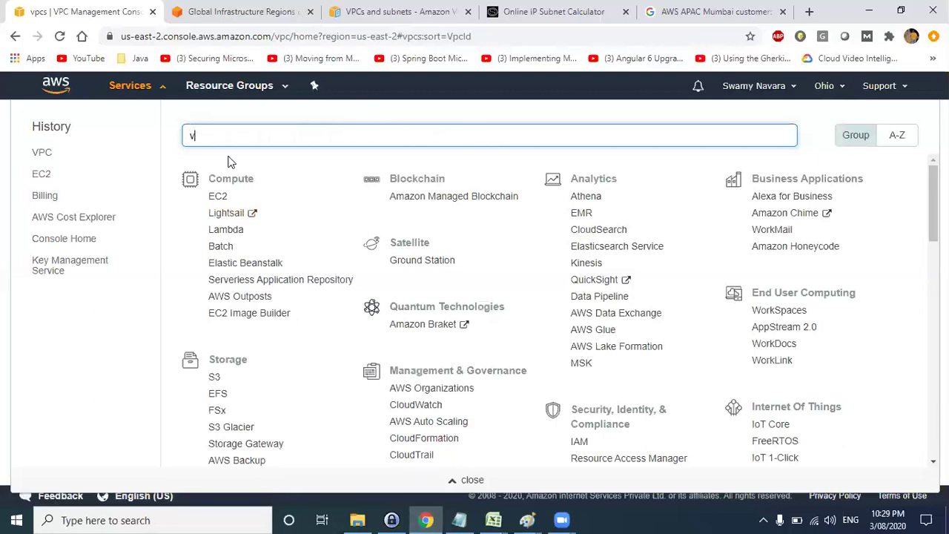
pyautogui.press('BackSpace')
pyautogui.press('BackSpace')
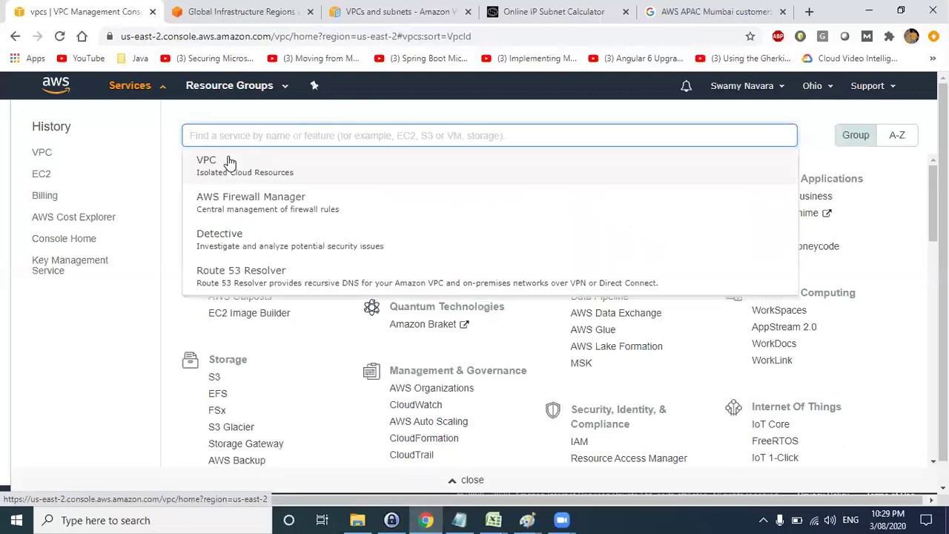
pyautogui.scroll(-3, 275, 275)
pyautogui.scroll(-3, 248, 204)
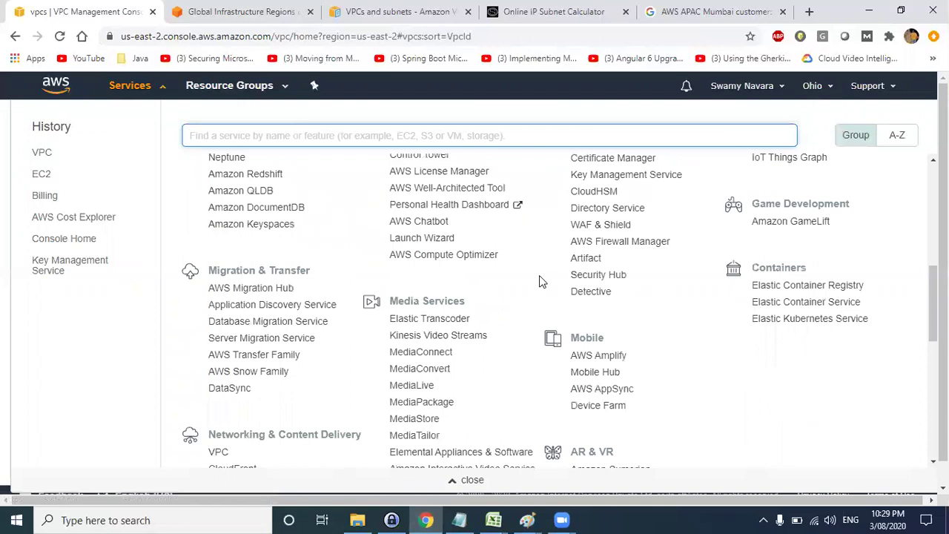
pyautogui.scroll(-1, 592, 352)
pyautogui.moveTo(214, 295); pyautogui.dragTo(365, 297)
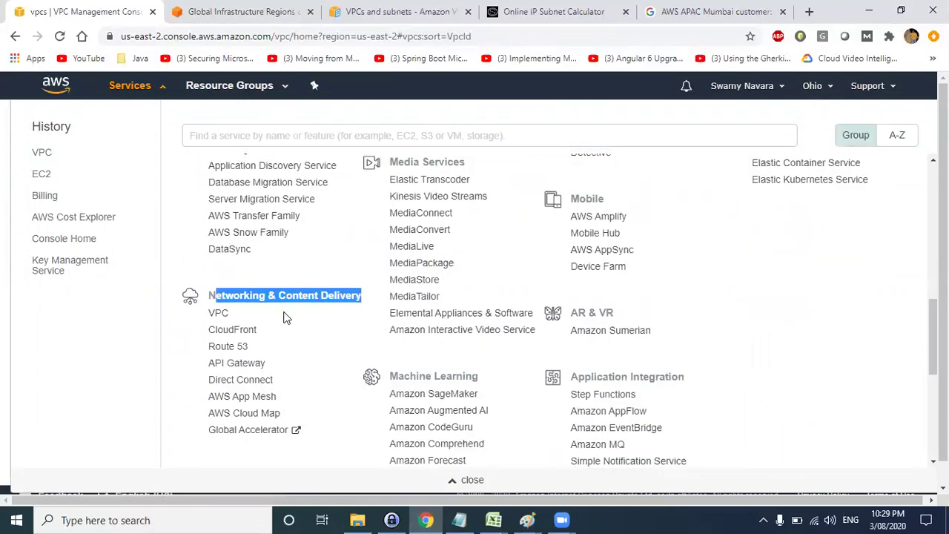
pyautogui.click(223, 316)
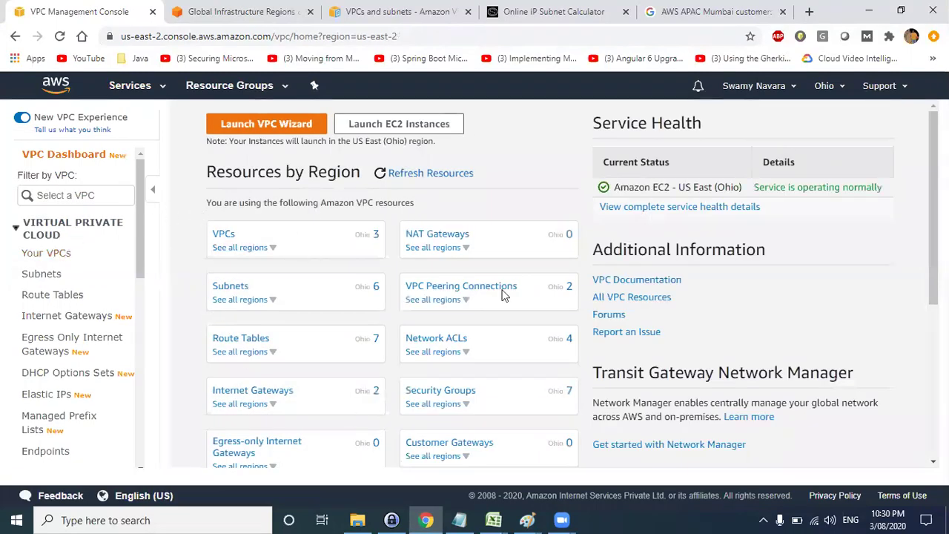
# Step: Look through the VPC dashboard's resources by region and open the list of VPCs
pyautogui.scroll(-2, 376, 269)
pyautogui.scroll(1, 126, 253)
pyautogui.scroll(2, 111, 252)
pyautogui.click(56, 252)
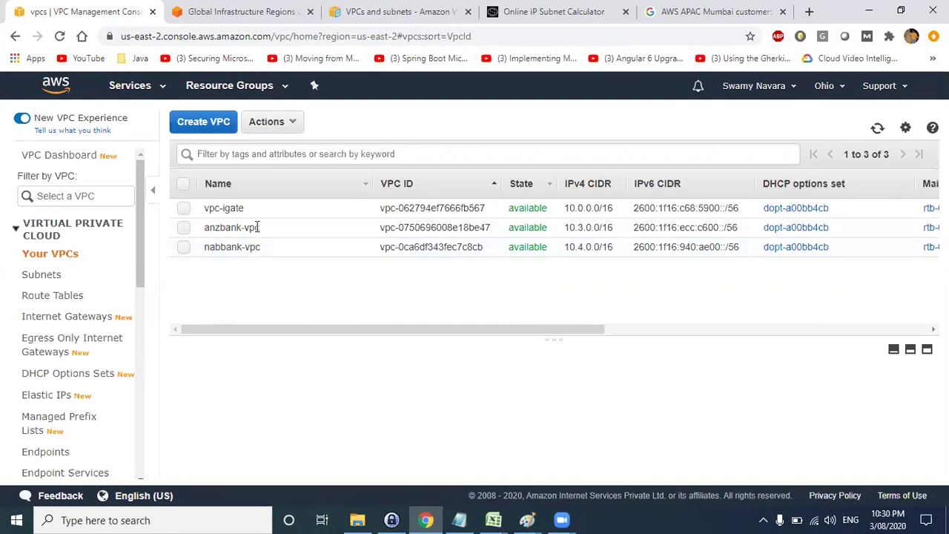
pyautogui.click(213, 123)
pyautogui.click(286, 233)
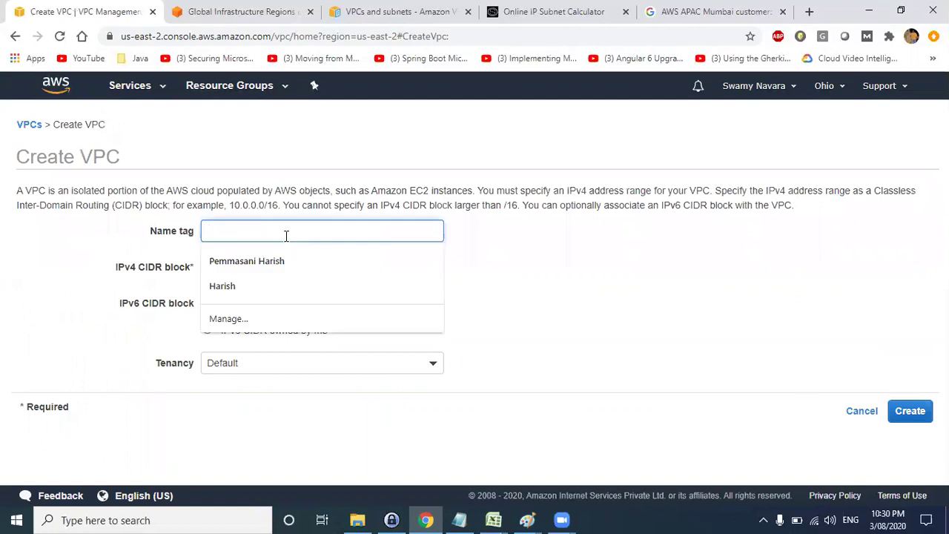
pyautogui.write('aug')
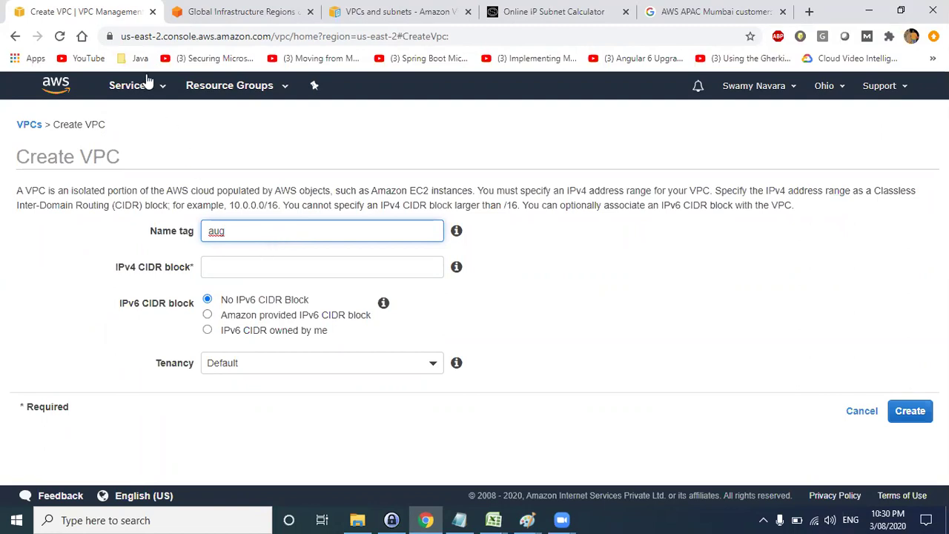
pyautogui.click(858, 413)
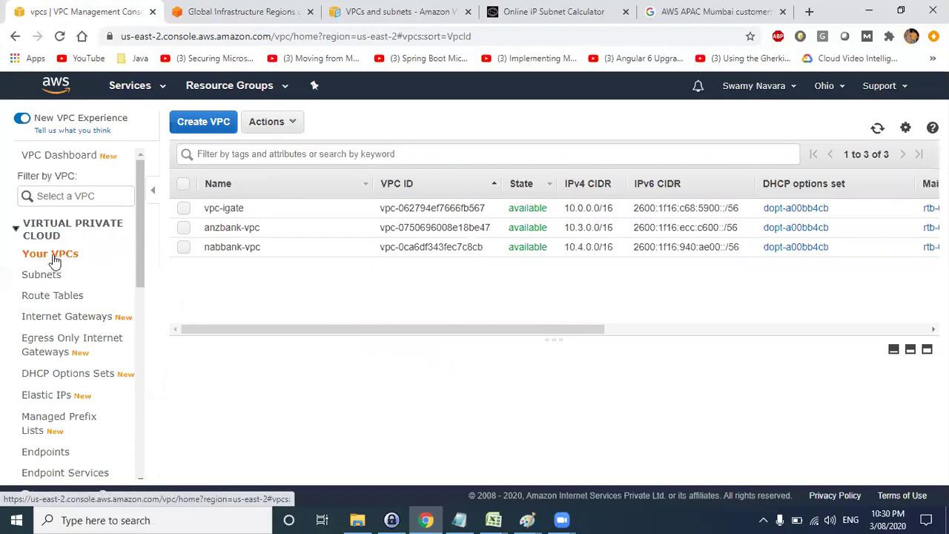
pyautogui.click(65, 155)
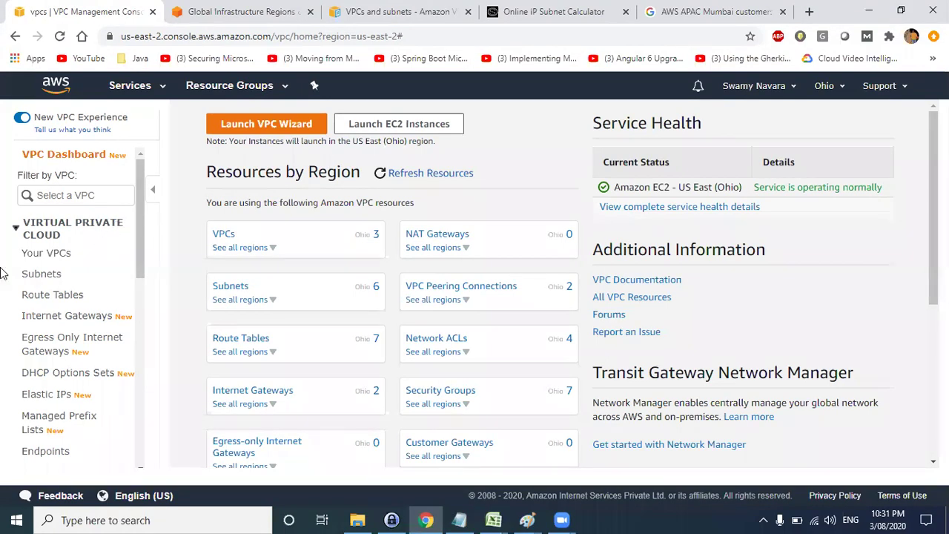
pyautogui.click(49, 255)
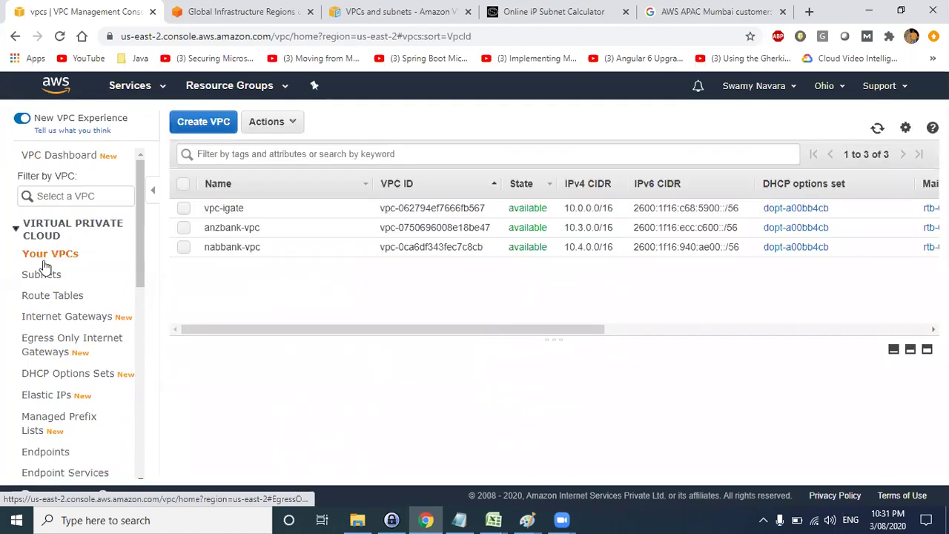
# Step: Start creating a new VPC and set its name tag to aug01-vpc
pyautogui.click(225, 124)
pyautogui.click(257, 231)
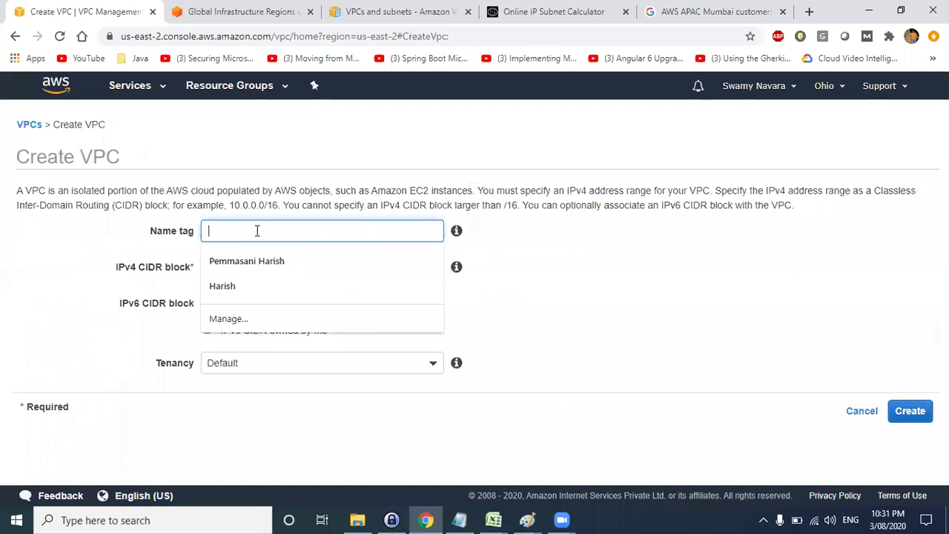
pyautogui.write('aug')
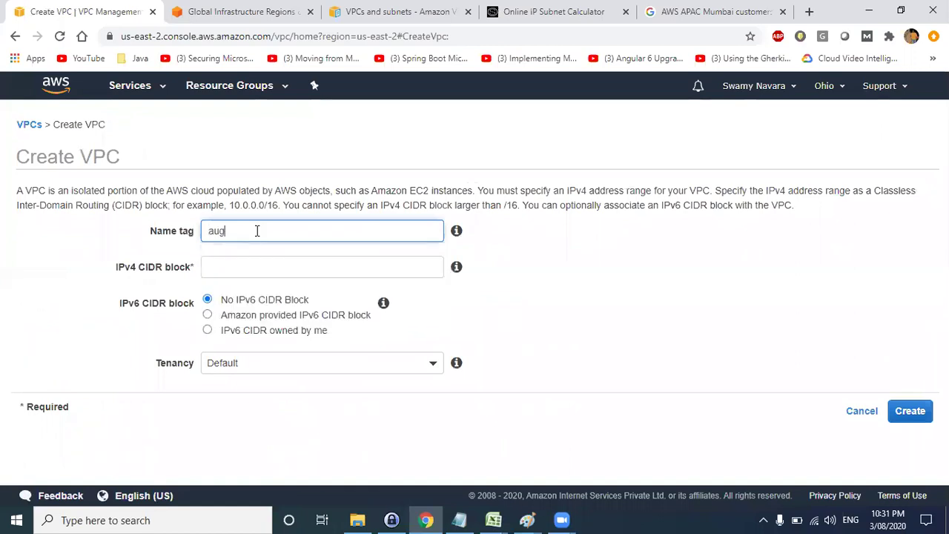
pyautogui.write('01-vpc')
# Step: Copy 10.1.0.0/16 from the lab notes in Notepad and enter it as the new VPC's IPv4 CIDR block
pyautogui.click(260, 269)
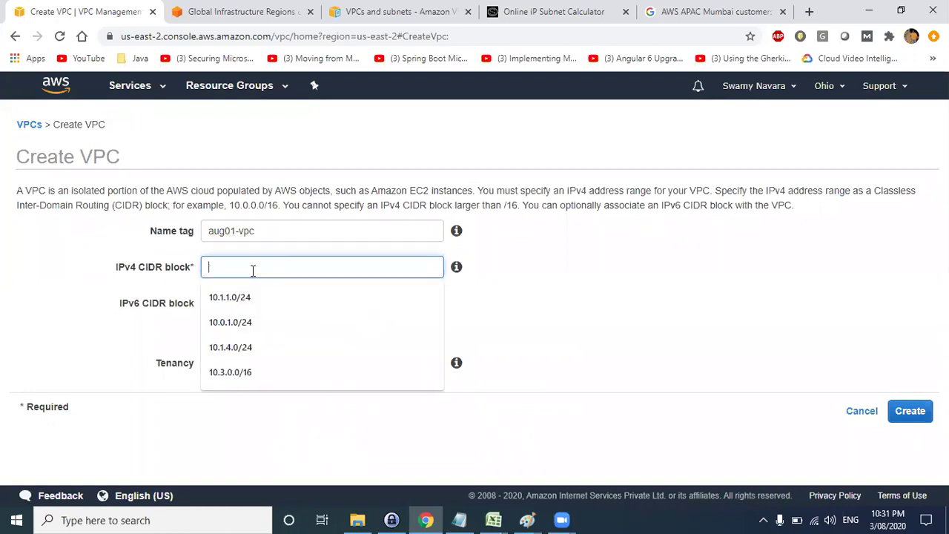
pyautogui.hotkey('alt', 'Tab')
pyautogui.hotkey('alt', 'Tab')
pyautogui.click(348, 326)
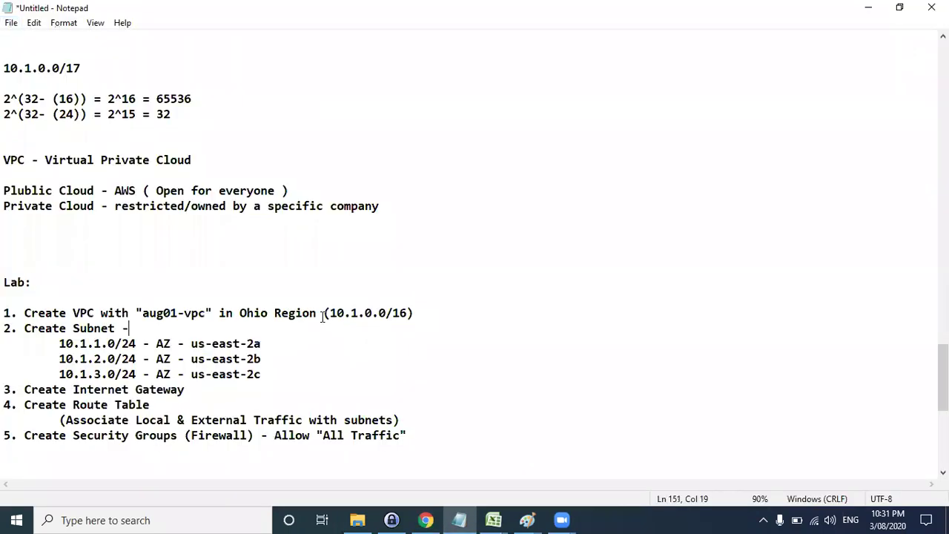
pyautogui.moveTo(332, 312); pyautogui.dragTo(406, 312)
pyautogui.hotkey('ctrl', 'c')
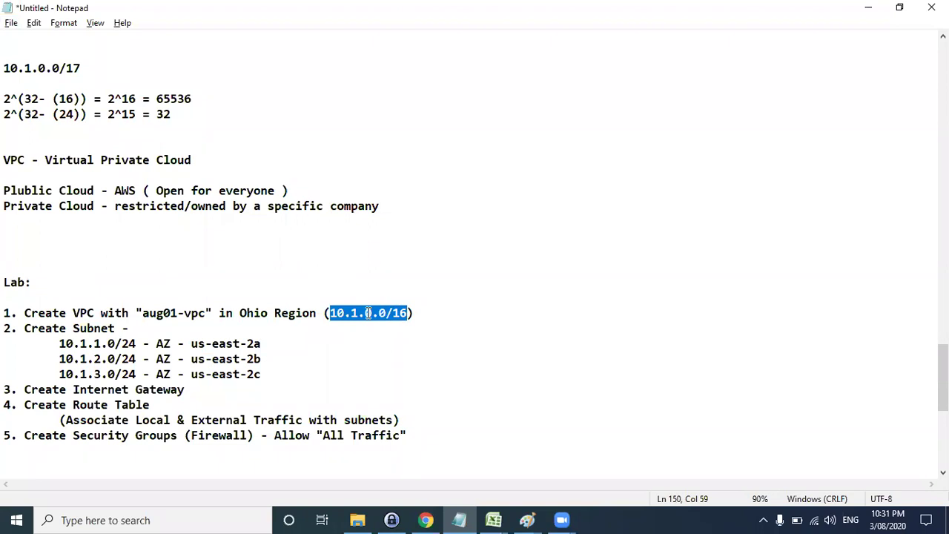
pyautogui.hotkey('alt', 'Tab')
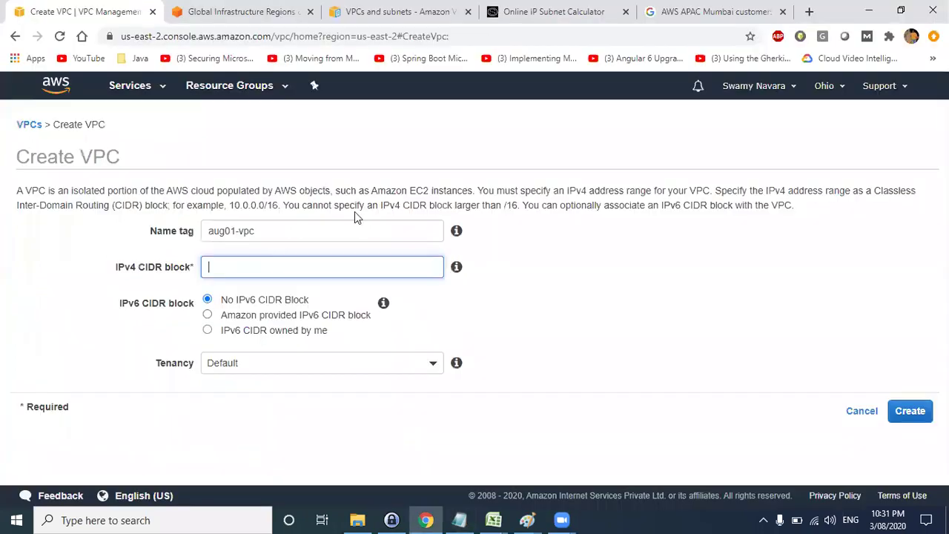
pyautogui.click(241, 267)
pyautogui.hotkey('ctrl', 'v')
pyautogui.moveTo(111, 269); pyautogui.dragTo(244, 268)
pyautogui.click(253, 267)
pyautogui.click(481, 320)
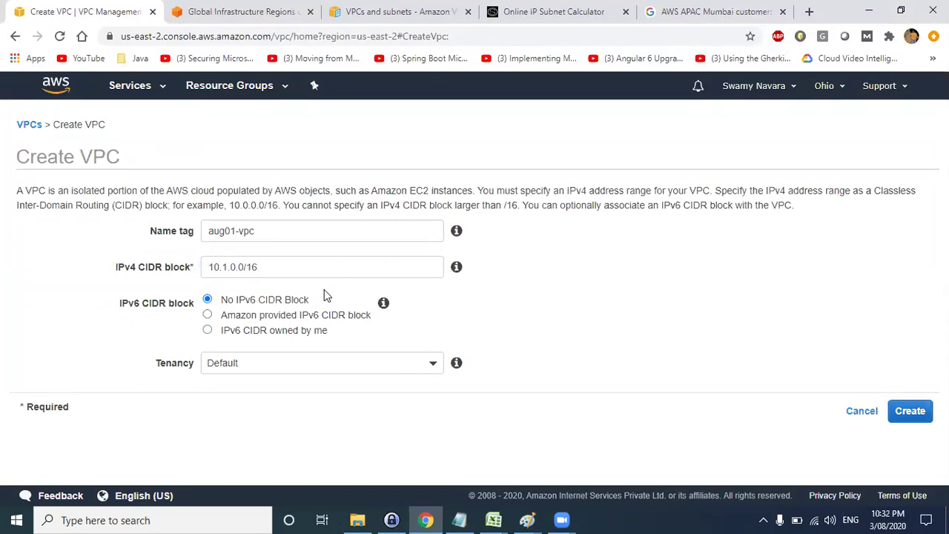
# Step: Choose the Amazon provided IPv6 CIDR block for the VPC and select Default tenancy
pyautogui.tripleClick(123, 306)
pyautogui.moveTo(221, 300); pyautogui.dragTo(303, 304)
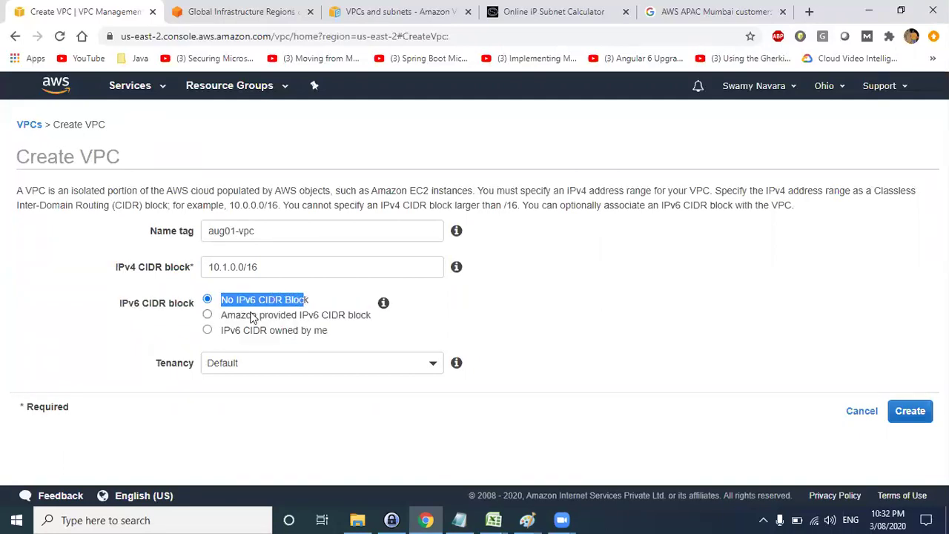
pyautogui.moveTo(228, 317); pyautogui.dragTo(366, 317)
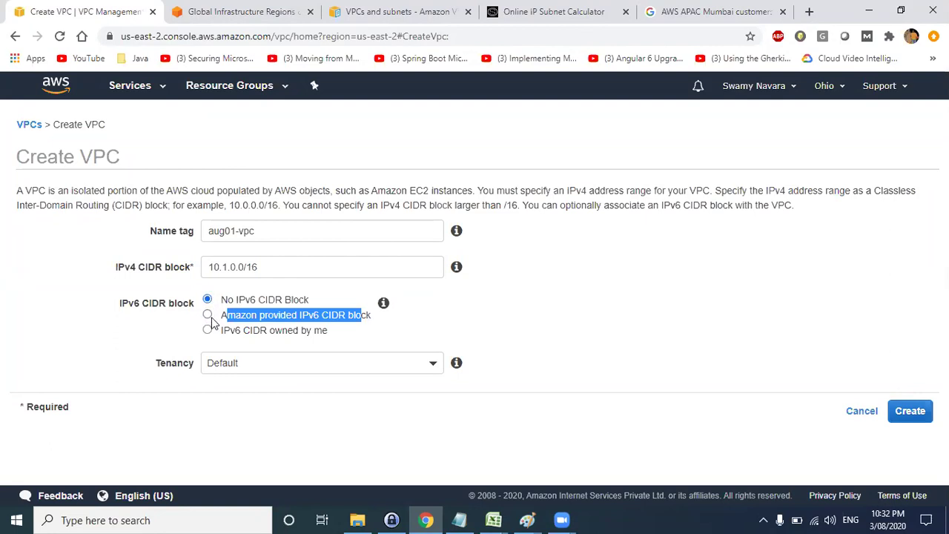
pyautogui.click(271, 301)
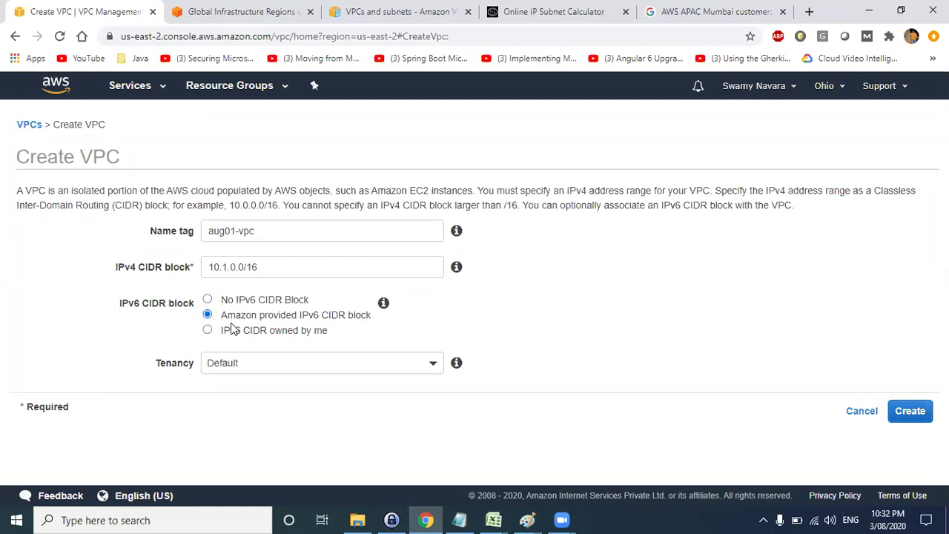
pyautogui.click(258, 367)
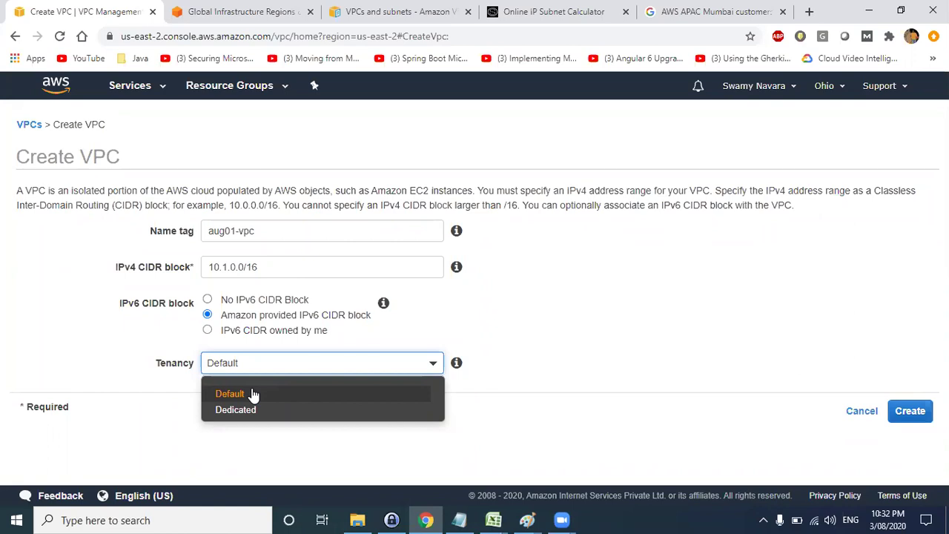
pyautogui.click(229, 393)
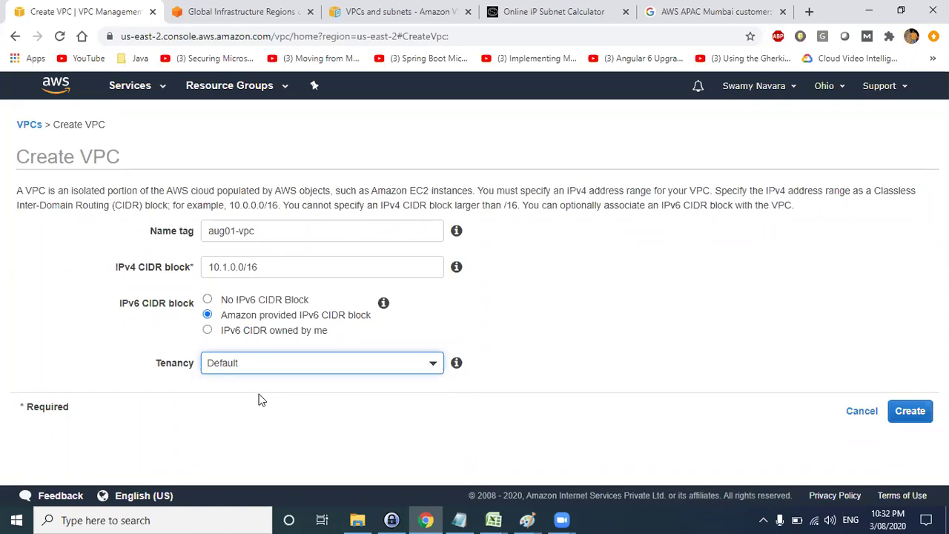
# Step: Open a new Paint window and draw a rounded rectangle about 756 × 467 px with a narrower one about 198 × 409 px inside it
pyautogui.click(527, 519)
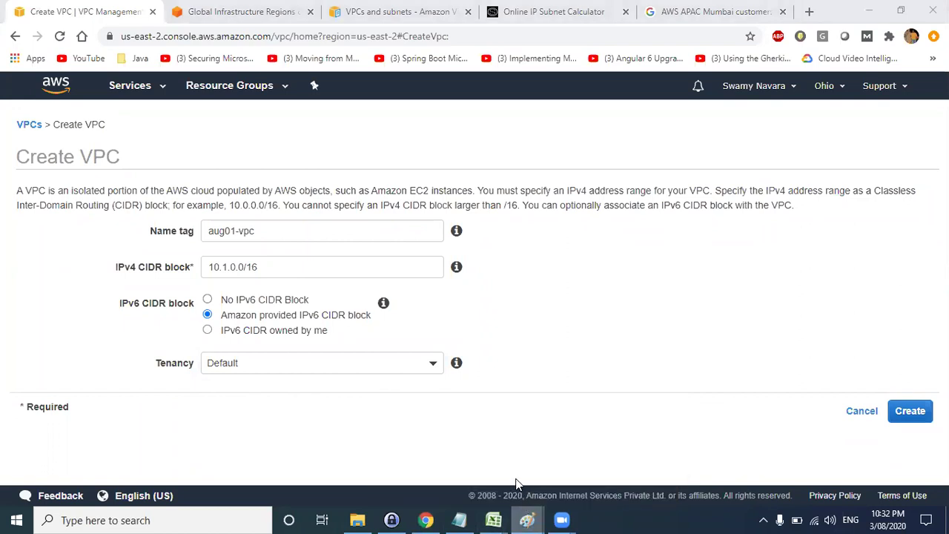
pyautogui.rightClick(523, 519)
pyautogui.click(502, 448)
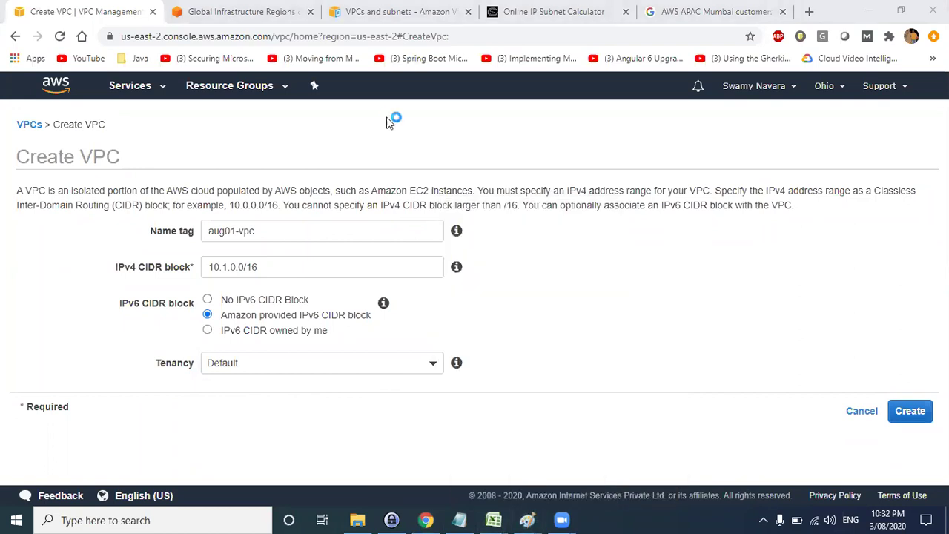
pyautogui.click(89, 54)
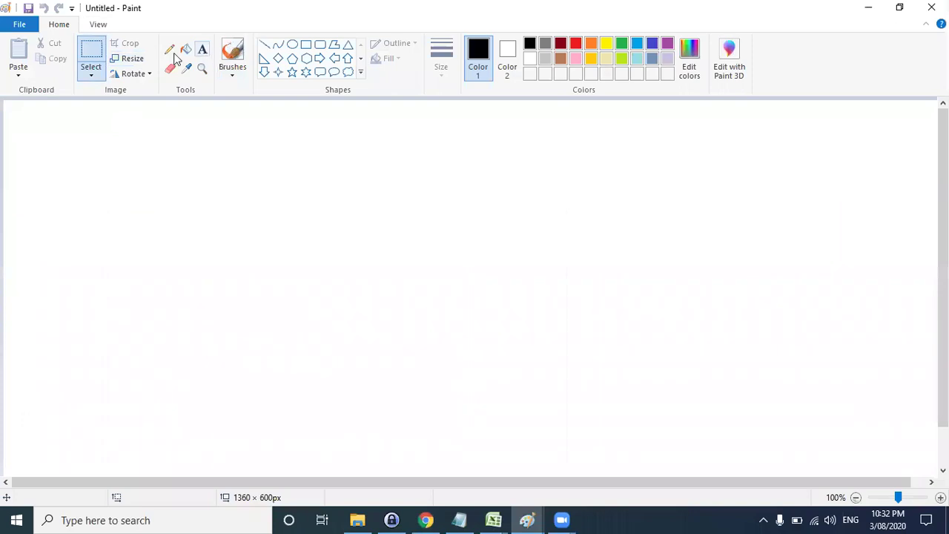
pyautogui.click(319, 45)
pyautogui.moveTo(151, 130)
pyautogui.mouseDown()
pyautogui.moveTo(288, 252)
pyautogui.moveTo(657, 432)
pyautogui.moveTo(675, 452)
pyautogui.mouseUp()
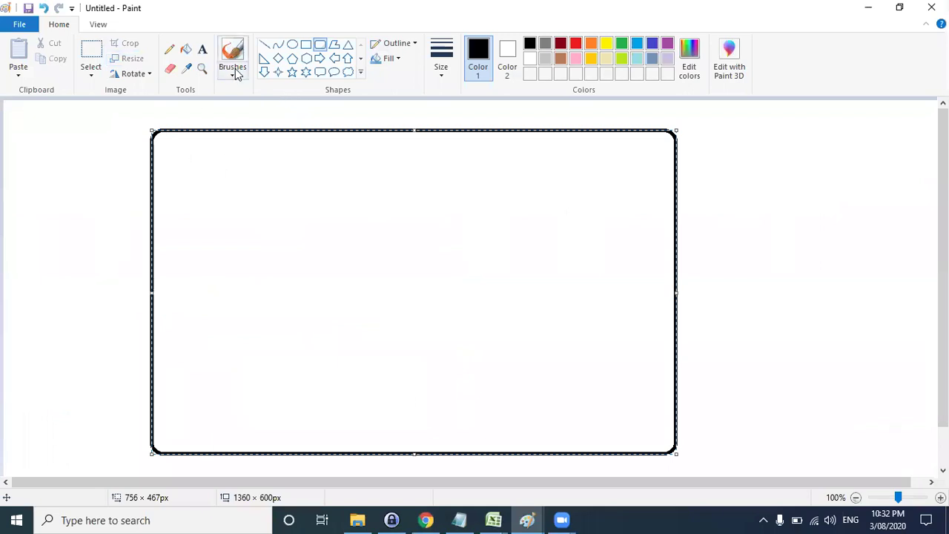
pyautogui.click(718, 222)
pyautogui.moveTo(182, 150)
pyautogui.mouseDown()
pyautogui.moveTo(296, 326)
pyautogui.moveTo(320, 435)
pyautogui.mouseUp()
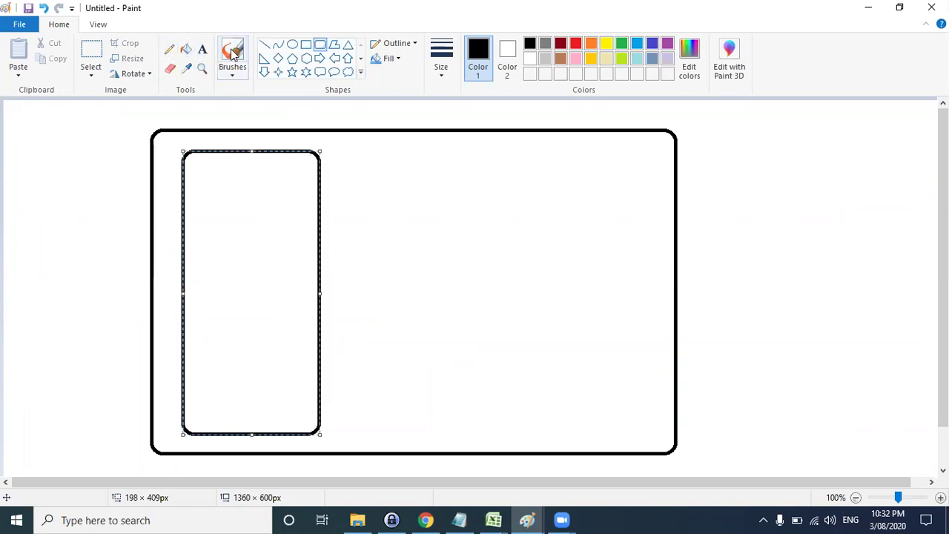
# Step: Divide the narrow inner rectangle into five compartments with four horizontal Pencil lines
pyautogui.click(169, 49)
pyautogui.moveTo(184, 195); pyautogui.dragTo(310, 196)
pyautogui.moveTo(184, 251); pyautogui.dragTo(348, 264)
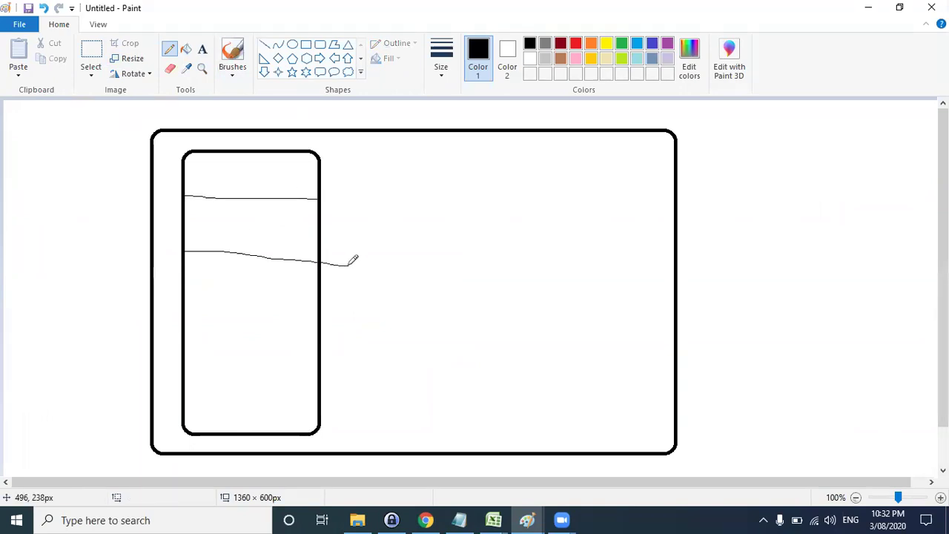
pyautogui.moveTo(183, 326); pyautogui.dragTo(318, 330)
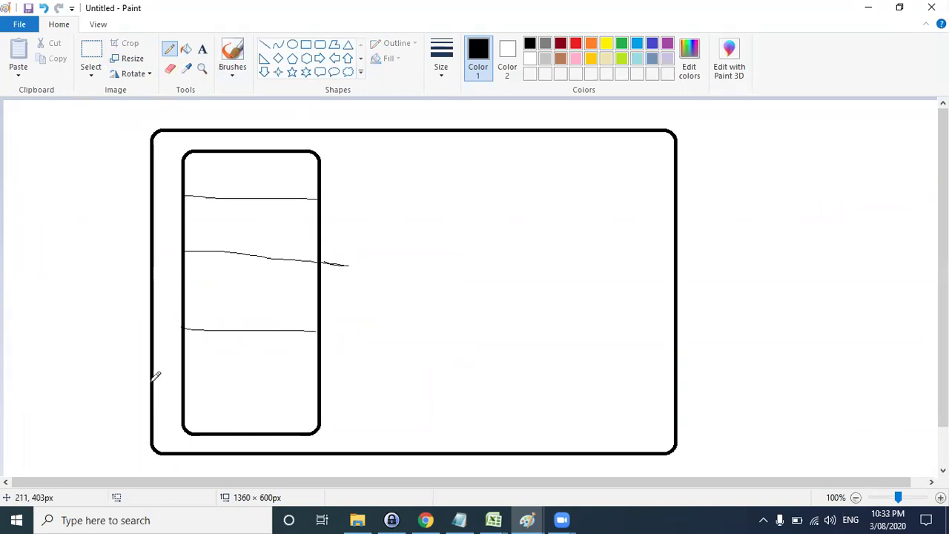
pyautogui.moveTo(181, 383); pyautogui.dragTo(317, 388)
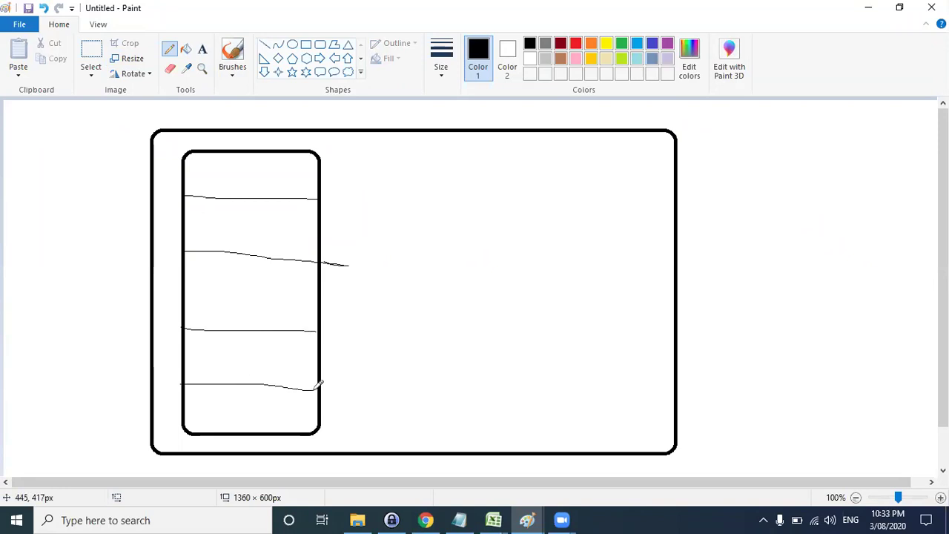
# Step: Add the text "Top of rack swtich" above the inner rectangle and label its first three compartments s1, s2 and s3
pyautogui.click(201, 49)
pyautogui.click(233, 131)
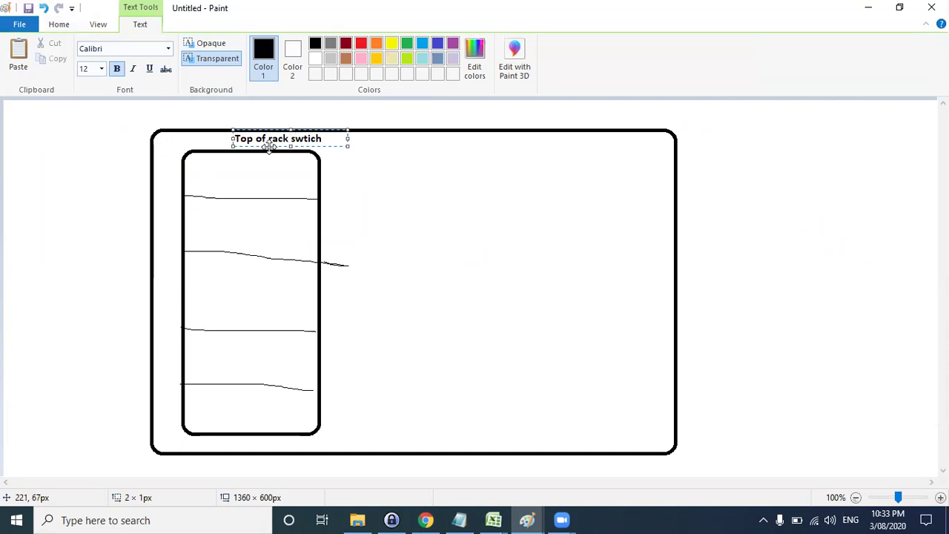
pyautogui.click(241, 174)
pyautogui.click(229, 165)
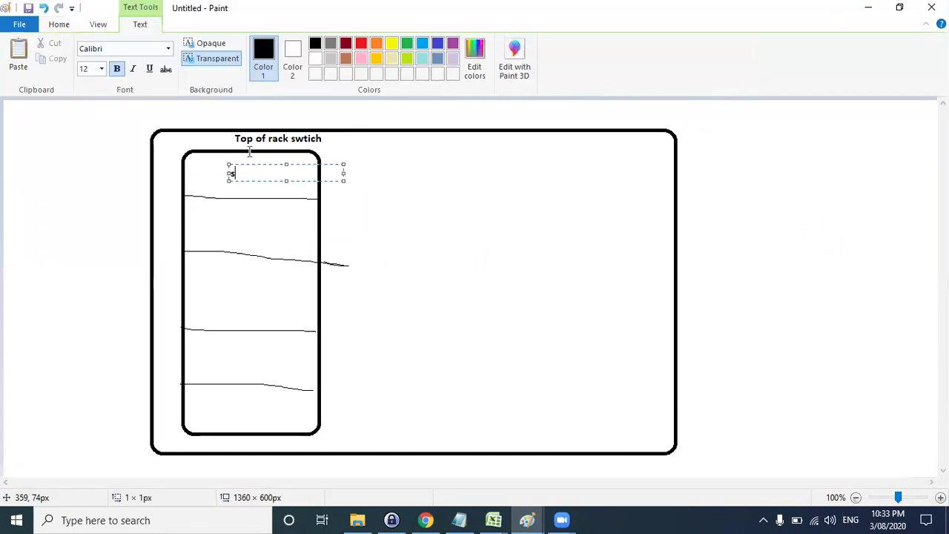
pyautogui.click(236, 223)
pyautogui.click(235, 216)
pyautogui.write('s2')
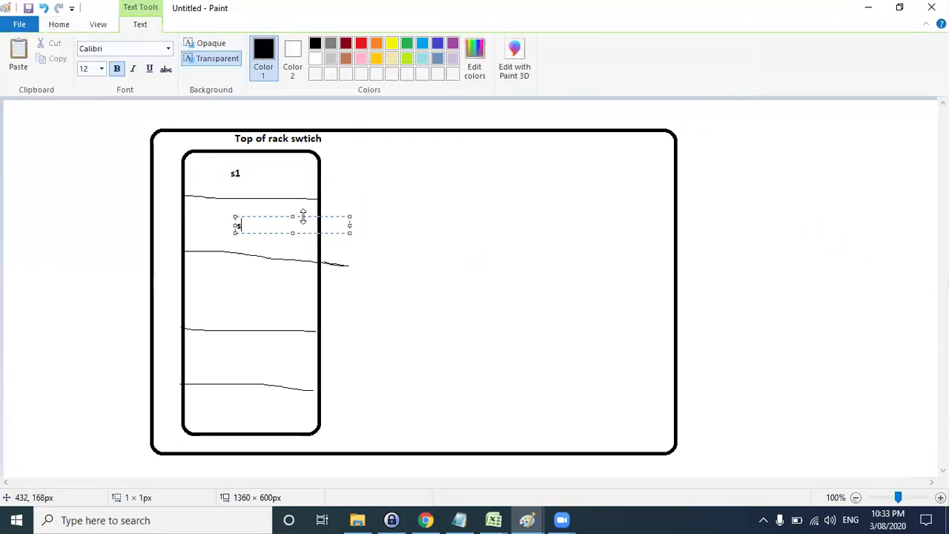
pyautogui.click(241, 303)
pyautogui.click(219, 286)
pyautogui.write('s3')
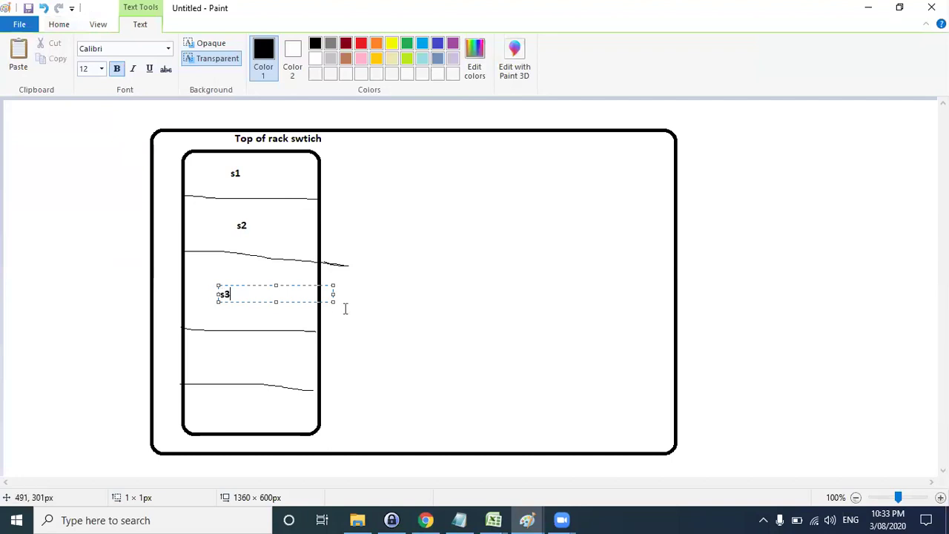
pyautogui.click(345, 307)
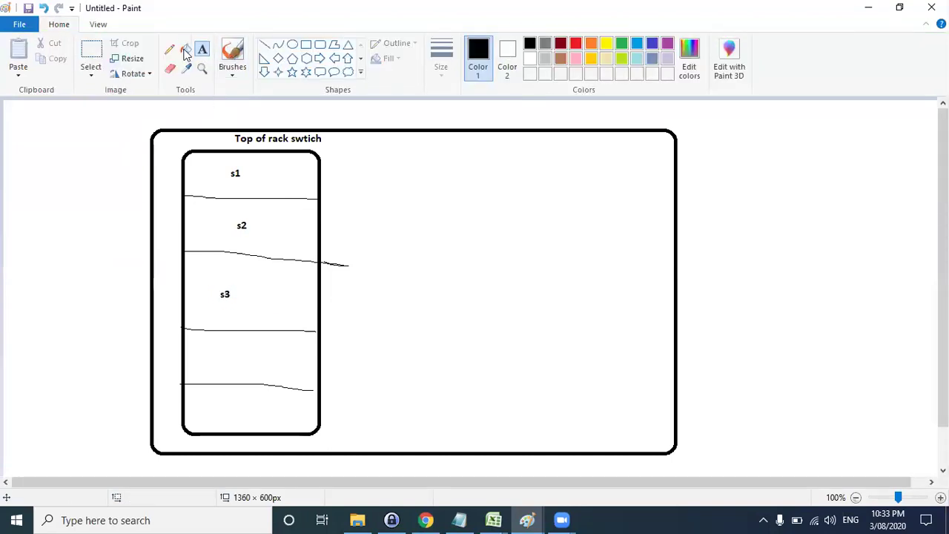
# Step: Switch to Chrome to view the Tenancy options for the new VPC, and return to the Paint diagram
pyautogui.click(425, 519)
pyautogui.click(266, 363)
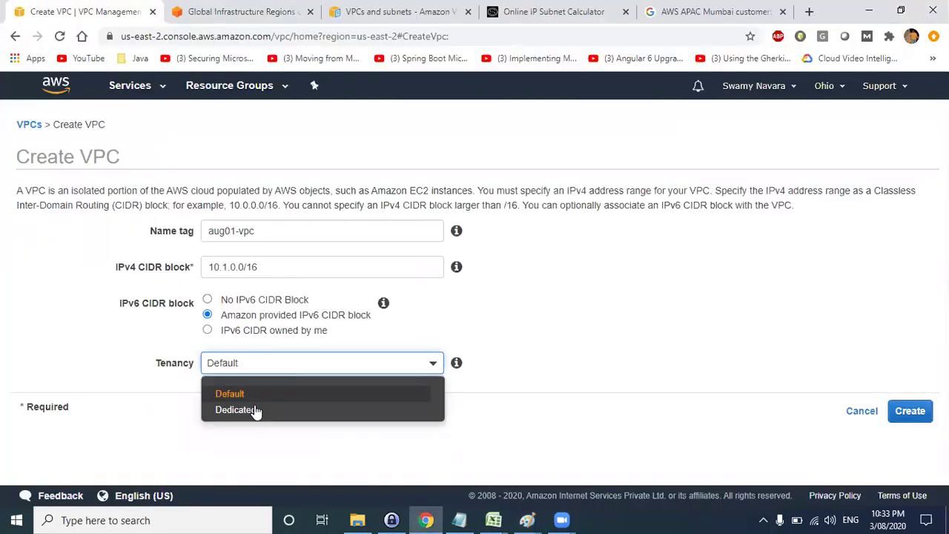
pyautogui.hotkey('alt', 'Tab')
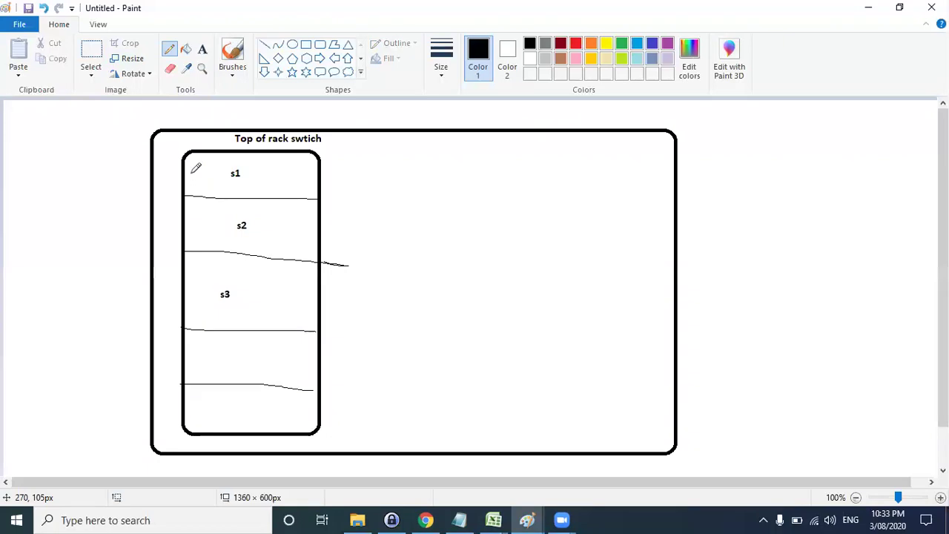
# Step: Split the s1 compartment with six vertical Pencil lines, tick its first sections, and outline the s2 compartment as one undivided block
pyautogui.moveTo(204, 152); pyautogui.dragTo(204, 189)
pyautogui.moveTo(221, 155)
pyautogui.mouseDown()
pyautogui.moveTo(221, 199)
pyautogui.moveTo(239, 172)
pyautogui.moveTo(239, 196)
pyautogui.mouseUp()
pyautogui.moveTo(259, 153); pyautogui.dragTo(259, 200)
pyautogui.moveTo(277, 154)
pyautogui.mouseDown()
pyautogui.moveTo(275, 198)
pyautogui.moveTo(296, 180)
pyautogui.moveTo(295, 194)
pyautogui.mouseUp()
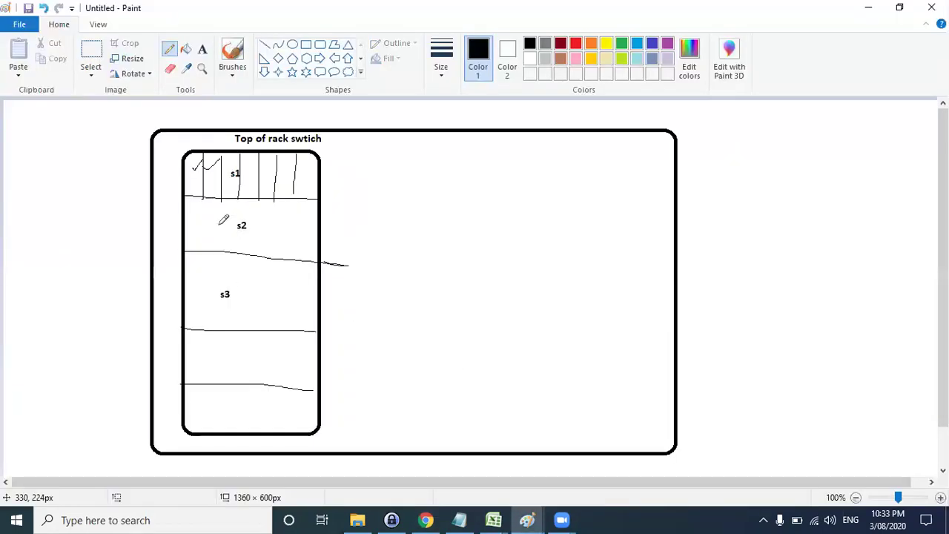
pyautogui.moveTo(191, 200)
pyautogui.mouseDown()
pyautogui.moveTo(313, 202)
pyautogui.moveTo(316, 239)
pyautogui.moveTo(200, 243)
pyautogui.moveTo(187, 202)
pyautogui.mouseUp()
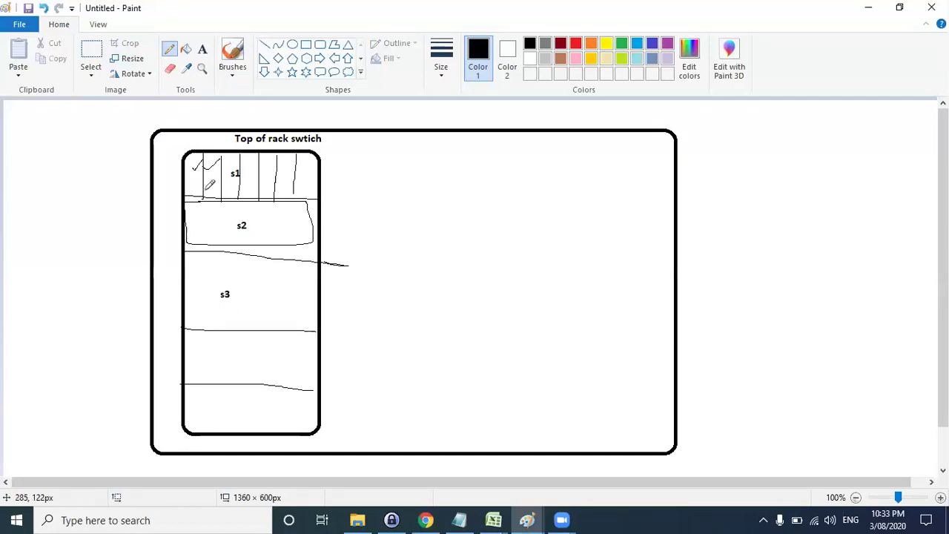
# Step: Return to Chrome, keep Default tenancy, create the VPC, and select aug01-vpc in the VPC list
pyautogui.hotkey('alt', 'Tab')
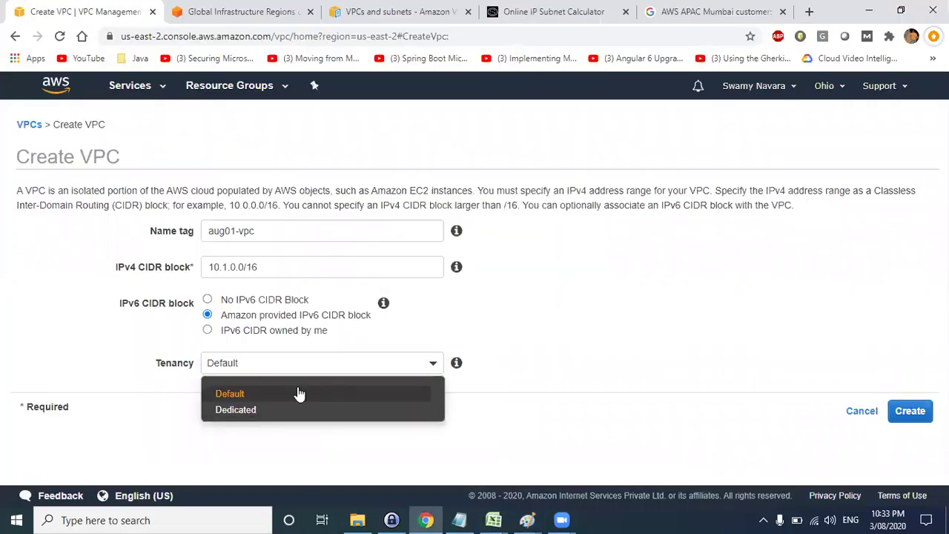
pyautogui.click(298, 393)
pyautogui.click(910, 411)
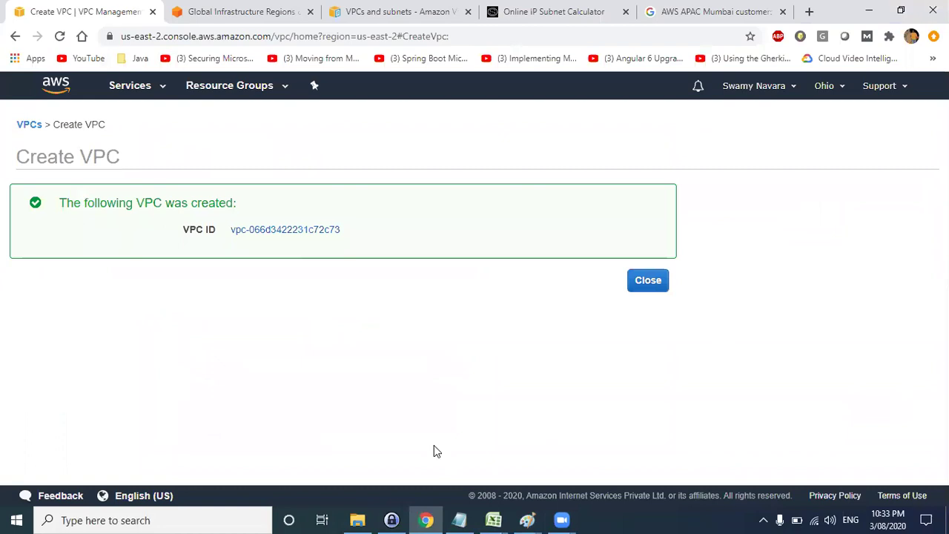
pyautogui.moveTo(342, 230); pyautogui.dragTo(228, 231)
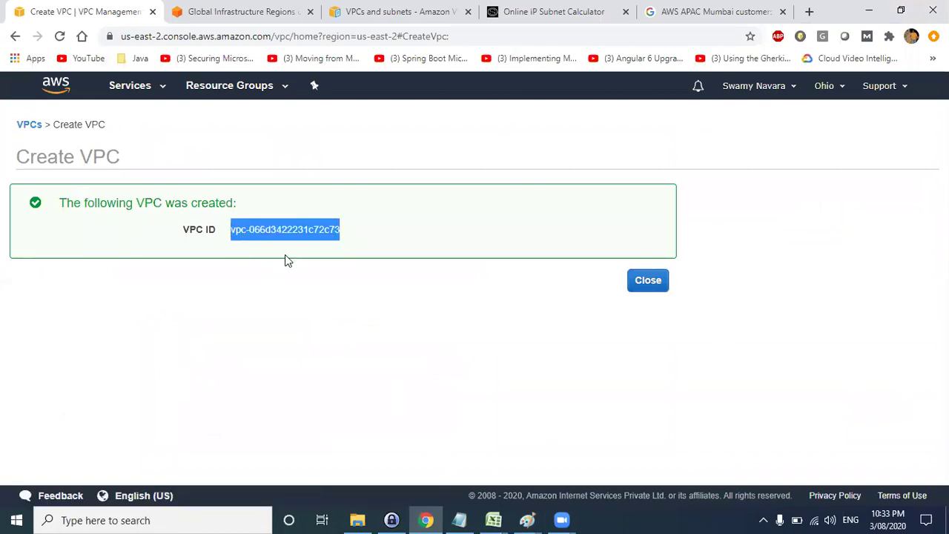
pyautogui.click(642, 281)
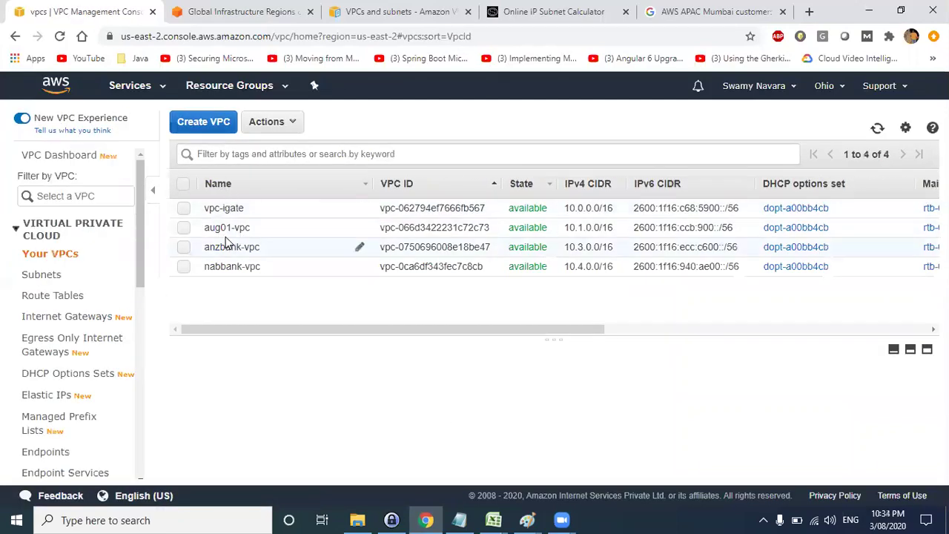
pyautogui.moveTo(232, 227); pyautogui.dragTo(203, 229)
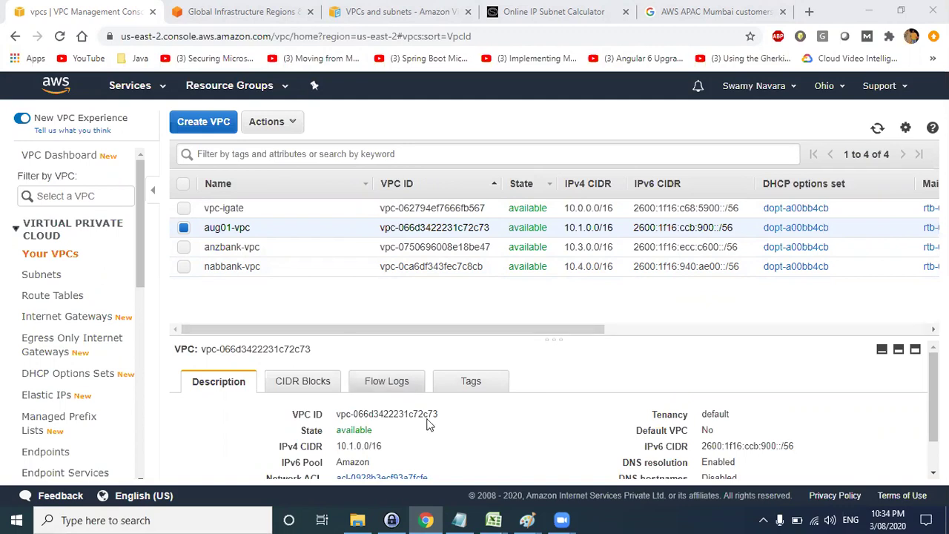
# Step: Review the lab's first step in the Notepad notes, including the Ohio region, and return to the VPC list in Chrome
pyautogui.hotkey('alt', 'Tab')
pyautogui.hotkey('alt', 'Tab')
pyautogui.hotkey('alt', 'Tab')
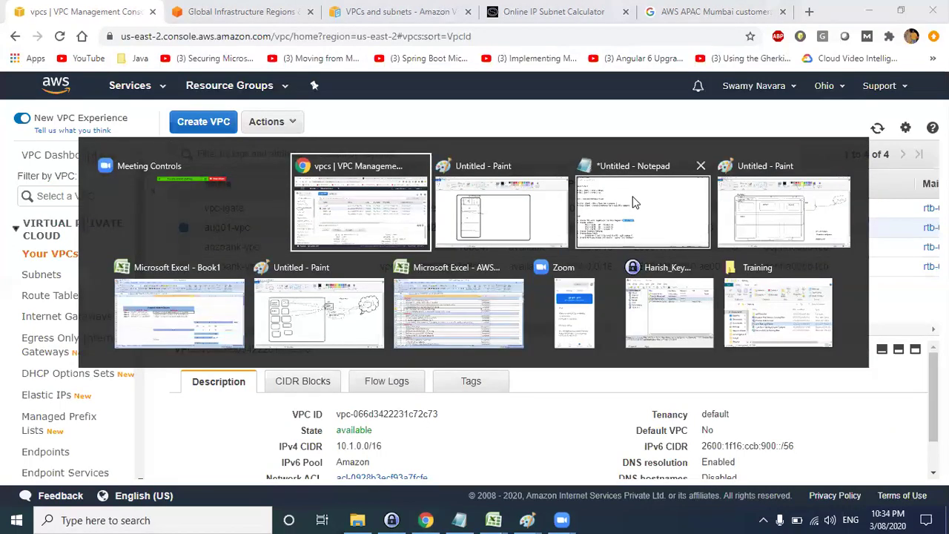
pyautogui.moveTo(28, 312); pyautogui.dragTo(430, 315)
pyautogui.hotkey('alt', 'Tab')
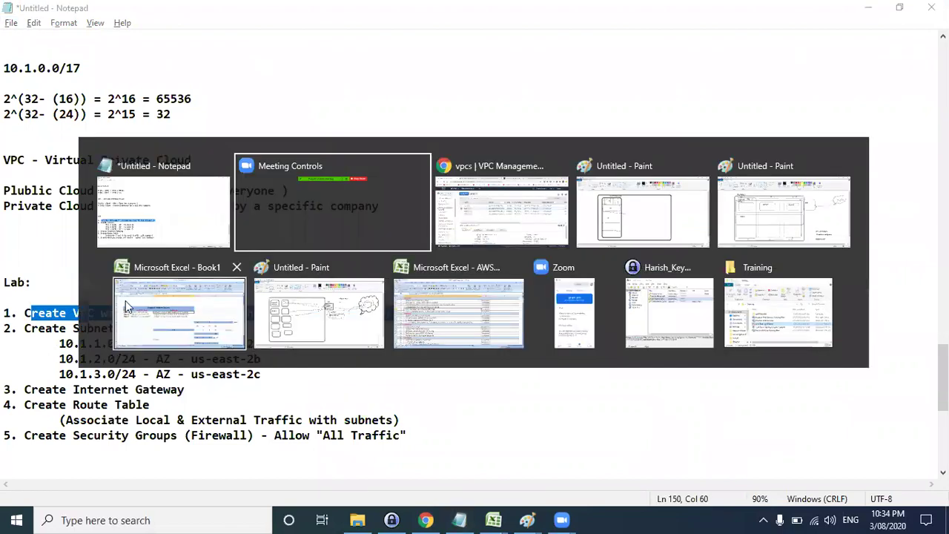
pyautogui.click(180, 205)
pyautogui.click(237, 312)
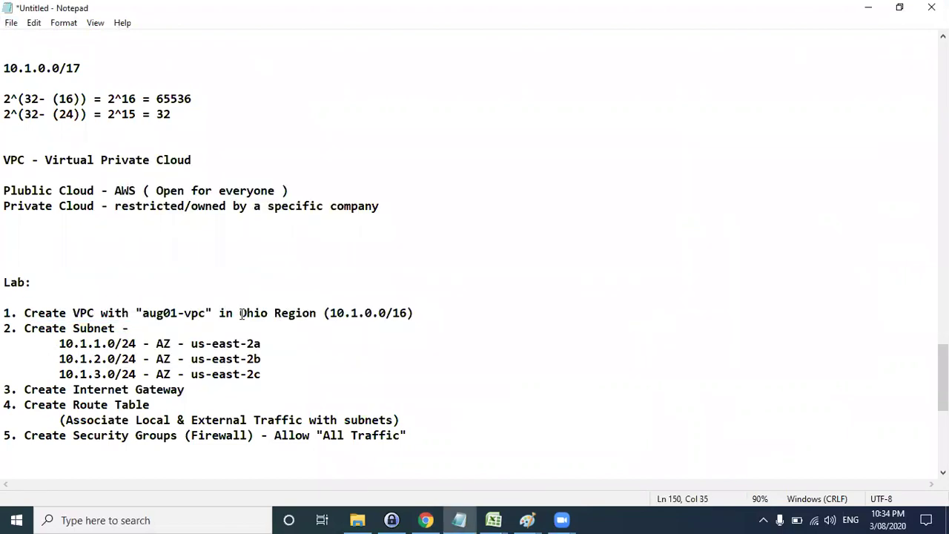
pyautogui.moveTo(241, 312); pyautogui.dragTo(271, 314)
pyautogui.hotkey('alt', 'Tab')
pyautogui.hotkey('alt', 'Tab')
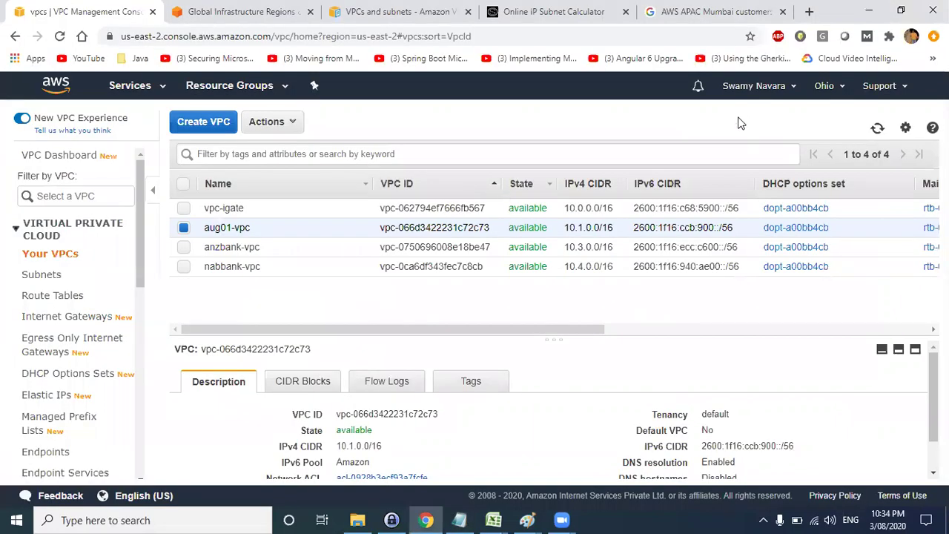
# Step: Look through the available AWS regions and view the VPC list of Asia Pacific (Mumbai)
pyautogui.click(836, 86)
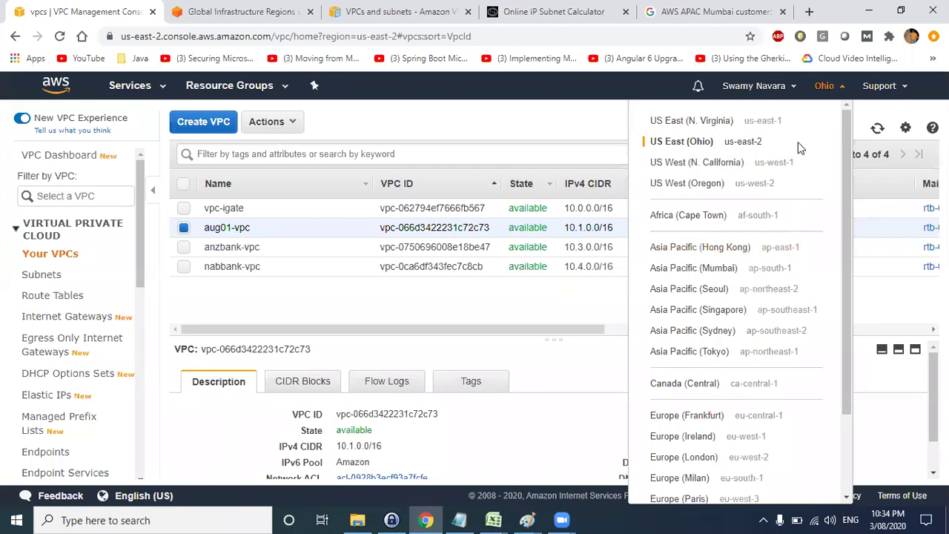
pyautogui.scroll(-2, 847, 165)
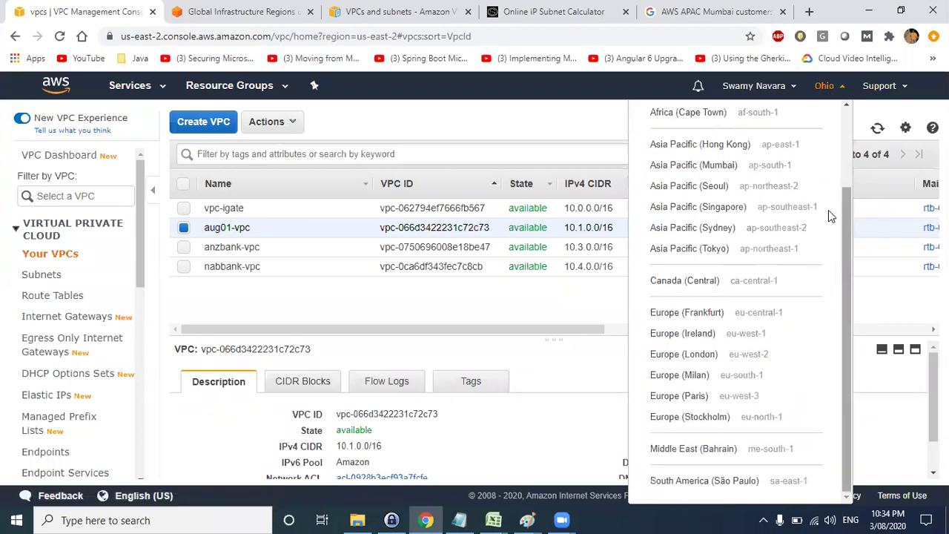
pyautogui.scroll(3, 787, 153)
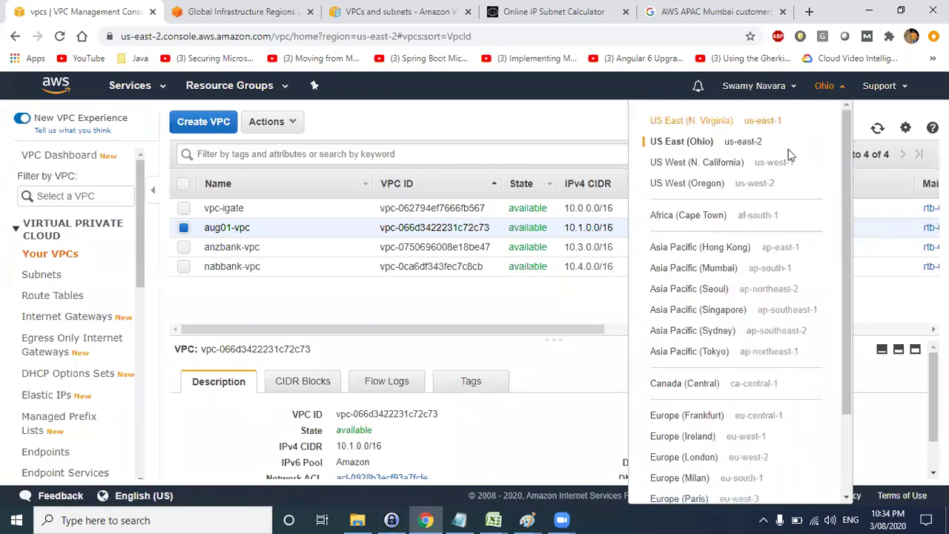
pyautogui.scroll(-1, 727, 261)
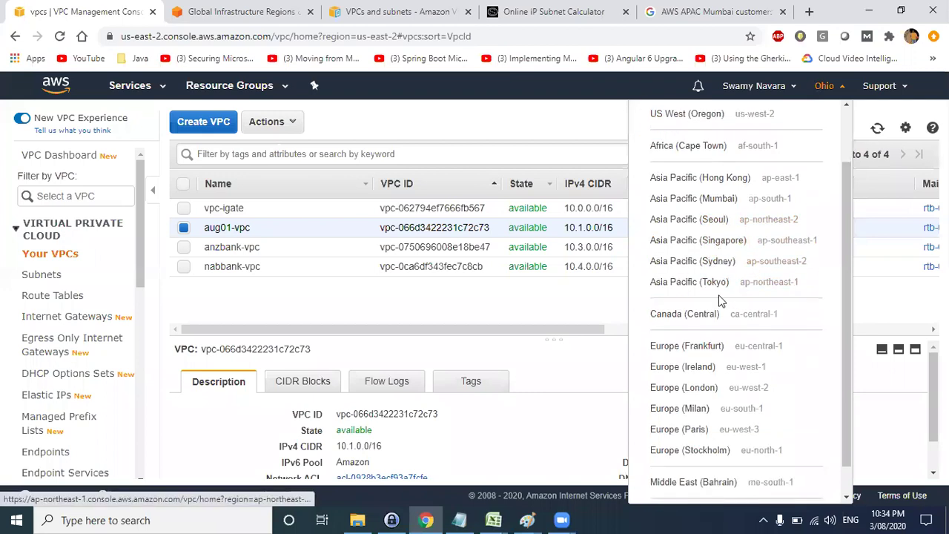
pyautogui.scroll(-1, 699, 354)
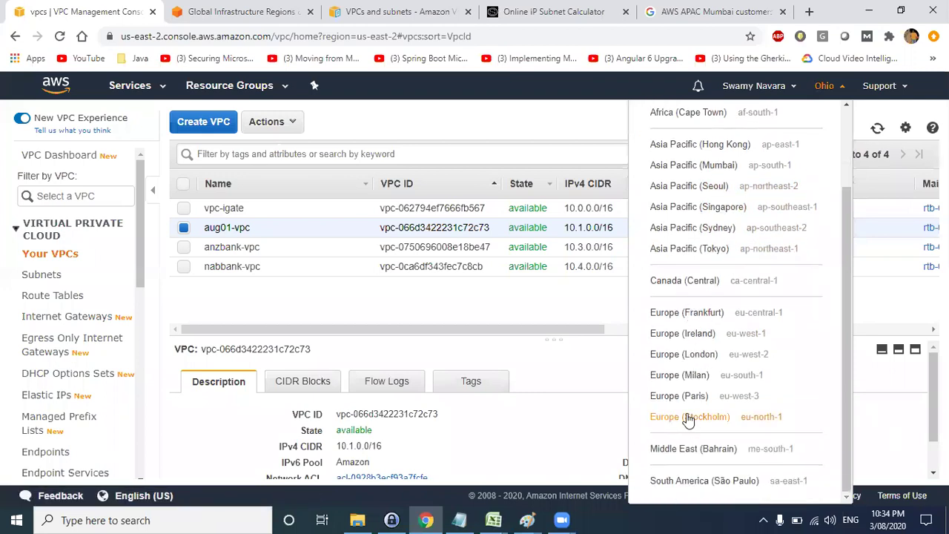
pyautogui.scroll(2, 726, 326)
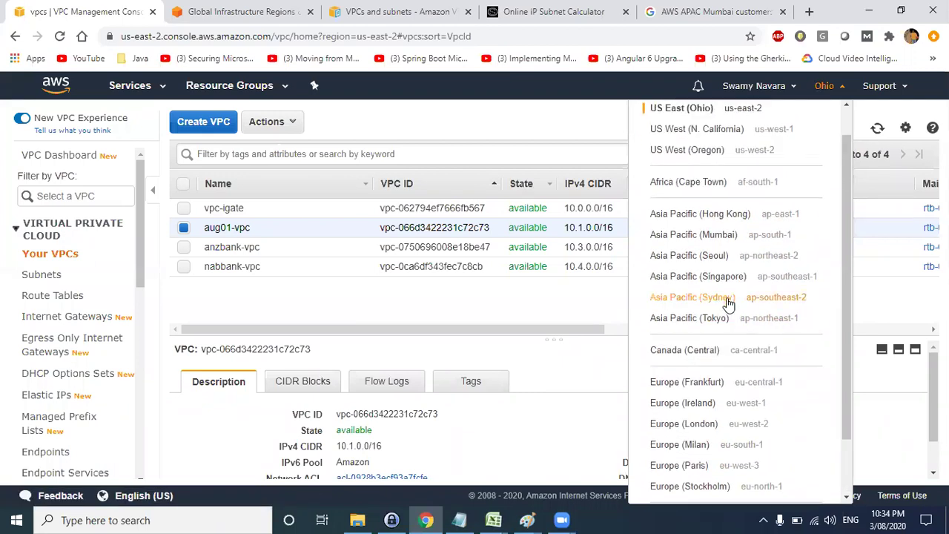
pyautogui.click(724, 235)
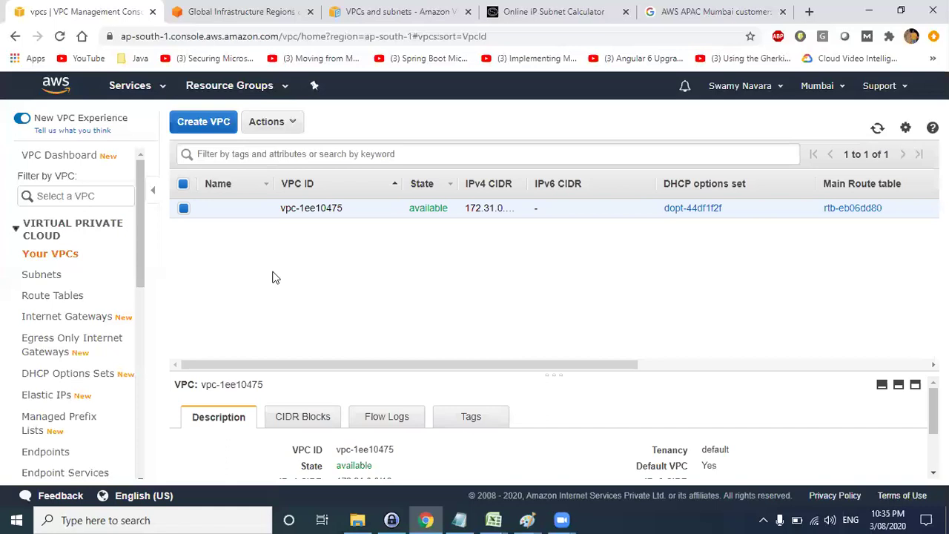
# Step: Switch the region back to US East (Ohio) and select aug01-vpc to show its details
pyautogui.click(829, 90)
pyautogui.click(723, 147)
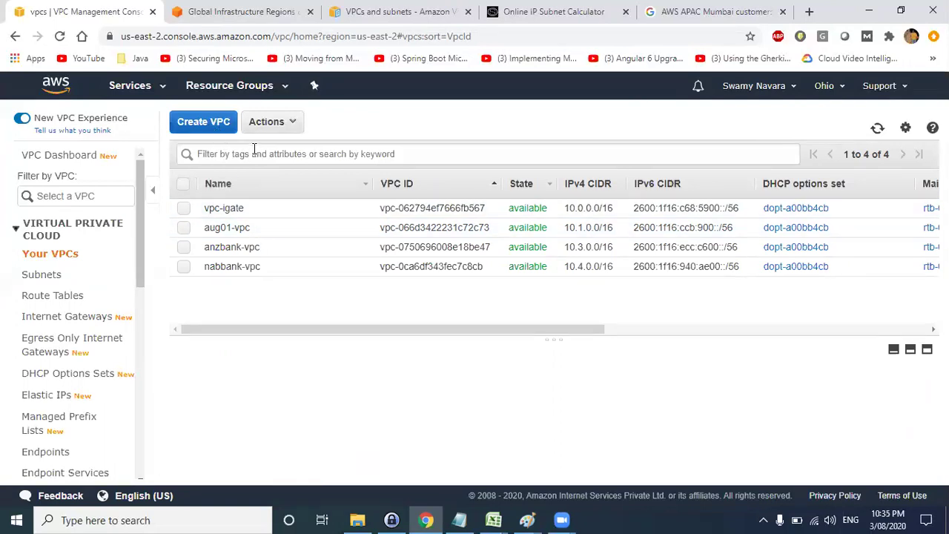
pyautogui.click(252, 228)
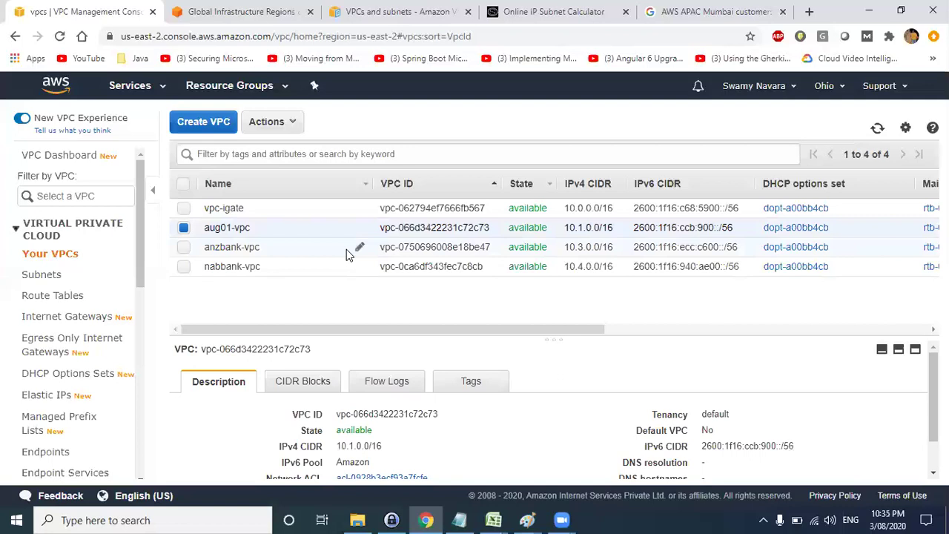
# Step: Start creating a new subnet in the Ohio region and set its name tag to aug01-subnet-1
pyautogui.click(45, 277)
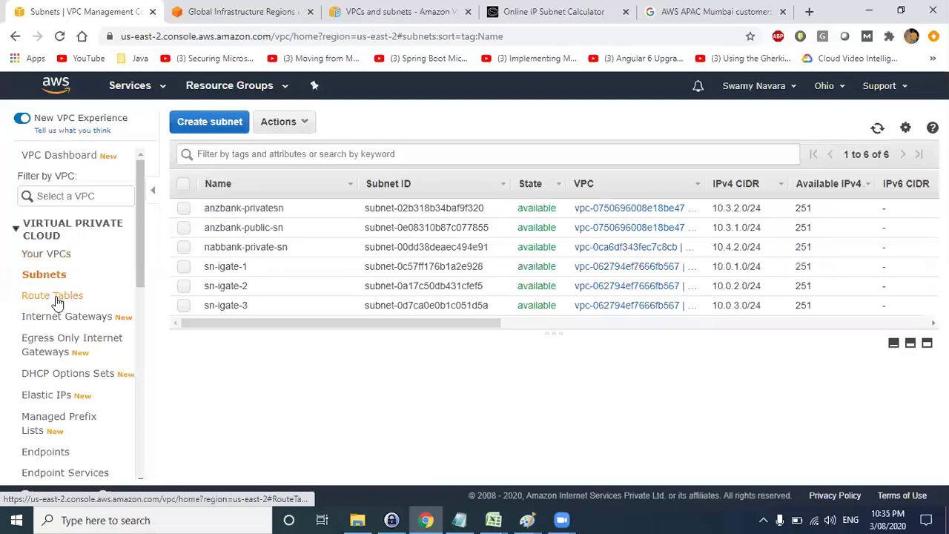
pyautogui.click(202, 124)
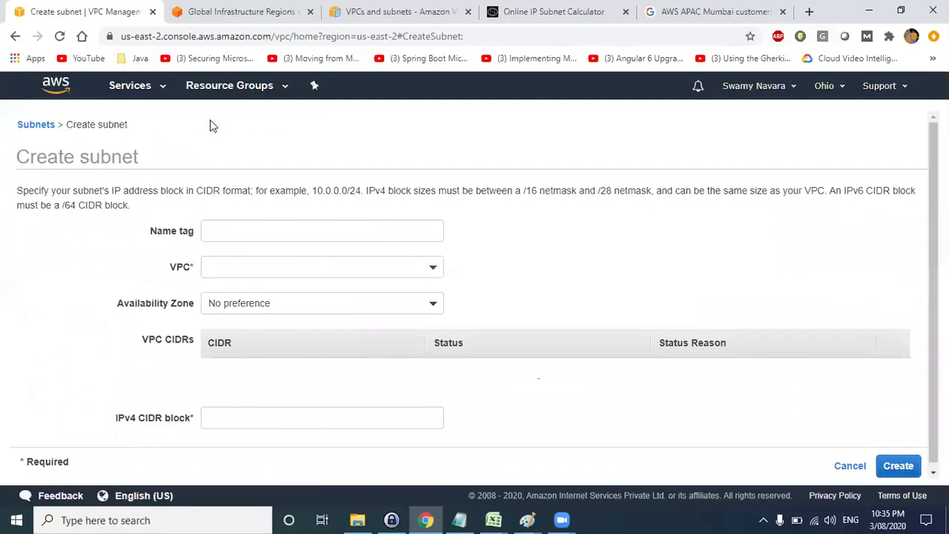
pyautogui.click(237, 230)
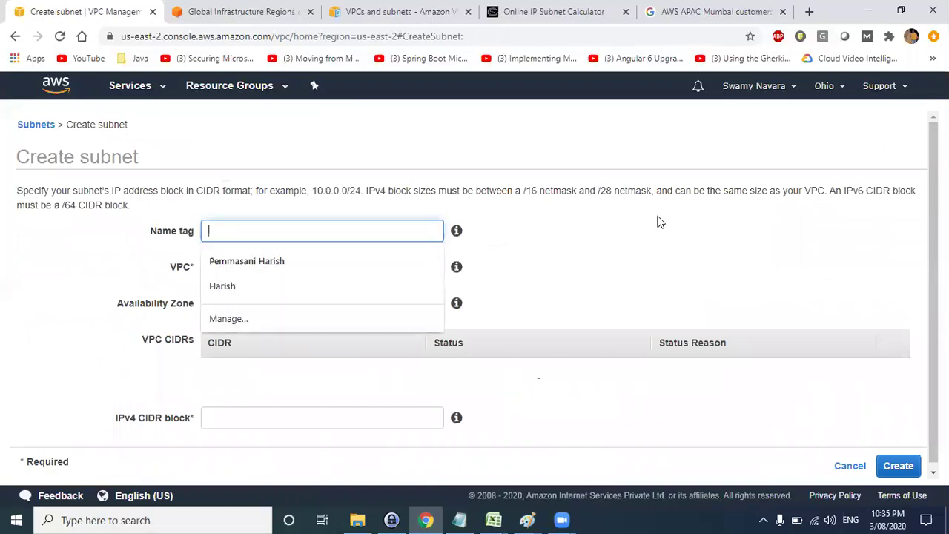
pyautogui.write('subnet-1-')
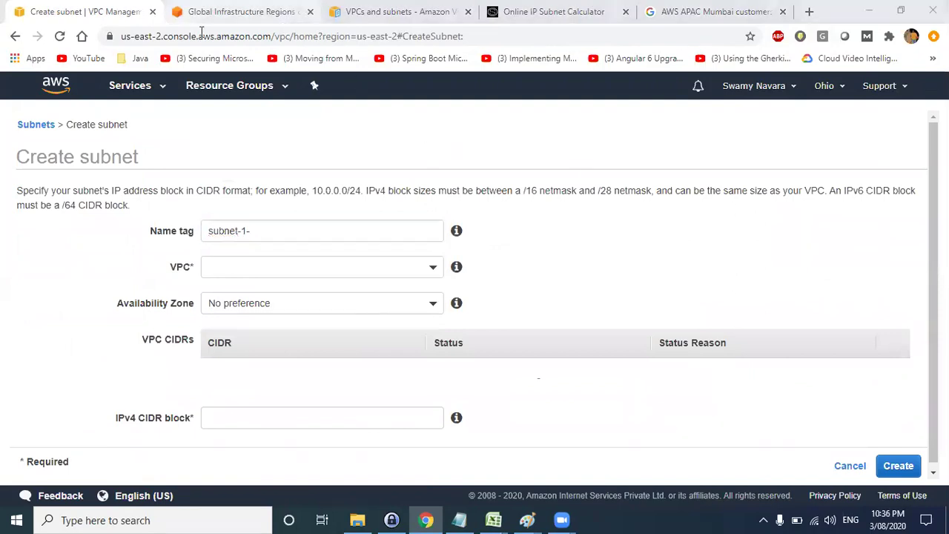
pyautogui.click(210, 231)
pyautogui.write('aug01-')
pyautogui.click(325, 234)
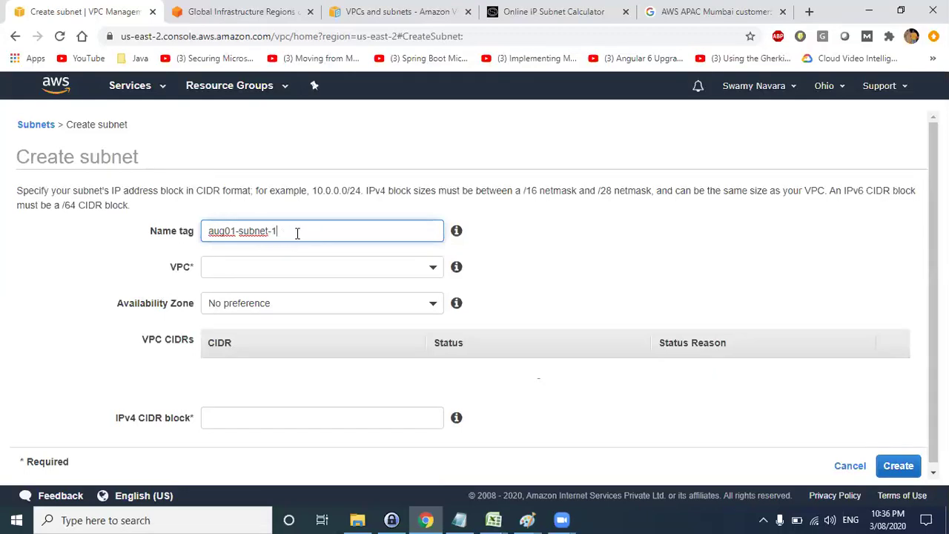
pyautogui.moveTo(297, 233); pyautogui.dragTo(181, 232)
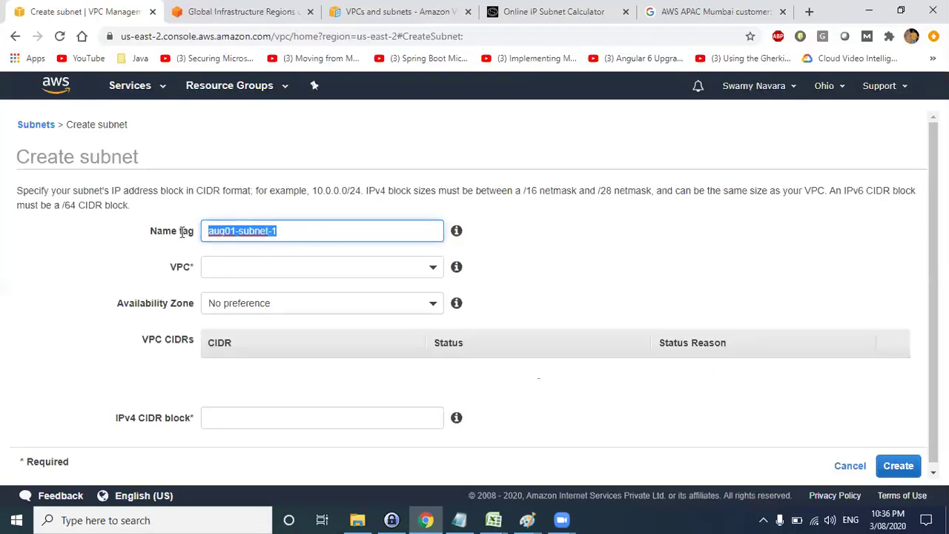
# Step: Circle the aug01-vpc label in the Paint region diagram, return to Chrome, and choose aug01-vpc as the subnet's VPC
pyautogui.click(255, 266)
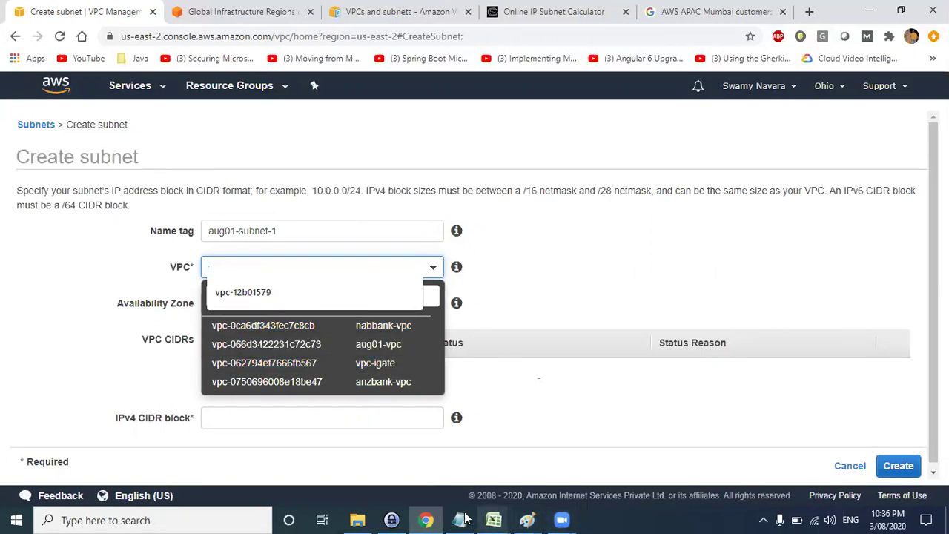
pyautogui.moveTo(525, 519)
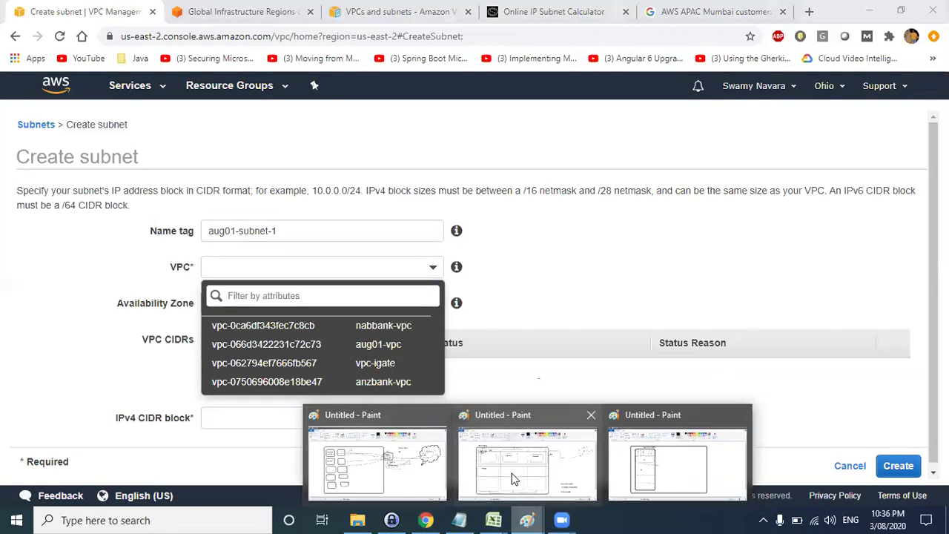
pyautogui.click(513, 459)
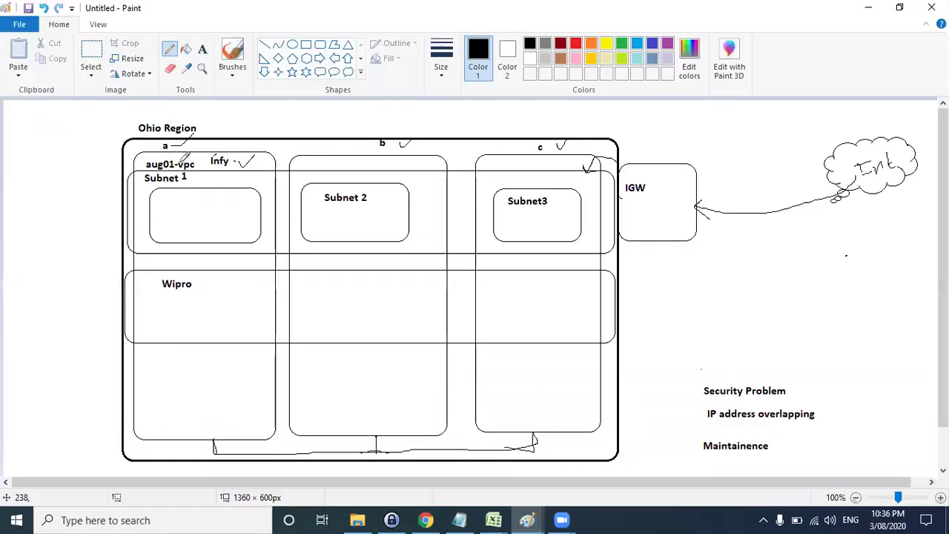
pyautogui.moveTo(187, 156)
pyautogui.mouseDown()
pyautogui.moveTo(144, 171)
pyautogui.moveTo(207, 163)
pyautogui.moveTo(187, 154)
pyautogui.moveTo(195, 159)
pyautogui.mouseUp()
pyautogui.click(868, 7)
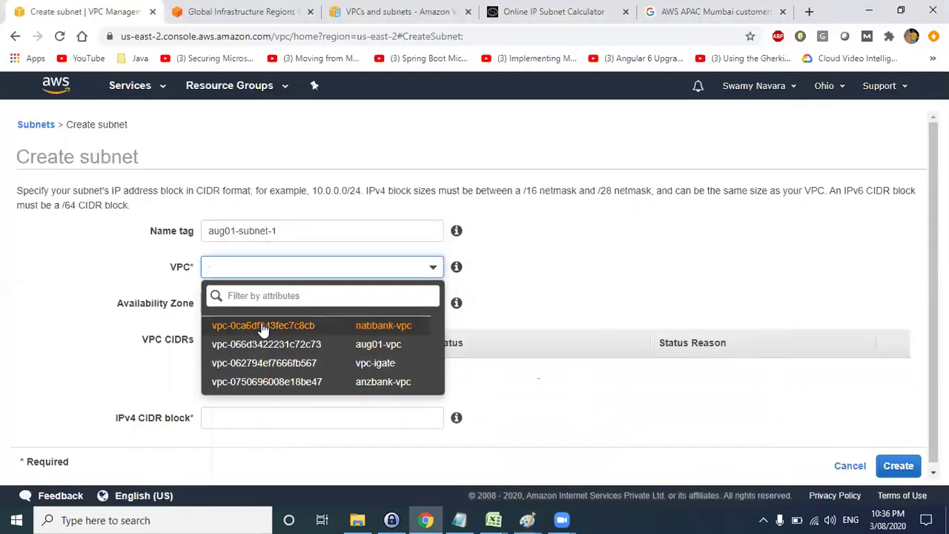
pyautogui.click(362, 346)
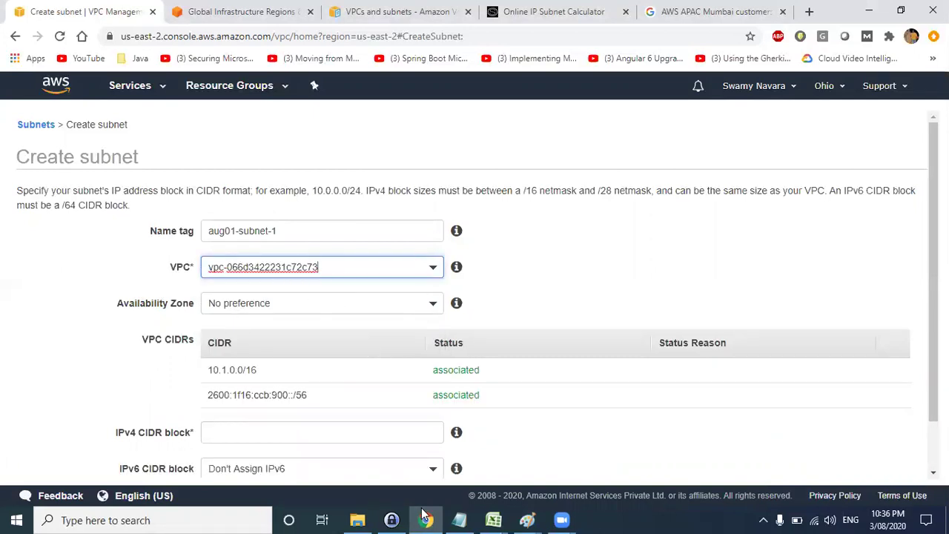
# Step: Check the availability zones in the Paint diagram, return to Chrome, and set the subnet's availability zone to us-east-2a
pyautogui.moveTo(529, 515)
pyautogui.click(557, 468)
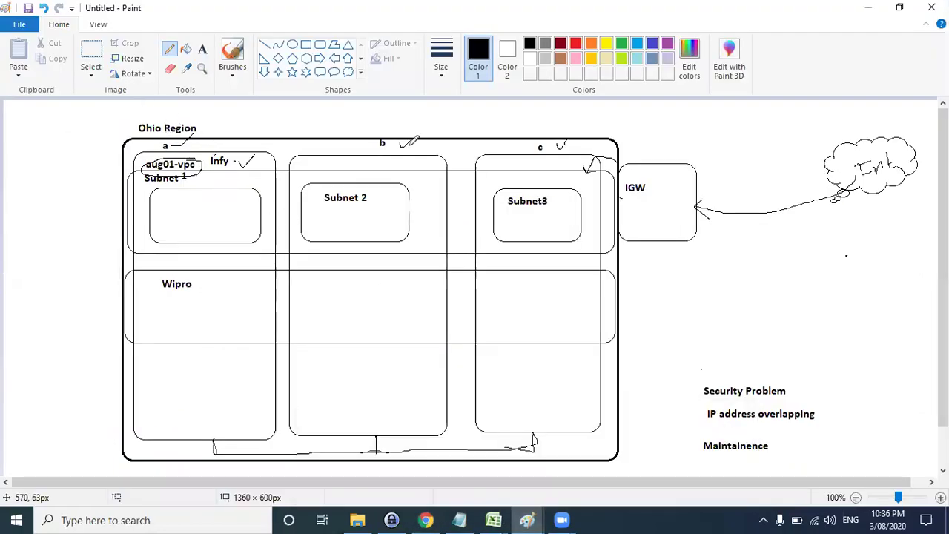
pyautogui.click(862, 12)
pyautogui.click(373, 303)
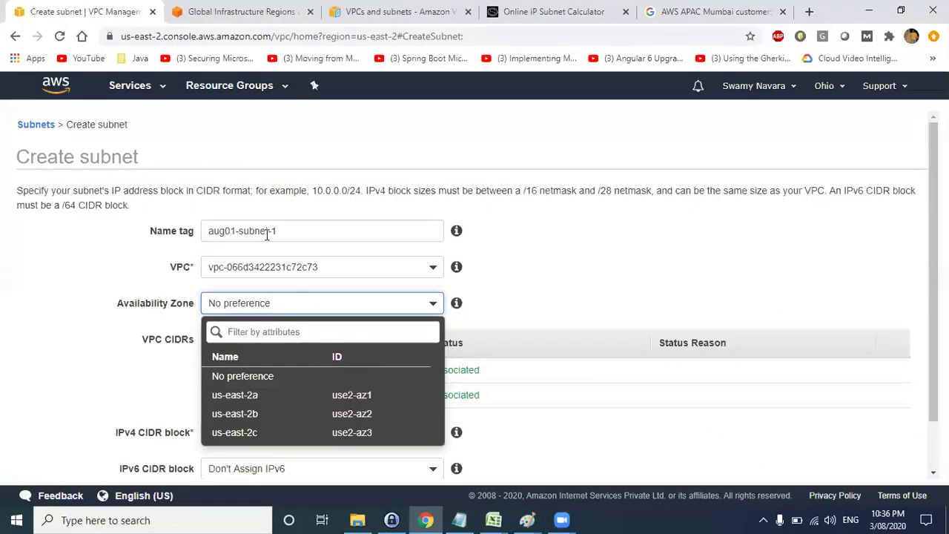
pyautogui.click(309, 395)
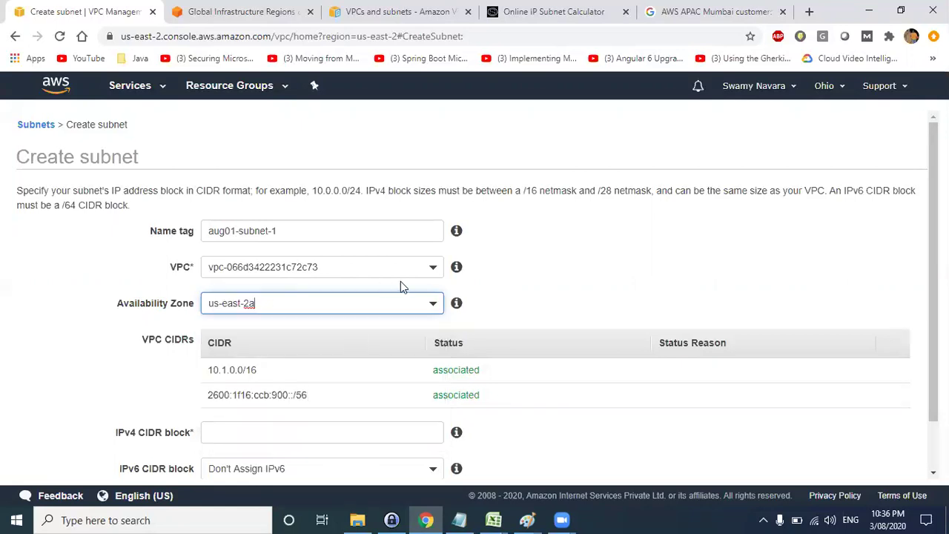
# Step: Copy 10.1.1.0/24 from the Notepad lab notes into the subnet's IPv4 CIDR block in Chrome
pyautogui.scroll(-1, 404, 285)
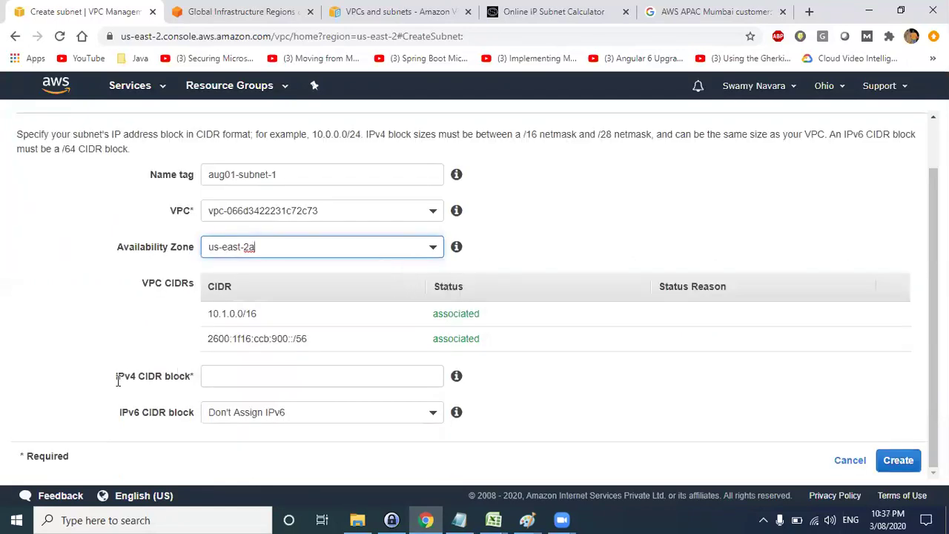
pyautogui.moveTo(116, 375); pyautogui.dragTo(197, 379)
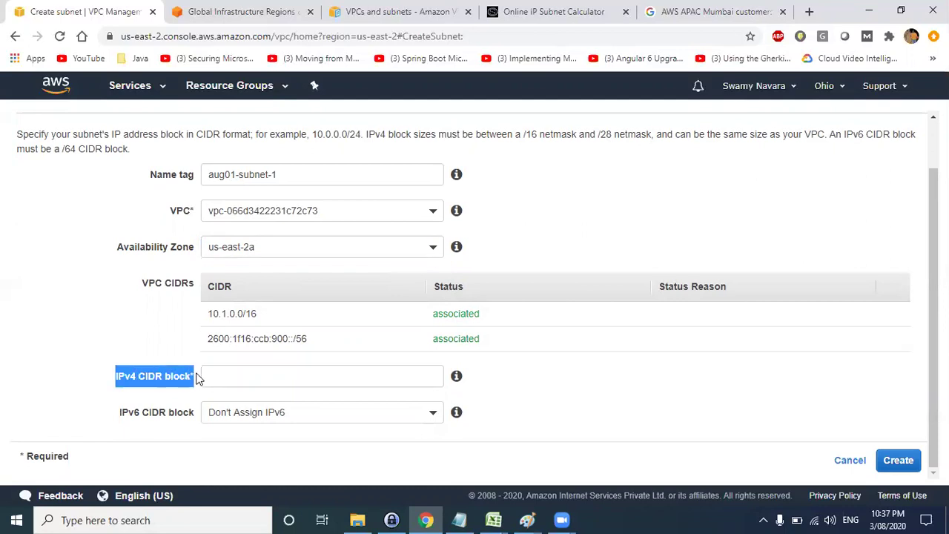
pyautogui.hotkey('alt', 'Tab')
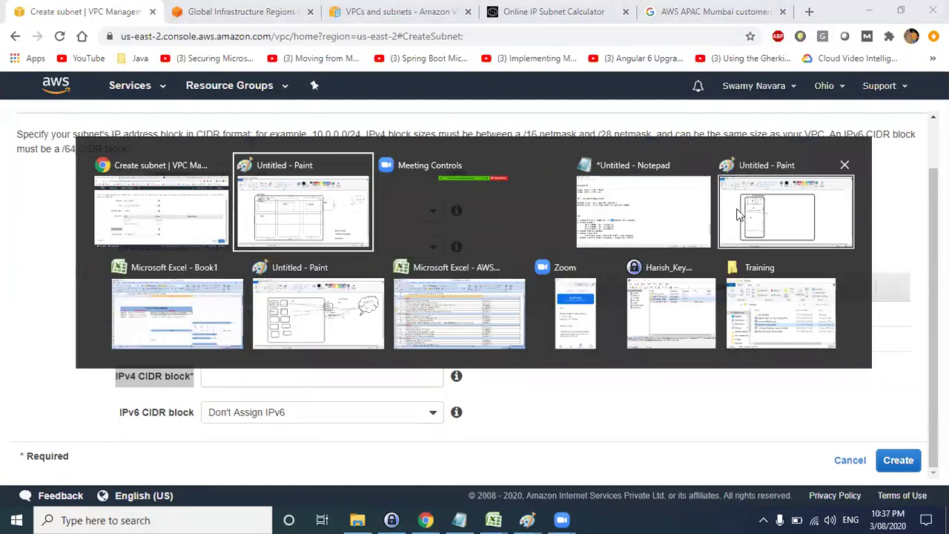
pyautogui.press('Tab')
pyautogui.press('Tab')
pyautogui.click(118, 343)
pyautogui.moveTo(136, 344); pyautogui.dragTo(62, 344)
pyautogui.hotkey('ctrl', 'c')
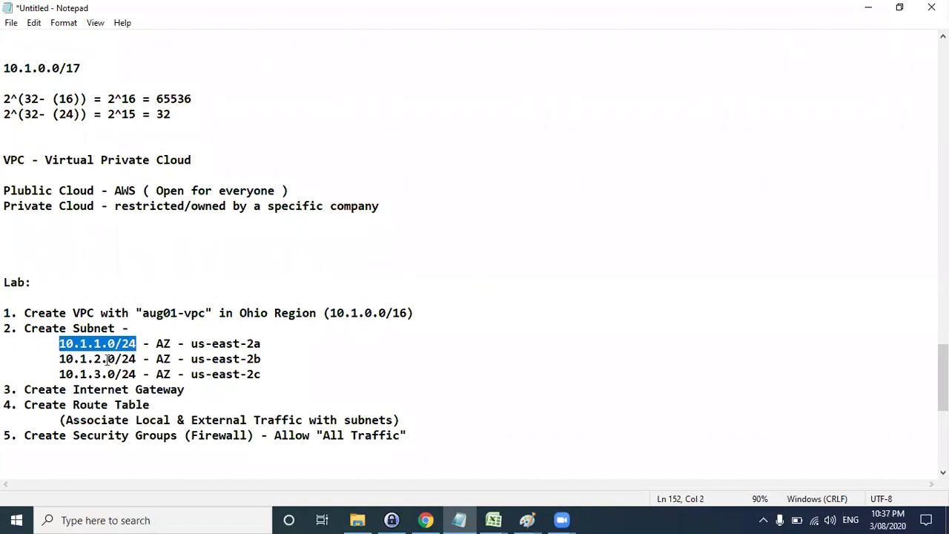
pyautogui.hotkey('alt', 'Tab')
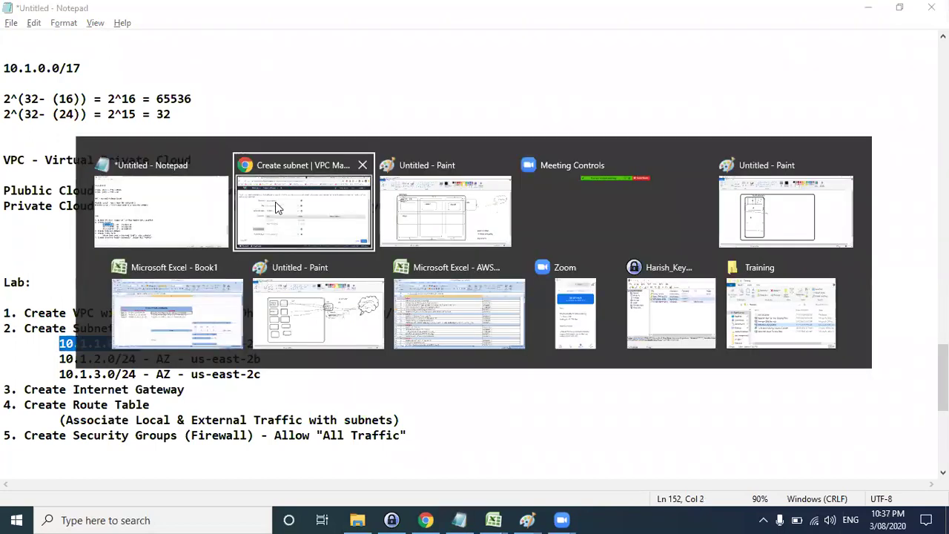
pyautogui.click(289, 383)
pyautogui.hotkey('ctrl', 'v')
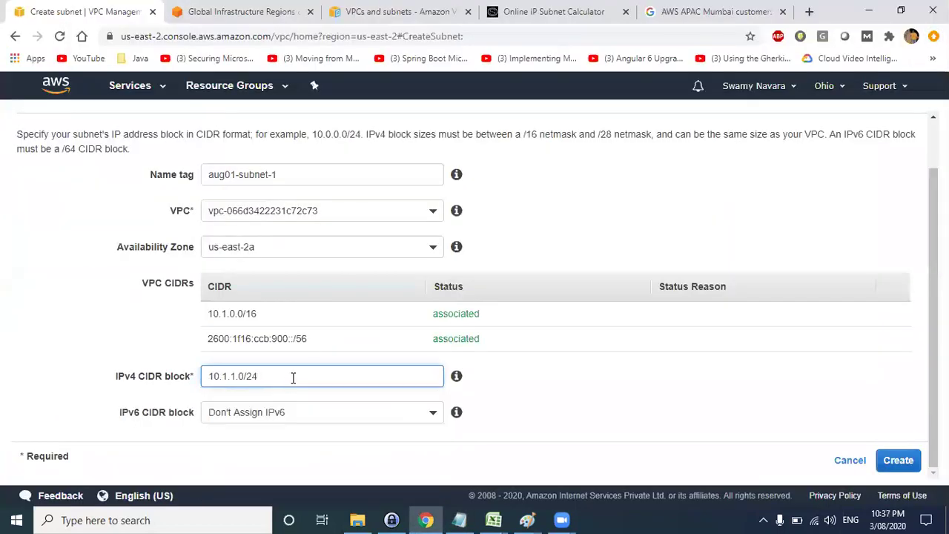
pyautogui.click(550, 386)
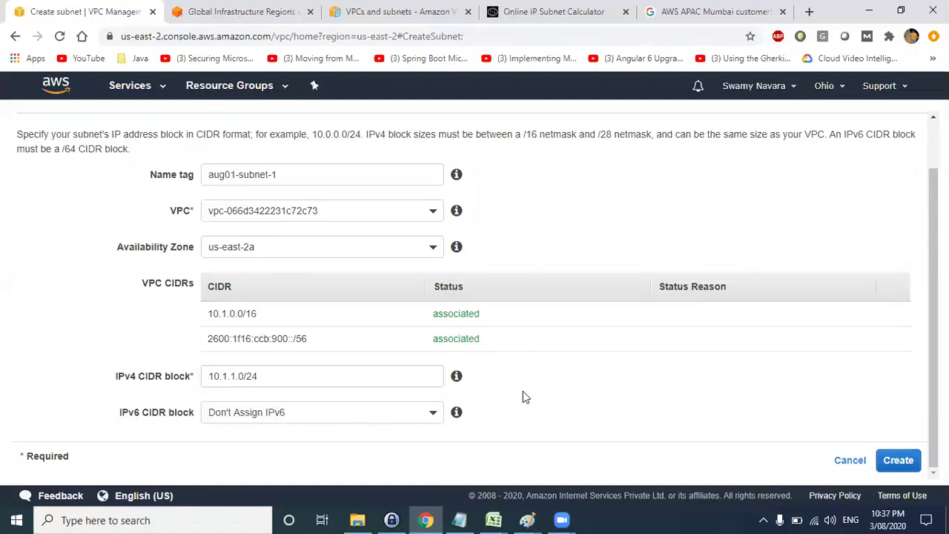
# Step: In the Notepad lab notes, add the alternative range 10.1.1.0/16 after us-east-2a on the first subnet line
pyautogui.click(459, 520)
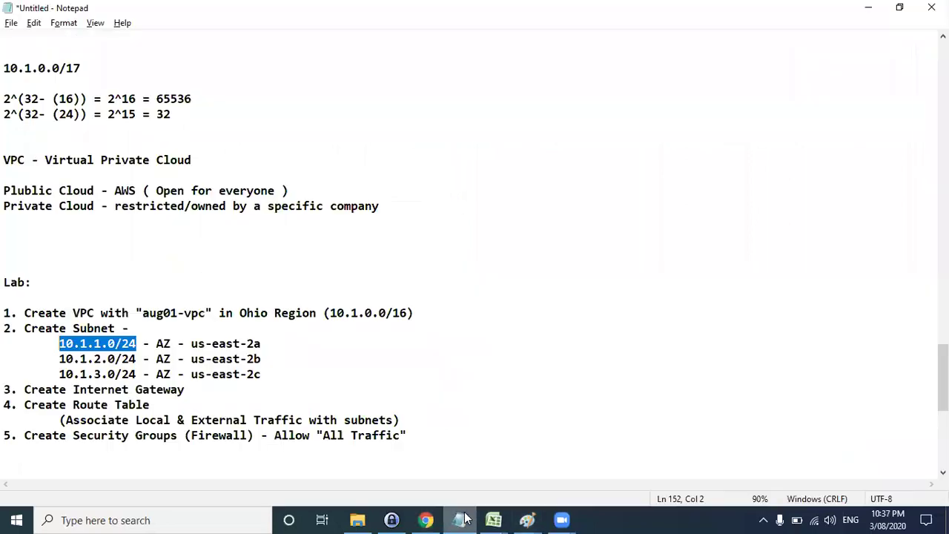
pyautogui.moveTo(332, 313); pyautogui.dragTo(400, 313)
pyautogui.click(403, 313)
pyautogui.moveTo(323, 313); pyautogui.dragTo(414, 313)
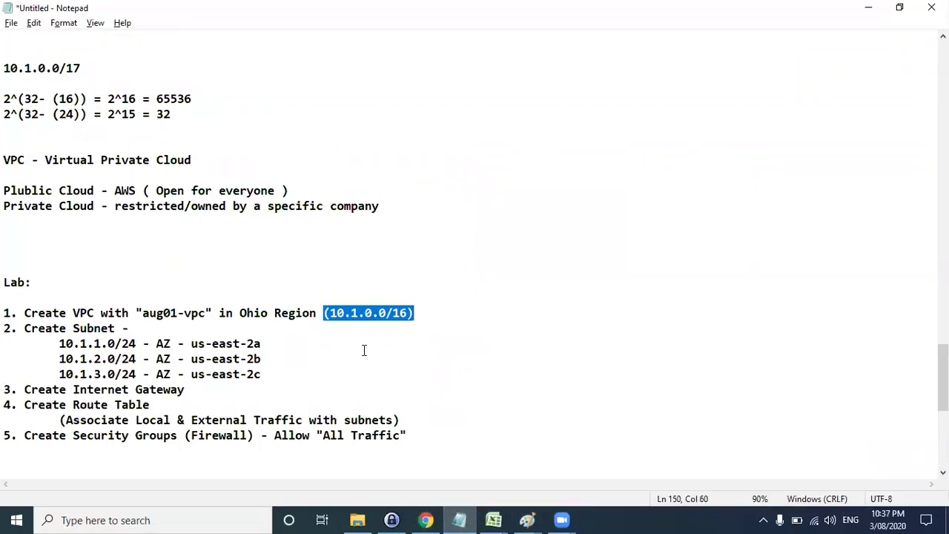
pyautogui.moveTo(60, 343); pyautogui.dragTo(137, 346)
pyautogui.hotkey('ctrl', 'c')
pyautogui.click(318, 338)
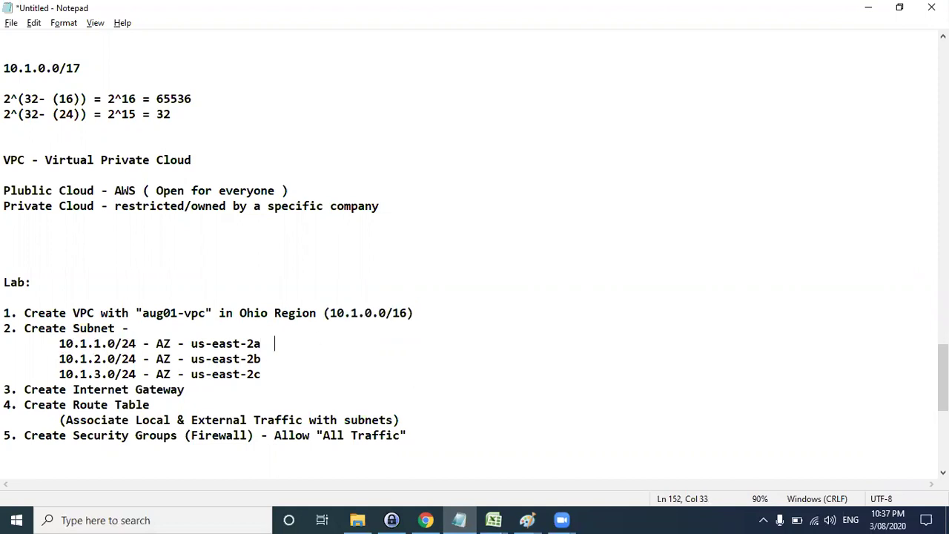
pyautogui.hotkey('ctrl', 'v')
pyautogui.press('BackSpace')
pyautogui.press('BackSpace')
pyautogui.write('16')
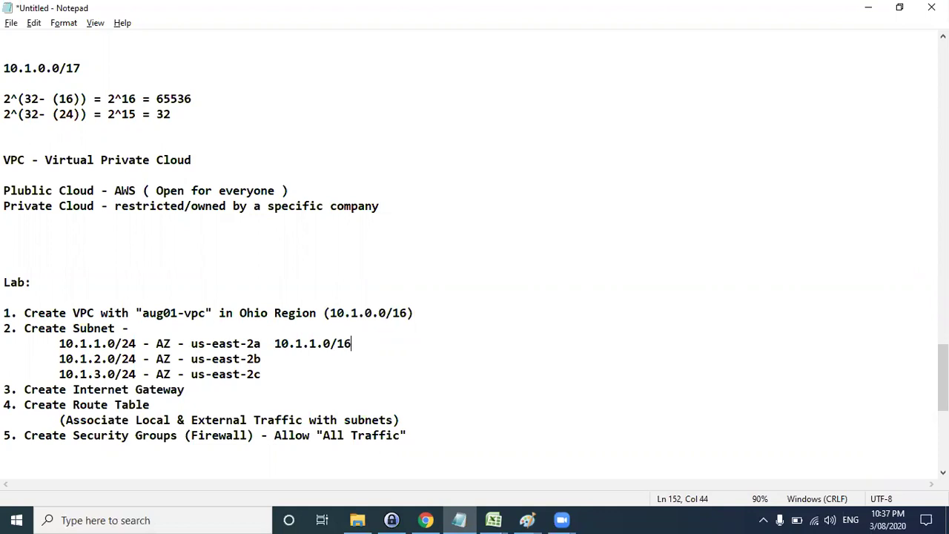
# Step: Check the CIDR block in the Chrome subnet form, and compare the VPC range with the subnet ranges in the Notepad notes
pyautogui.hotkey('alt', 'Tab')
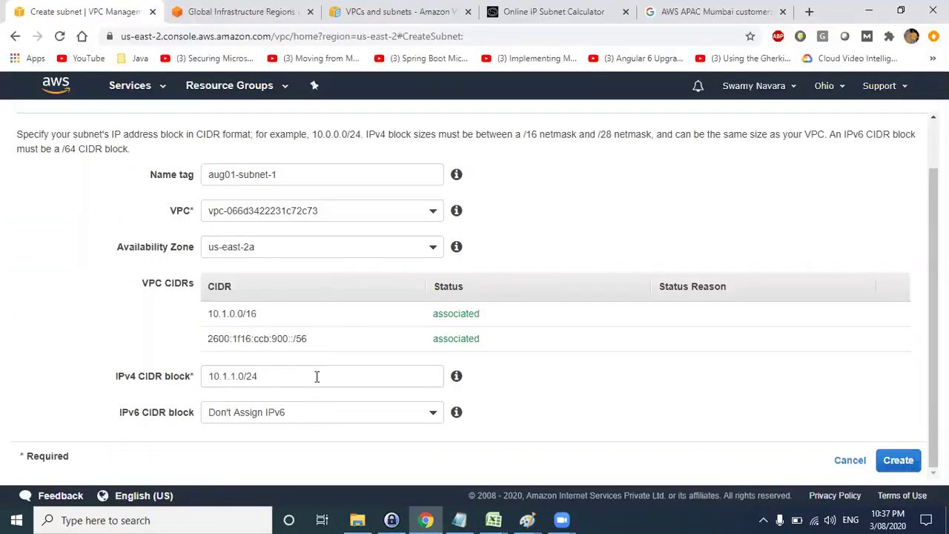
pyautogui.hotkey('alt', 'Tab')
pyautogui.moveTo(328, 312); pyautogui.dragTo(407, 312)
pyautogui.moveTo(263, 343); pyautogui.dragTo(351, 343)
pyautogui.moveTo(57, 344); pyautogui.dragTo(288, 355)
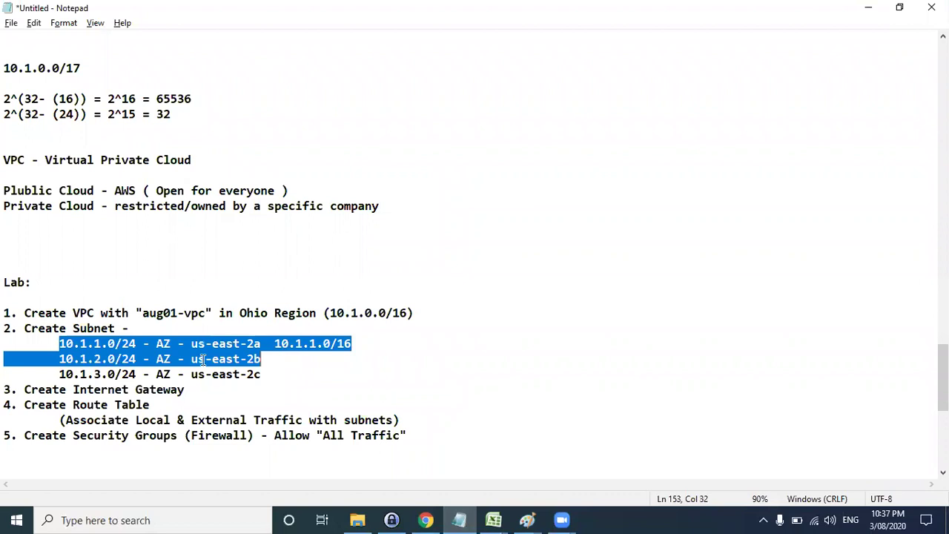
pyautogui.click(74, 358)
pyautogui.click(67, 358)
pyautogui.moveTo(65, 359); pyautogui.dragTo(296, 380)
# Step: Append "- 65354" after the VPC range 10.1.0.0/16 in the first lab step and highlight it
pyautogui.click(422, 314)
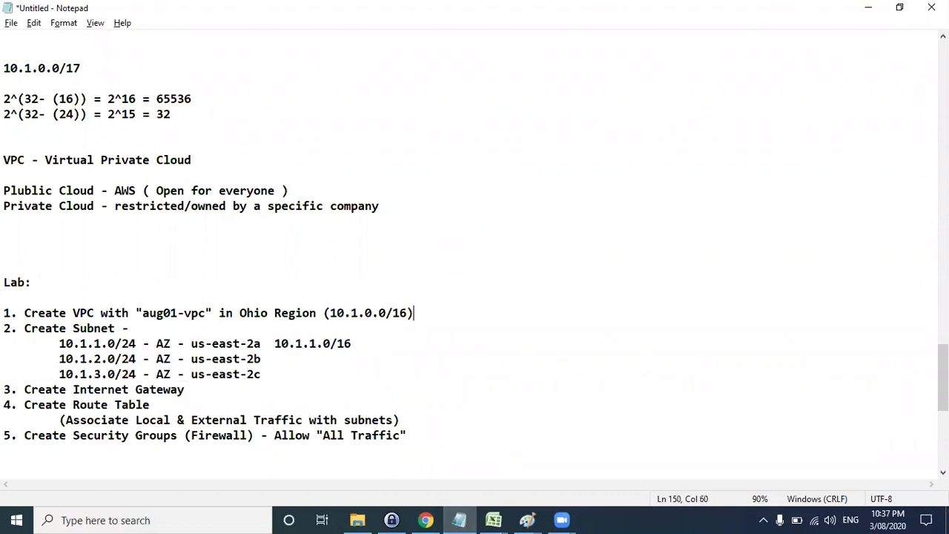
pyautogui.write('- 65354')
pyautogui.moveTo(331, 312); pyautogui.dragTo(487, 312)
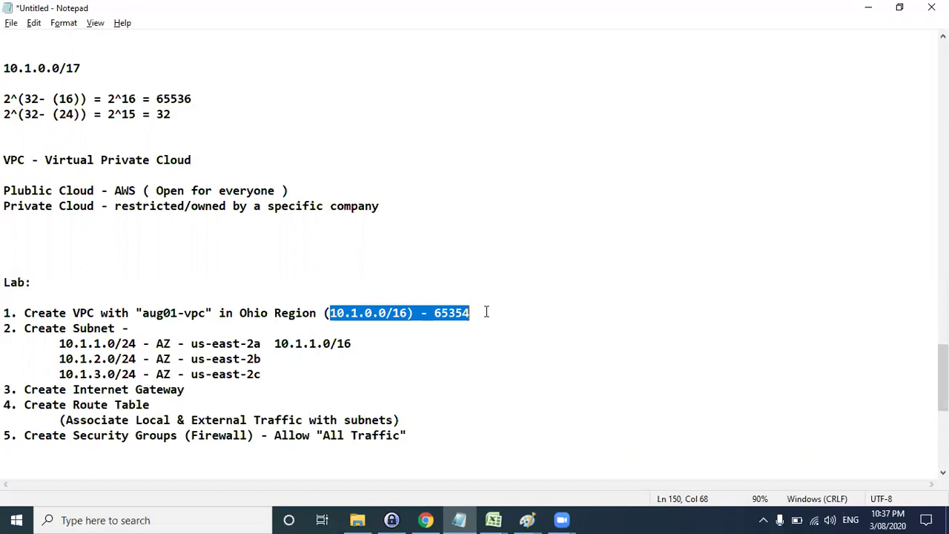
# Step: Copy "- 65354" from the VPC line to the end of the 10.1.1.0/16 note on the first subnet line
pyautogui.click(280, 344)
pyautogui.moveTo(60, 343); pyautogui.dragTo(143, 347)
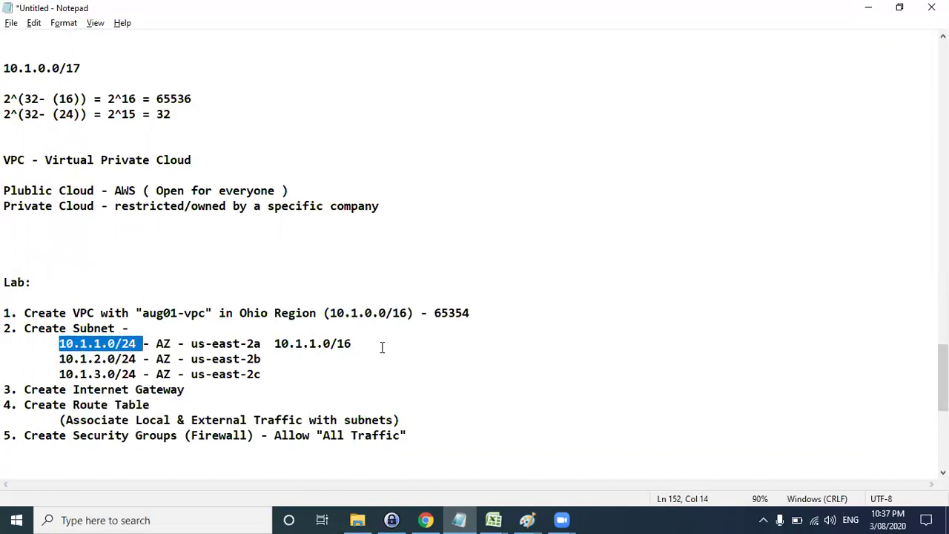
pyautogui.click(337, 343)
pyautogui.moveTo(422, 312); pyautogui.dragTo(480, 312)
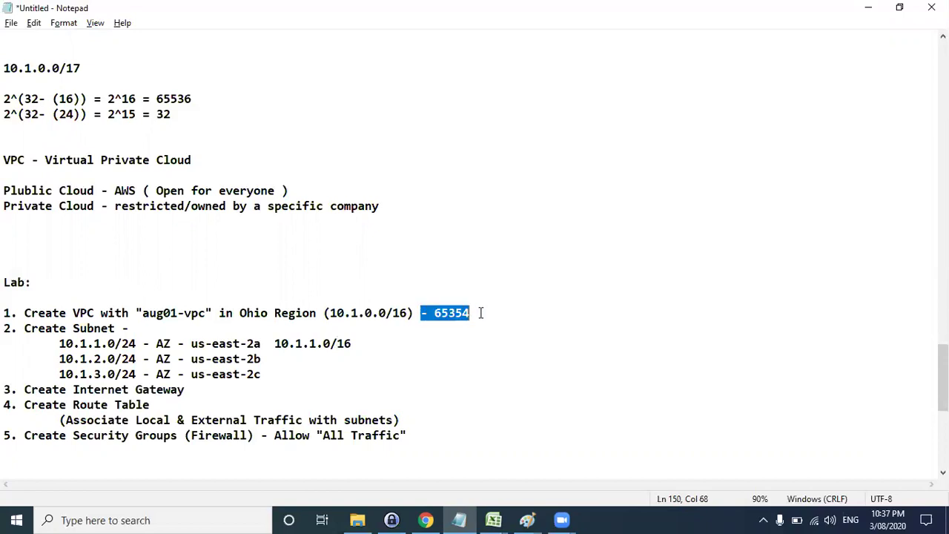
pyautogui.hotkey('ctrl', 'c')
pyautogui.click(356, 343)
pyautogui.hotkey('ctrl', 'v')
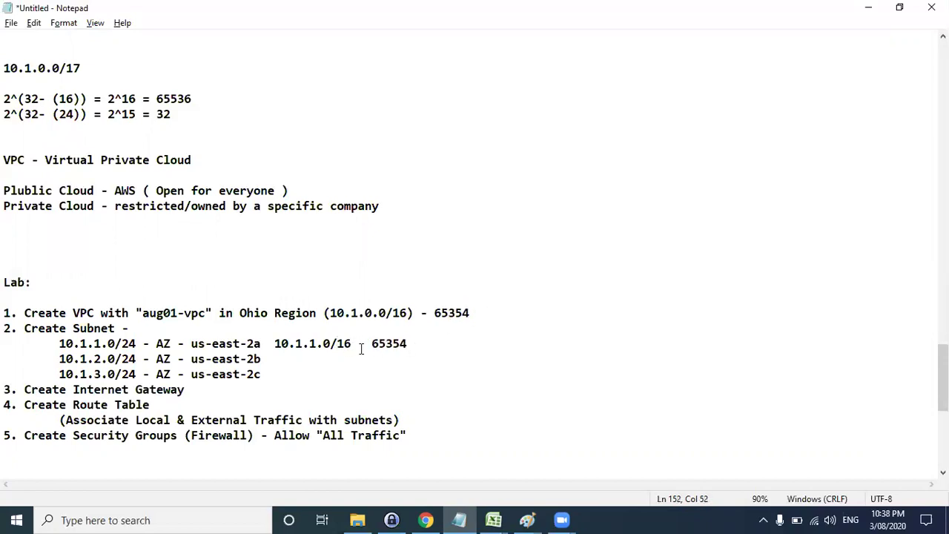
# Step: Examine the us-east-2b and us-east-2c subnet lines and compare them with the first subnet's 10.1.1.0/24 and 10.1.1.0/16 ranges
pyautogui.moveTo(52, 359); pyautogui.dragTo(283, 360)
pyautogui.moveTo(47, 374); pyautogui.dragTo(275, 373)
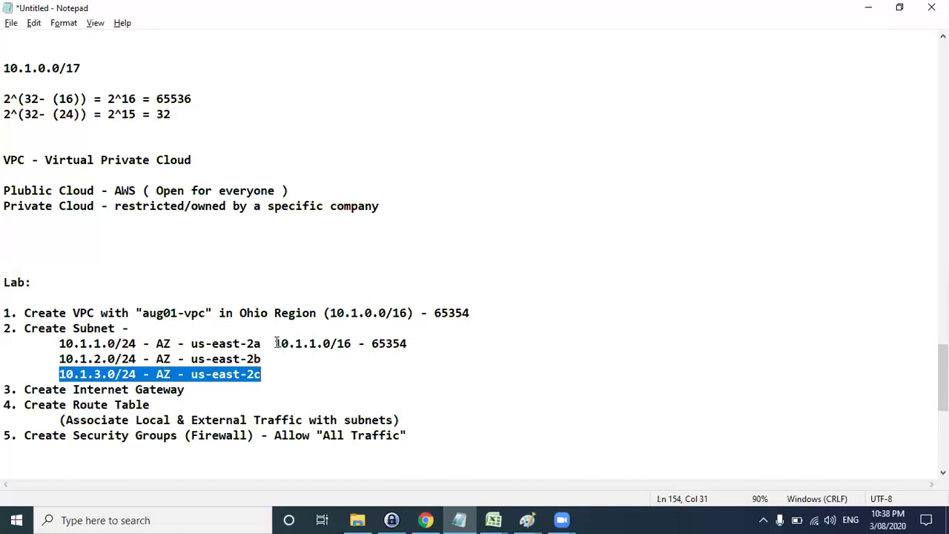
pyautogui.click(275, 343)
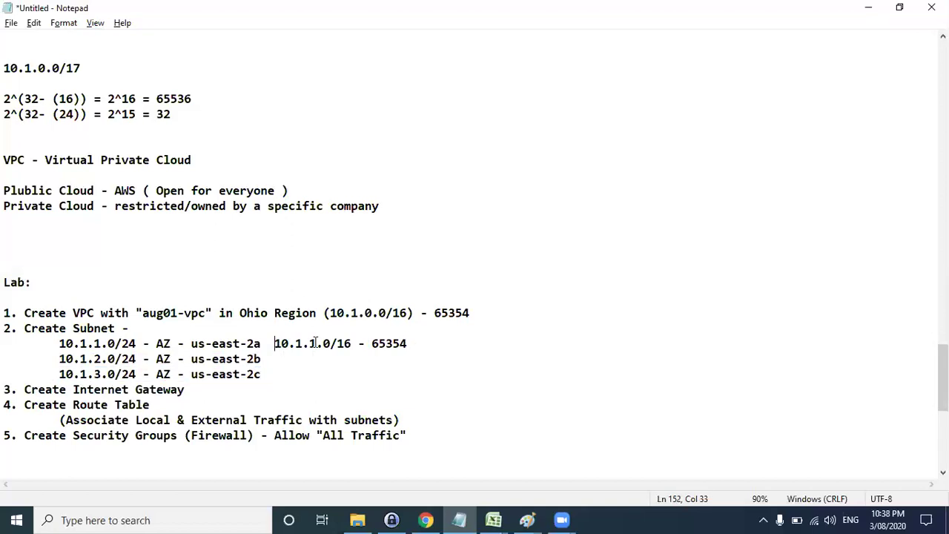
pyautogui.moveTo(122, 344); pyautogui.dragTo(166, 343)
pyautogui.click(122, 344)
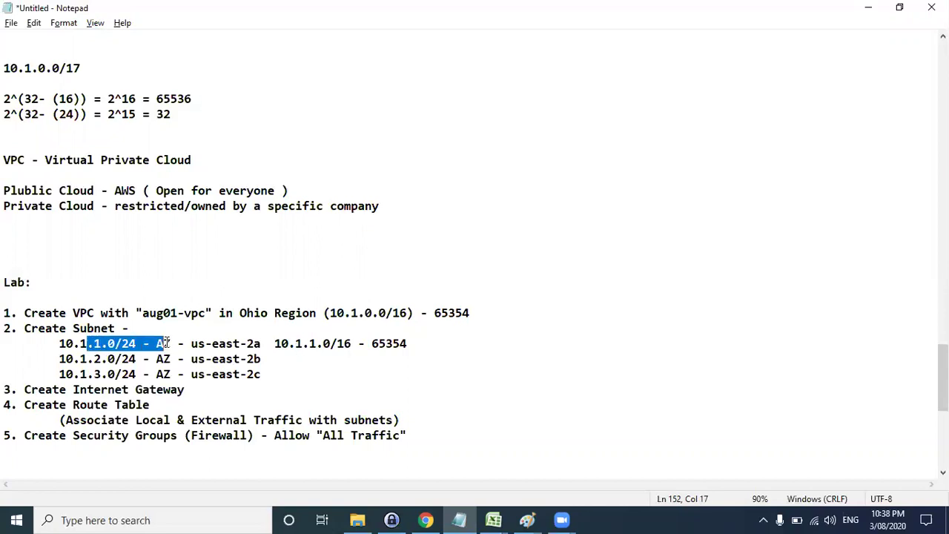
# Step: Delete the "10.1.1.0/16 - 65354" note from the us-east-2a subnet line and review the three subnet ranges
pyautogui.moveTo(87, 358); pyautogui.dragTo(137, 375)
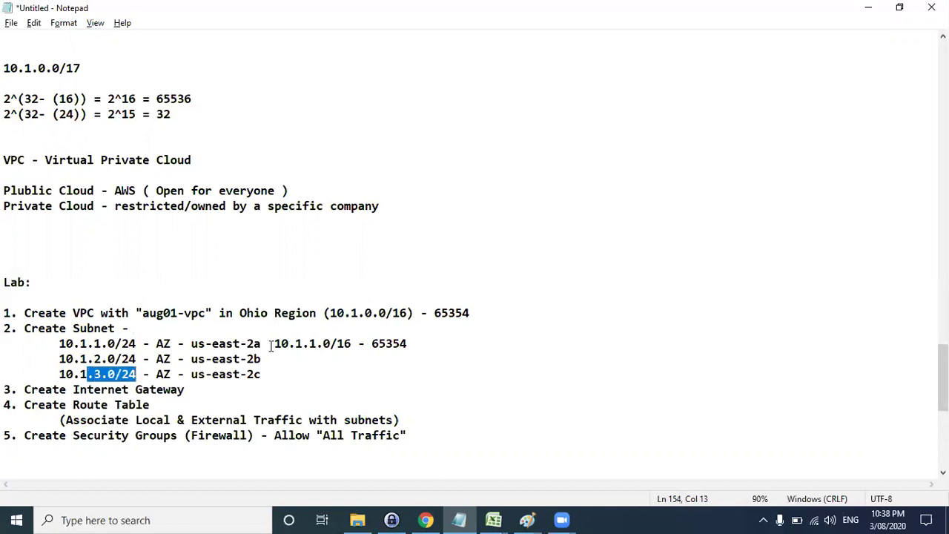
pyautogui.moveTo(270, 345); pyautogui.dragTo(409, 345)
pyautogui.press('Delete')
pyautogui.moveTo(67, 343); pyautogui.dragTo(265, 344)
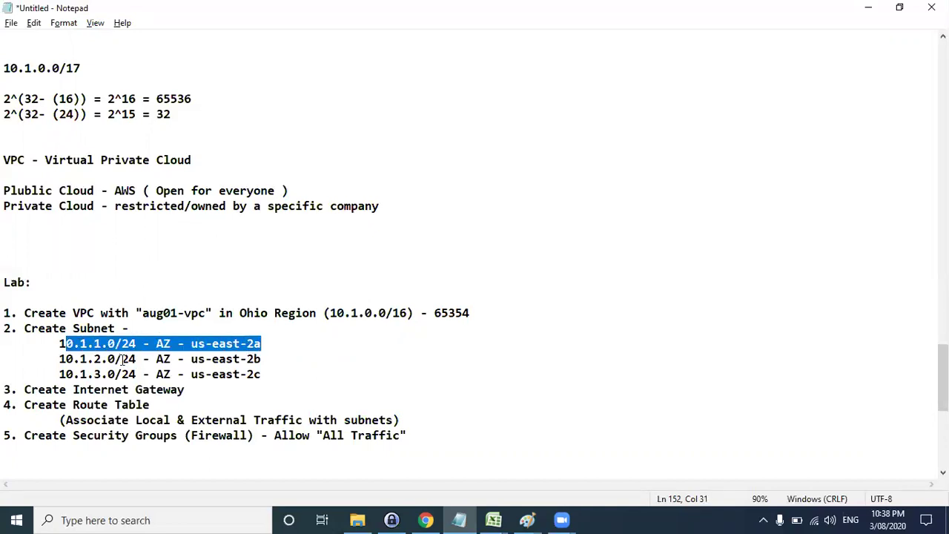
pyautogui.moveTo(80, 359); pyautogui.dragTo(226, 358)
pyautogui.moveTo(101, 373); pyautogui.dragTo(234, 374)
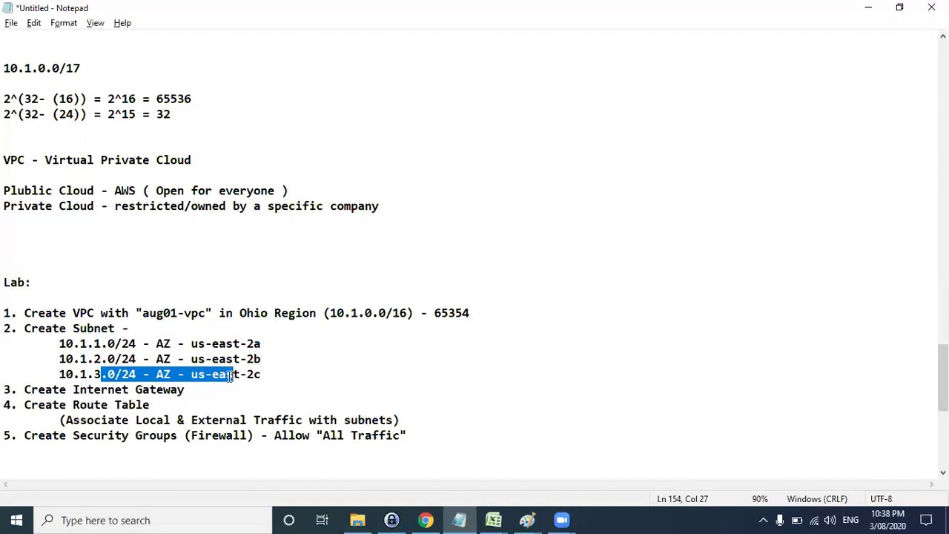
# Step: Switch to Chrome and create aug01-subnet-1 with range 10.1.1.0/24 and no IPv6 block, returning to the subnet list
pyautogui.hotkey('alt', 'Tab')
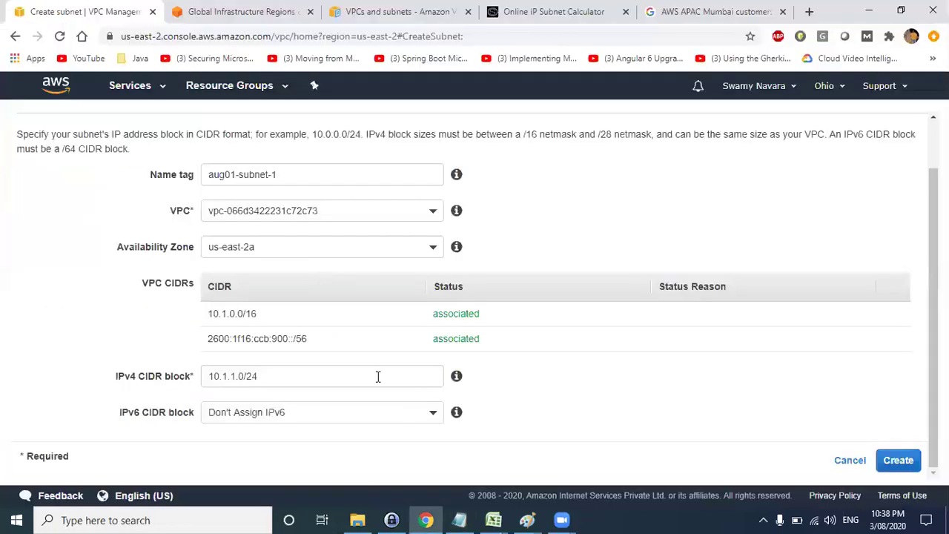
pyautogui.click(365, 412)
pyautogui.click(550, 416)
pyautogui.click(898, 459)
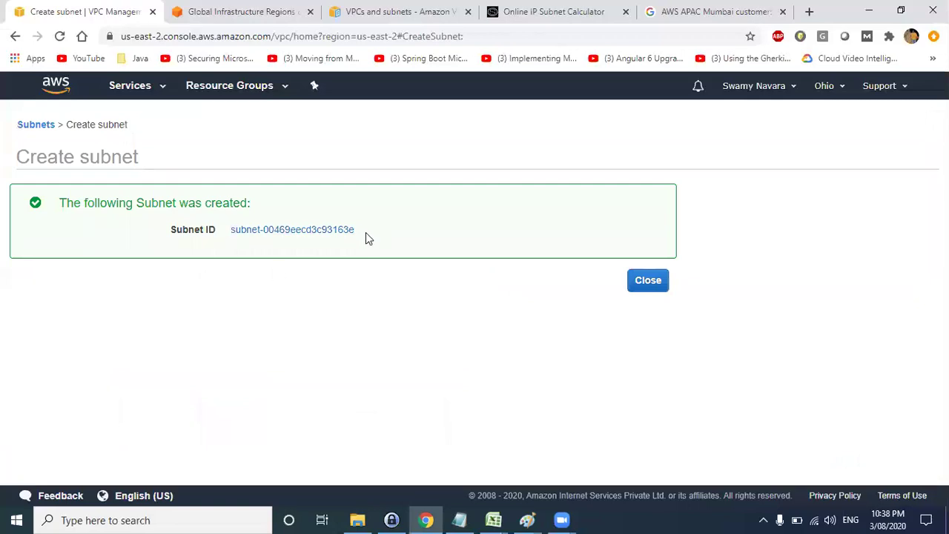
pyautogui.moveTo(365, 232); pyautogui.dragTo(233, 229)
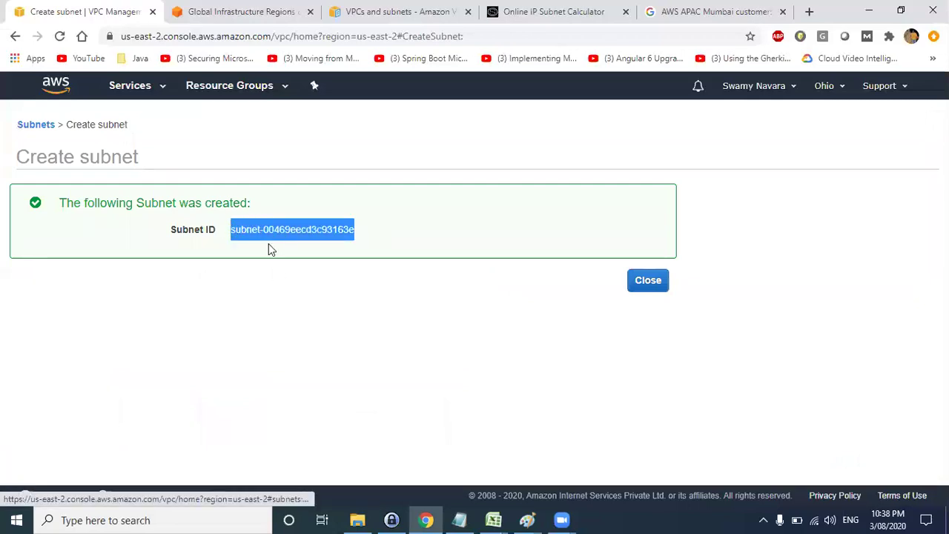
pyautogui.click(630, 280)
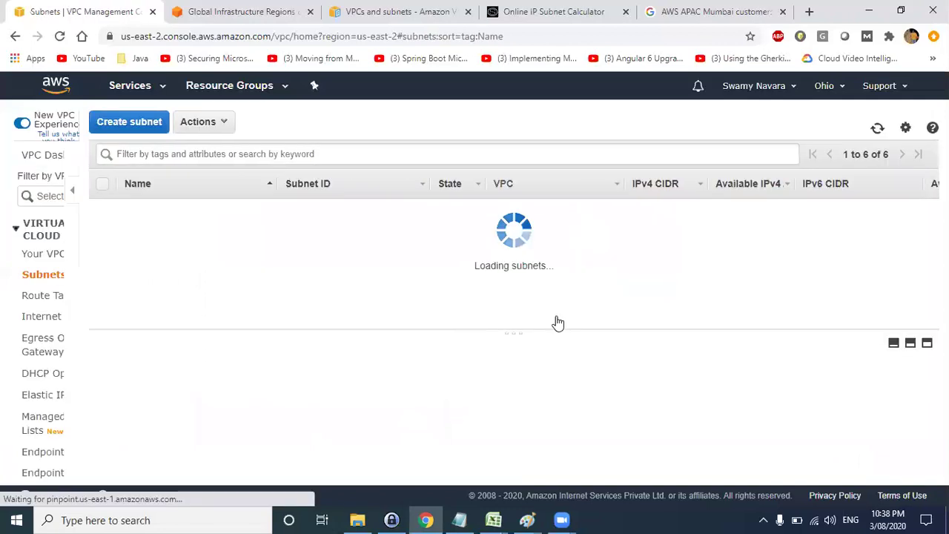
# Step: Enlarge the subnet list and enable auto-assign public IPv4 address for aug01-subnet-1, saving the setting
pyautogui.scroll(-1, 356, 230)
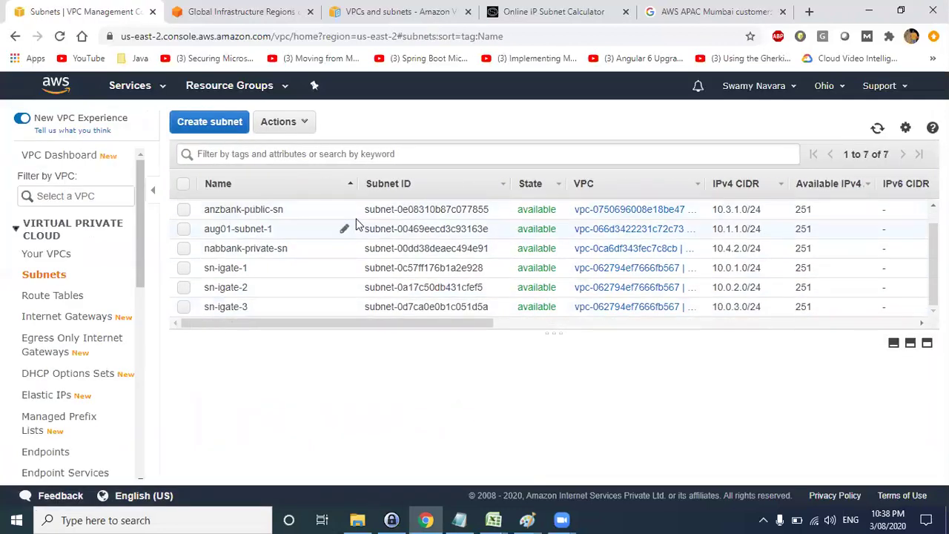
pyautogui.moveTo(364, 332); pyautogui.dragTo(363, 447)
pyautogui.moveTo(278, 255); pyautogui.dragTo(203, 249)
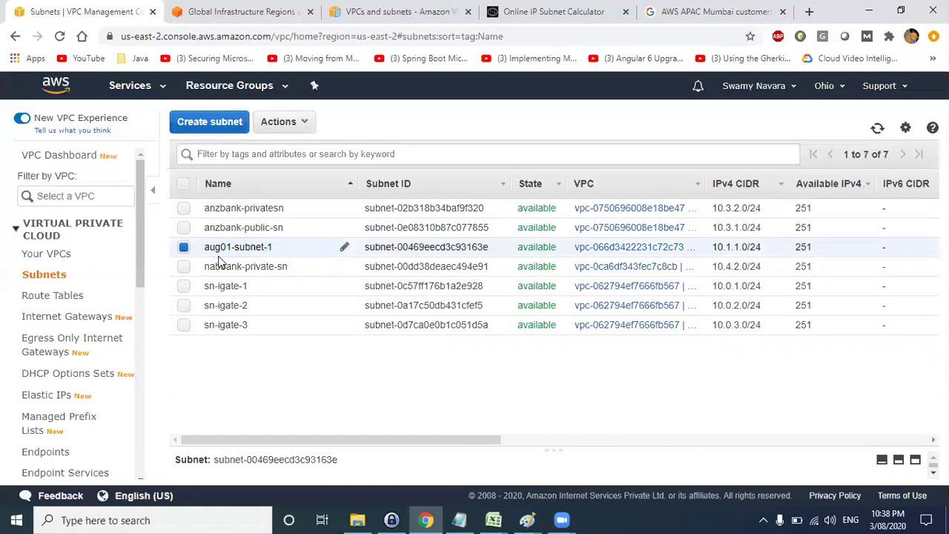
pyautogui.rightClick(275, 250)
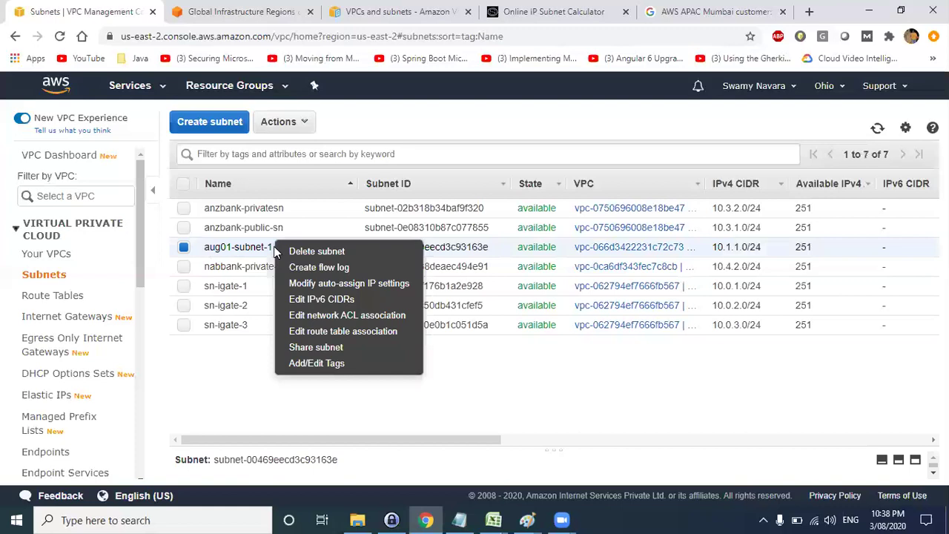
pyautogui.click(351, 284)
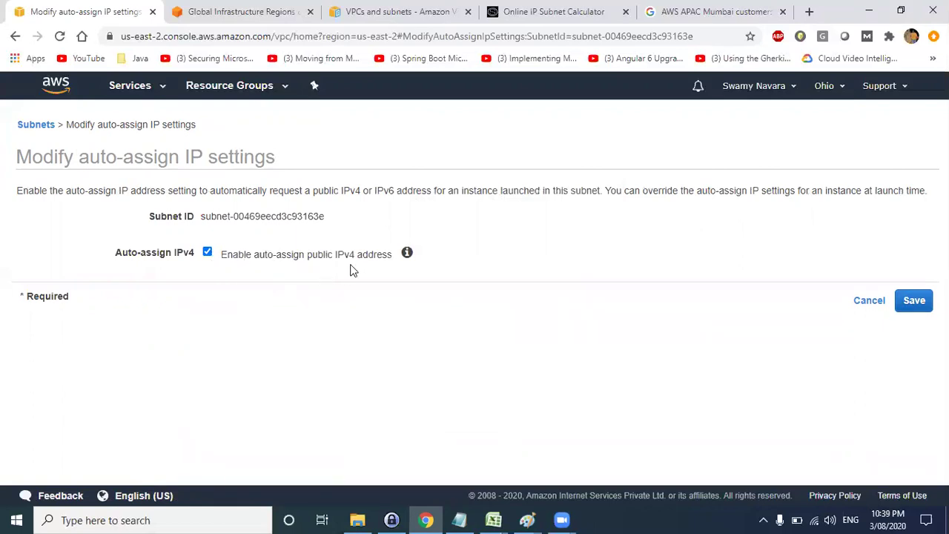
pyautogui.click(920, 309)
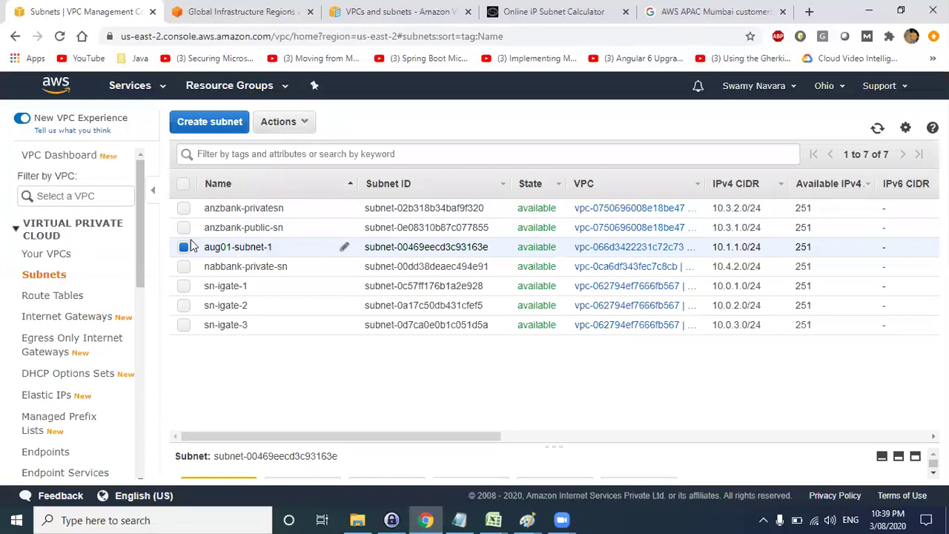
# Step: Open the DNS hostnames setting of aug01-vpc and tick its enable option
pyautogui.click(42, 256)
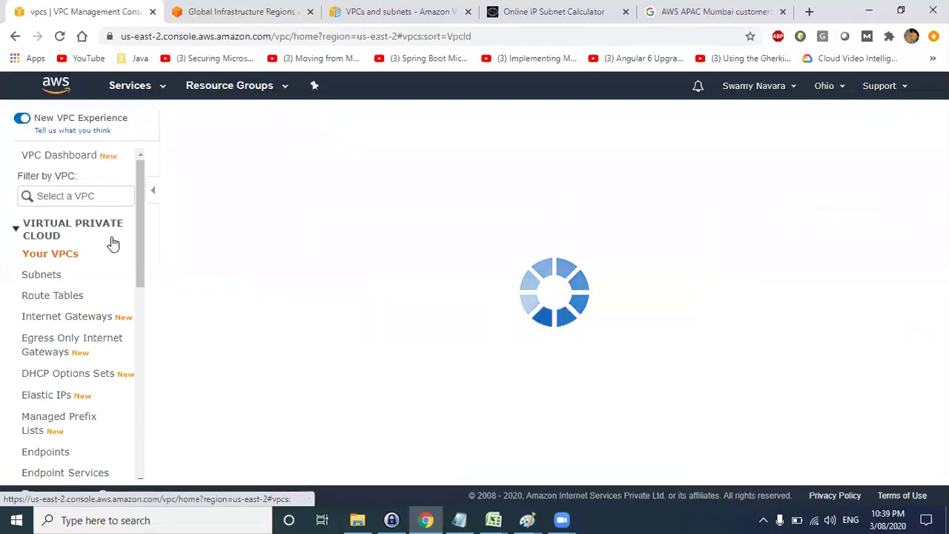
pyautogui.click(275, 232)
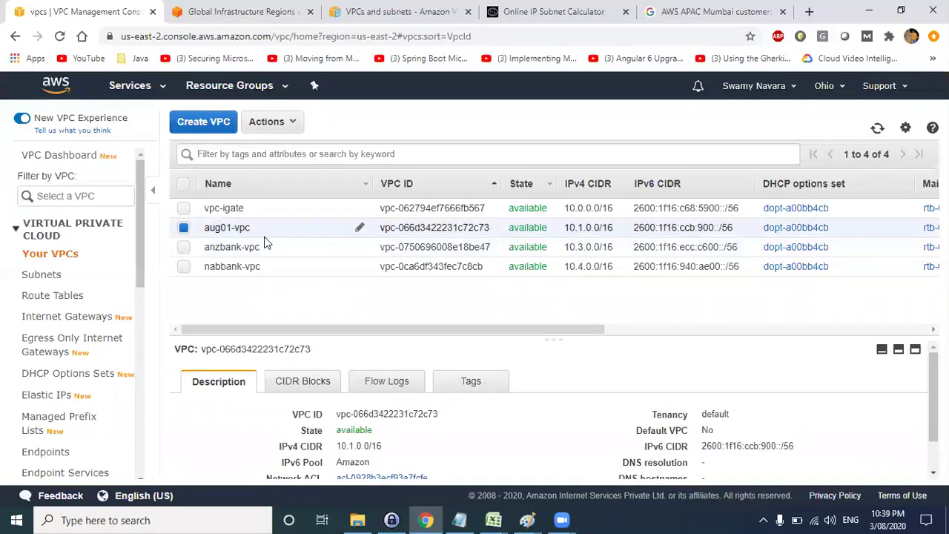
pyautogui.click(269, 122)
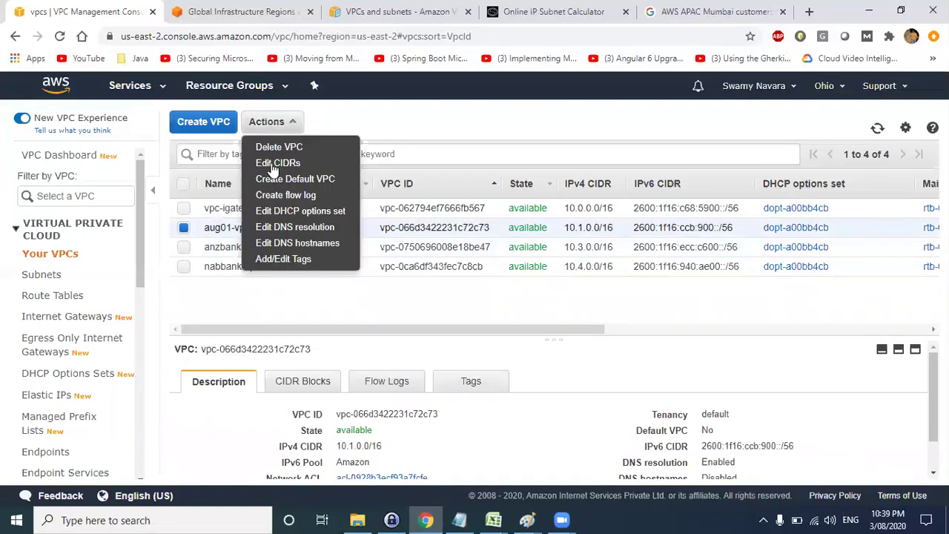
pyautogui.click(290, 245)
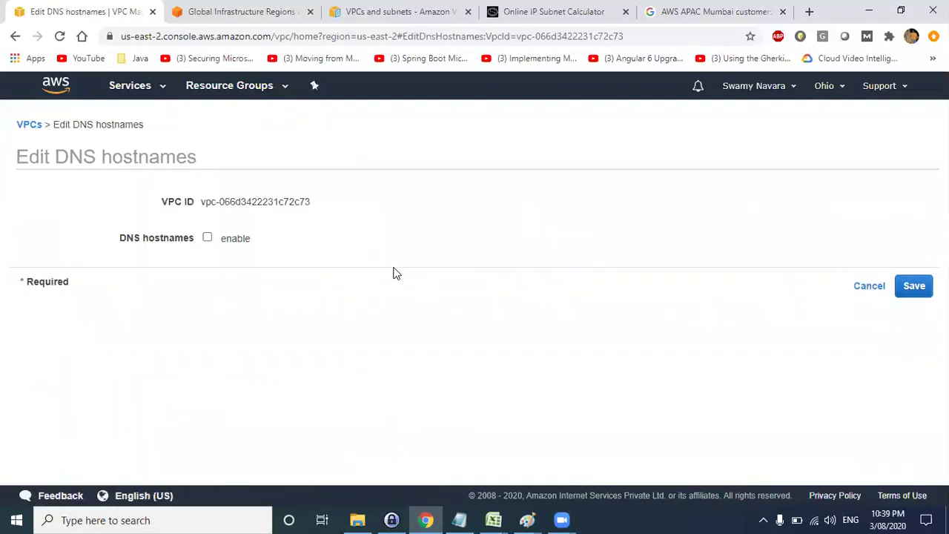
pyautogui.click(208, 240)
pyautogui.moveTo(122, 235); pyautogui.dragTo(211, 247)
pyautogui.click(386, 251)
pyautogui.doubleClick(172, 237)
pyautogui.click(186, 248)
# Step: Look up this computer's name with the hostname command in a Command Prompt window, and close the window
pyautogui.press('super+r')
pyautogui.write('cmd')
pyautogui.press('Return')
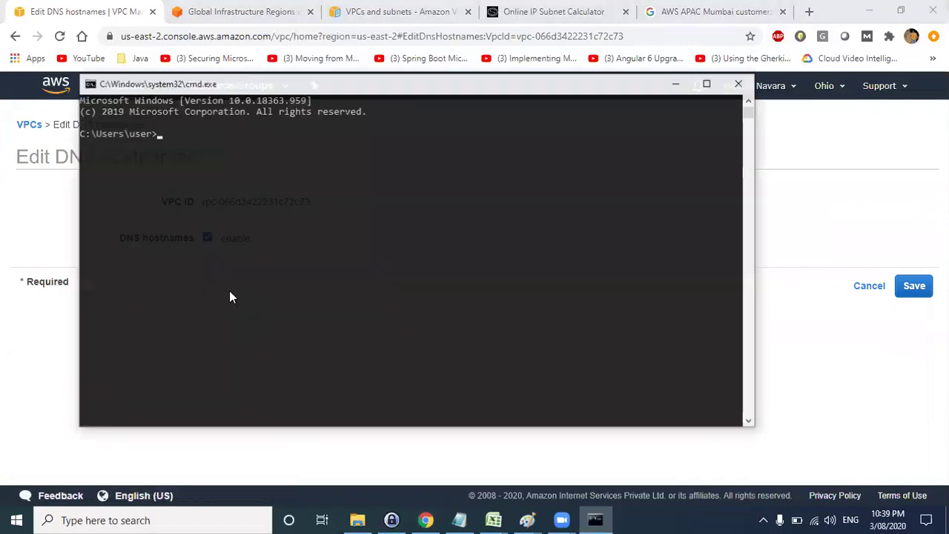
pyautogui.press('Return')
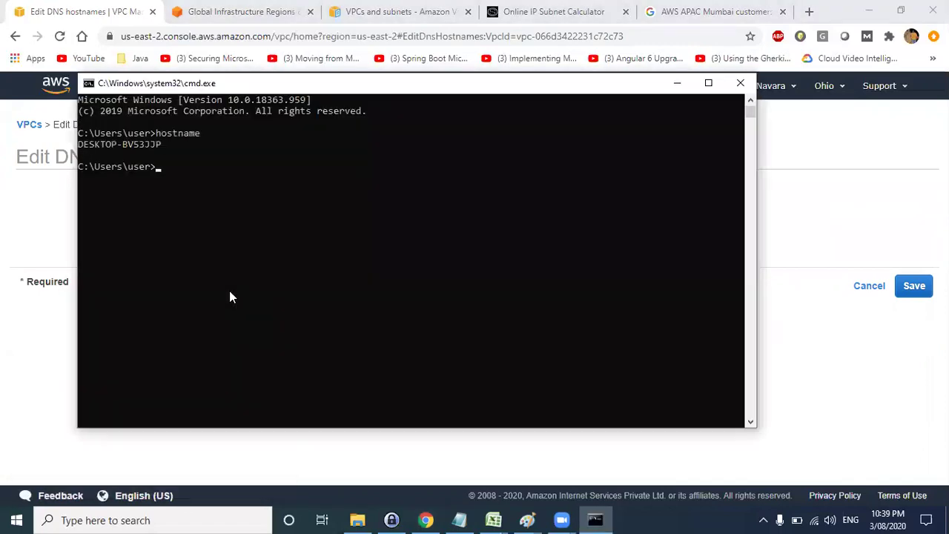
pyautogui.moveTo(157, 145); pyautogui.dragTo(89, 145)
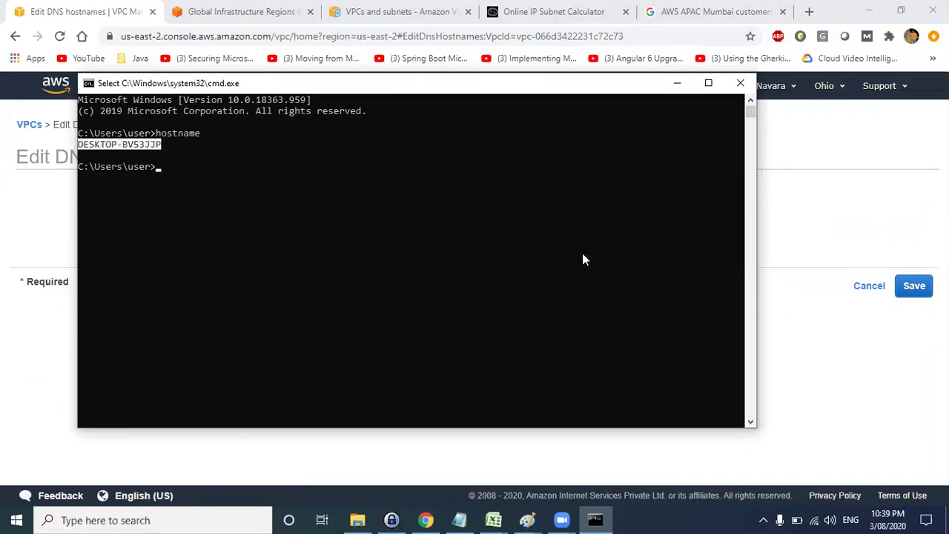
pyautogui.click(739, 84)
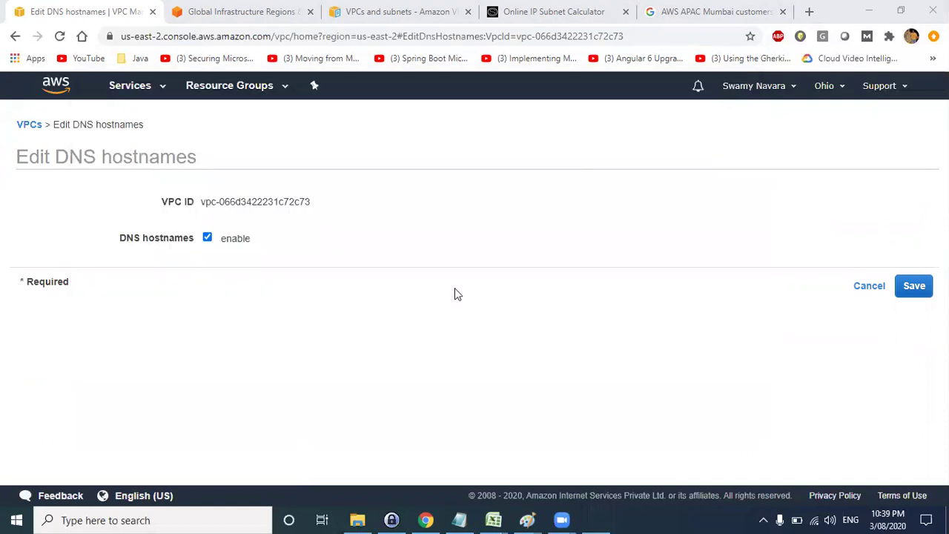
# Step: Save the enabled DNS hostnames setting for aug01-vpc and return to the VPC list
pyautogui.moveTo(120, 237); pyautogui.dragTo(183, 243)
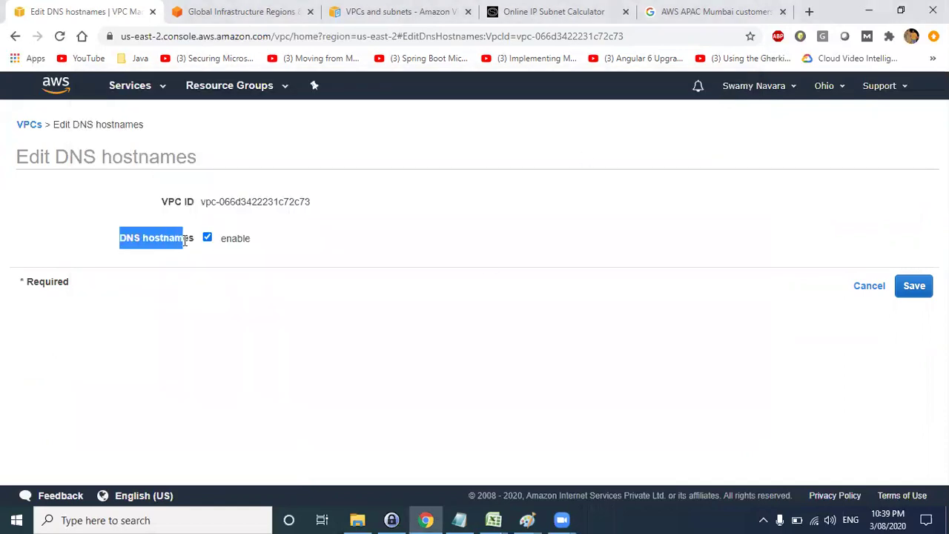
pyautogui.click(912, 287)
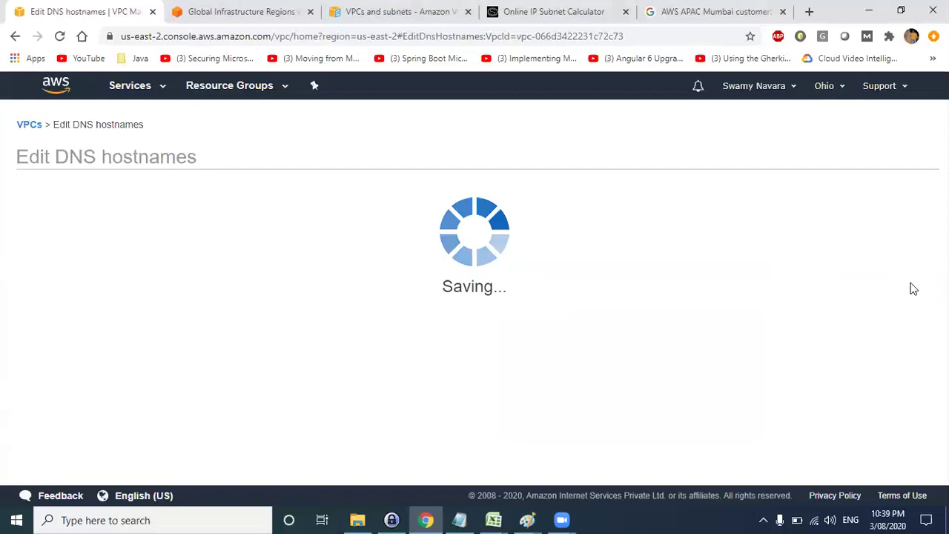
pyautogui.click(647, 243)
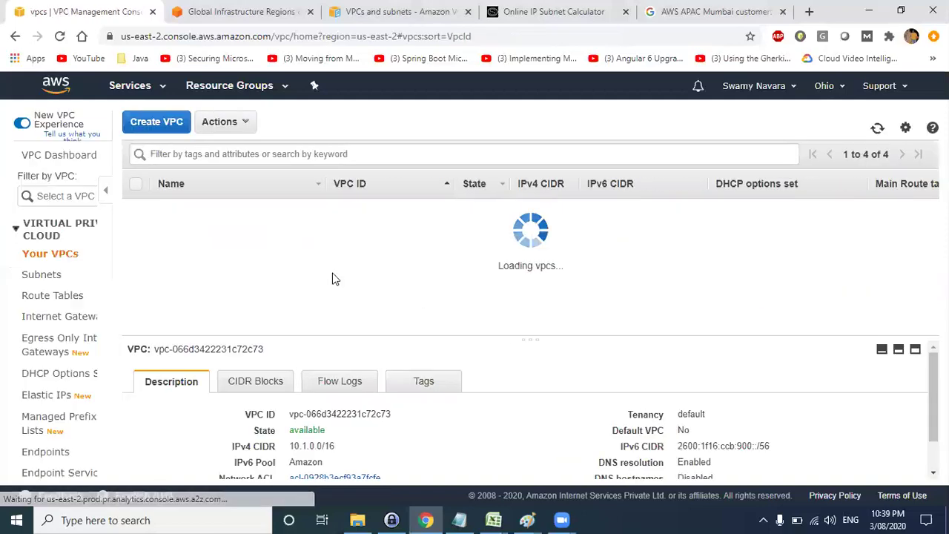
# Step: Start creating a new subnet and give it the name tag aug01-subnet2
pyautogui.click(42, 274)
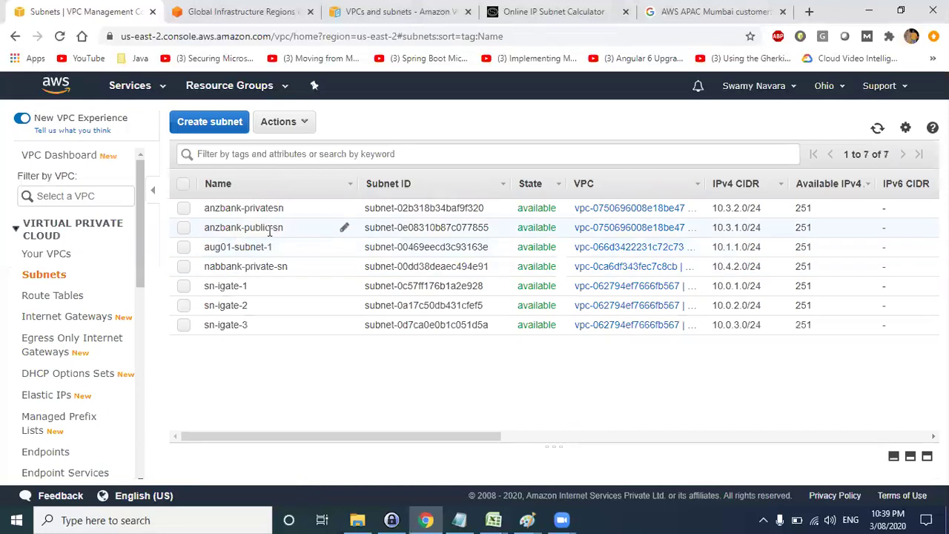
pyautogui.click(272, 227)
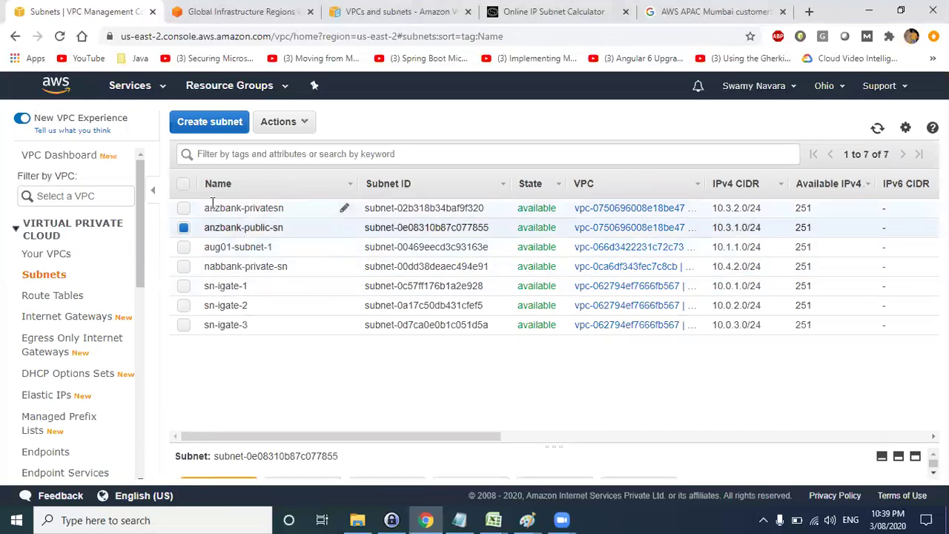
pyautogui.click(244, 247)
pyautogui.click(219, 126)
pyautogui.click(250, 229)
pyautogui.write('aug02')
pyautogui.press('BackSpace')
pyautogui.write('1')
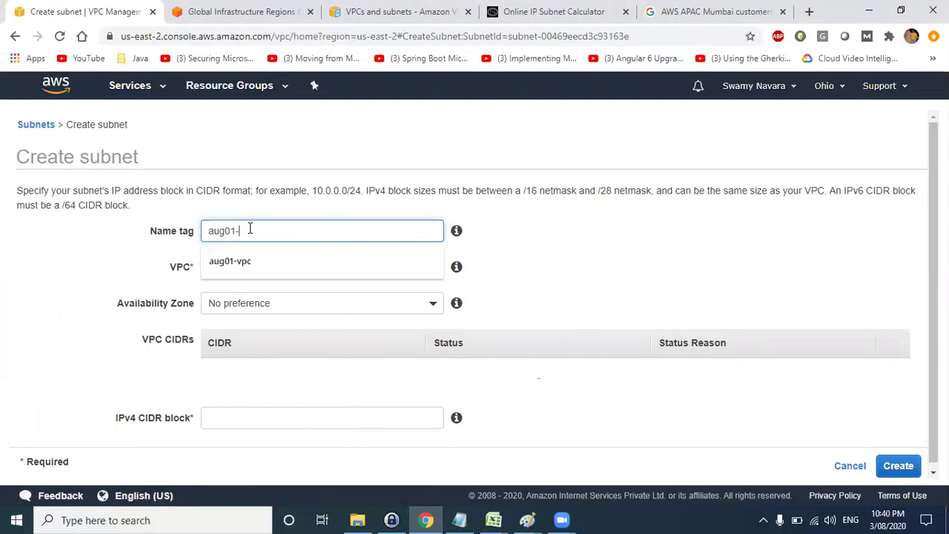
pyautogui.write('-sub')
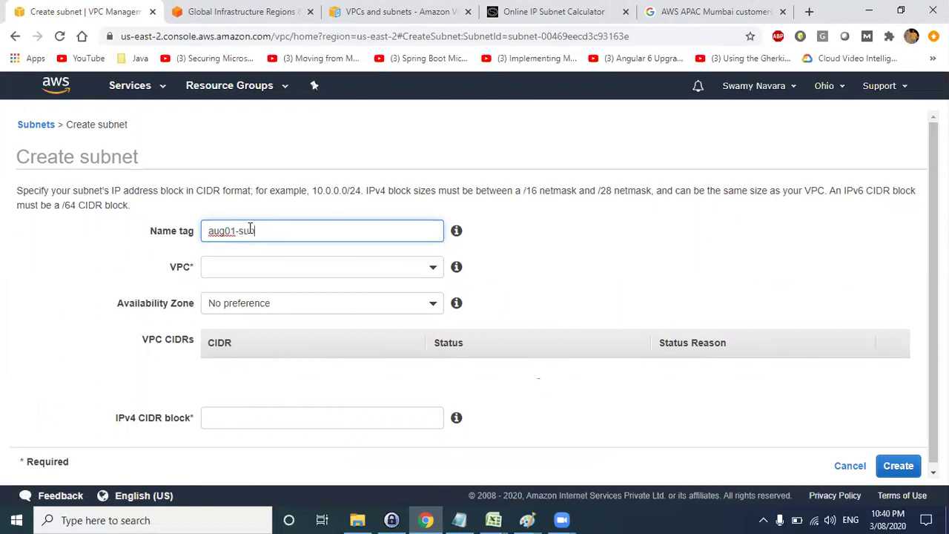
pyautogui.tripleClick(250, 230)
# Step: Place the new subnet in aug01-vpc and set its availability zone to us-east-2b
pyautogui.click(239, 267)
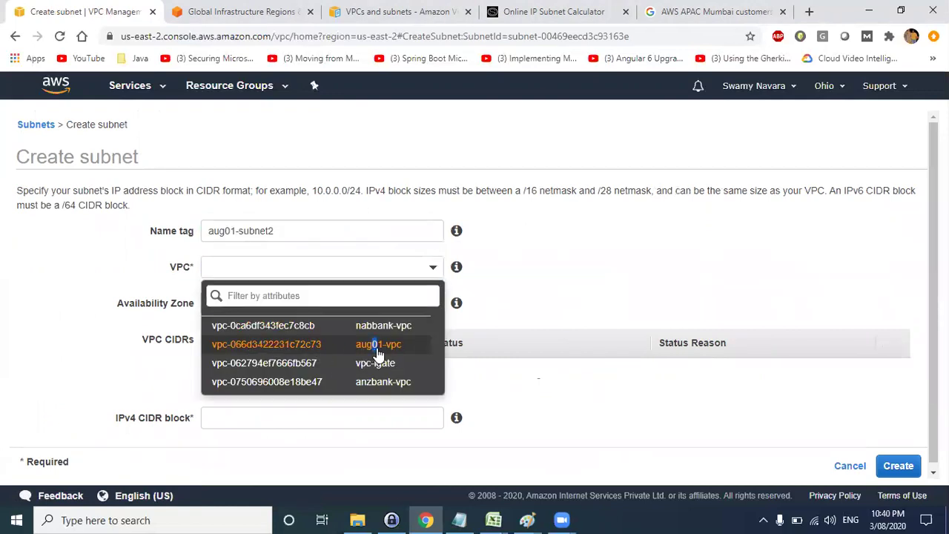
pyautogui.click(375, 346)
pyautogui.click(250, 303)
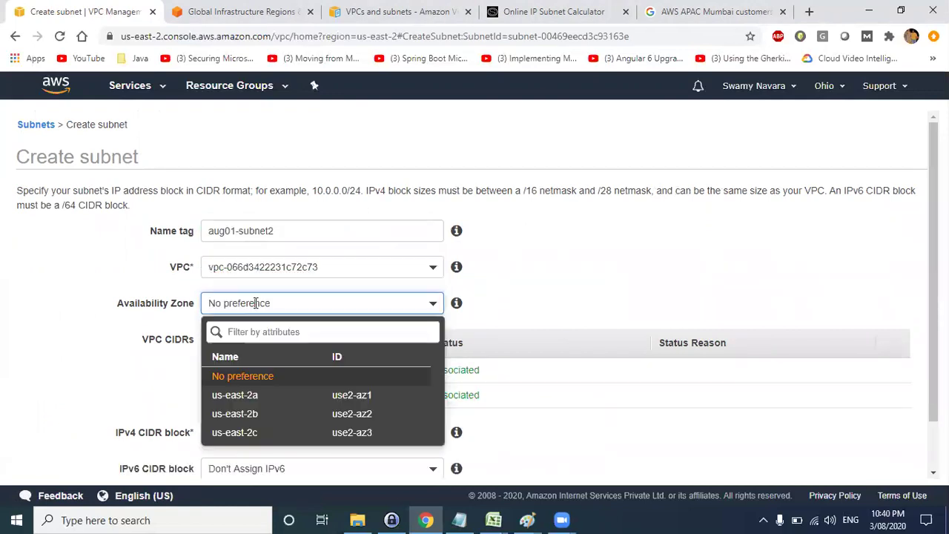
pyautogui.click(251, 418)
# Step: Mark Subnet 2 with a freehand tick in the Paint diagram of the Ohio region, and return to Chrome
pyautogui.press('super+Tab')
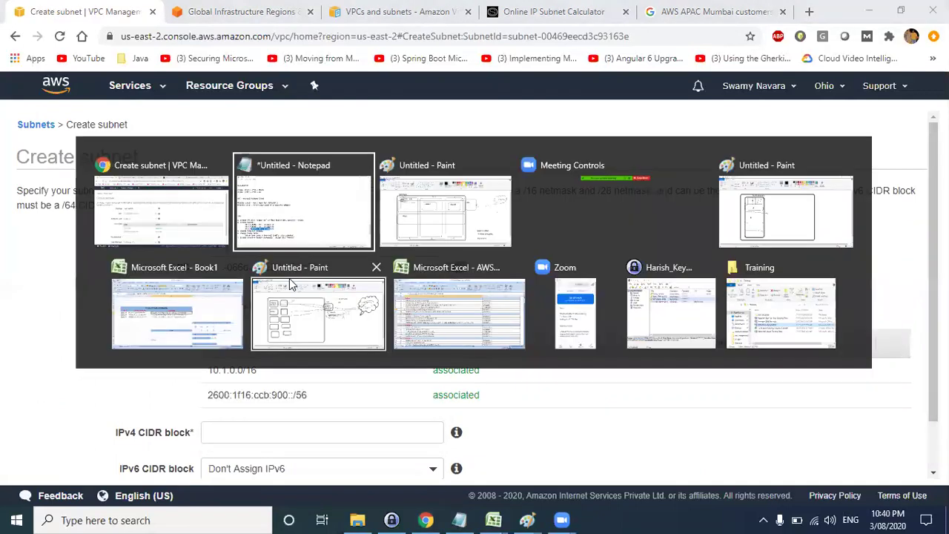
pyautogui.click(437, 213)
pyautogui.moveTo(385, 198); pyautogui.dragTo(417, 176)
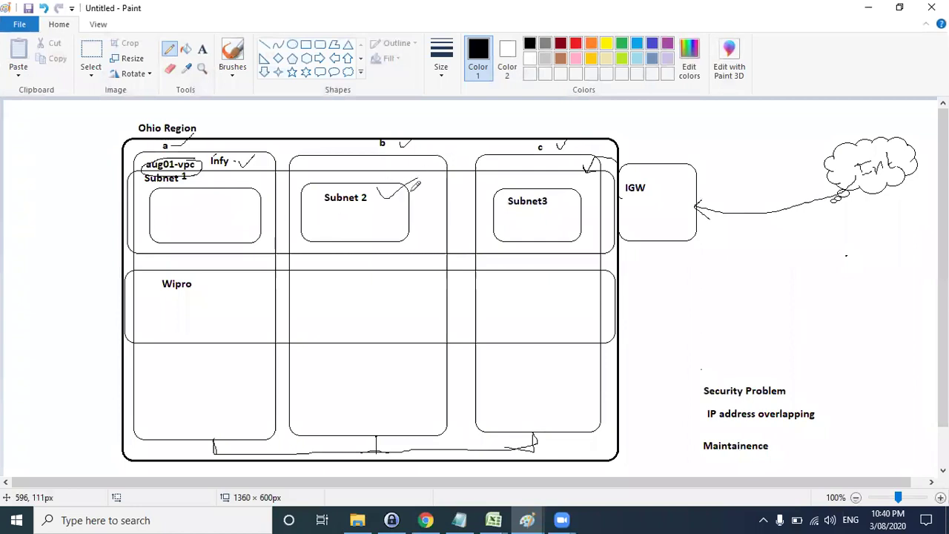
pyautogui.hotkey('alt', 'Tab')
# Step: Copy the us-east-2b range 10.1.2.0/24 from the lab steps in the Notepad notes
pyautogui.scroll(-1, 263, 357)
pyautogui.click(224, 376)
pyautogui.press('super+Tab')
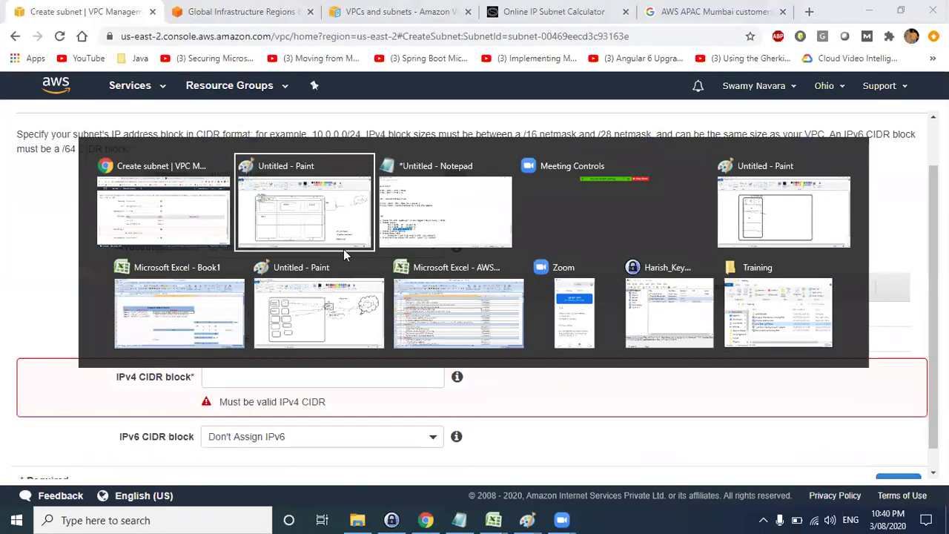
pyautogui.click(437, 213)
pyautogui.click(87, 404)
pyautogui.moveTo(60, 359)
pyautogui.mouseDown()
pyautogui.moveTo(141, 361)
pyautogui.moveTo(60, 359)
pyautogui.mouseUp()
pyautogui.hotkey('ctrl', 'c')
pyautogui.click(140, 361)
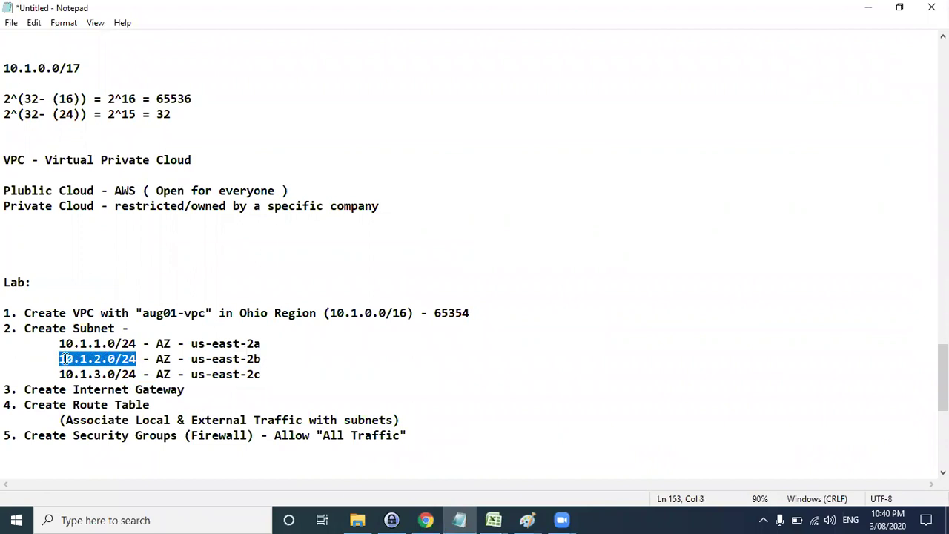
# Step: Back in Chrome, set the IPv4 CIDR block of aug01-subnet2 to 10.1.2.0/24 and create the subnet
pyautogui.hotkey('alt', 'Tab')
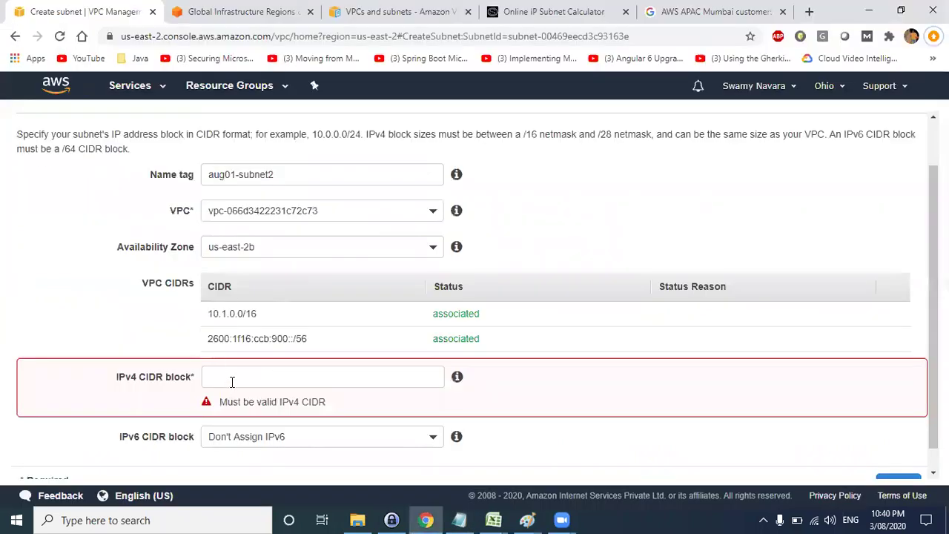
pyautogui.click(232, 381)
pyautogui.hotkey('ctrl', 'v')
pyautogui.click(576, 401)
pyautogui.click(895, 459)
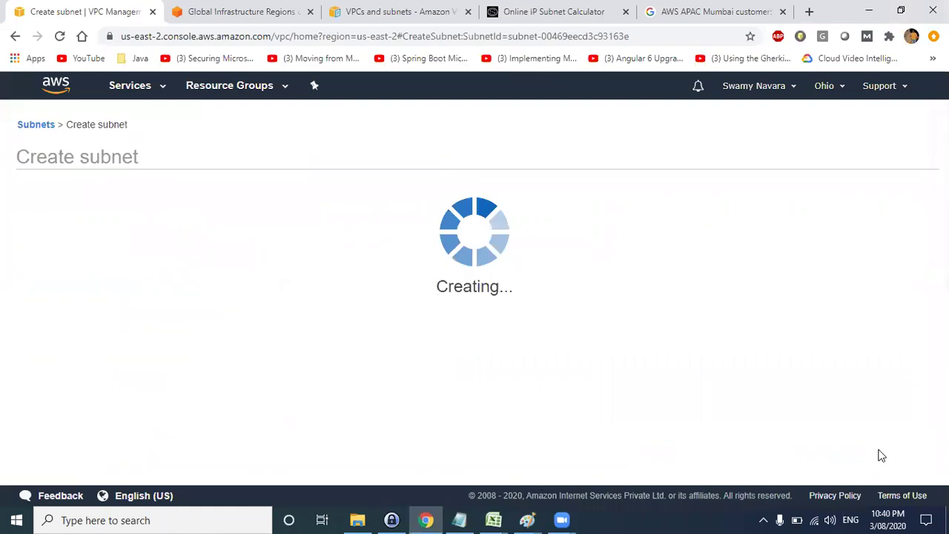
# Step: Enable auto-assignment of public IPv4 addresses for aug01-subnet2 and save the setting
pyautogui.moveTo(376, 238); pyautogui.dragTo(330, 236)
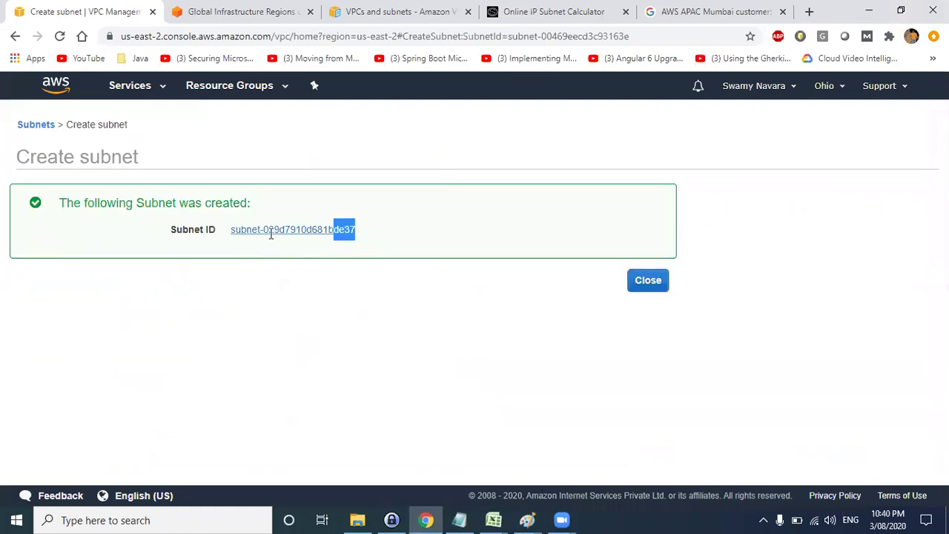
pyautogui.click(646, 281)
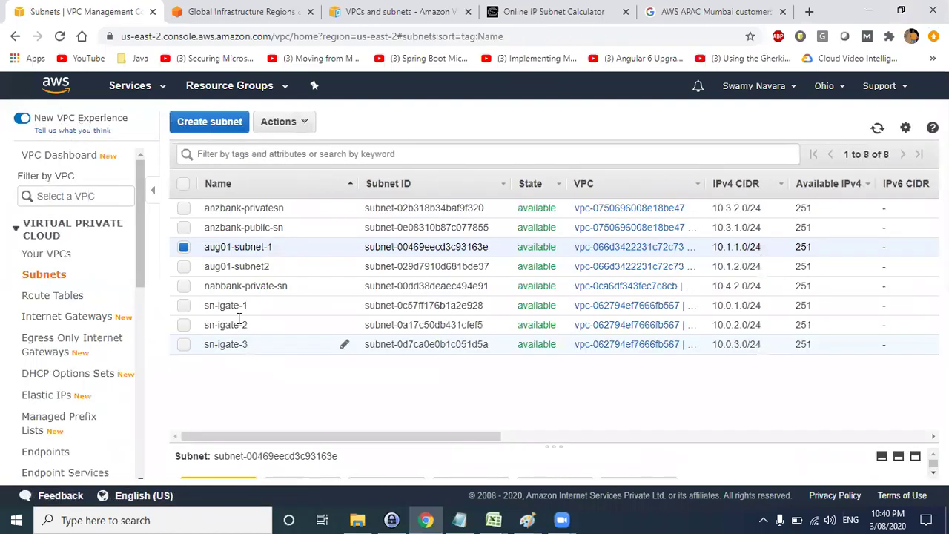
pyautogui.rightClick(268, 267)
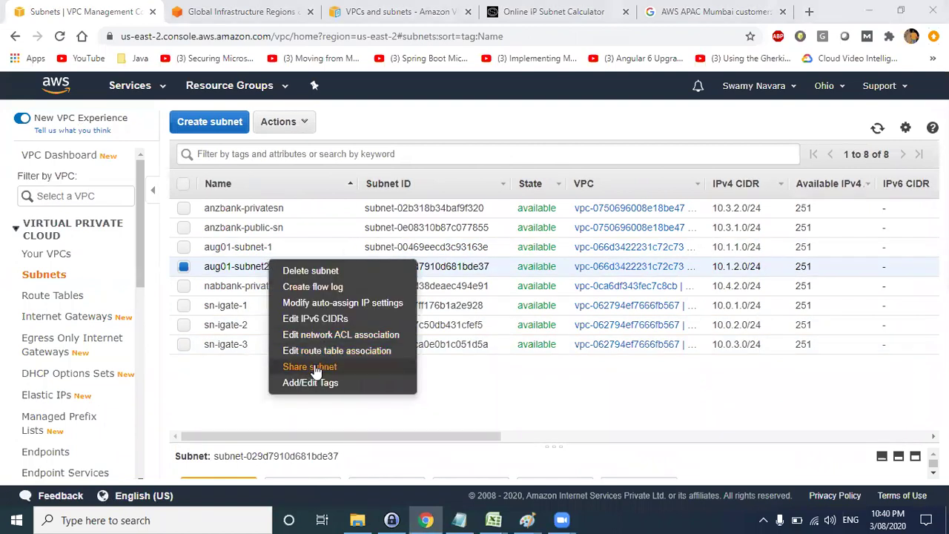
pyautogui.click(324, 303)
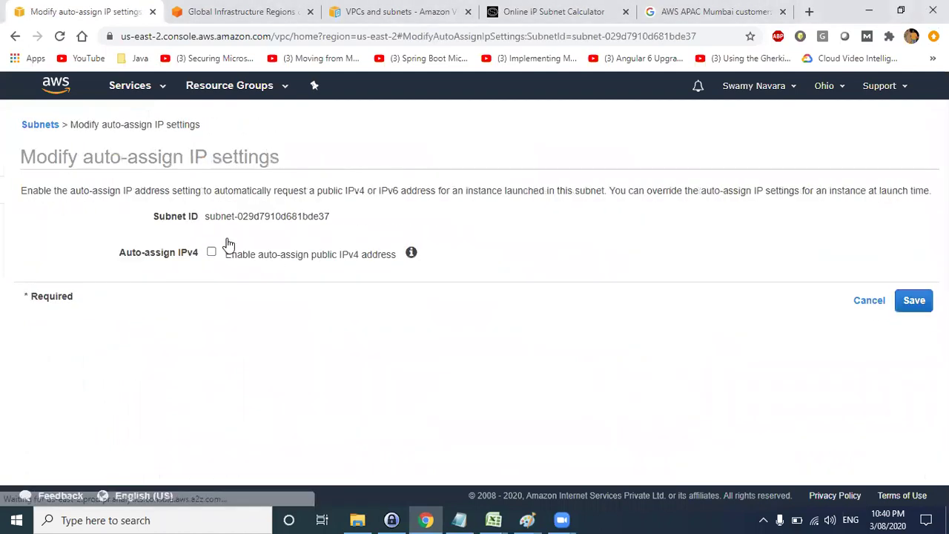
pyautogui.click(914, 300)
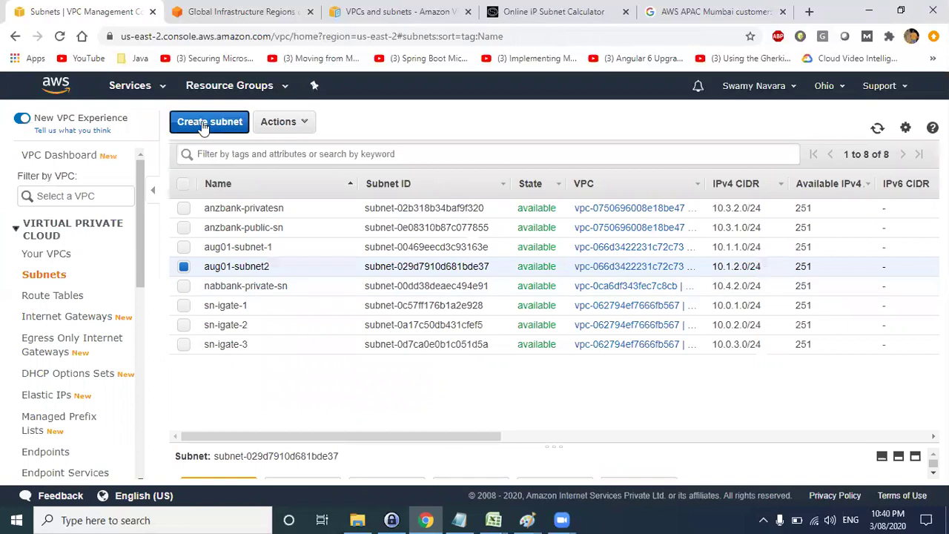
# Step: Start creating another subnet and set its name tag to aug01-subnet3
pyautogui.click(241, 126)
pyautogui.click(255, 237)
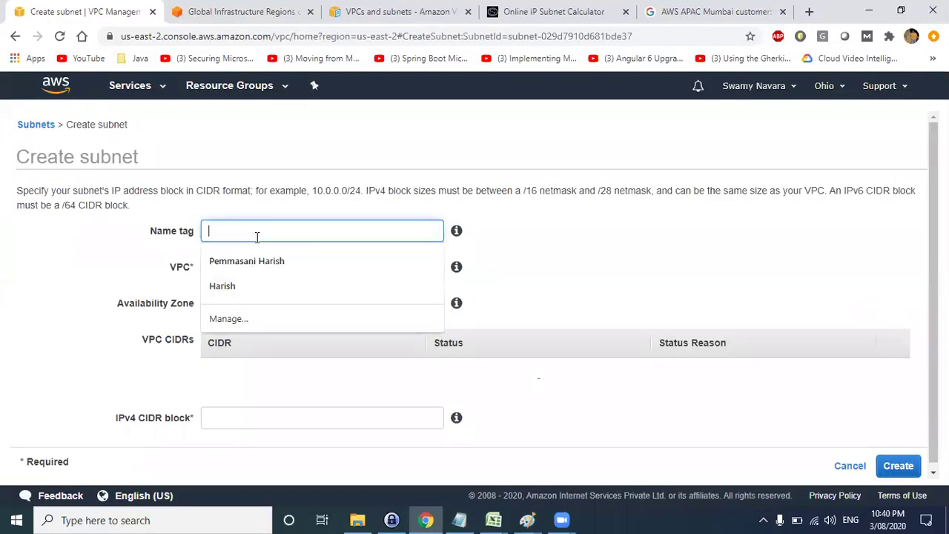
pyautogui.hotkey('ctrl', 'v')
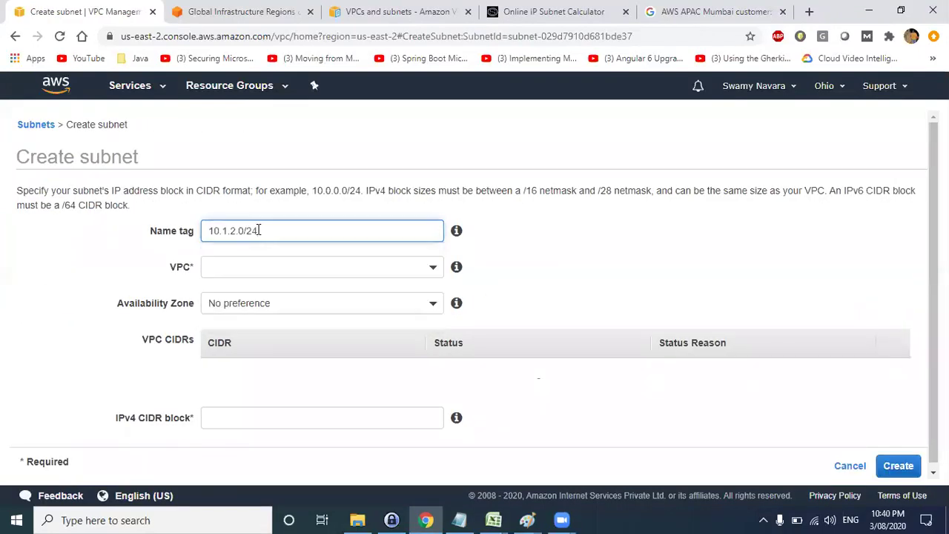
pyautogui.moveTo(258, 231); pyautogui.dragTo(187, 243)
pyautogui.press('BackSpace')
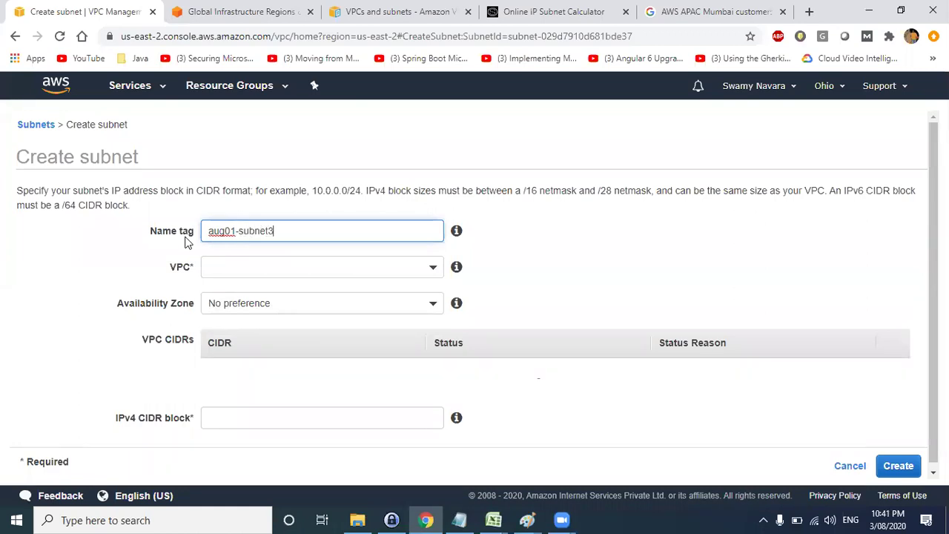
# Step: Place the new subnet in aug01-vpc and set its availability zone to us-east-2c
pyautogui.click(239, 266)
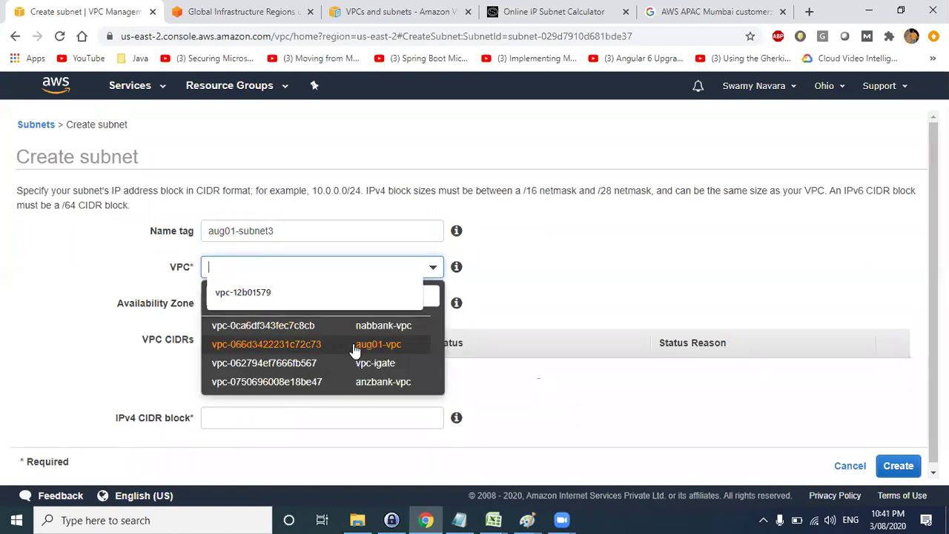
pyautogui.click(360, 348)
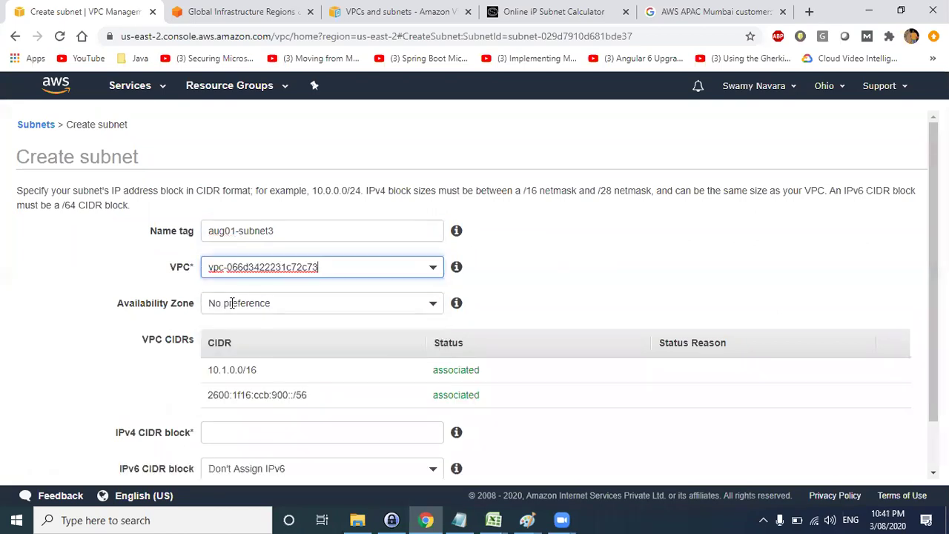
pyautogui.click(297, 304)
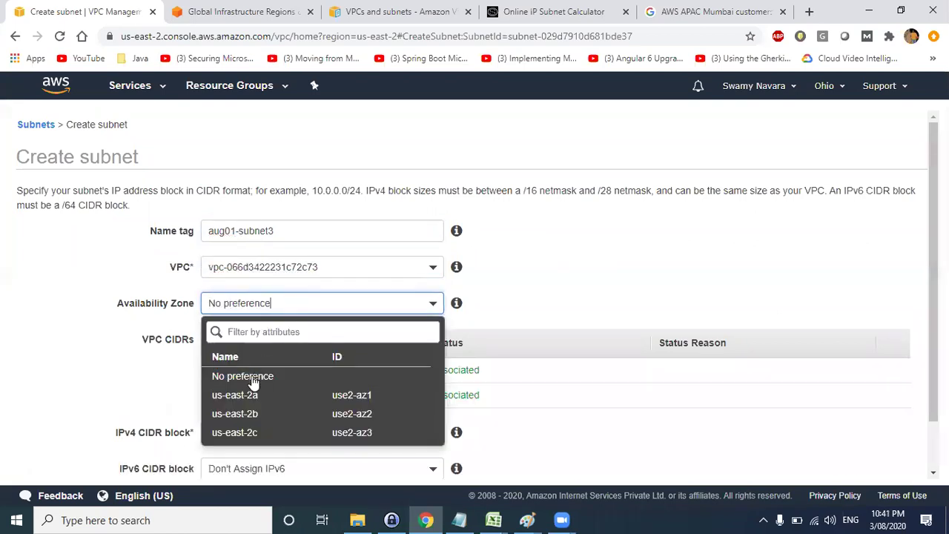
pyautogui.click(267, 439)
pyautogui.scroll(-2, 326, 352)
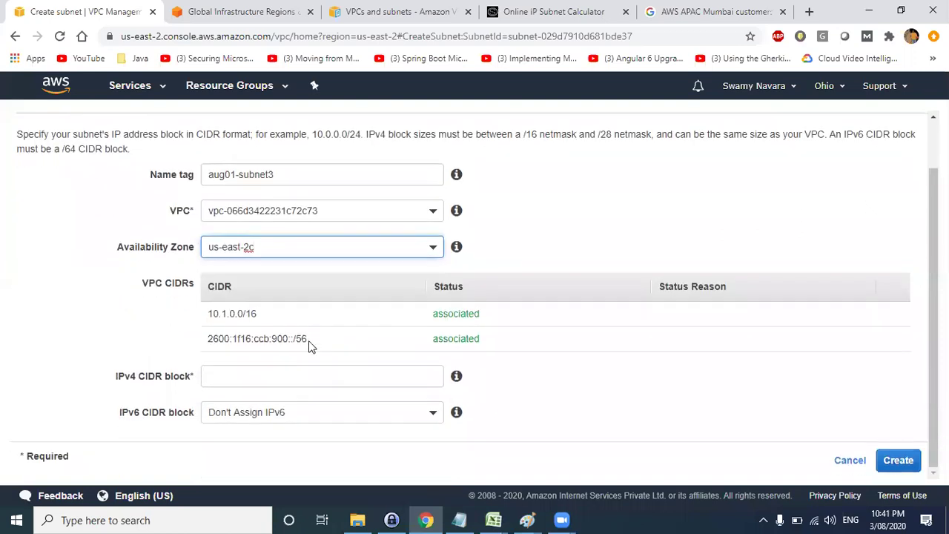
# Step: Copy the us-east-2c range 10.1.3.0/24 from the lab steps in the Notepad notes
pyautogui.click(272, 373)
pyautogui.hotkey('alt', 'Tab')
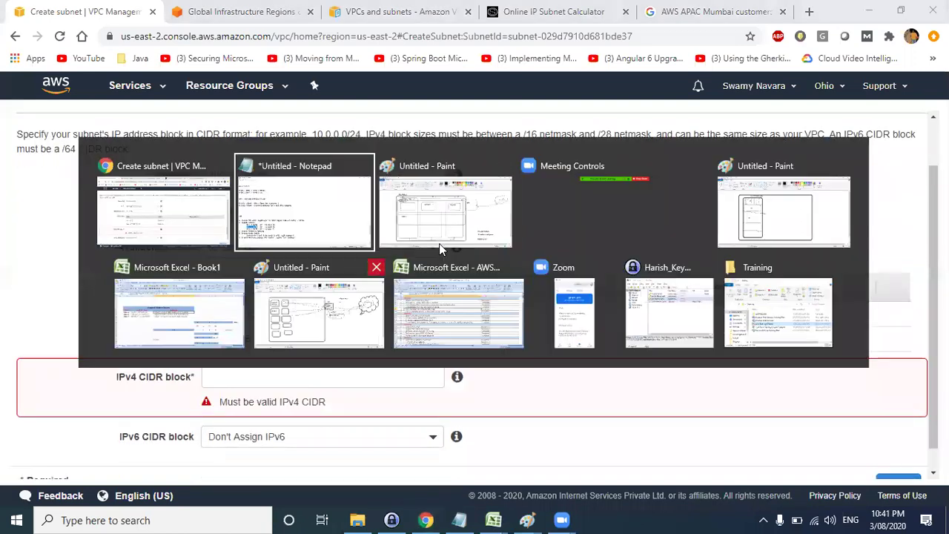
pyautogui.click(439, 243)
pyautogui.hotkey('alt', 'Tab')
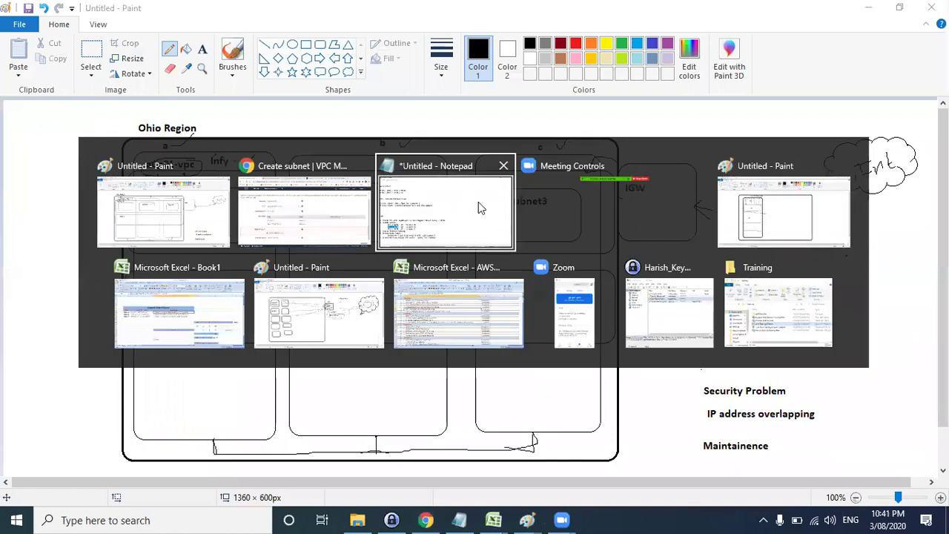
pyautogui.click(478, 208)
pyautogui.click(135, 374)
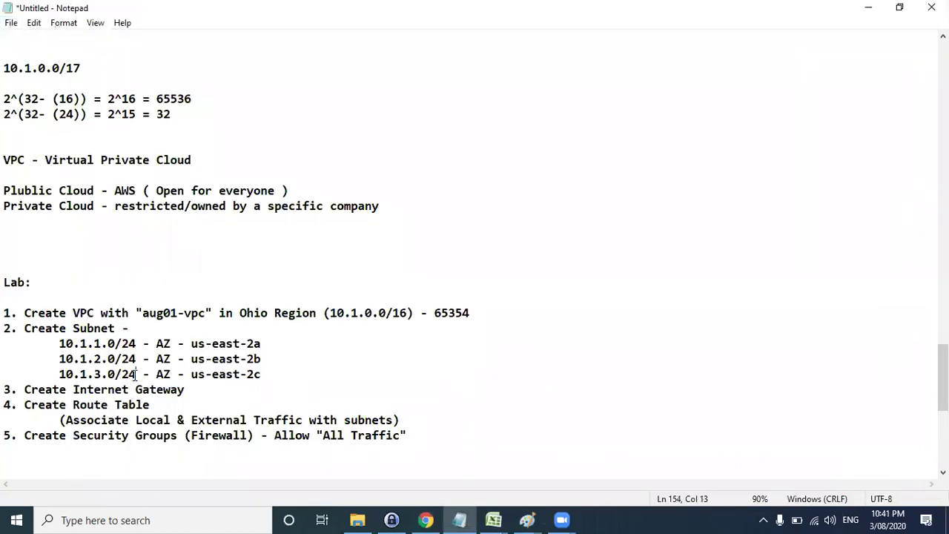
pyautogui.keyDown('shift'); pyautogui.click(62, 373); pyautogui.keyUp('shift')
pyautogui.hotkey('ctrl', 'c')
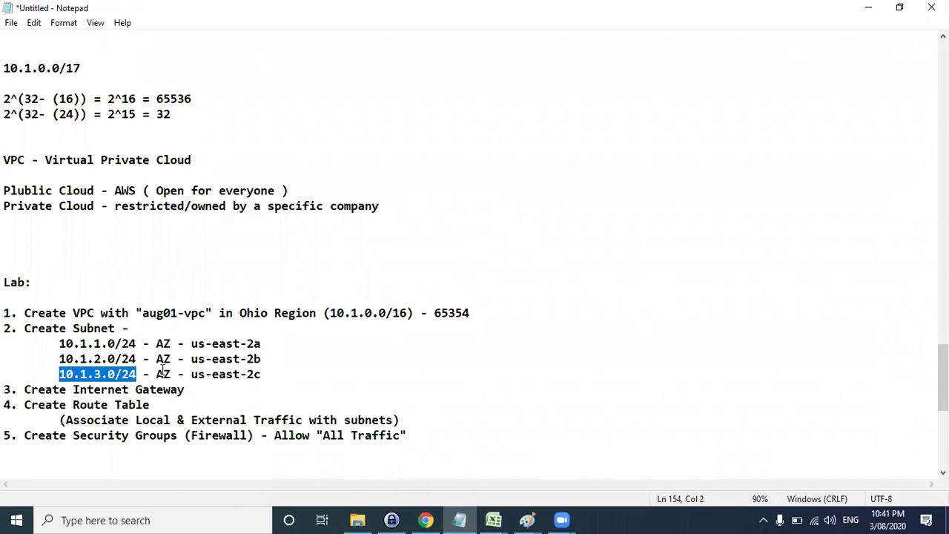
# Step: Back in Chrome, set the IPv4 CIDR block of aug01-subnet3 to 10.1.3.0/24, create the subnet and return to the subnet list
pyautogui.hotkey('alt', 'Tab')
pyautogui.click(466, 213)
pyautogui.click(243, 384)
pyautogui.hotkey('ctrl', 'v')
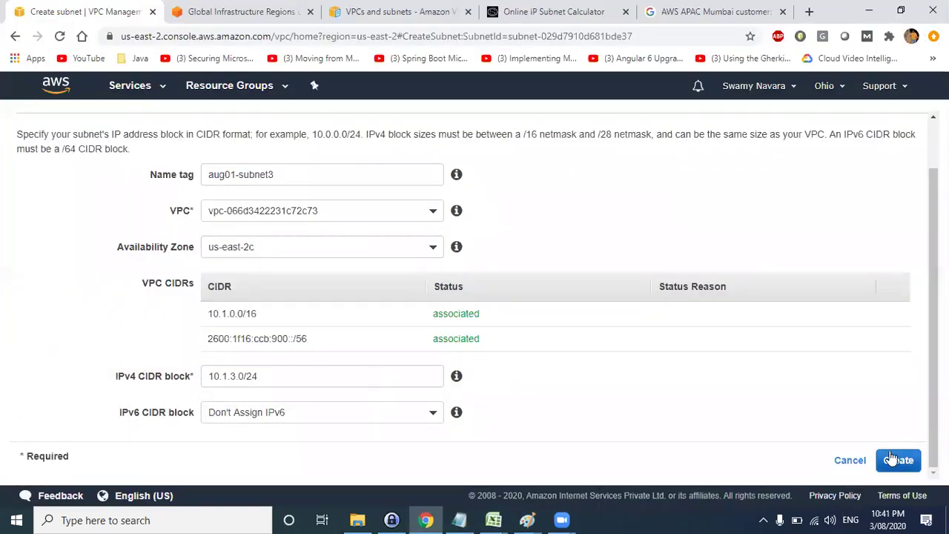
pyautogui.click(896, 460)
pyautogui.click(648, 281)
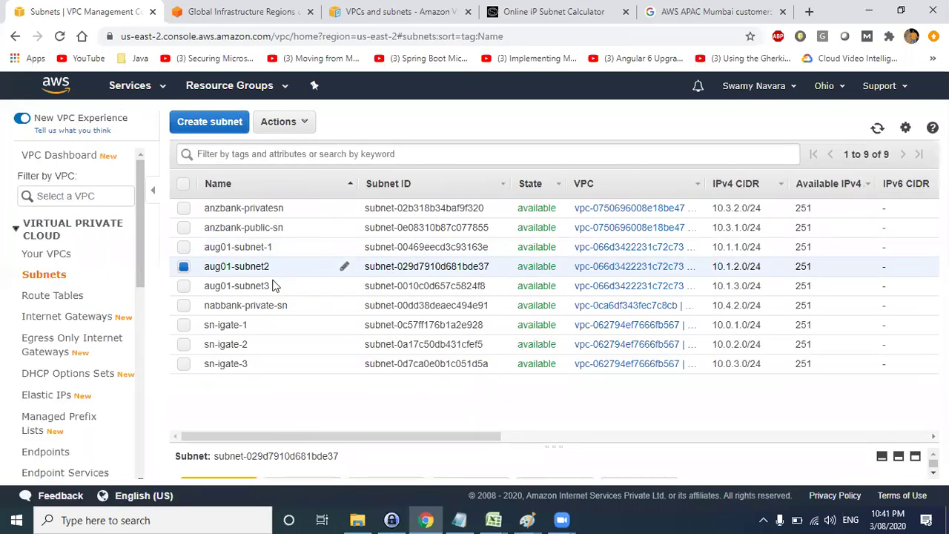
# Step: Turn on auto-assign public IPv4 address for aug01-subnet3 and save the change
pyautogui.click(278, 286)
pyautogui.rightClick(298, 288)
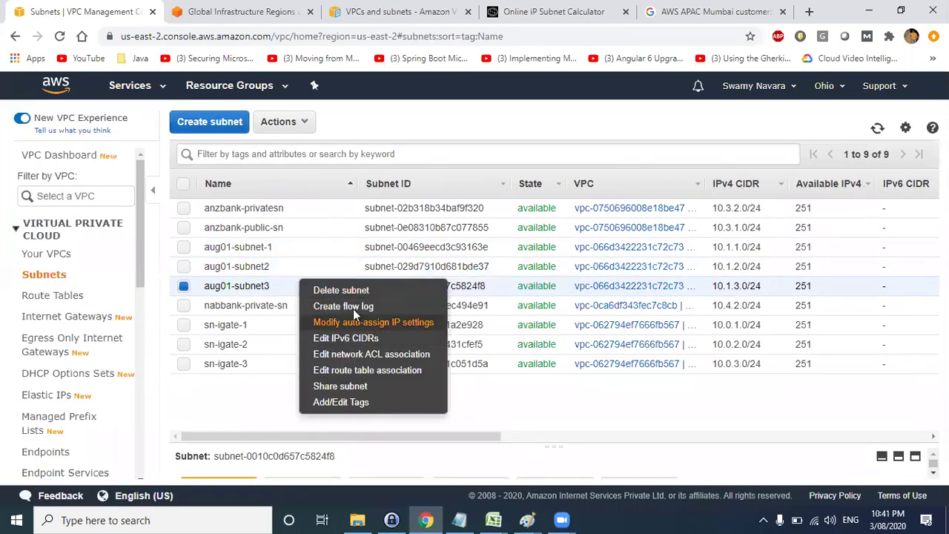
pyautogui.click(354, 319)
pyautogui.click(207, 252)
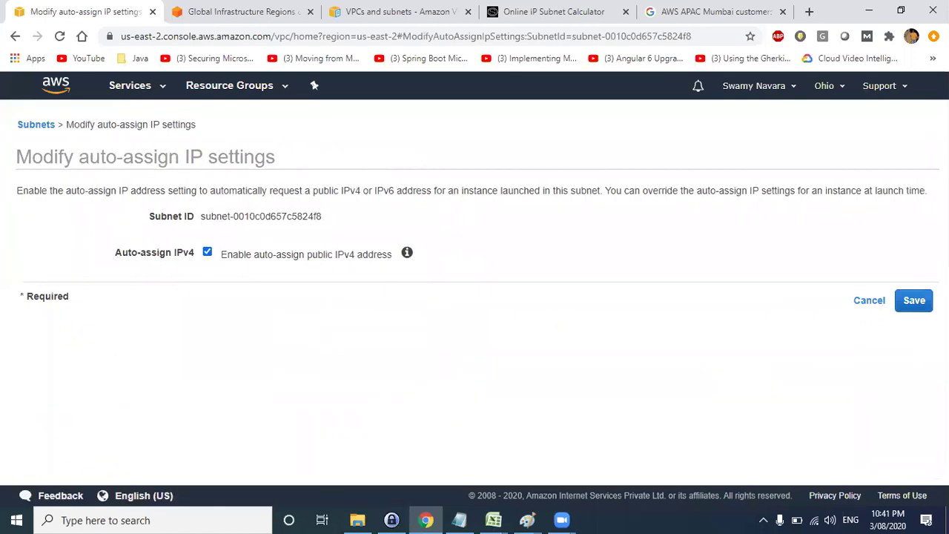
pyautogui.click(917, 300)
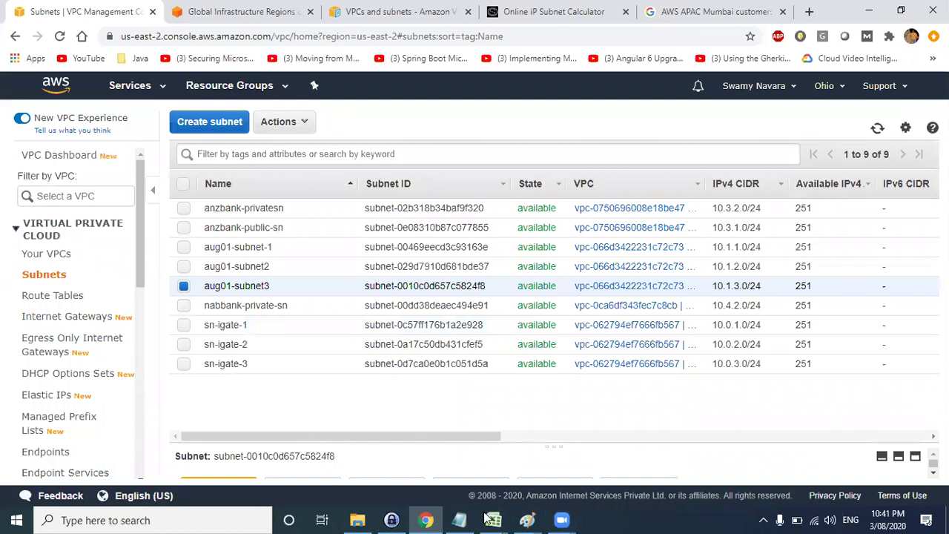
# Step: Switch to the Paint diagram of the Ohio region and draw a freehand tick inside each of the three subnet boxes
pyautogui.moveTo(528, 519)
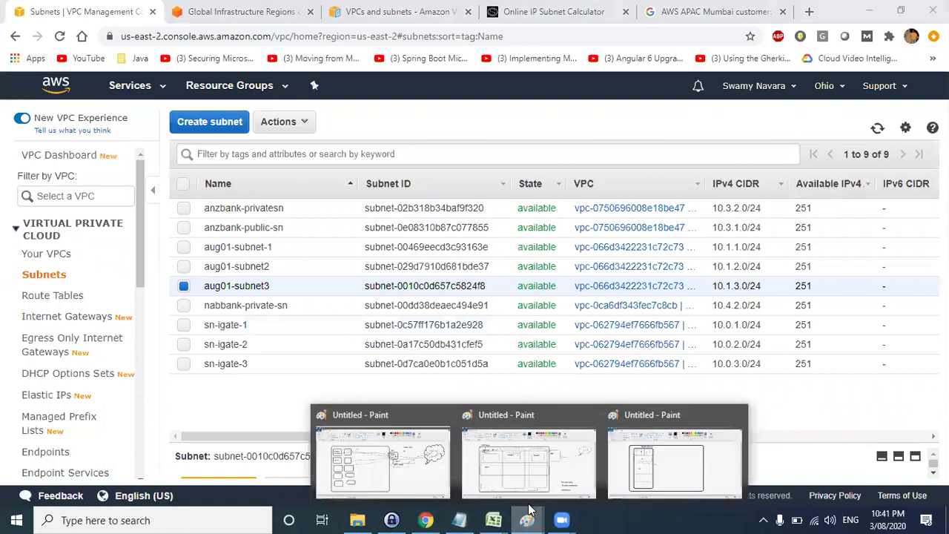
pyautogui.moveTo(522, 460)
pyautogui.click(483, 463)
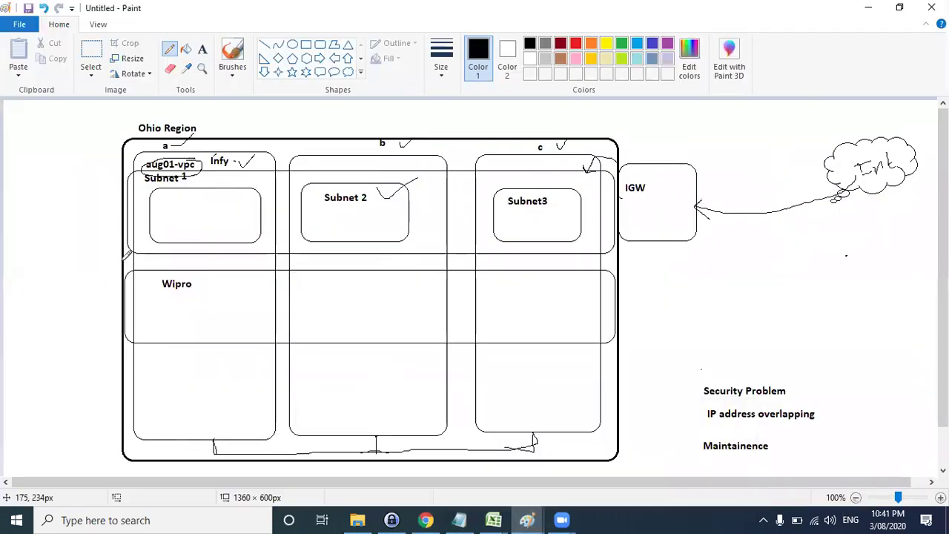
pyautogui.moveTo(224, 212); pyautogui.dragTo(259, 194)
pyautogui.moveTo(363, 221); pyautogui.dragTo(386, 210)
pyautogui.moveTo(497, 220); pyautogui.dragTo(521, 208)
# Step: Trace the inside of the IGW box freehand, and sketch a small box in Subnet 2 and a small mark outside the region
pyautogui.moveTo(699, 169)
pyautogui.mouseDown()
pyautogui.moveTo(637, 159)
pyautogui.moveTo(624, 222)
pyautogui.moveTo(695, 218)
pyautogui.moveTo(699, 168)
pyautogui.mouseUp()
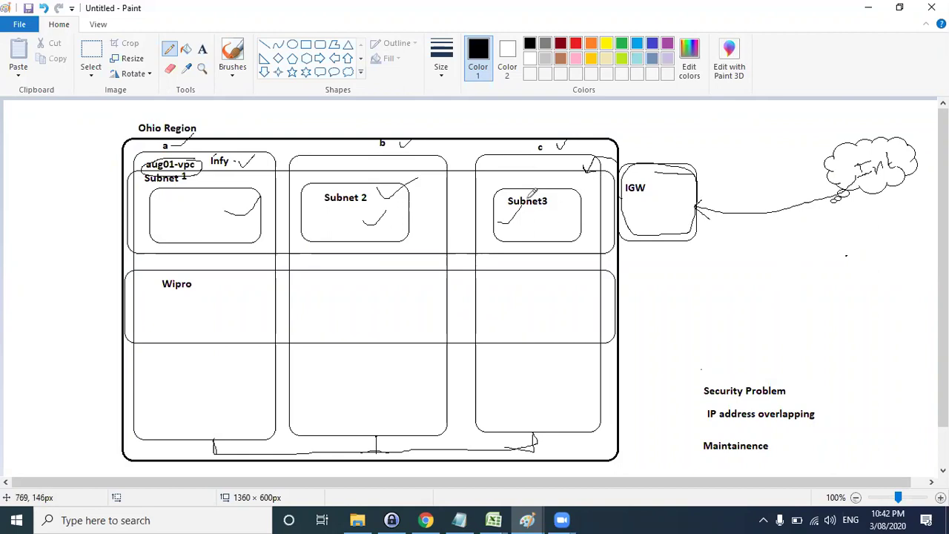
pyautogui.moveTo(355, 222)
pyautogui.mouseDown()
pyautogui.moveTo(380, 217)
pyautogui.moveTo(358, 210)
pyautogui.moveTo(371, 217)
pyautogui.mouseUp()
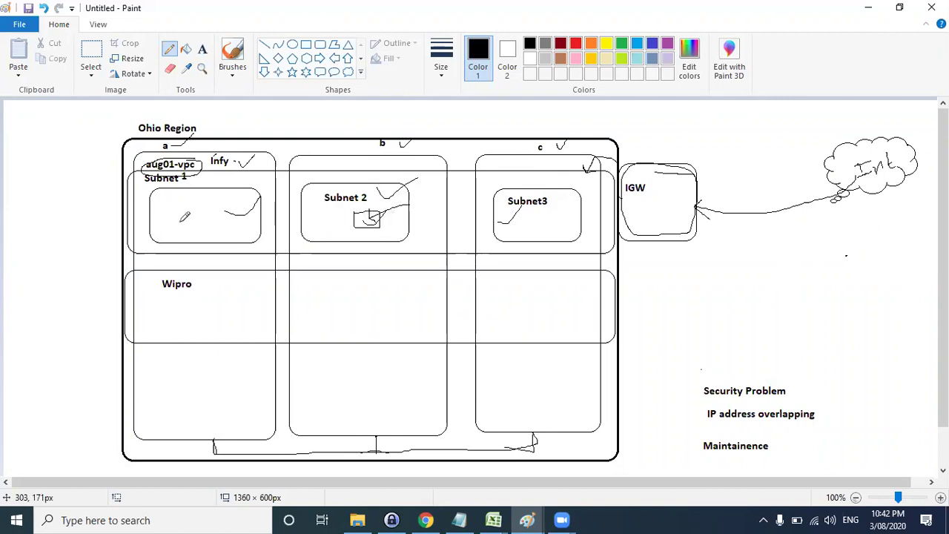
pyautogui.moveTo(51, 200)
pyautogui.mouseDown()
pyautogui.moveTo(71, 192)
pyautogui.moveTo(50, 201)
pyautogui.mouseUp()
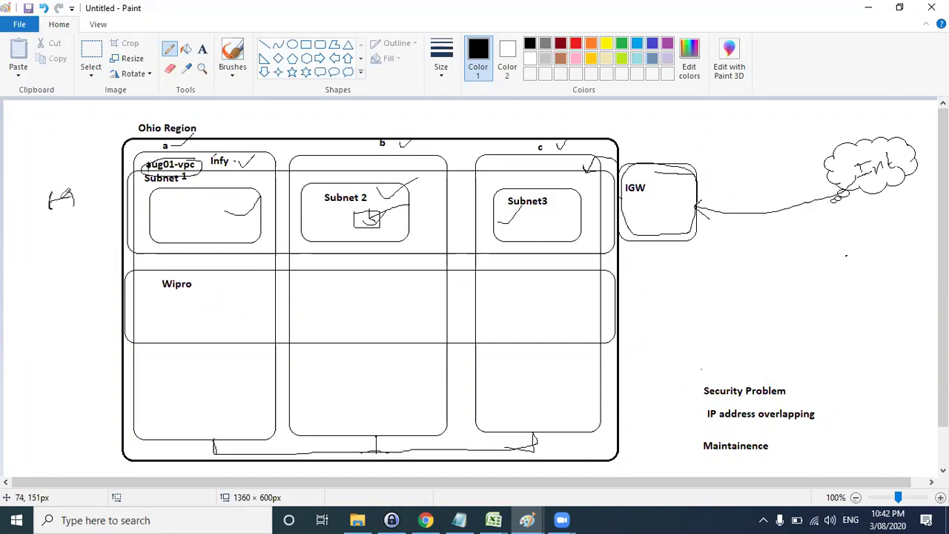
pyautogui.moveTo(70, 197); pyautogui.dragTo(63, 202)
# Step: Draw an arrow from Subnet3 through the IGW to the Internet cloud, circle the IGW label, and return to Chrome
pyautogui.moveTo(567, 201)
pyautogui.mouseDown()
pyautogui.moveTo(853, 179)
pyautogui.moveTo(825, 180)
pyautogui.moveTo(837, 191)
pyautogui.moveTo(833, 184)
pyautogui.mouseUp()
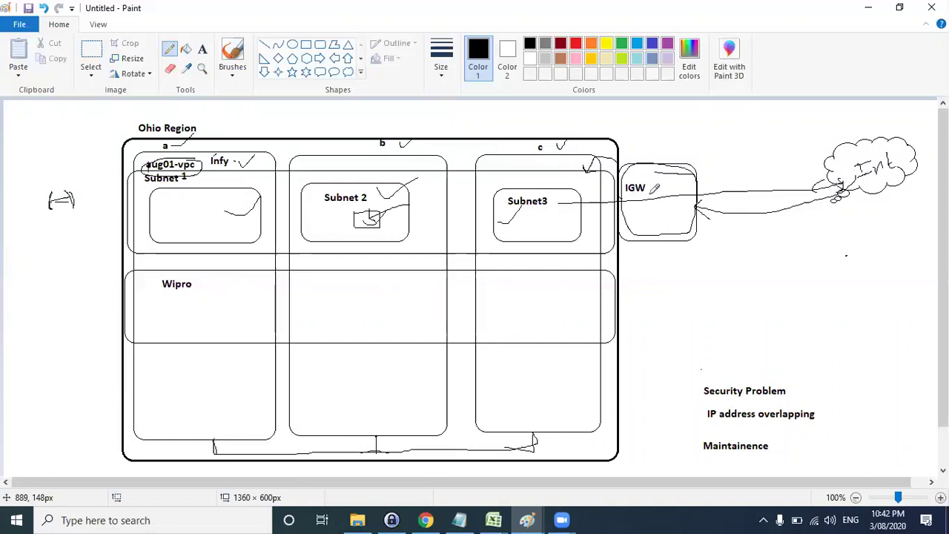
pyautogui.moveTo(659, 194); pyautogui.dragTo(639, 178)
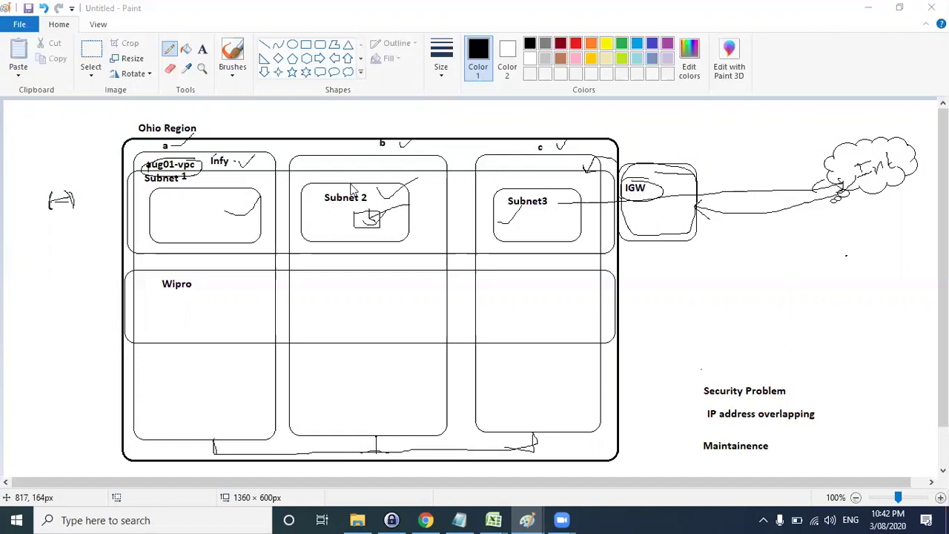
pyautogui.hotkey('alt', 'Tab')
pyautogui.click(291, 214)
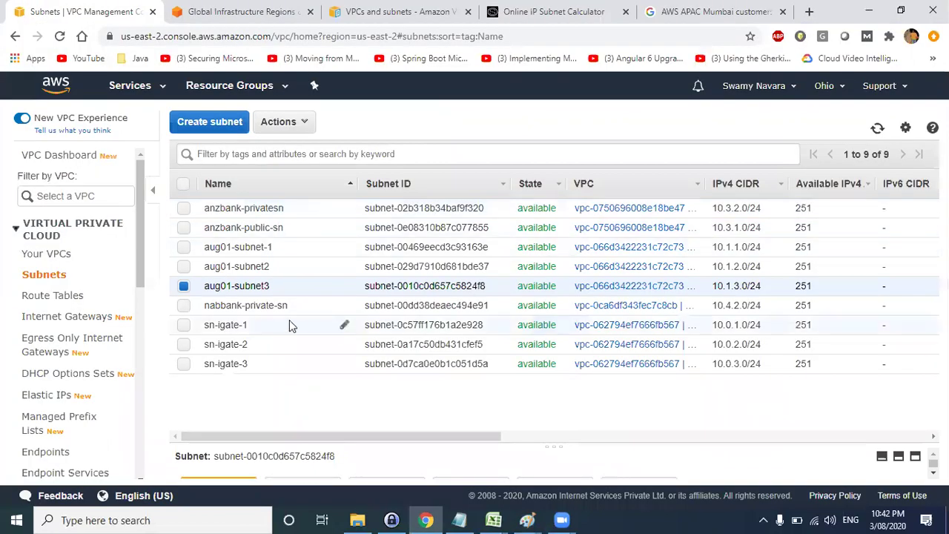
# Step: Create an internet gateway with the name tag aug01-igw
pyautogui.click(60, 322)
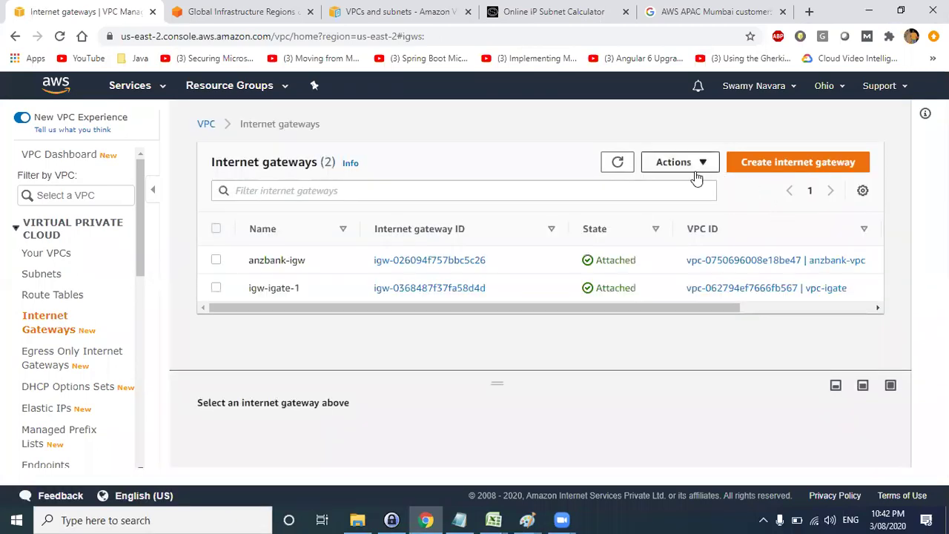
pyautogui.click(771, 165)
pyautogui.click(99, 308)
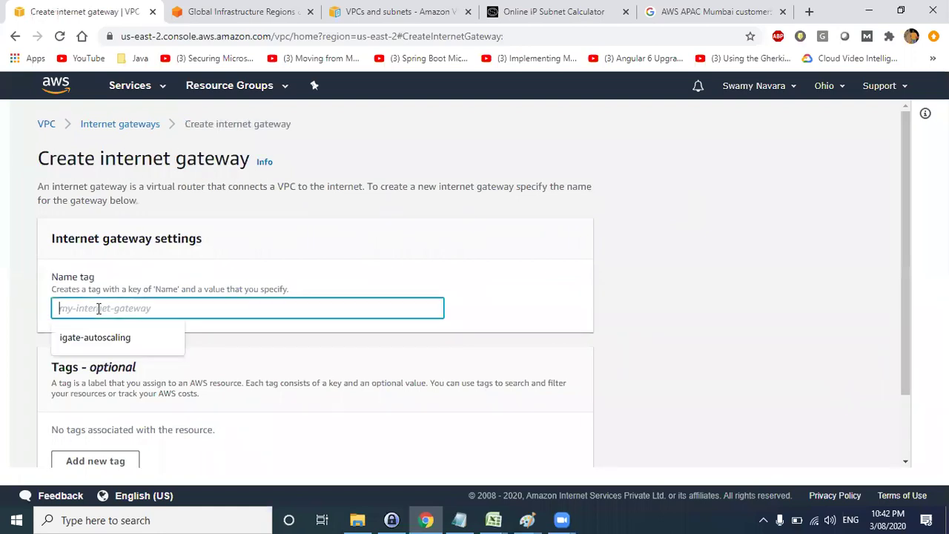
pyautogui.write('aug')
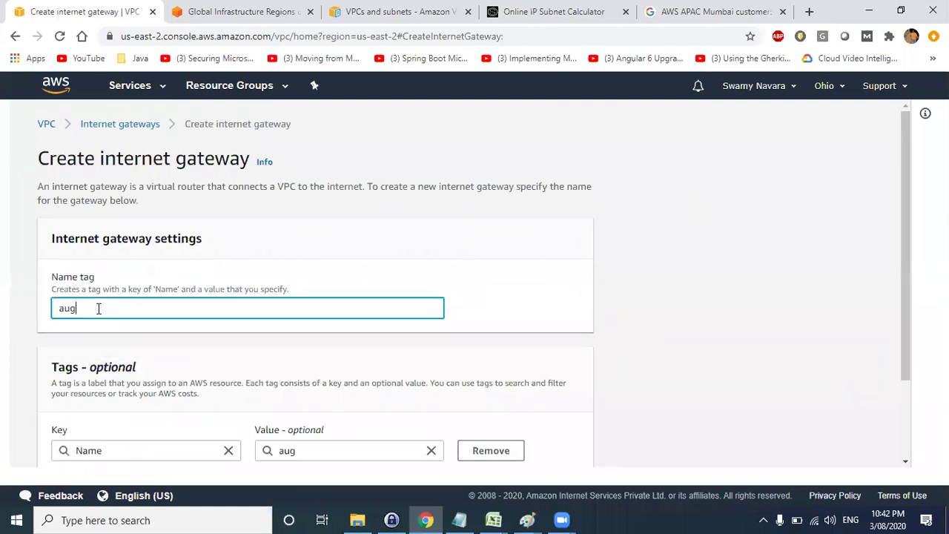
pyautogui.write('01-igw')
pyautogui.scroll(-3, 260, 307)
pyautogui.click(175, 345)
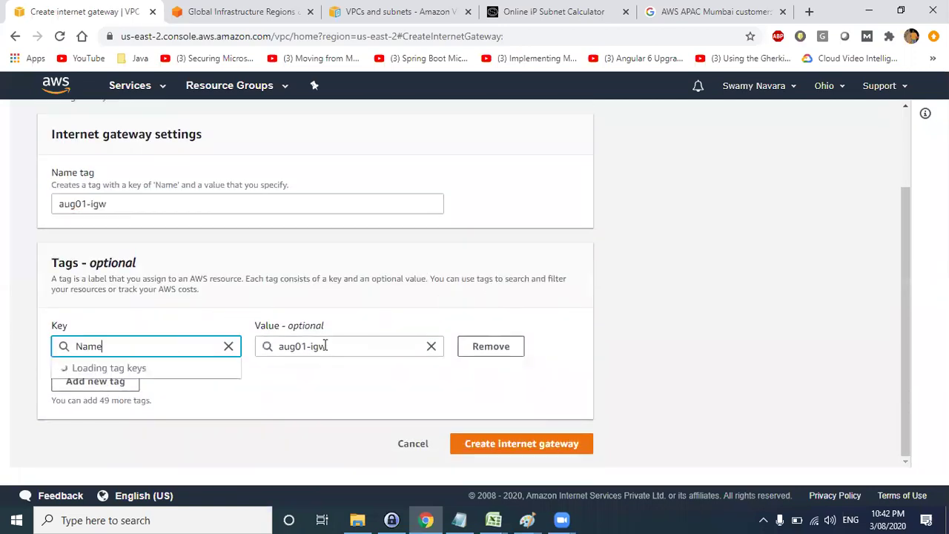
pyautogui.click(504, 445)
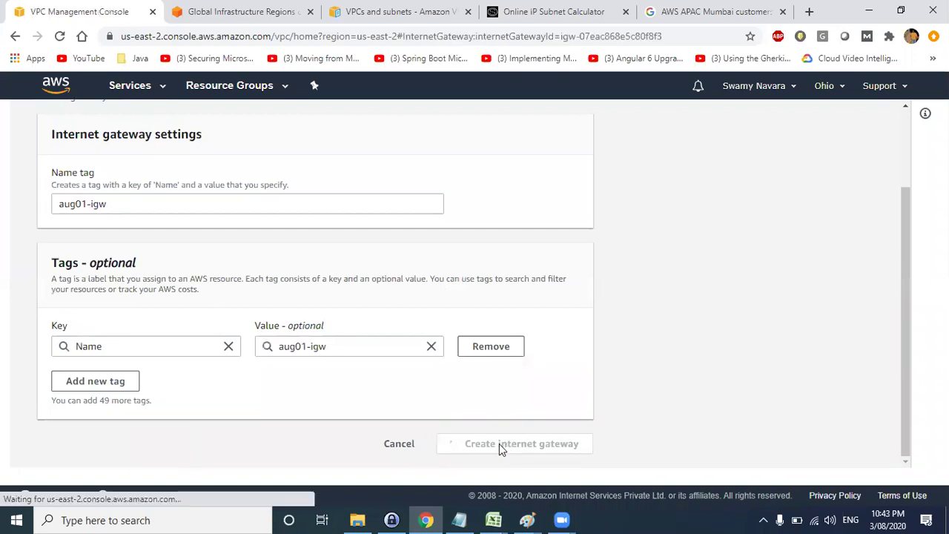
pyautogui.scroll(-1, 491, 309)
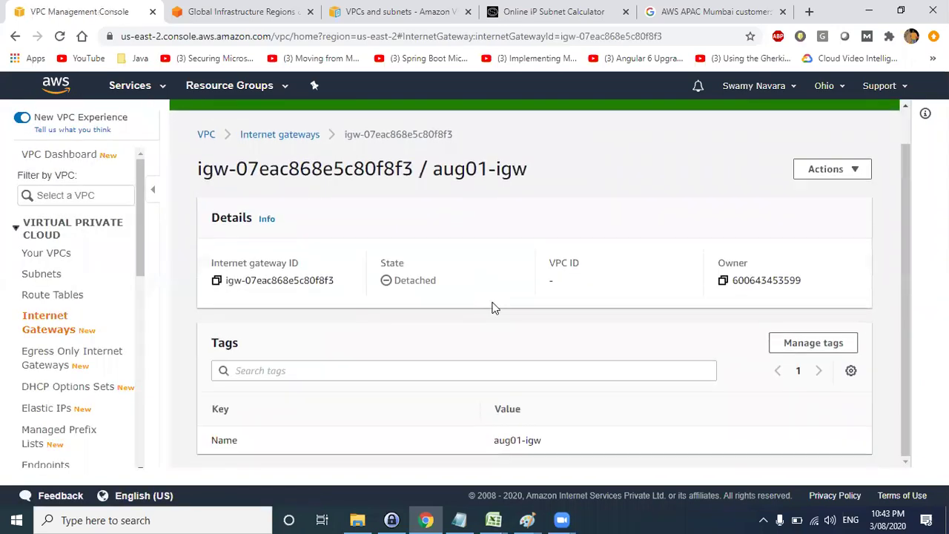
# Step: Switch to the Paint diagram, retrace the curved arrow from the IGW box to the aug01-vpc box, and return to Chrome
pyautogui.moveTo(342, 287); pyautogui.dragTo(227, 289)
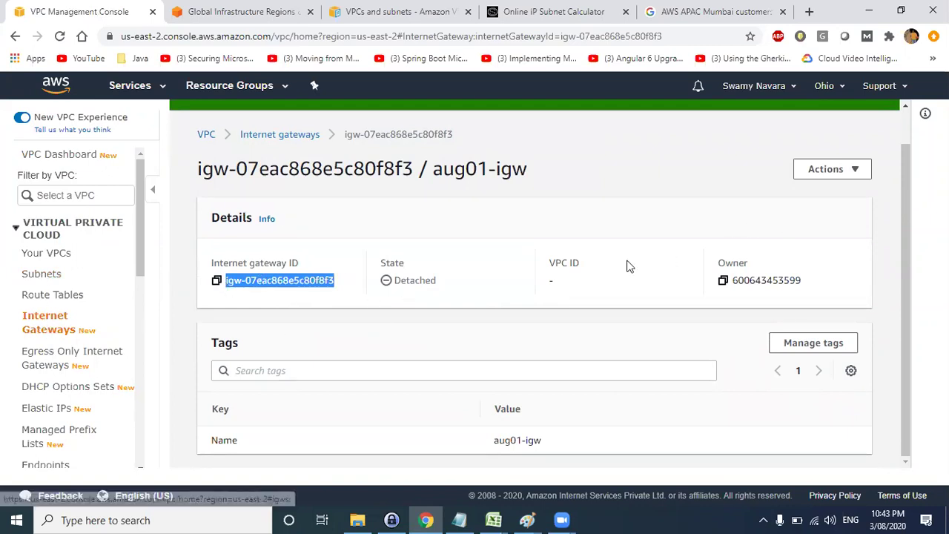
pyautogui.moveTo(595, 272); pyautogui.dragTo(550, 270)
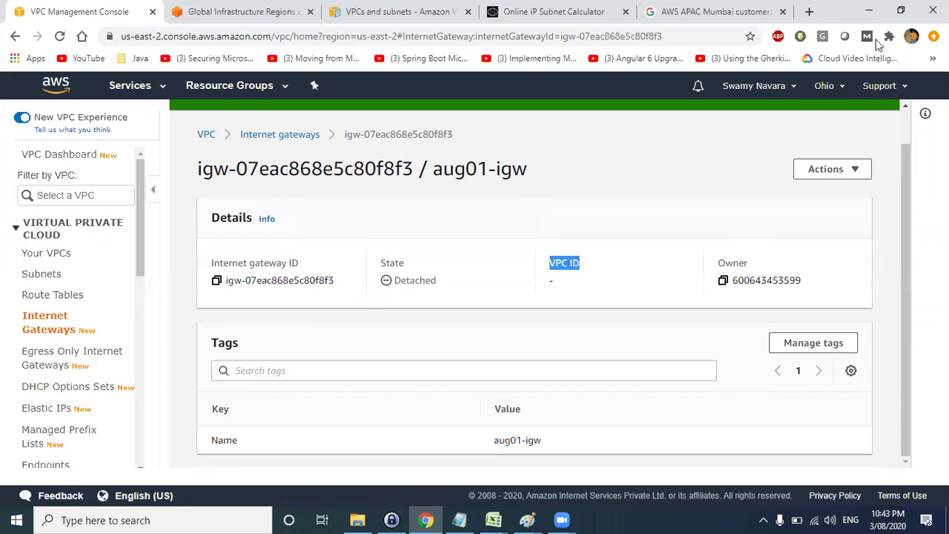
pyautogui.click(869, 11)
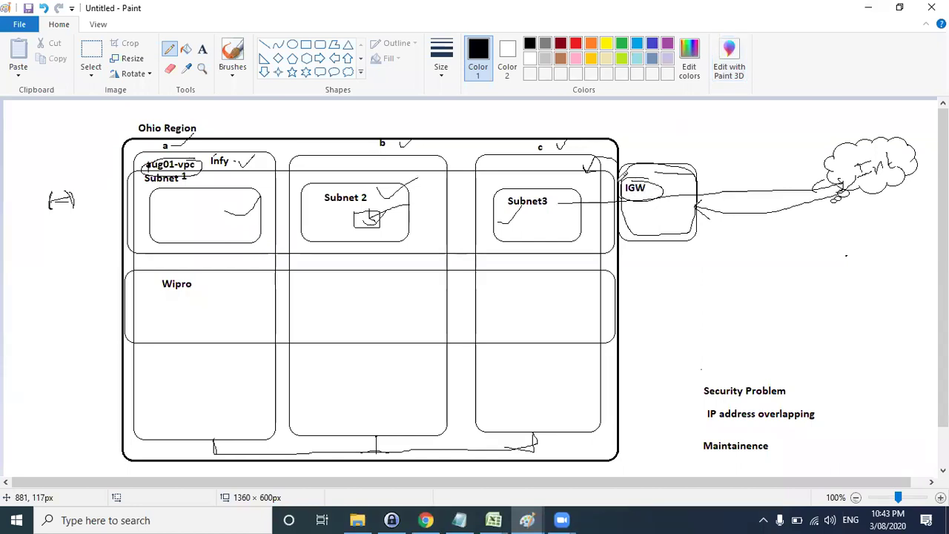
pyautogui.moveTo(592, 158); pyautogui.dragTo(628, 160)
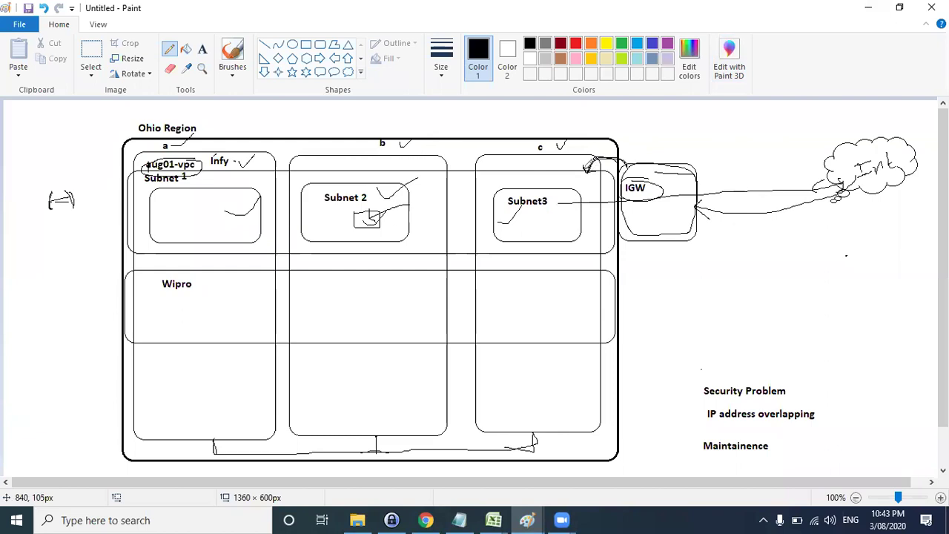
pyautogui.click(867, 8)
pyautogui.click(871, 9)
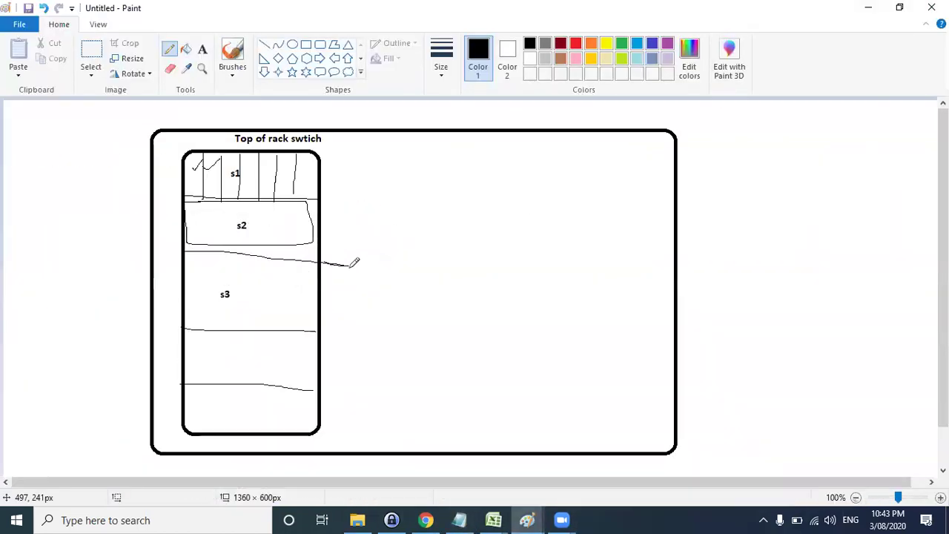
pyautogui.click(857, 8)
pyautogui.click(430, 520)
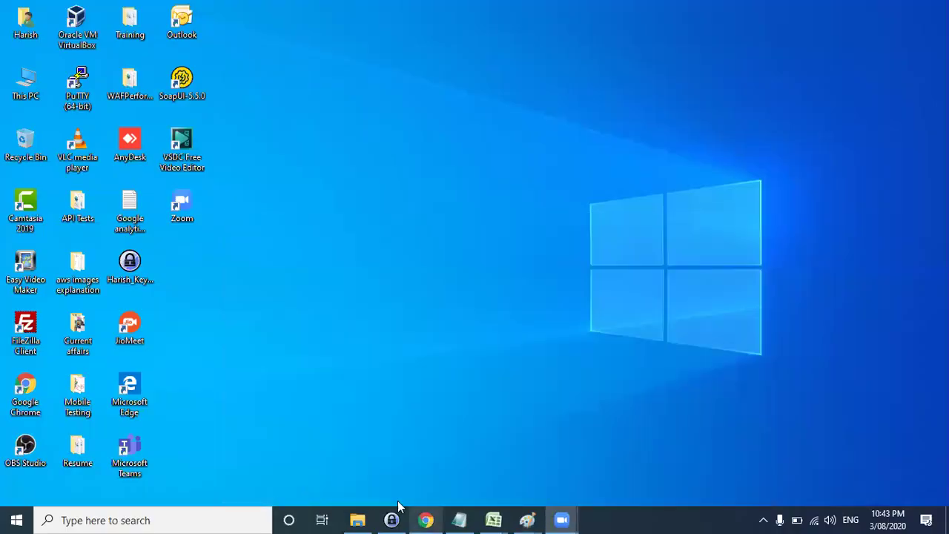
# Step: Attach the internet gateway aug01-igw to aug01-vpc
pyautogui.click(45, 322)
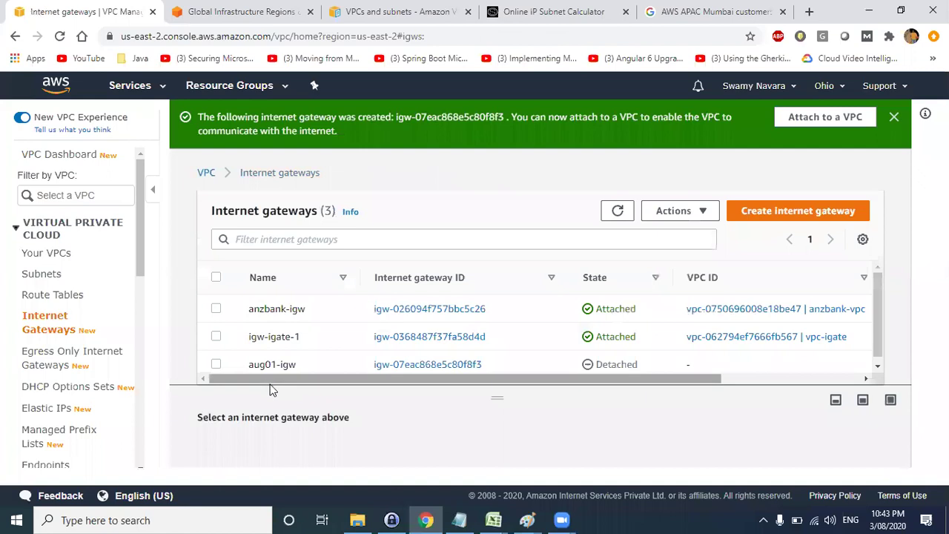
pyautogui.moveTo(267, 387); pyautogui.dragTo(271, 422)
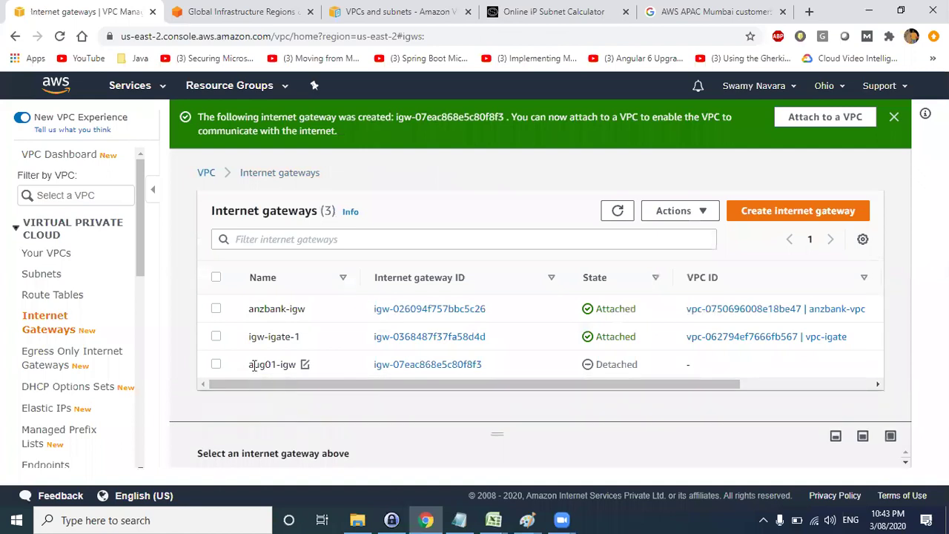
pyautogui.click(216, 364)
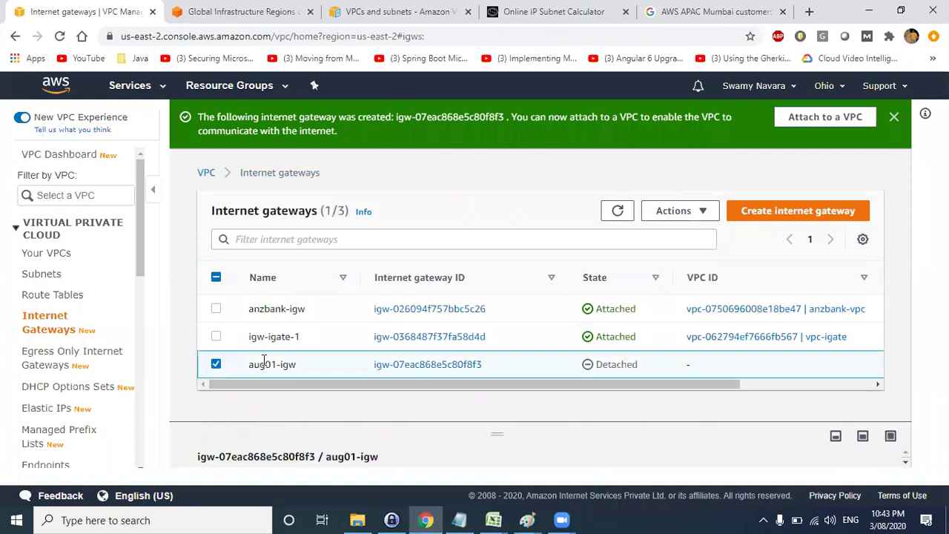
pyautogui.click(697, 212)
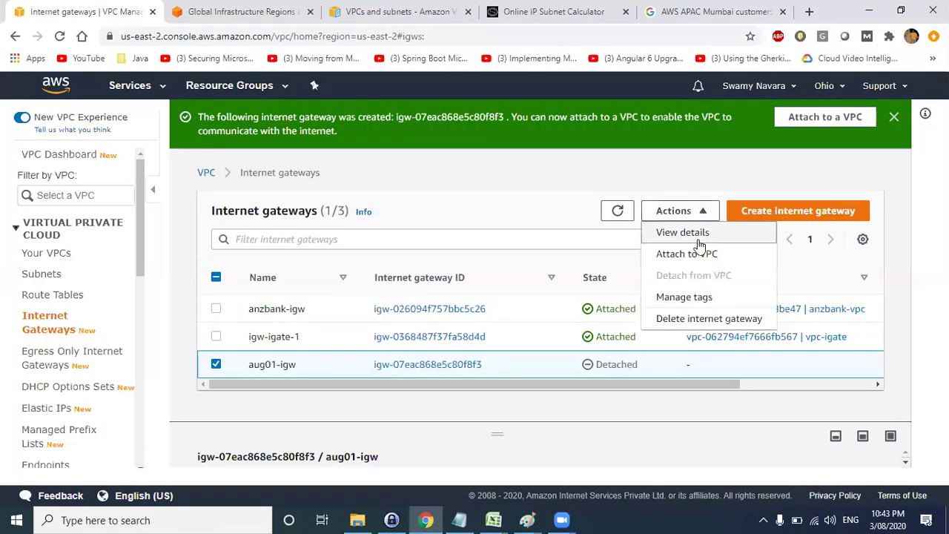
pyautogui.click(681, 256)
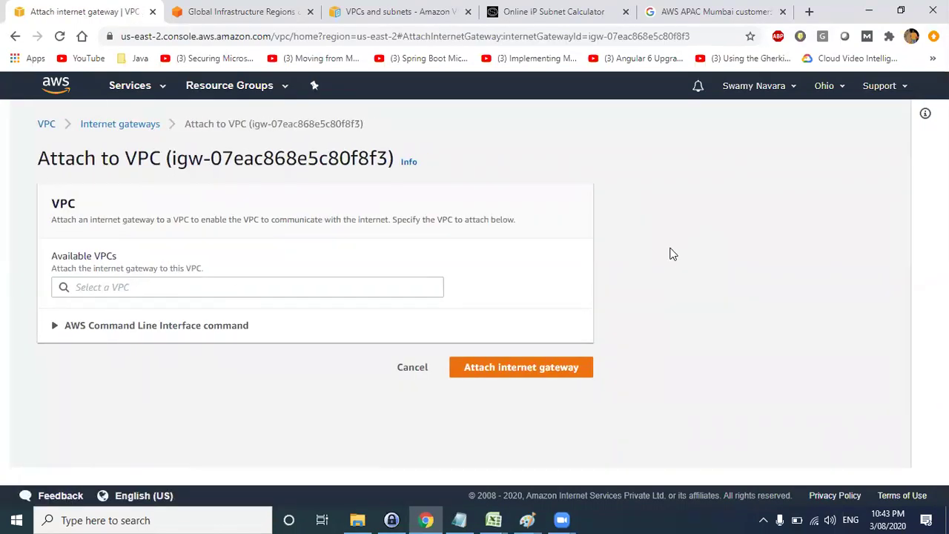
pyautogui.click(144, 286)
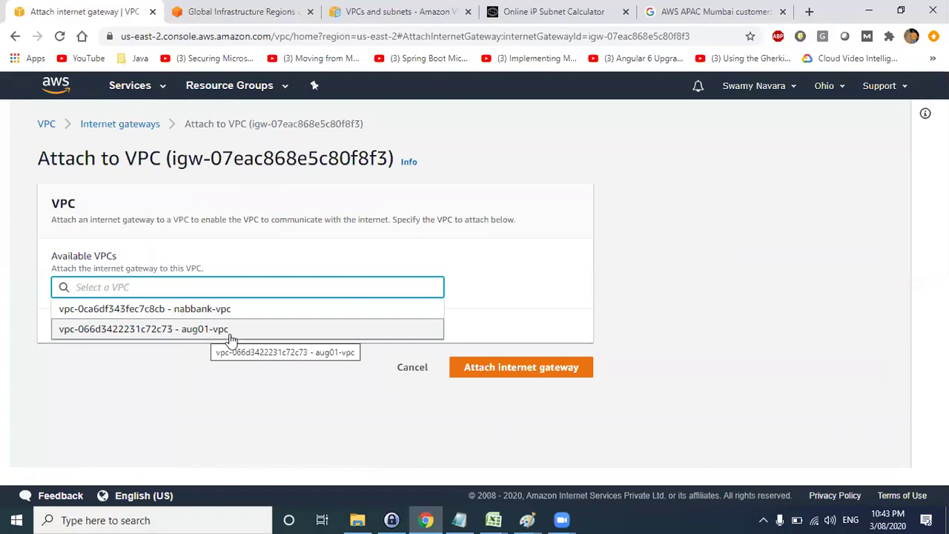
pyautogui.click(205, 338)
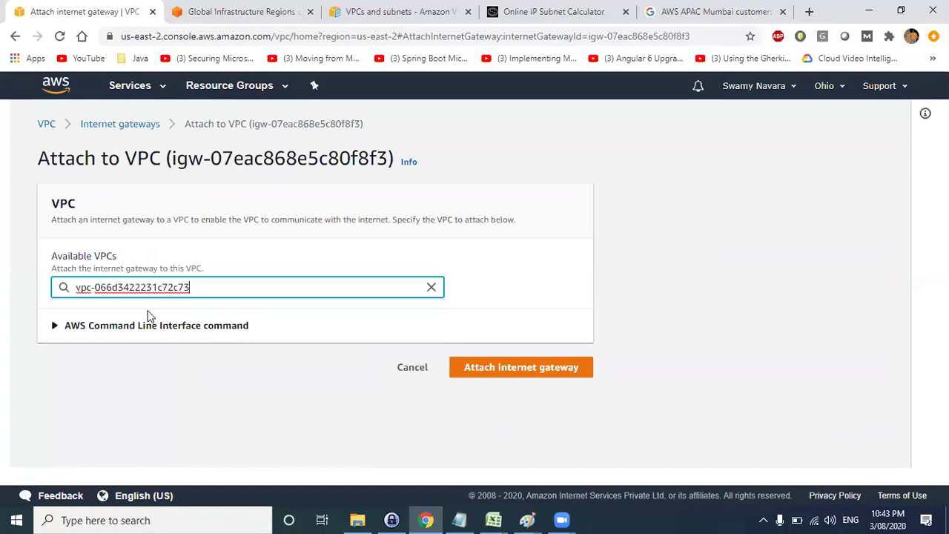
pyautogui.click(522, 368)
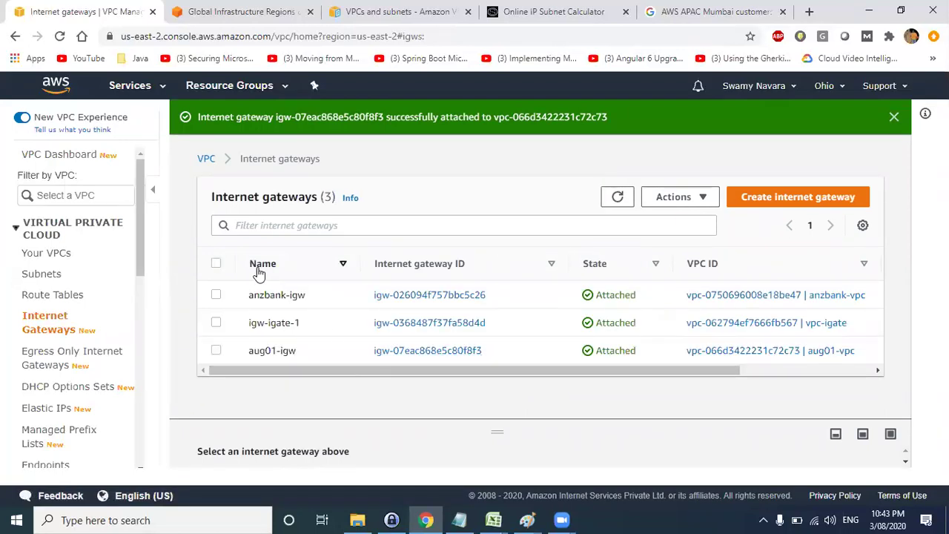
# Step: Switch to the Paint diagram of the Ohio region to review the link between the IGW and the VPC, and return to Chrome
pyautogui.hotkey('alt', 'Tab')
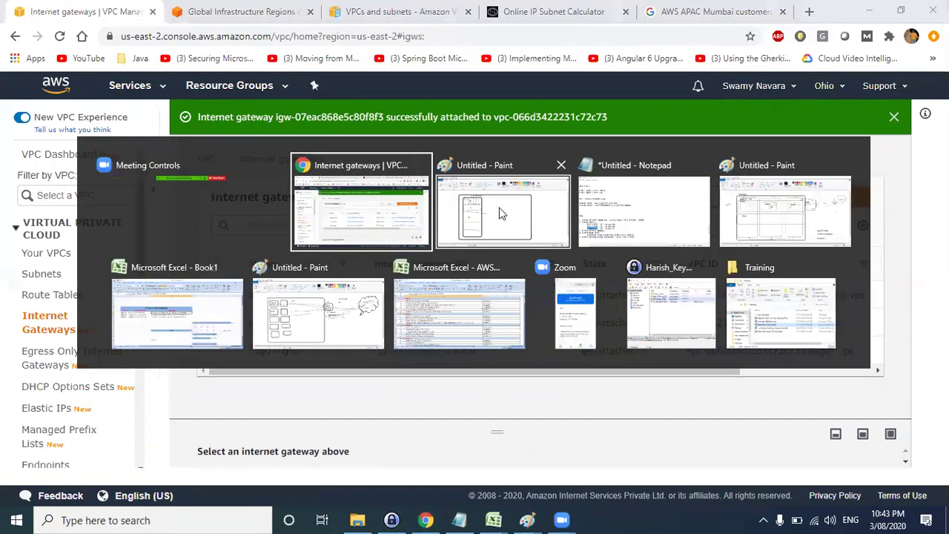
pyautogui.click(751, 215)
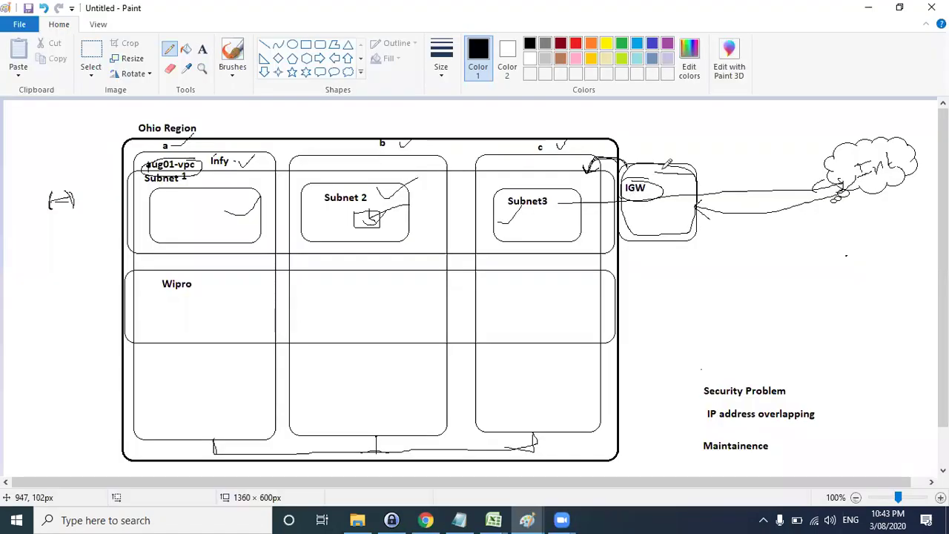
pyautogui.press('alt')
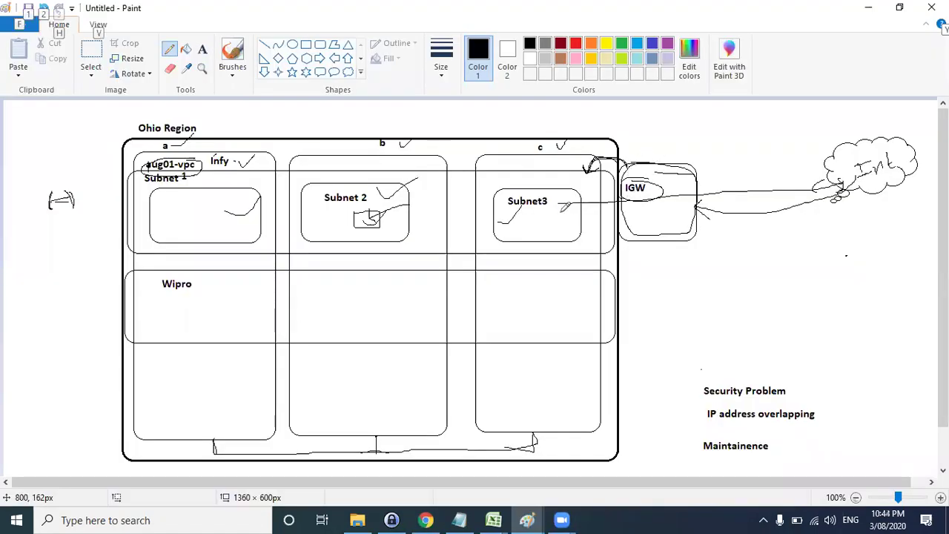
pyautogui.press('alt')
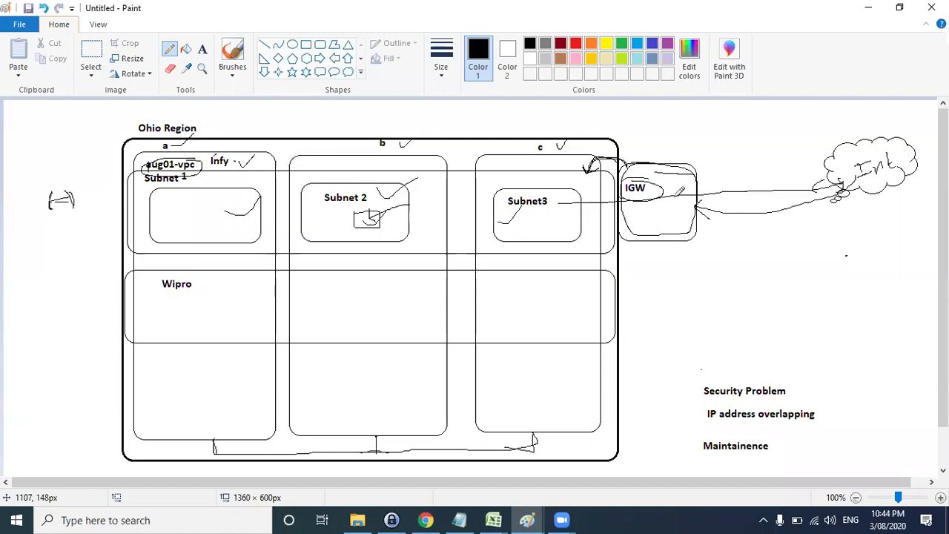
pyautogui.hotkey('alt', 'Tab')
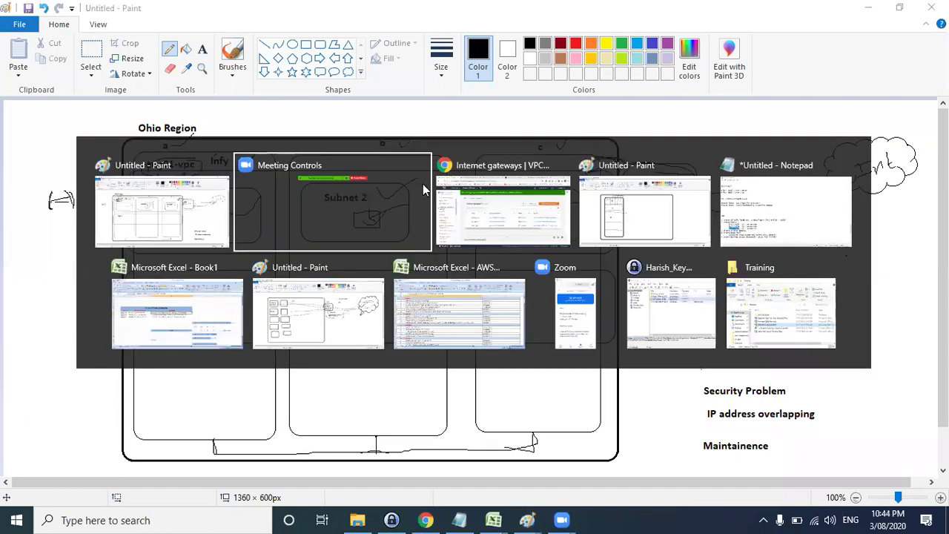
pyautogui.click(502, 207)
# Step: Open the list of route tables, remove the nab search filter and enlarge the list area to show all rows
pyautogui.scroll(-2, 59, 281)
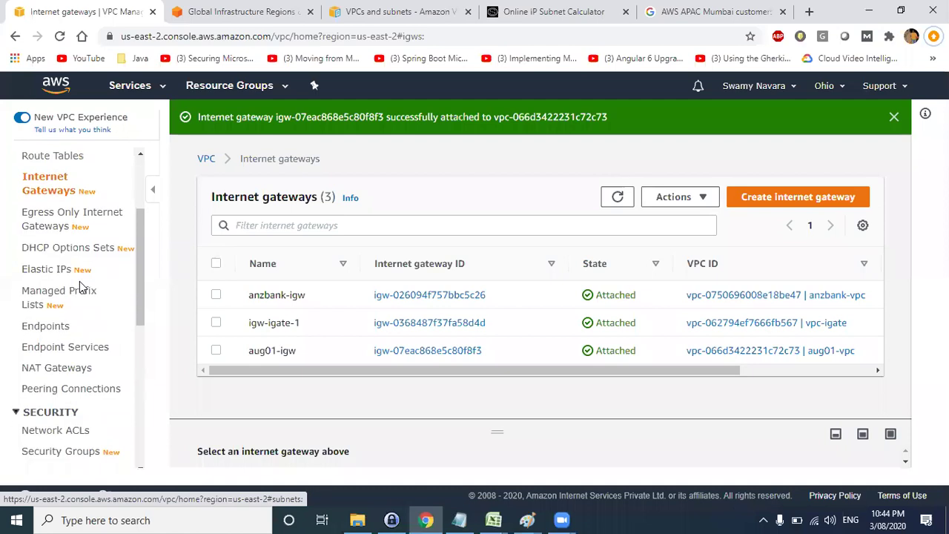
pyautogui.scroll(2, 61, 274)
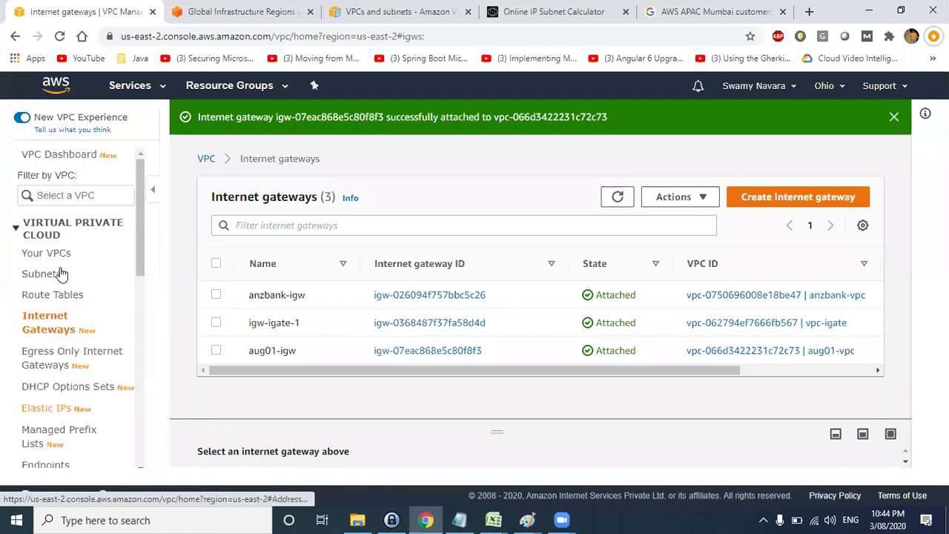
pyautogui.click(45, 296)
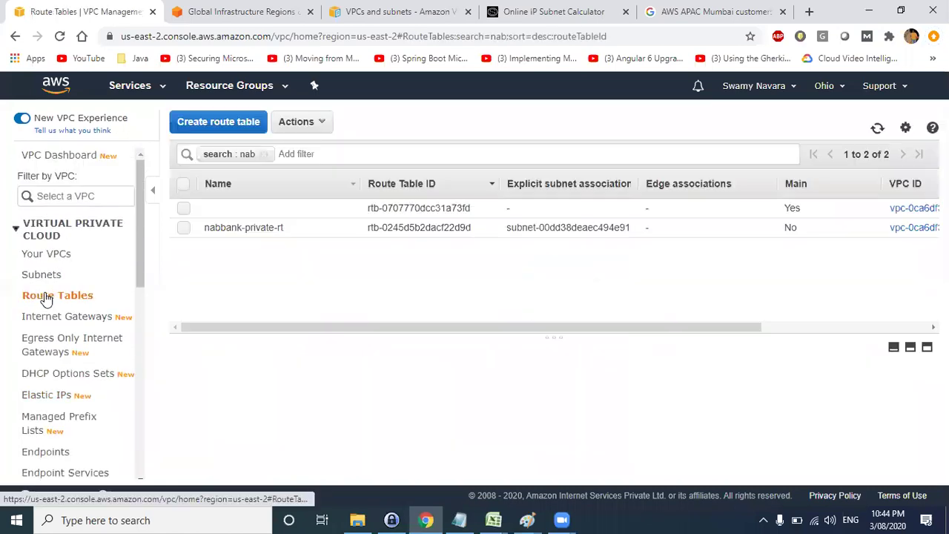
pyautogui.click(264, 155)
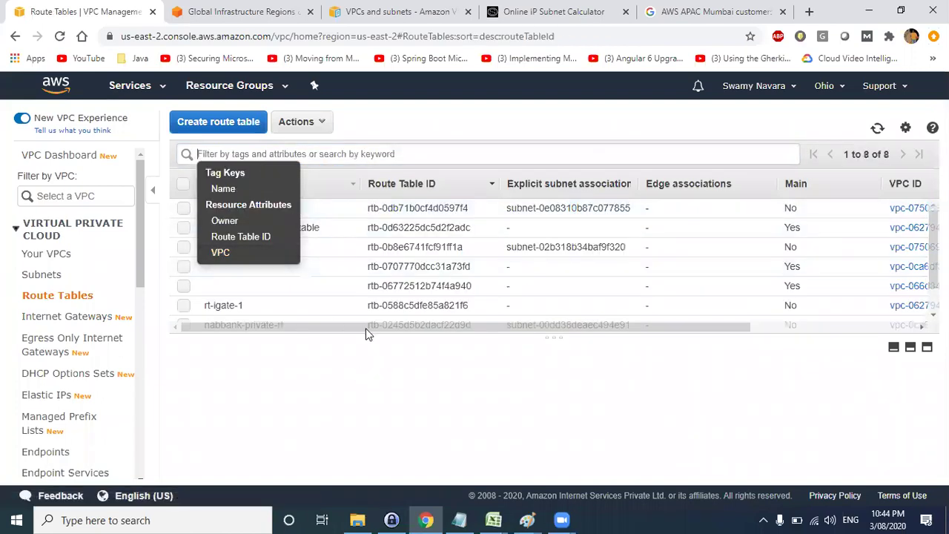
pyautogui.moveTo(364, 335); pyautogui.dragTo(366, 443)
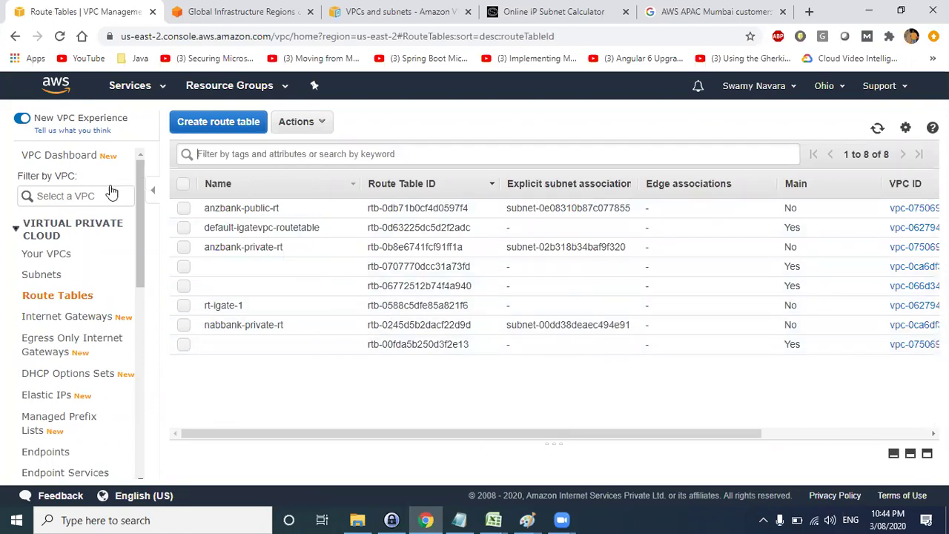
# Step: Check the list of VPCs, and search the route tables for aug
pyautogui.click(64, 258)
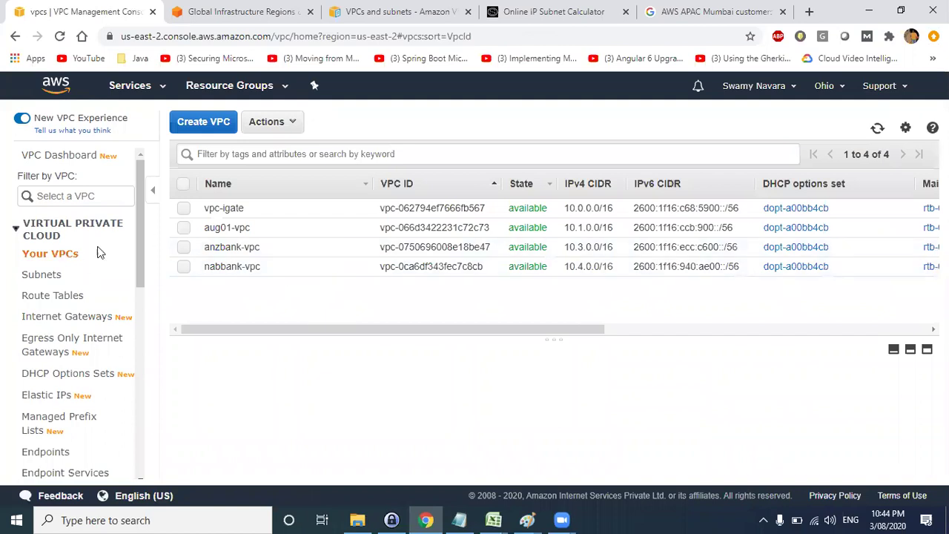
pyautogui.click(51, 297)
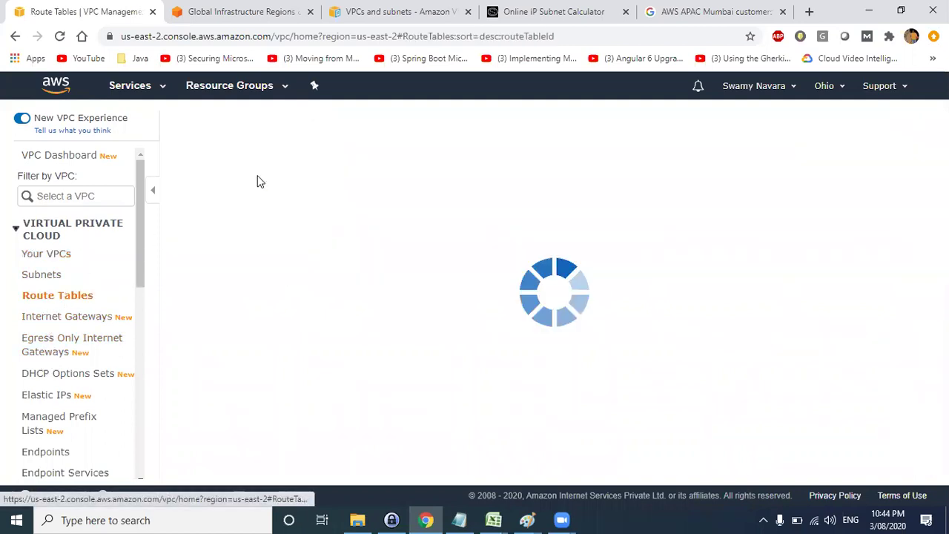
pyautogui.click(270, 155)
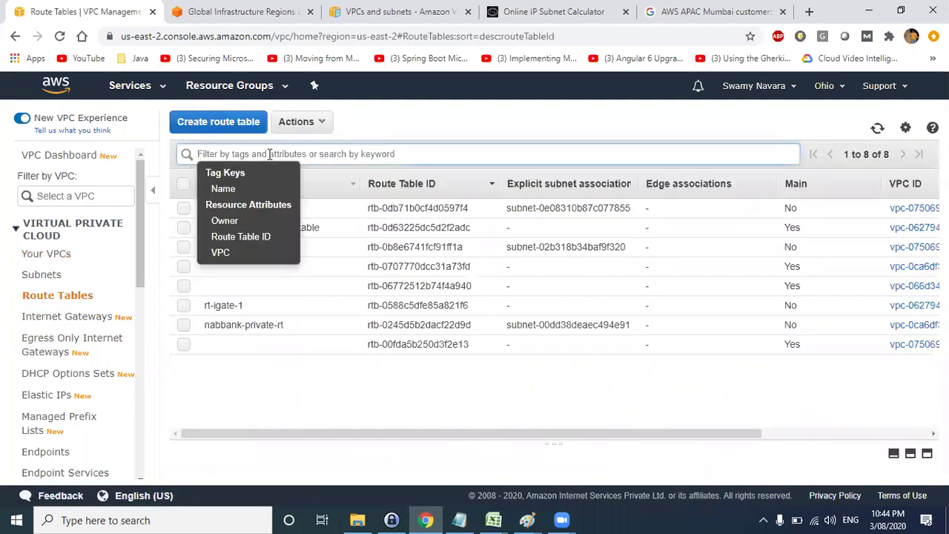
pyautogui.write('au')
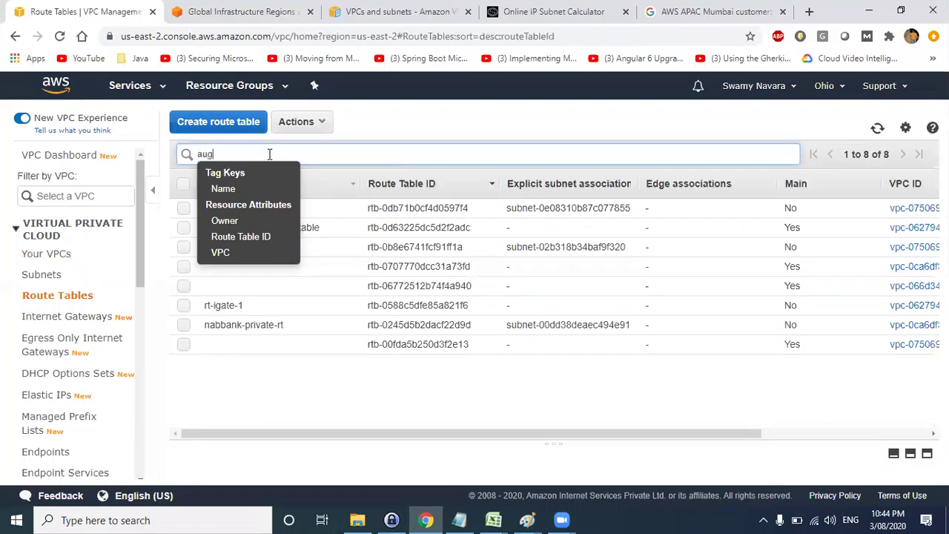
pyautogui.write('g')
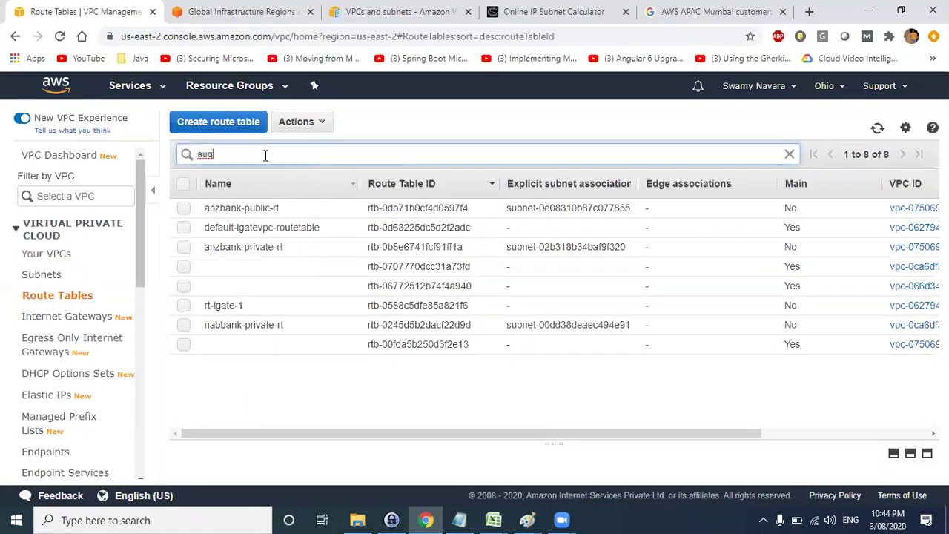
pyautogui.press('Return')
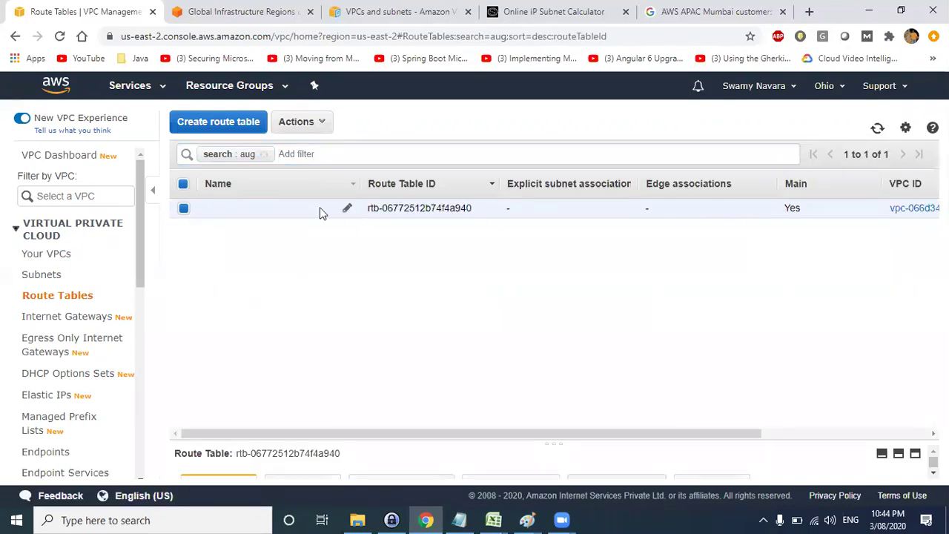
# Step: Enlarge the details of the main route table found and examine which VPC it belongs to
pyautogui.moveTo(511, 443); pyautogui.dragTo(519, 248)
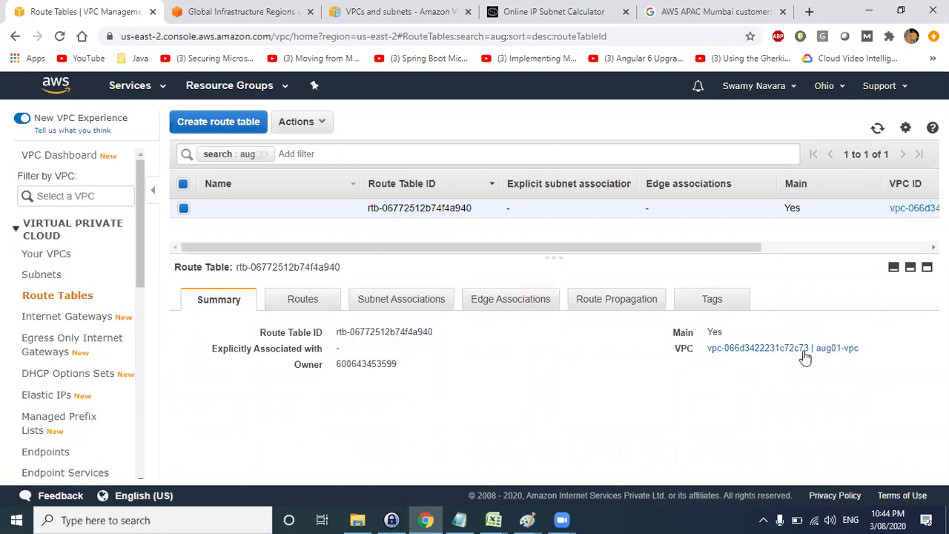
pyautogui.moveTo(858, 349); pyautogui.dragTo(693, 338)
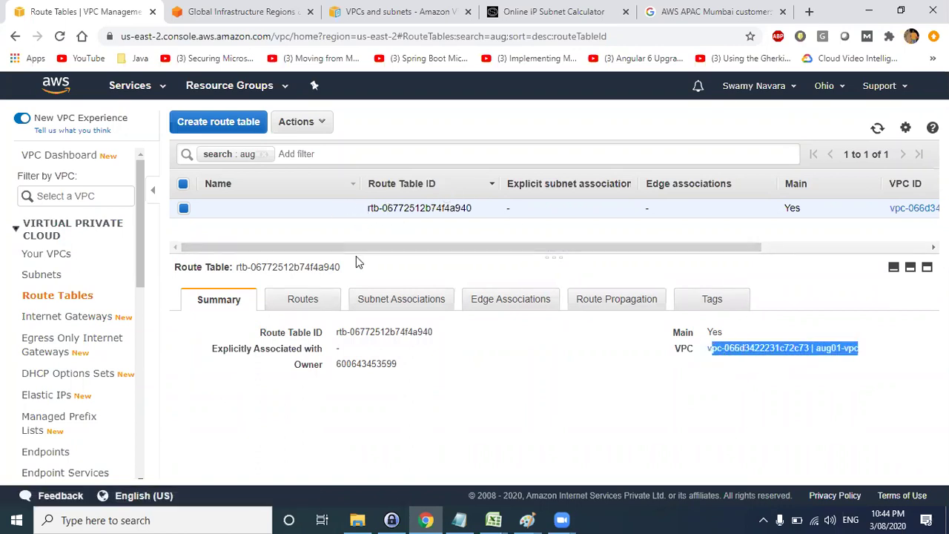
pyautogui.moveTo(355, 256); pyautogui.dragTo(356, 286)
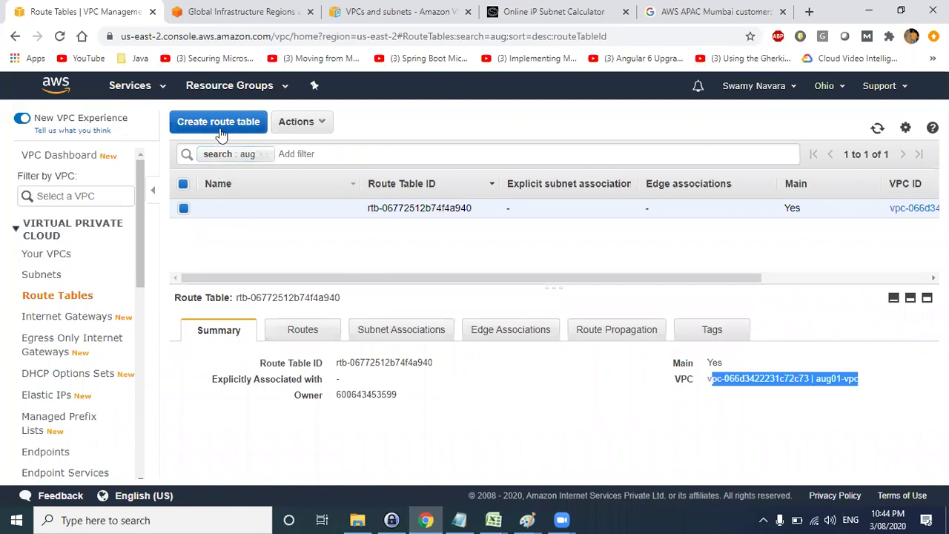
# Step: Clear the aug filter and start a new route table with the name tag aug01-rt, assigned to aug01-vpc
pyautogui.click(263, 155)
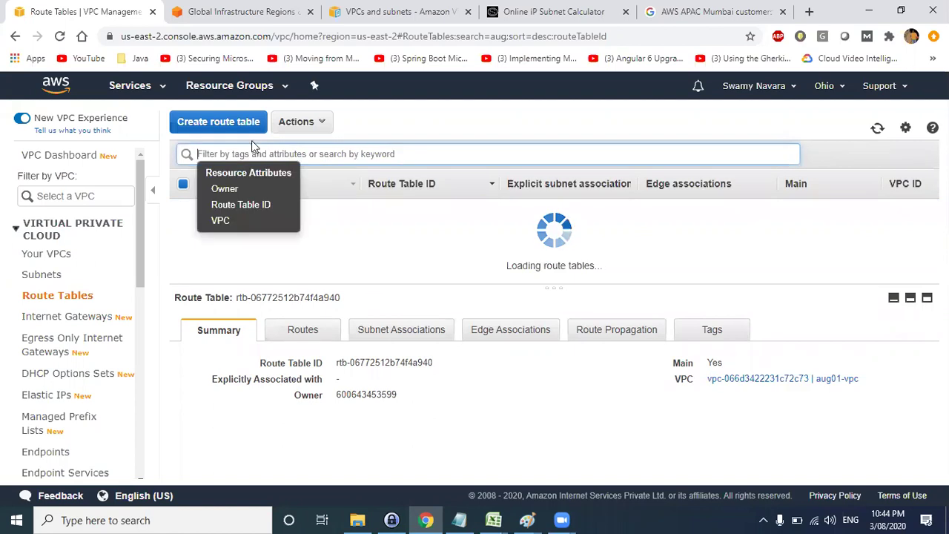
pyautogui.click(236, 123)
pyautogui.click(242, 216)
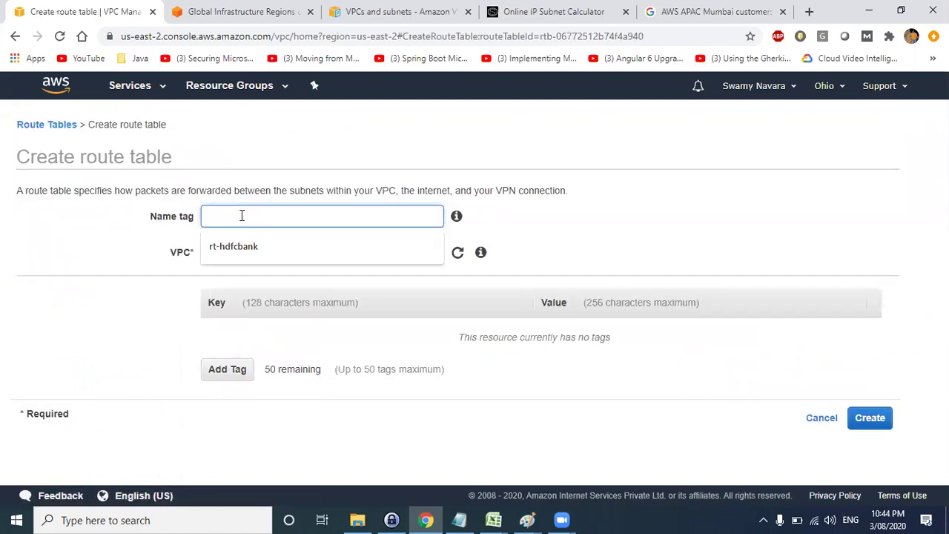
pyautogui.write('rt-')
pyautogui.write('a')
pyautogui.press('BackSpace')
pyautogui.press('BackSpace')
pyautogui.press('BackSpace')
pyautogui.press('BackSpace')
pyautogui.write('a')
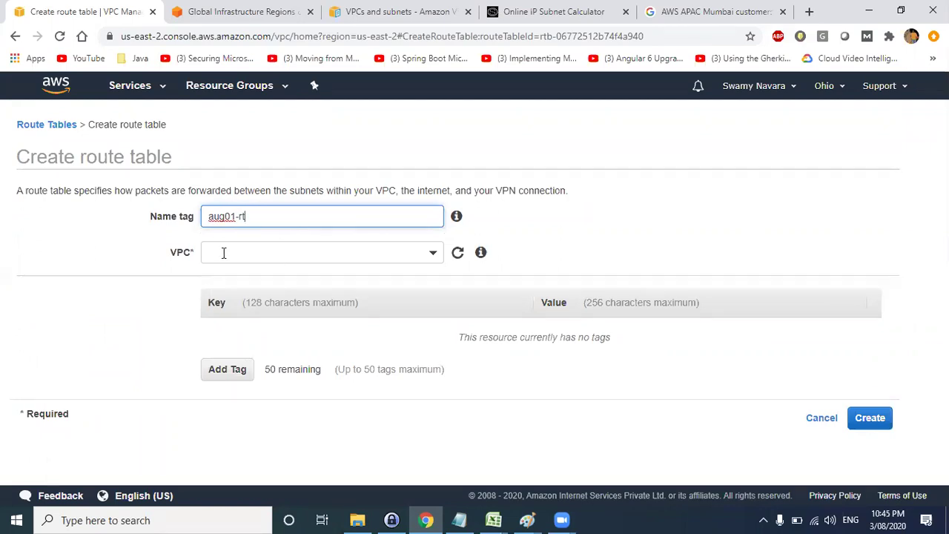
pyautogui.click(421, 252)
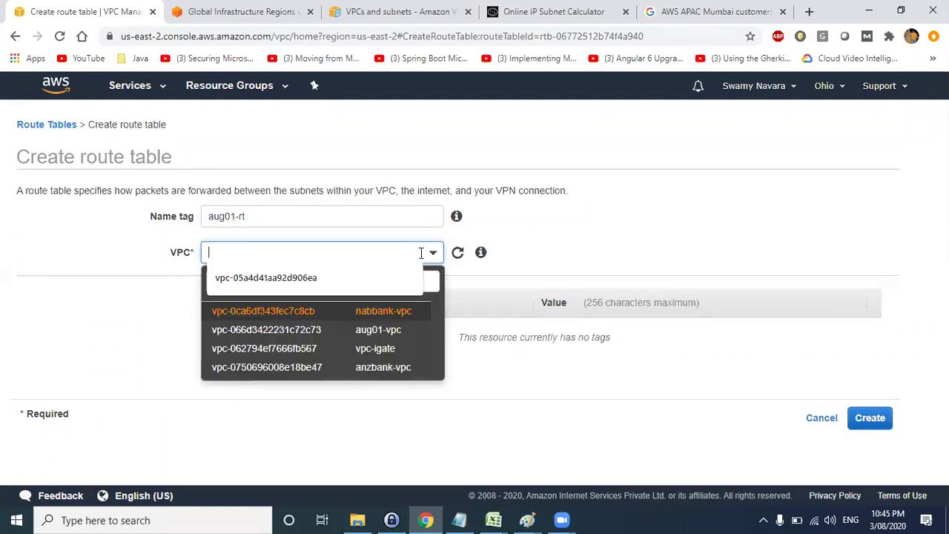
pyautogui.click(376, 330)
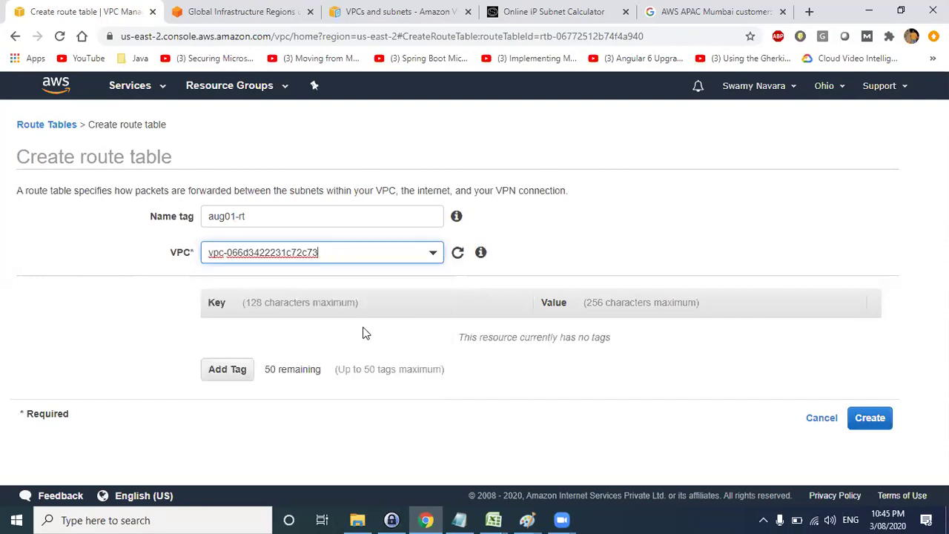
# Step: Add a tag to the route table with the key Name and the value aug01-rt
pyautogui.click(227, 369)
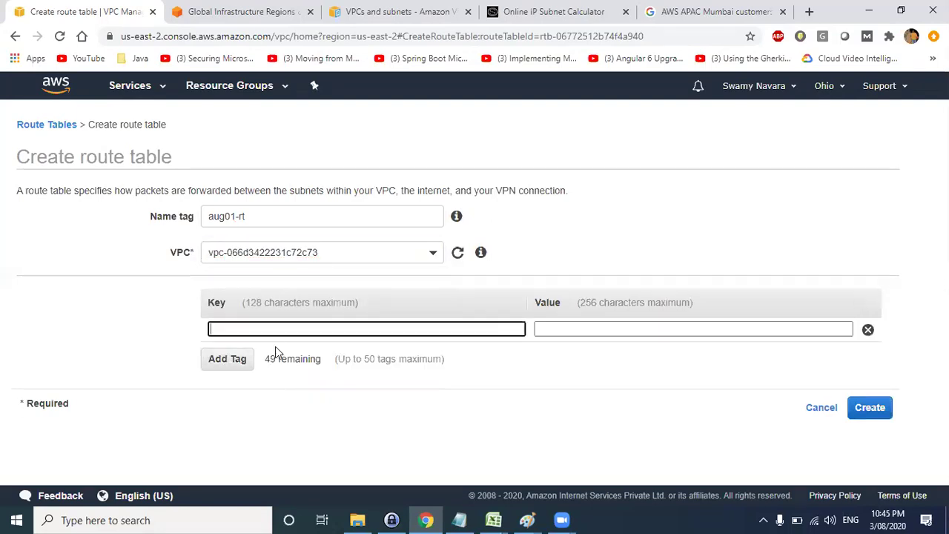
pyautogui.click(276, 328)
pyautogui.write('Name')
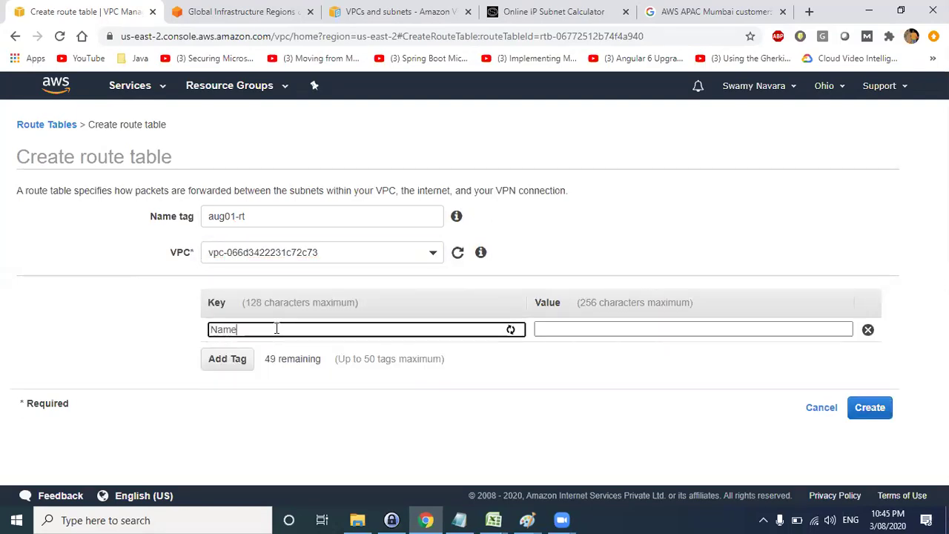
pyautogui.click(164, 215)
pyautogui.hotkey('ctrl', 'c')
pyautogui.click(593, 328)
pyautogui.hotkey('ctrl', 'v')
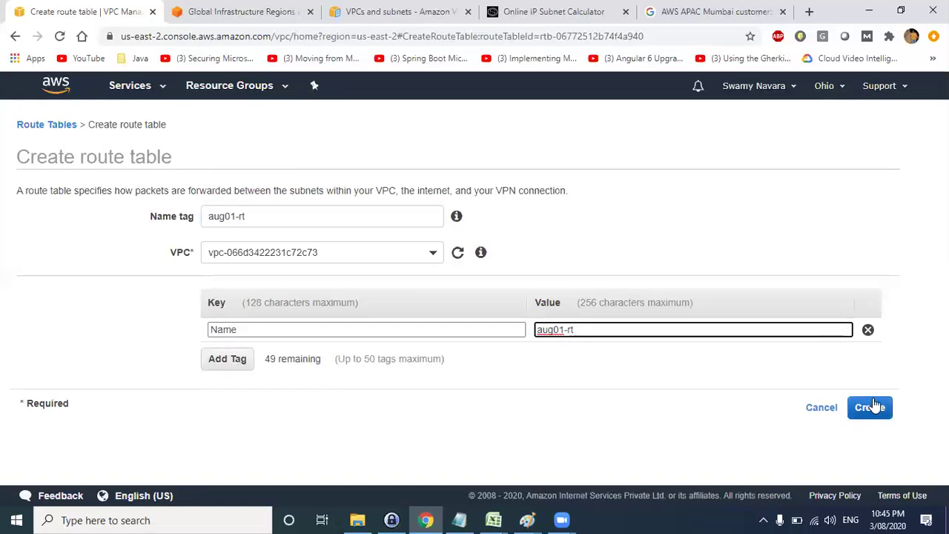
# Step: Change the name tag and the Name key's value to aug01-rt-Main, and create the route table
pyautogui.click(309, 214)
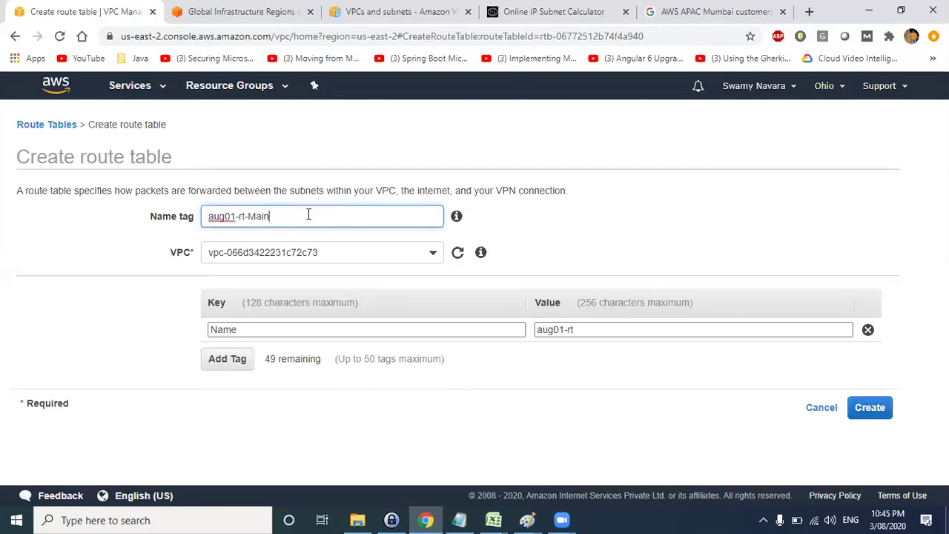
pyautogui.click(605, 334)
pyautogui.write('-Main')
pyautogui.click(870, 407)
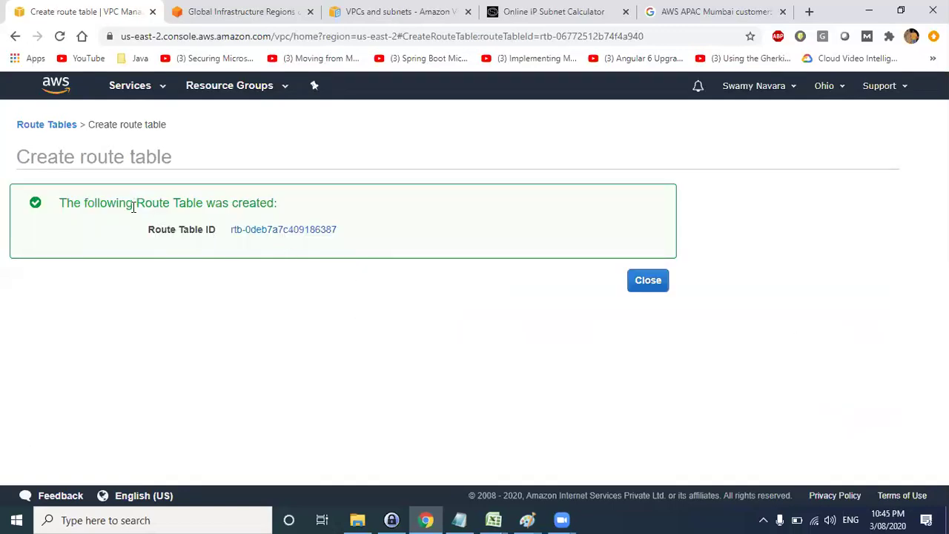
# Step: Close the creation confirmation, enlarge the route table list and select aug01-rt-Main
pyautogui.tripleClick(315, 229)
pyautogui.click(162, 167)
pyautogui.click(648, 280)
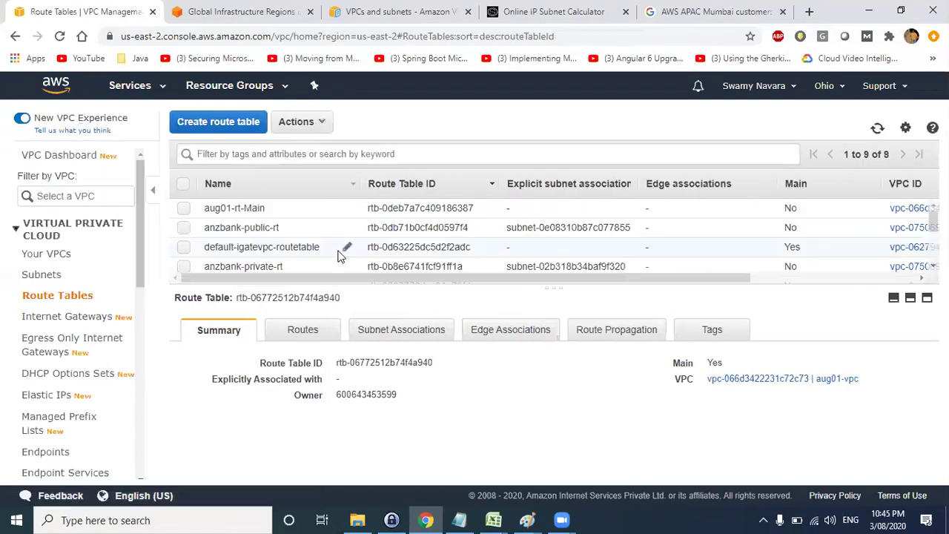
pyautogui.moveTo(278, 287); pyautogui.dragTo(278, 353)
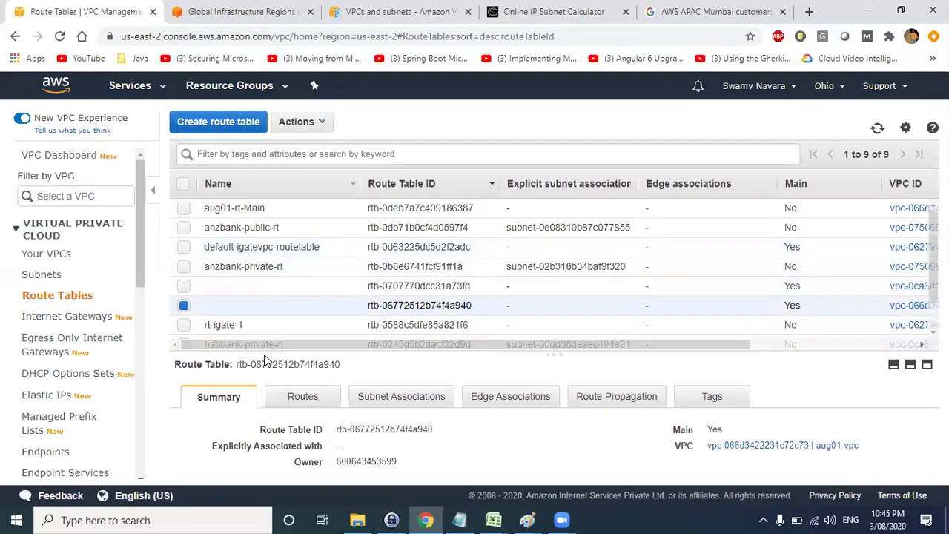
pyautogui.click(276, 211)
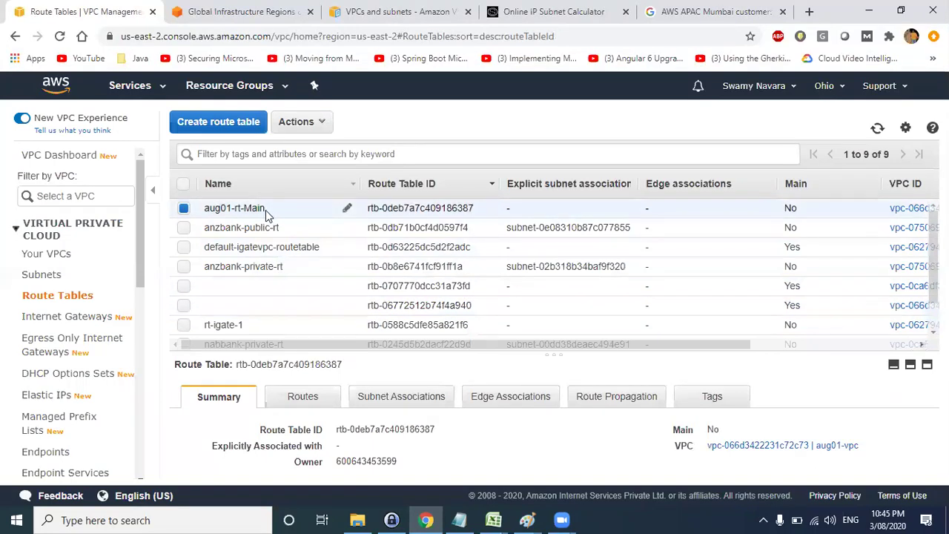
# Step: Switch to Paint, circle the small box in Subnet 2, sketch a box with an up arrow beside that subnet, and return to Chrome
pyautogui.hotkey('alt', 'Tab')
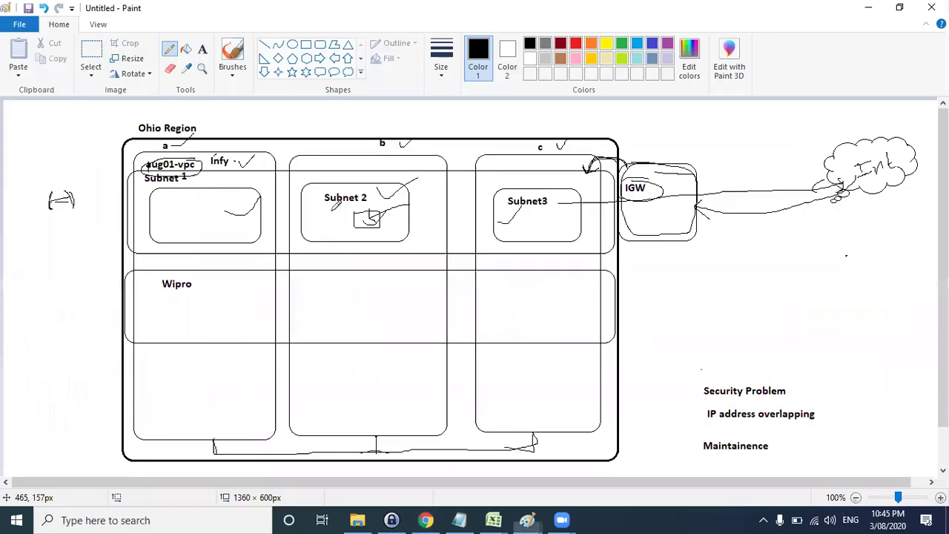
pyautogui.moveTo(354, 216)
pyautogui.mouseDown()
pyautogui.moveTo(389, 232)
pyautogui.moveTo(377, 207)
pyautogui.mouseUp()
pyautogui.moveTo(424, 168)
pyautogui.mouseDown()
pyautogui.moveTo(437, 195)
pyautogui.moveTo(447, 178)
pyautogui.moveTo(427, 168)
pyautogui.mouseUp()
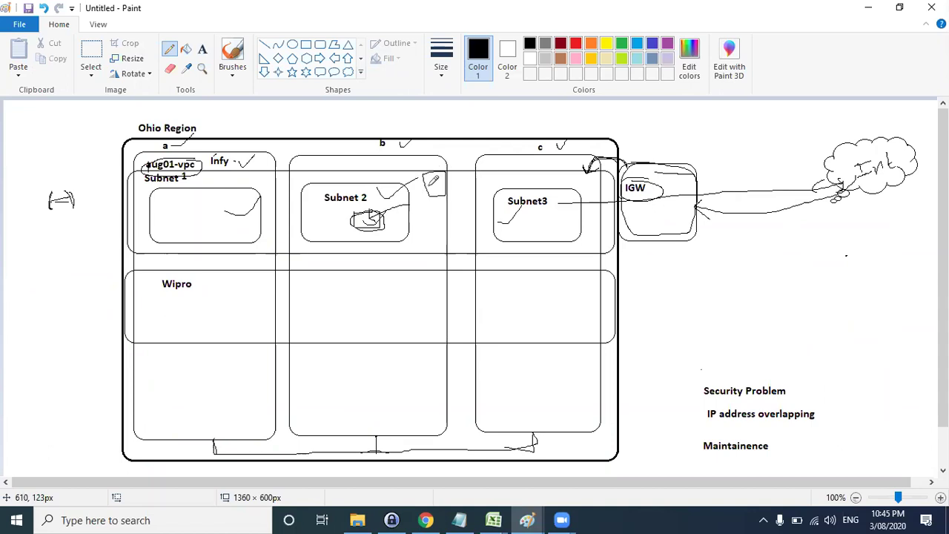
pyautogui.moveTo(432, 185); pyautogui.dragTo(434, 186)
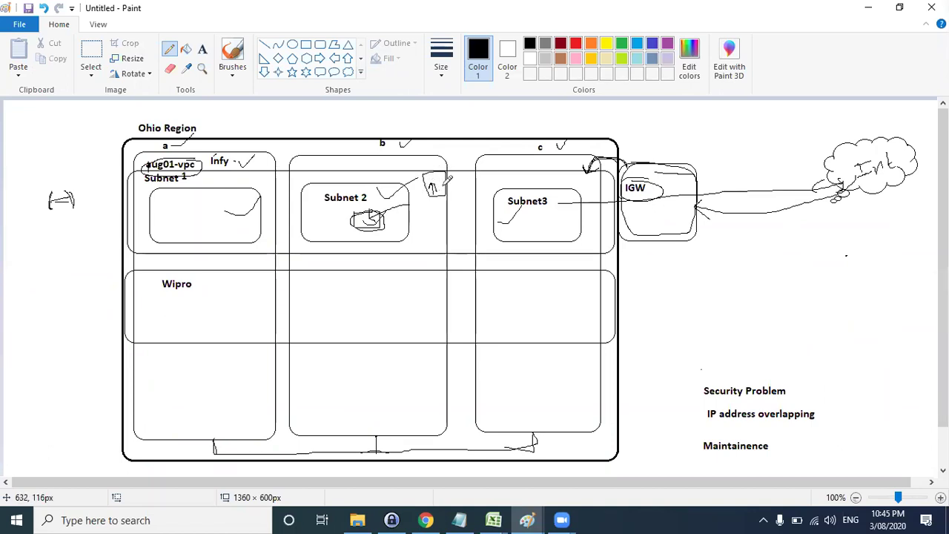
pyautogui.moveTo(425, 169)
pyautogui.mouseDown()
pyautogui.moveTo(436, 197)
pyautogui.moveTo(447, 184)
pyautogui.mouseUp()
pyautogui.hotkey('alt', 'Tab')
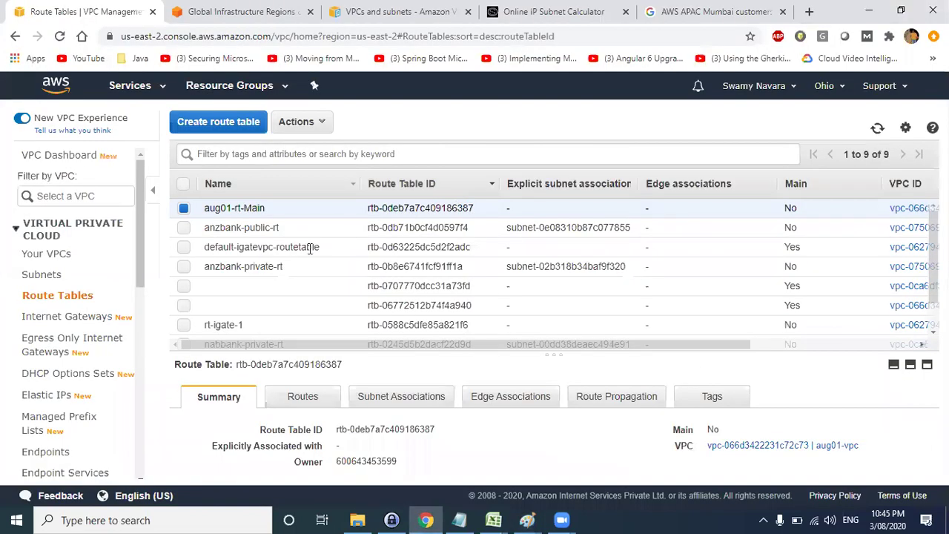
pyautogui.hotkey('alt', 'Tab')
pyautogui.click(175, 215)
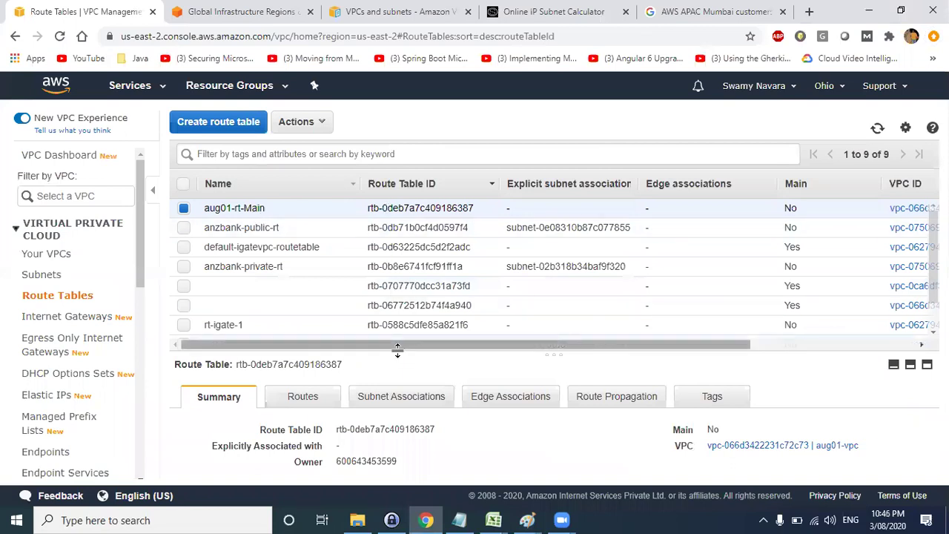
# Step: Examine the destination and target of the IPv4 route in aug01-rt-Main, and open its routes for editing
pyautogui.moveTo(397, 358); pyautogui.dragTo(417, 225)
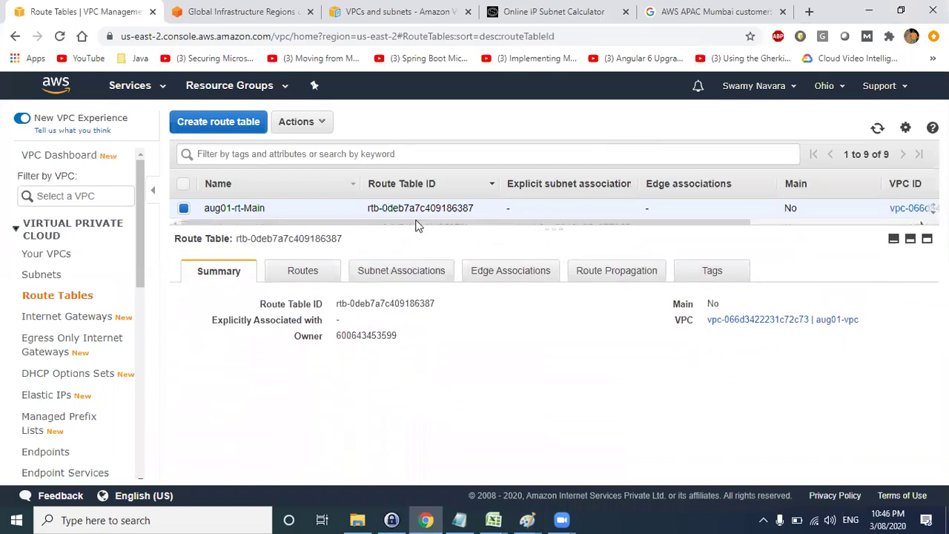
pyautogui.click(302, 267)
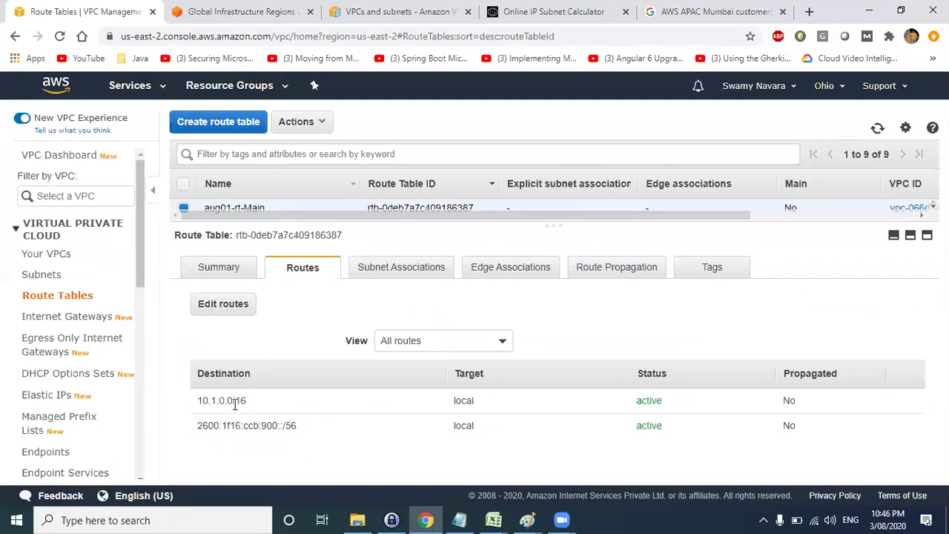
pyautogui.moveTo(248, 404); pyautogui.dragTo(198, 400)
pyautogui.moveTo(473, 400); pyautogui.dragTo(455, 404)
pyautogui.moveTo(202, 404); pyautogui.dragTo(255, 402)
pyautogui.click(265, 408)
pyautogui.moveTo(473, 401); pyautogui.dragTo(452, 401)
pyautogui.click(238, 308)
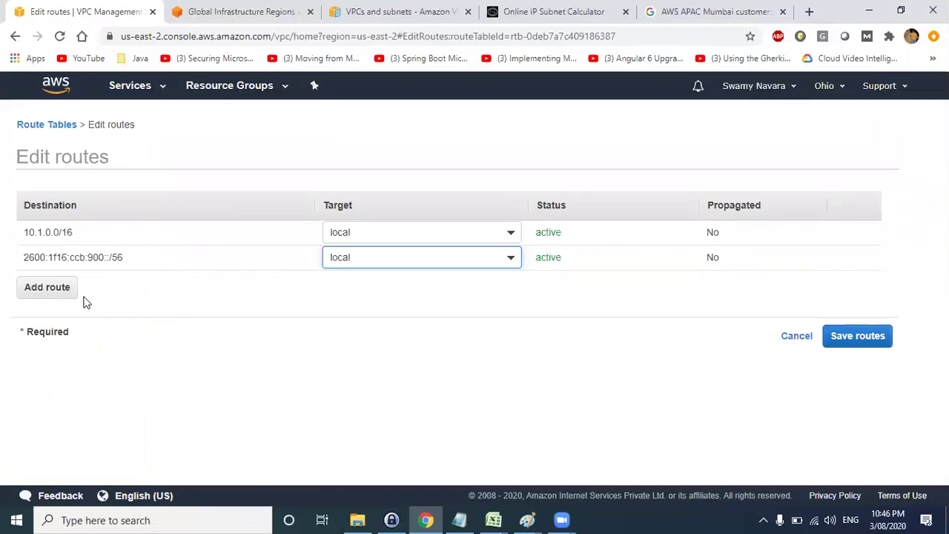
# Step: Switch to the Paint diagram, draw a small box inside Subnet 1 and label it 10.1.1.123
pyautogui.hotkey('alt', 'Tab')
pyautogui.click(288, 213)
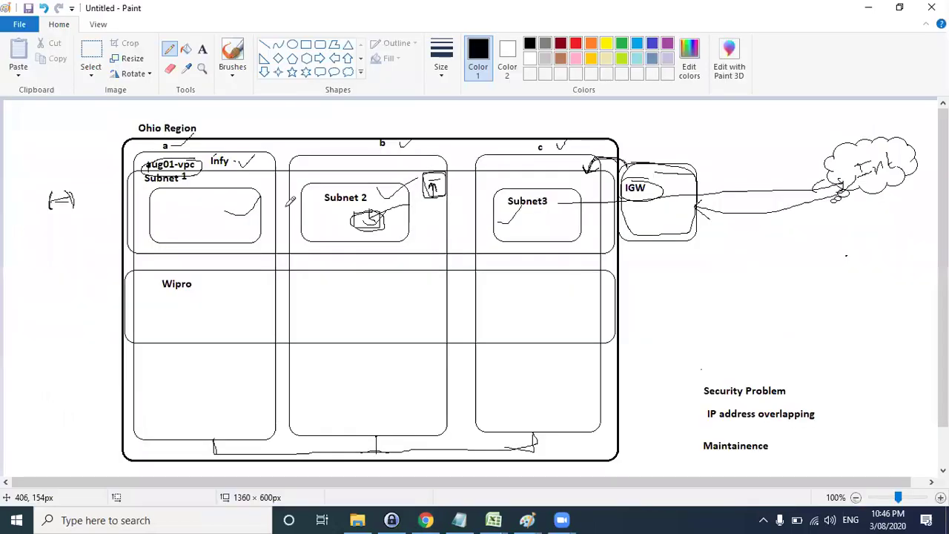
pyautogui.moveTo(160, 200)
pyautogui.mouseDown()
pyautogui.moveTo(167, 219)
pyautogui.moveTo(177, 209)
pyautogui.moveTo(162, 199)
pyautogui.mouseUp()
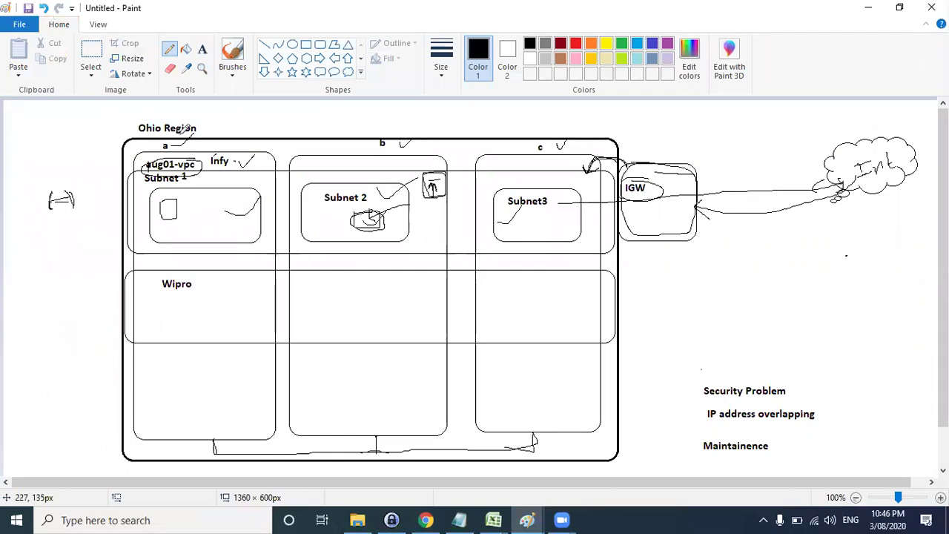
pyautogui.click(201, 49)
pyautogui.click(166, 223)
pyautogui.write('10.1.')
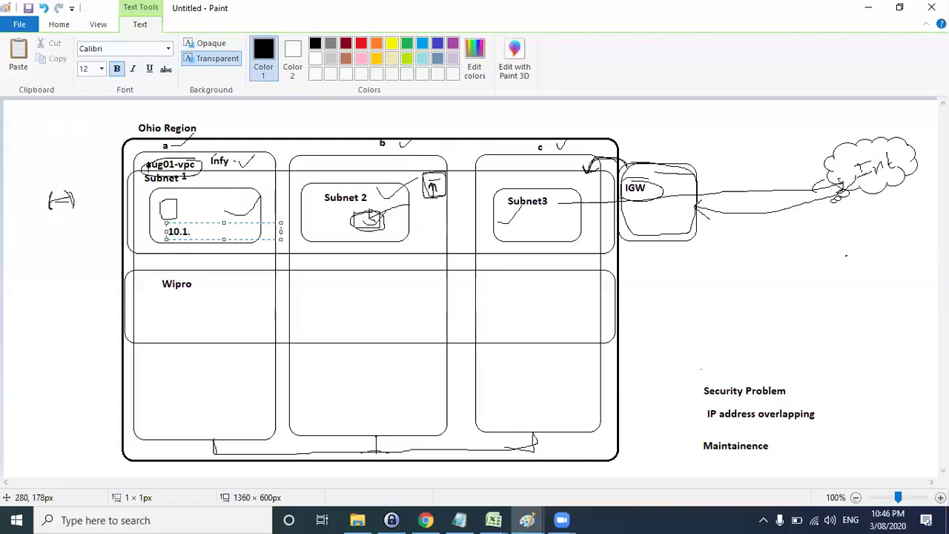
pyautogui.write('1.123')
pyautogui.click(288, 229)
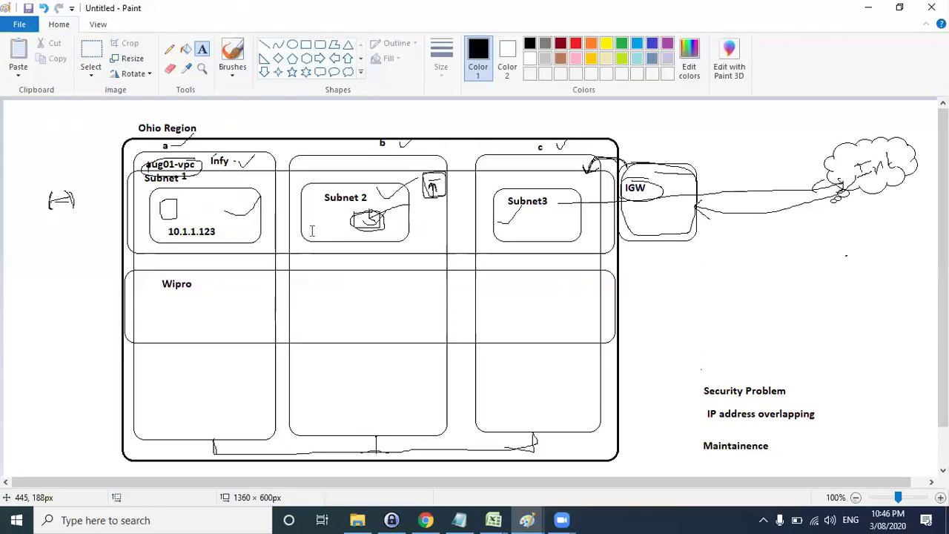
# Step: Add the address label 10.1.2.167 in Subnet 2 and 10.1.3.190 in Subnet3, and pick the Pencil tool
pyautogui.click(309, 225)
pyautogui.write('10.1.2.167')
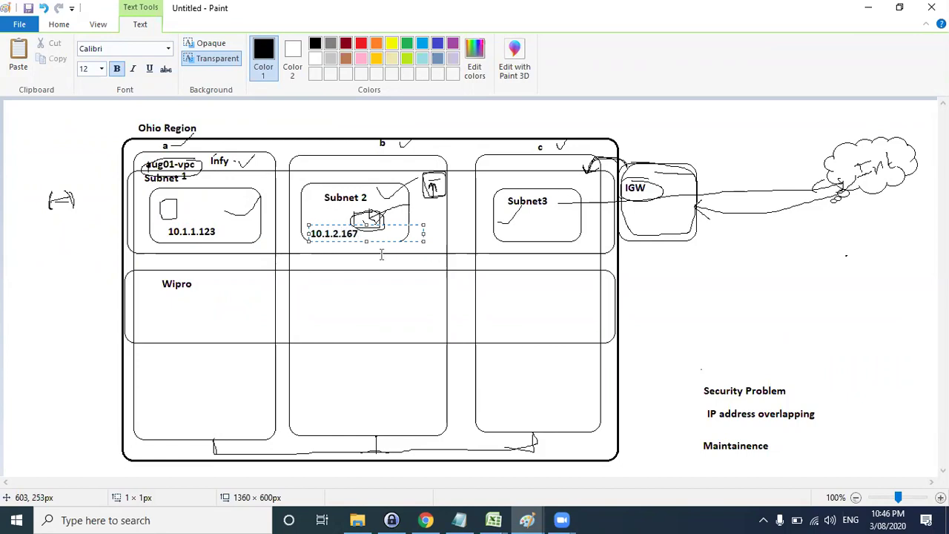
pyautogui.click(509, 230)
pyautogui.click(496, 222)
pyautogui.write('10.1.3.')
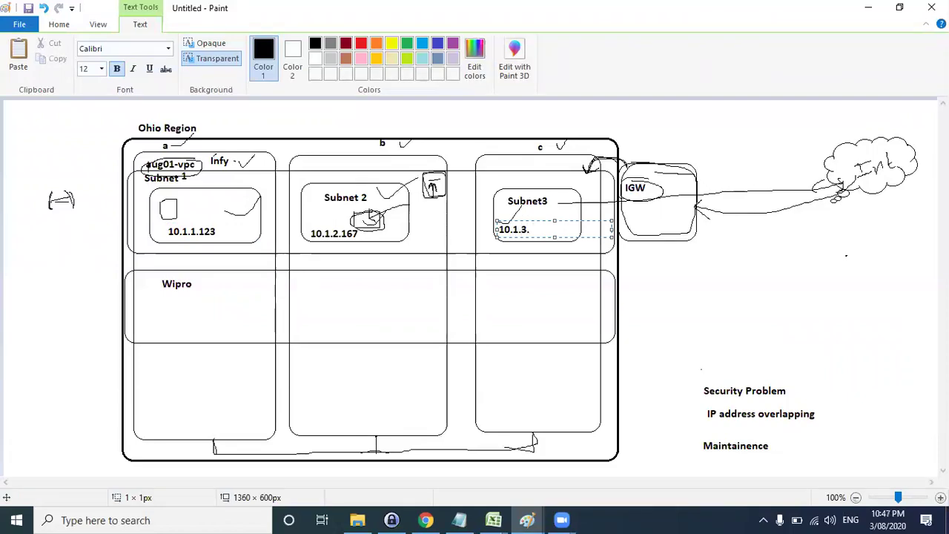
pyautogui.write('190')
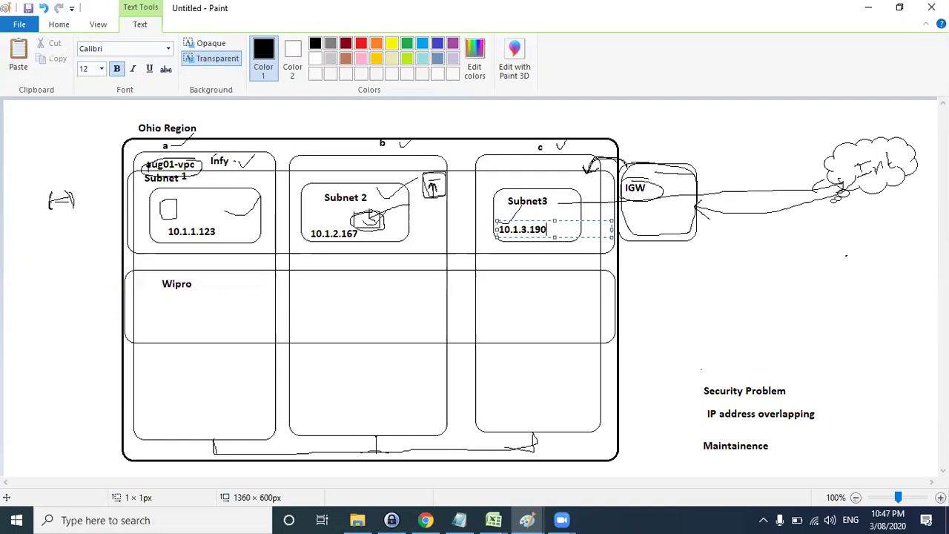
pyautogui.click(464, 288)
pyautogui.click(169, 49)
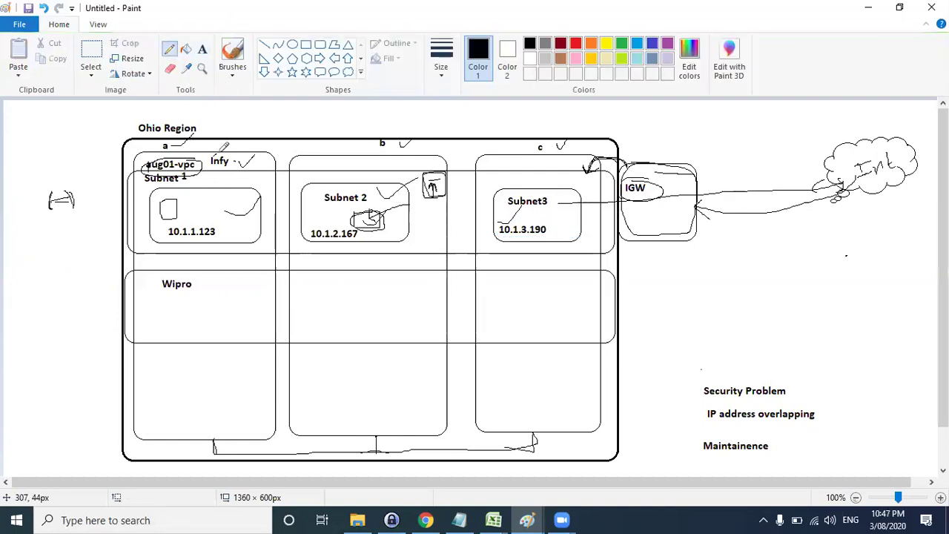
# Step: Return to the route editor in Chrome and examine the destination of the first route
pyautogui.hotkey('alt', 'Tab')
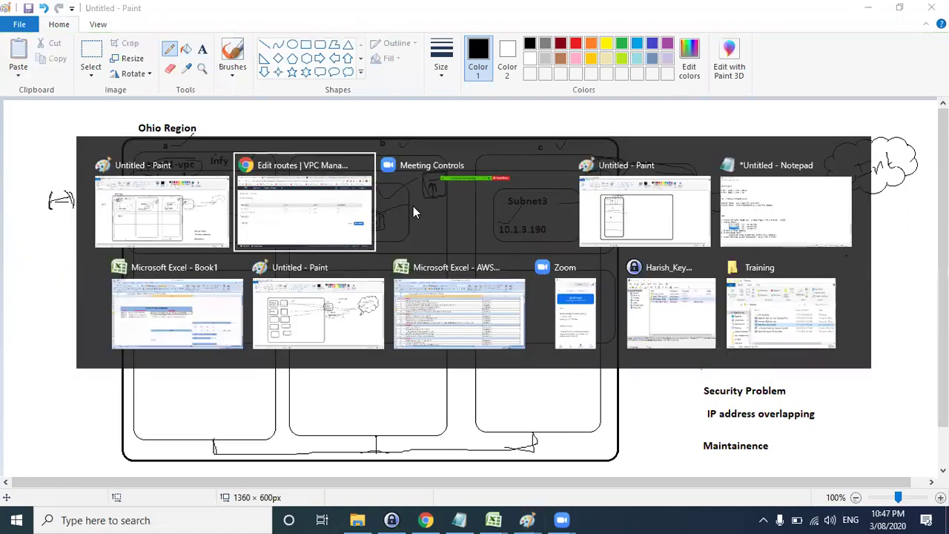
pyautogui.click(307, 214)
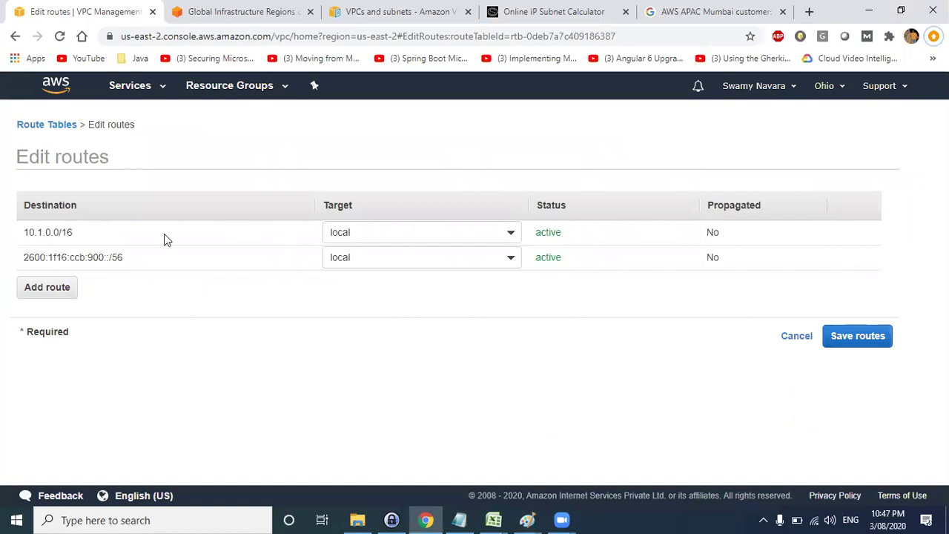
pyautogui.moveTo(74, 233); pyautogui.dragTo(34, 232)
pyautogui.click(77, 234)
# Step: In Paint, circle the Ohio Region label and write 10.1.0.0/16 beside it, and return to Chrome to compare the first route's destination
pyautogui.hotkey('alt', 'Tab')
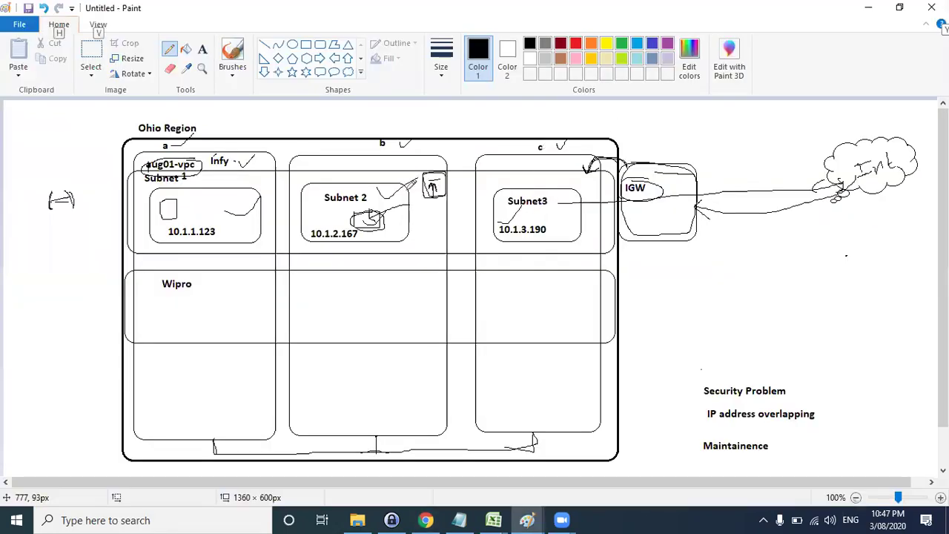
pyautogui.moveTo(224, 128)
pyautogui.mouseDown()
pyautogui.moveTo(183, 118)
pyautogui.moveTo(160, 135)
pyautogui.moveTo(228, 130)
pyautogui.mouseUp()
pyautogui.click(202, 49)
pyautogui.click(241, 123)
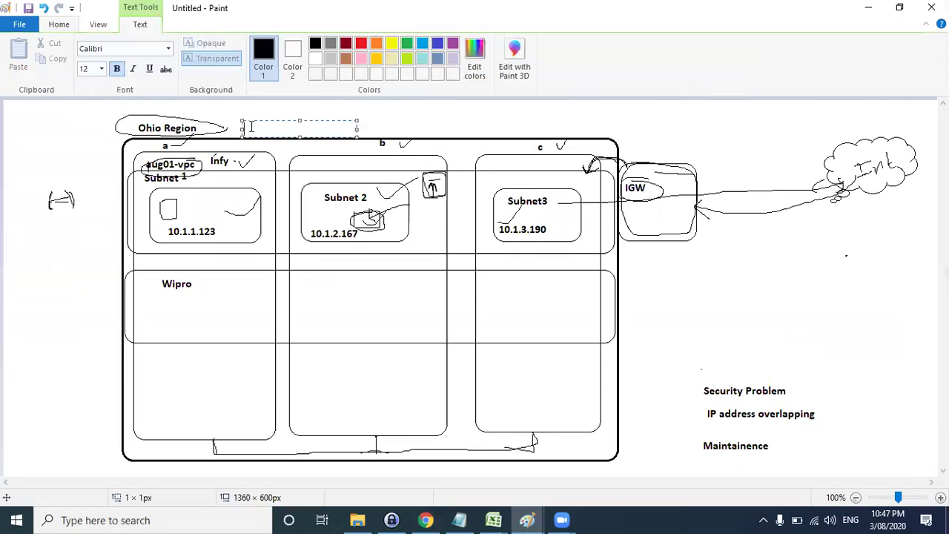
pyautogui.write('10.1')
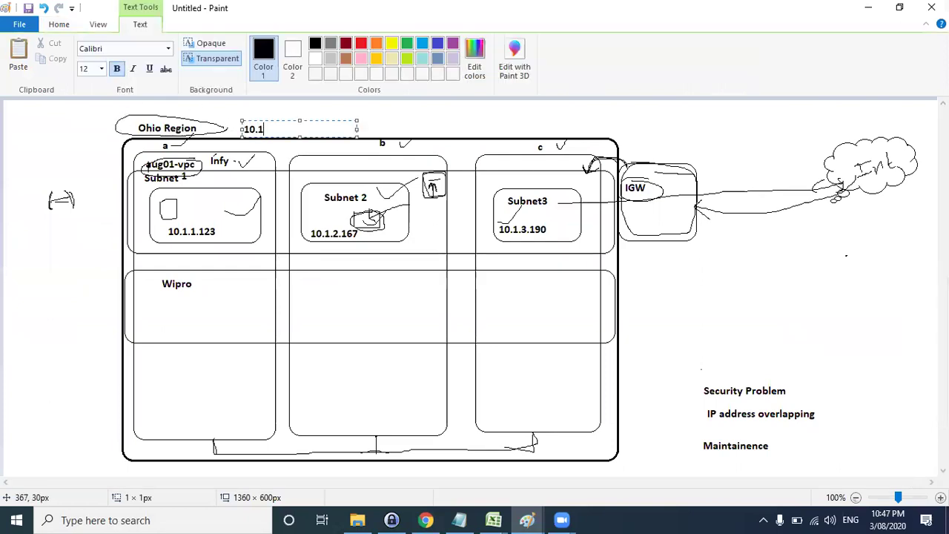
pyautogui.write('..')
pyautogui.press('BackSpace')
pyautogui.write('0.0/16')
pyautogui.hotkey('alt', 'Tab')
pyautogui.moveTo(26, 233); pyautogui.dragTo(49, 234)
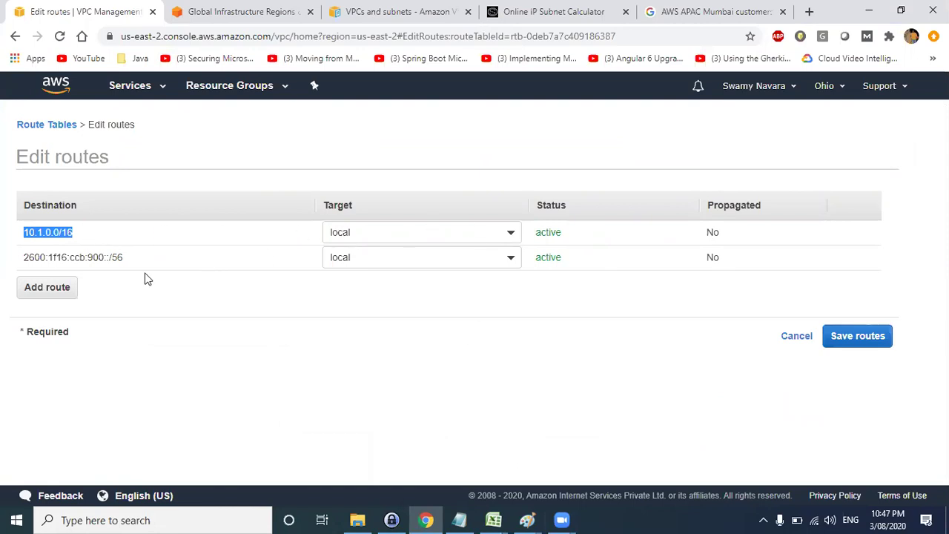
# Step: In the Paint diagram, draw pencil lines from the small box in Subnet 1 through IGW to the Int cloud and back
pyautogui.hotkey('alt', 'Tab')
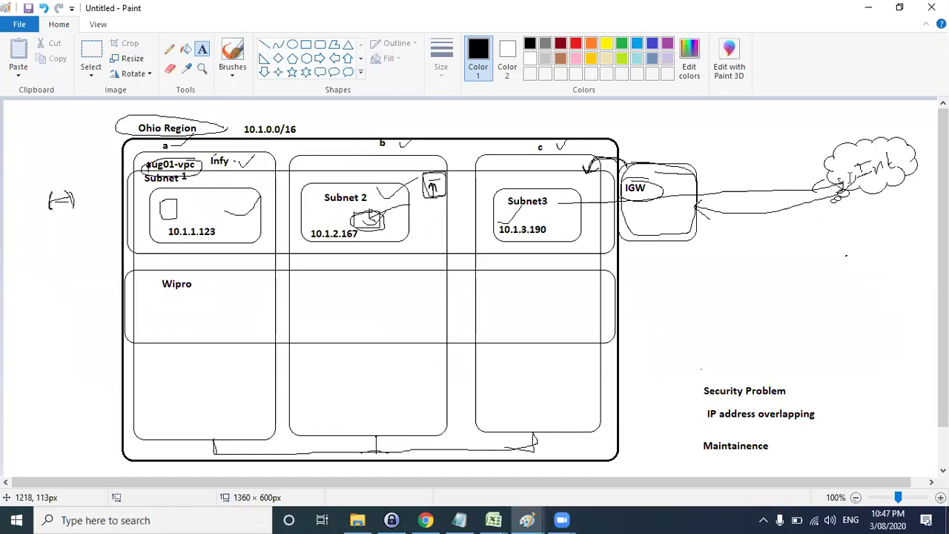
pyautogui.hotkey('alt', 'Tab')
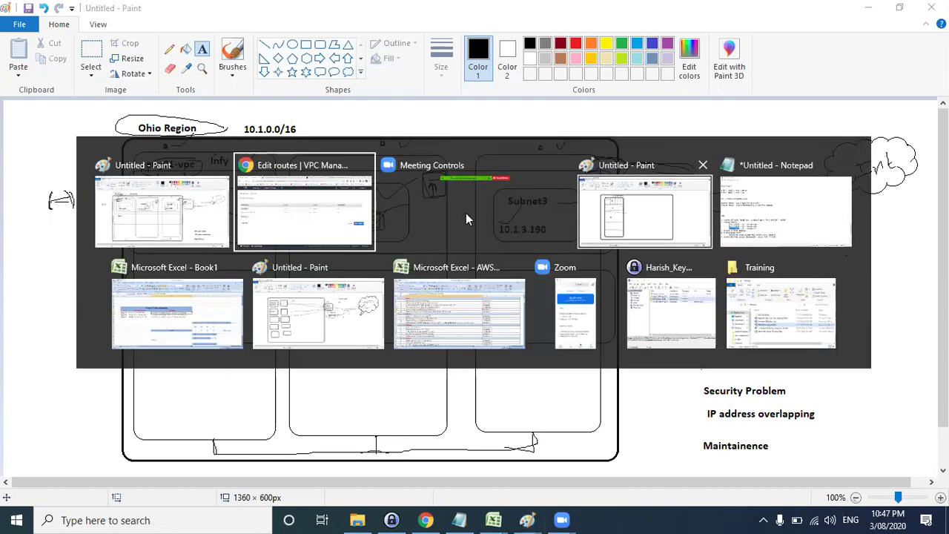
pyautogui.click(172, 217)
pyautogui.click(170, 49)
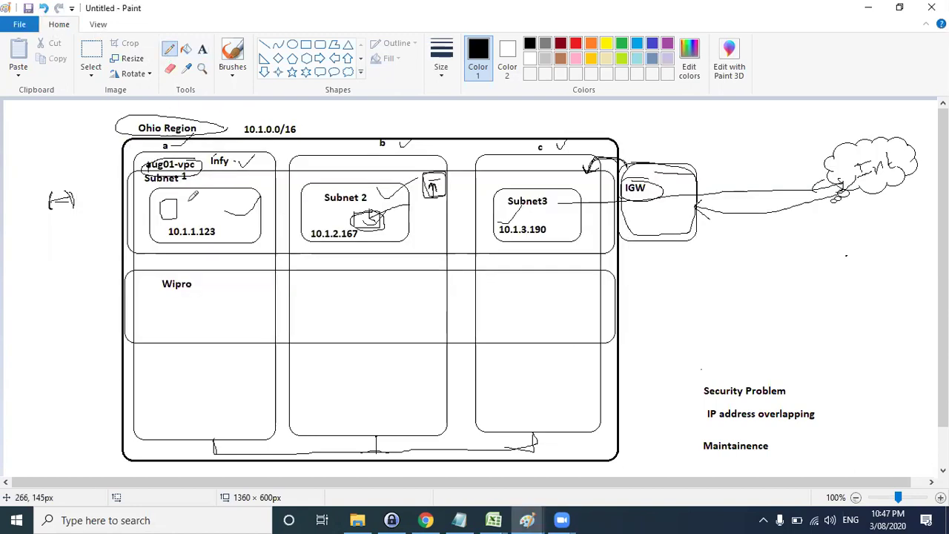
pyautogui.moveTo(179, 210)
pyautogui.mouseDown()
pyautogui.moveTo(326, 245)
pyautogui.moveTo(587, 245)
pyautogui.moveTo(604, 203)
pyautogui.moveTo(645, 193)
pyautogui.moveTo(826, 193)
pyautogui.moveTo(836, 183)
pyautogui.moveTo(845, 194)
pyautogui.moveTo(861, 191)
pyautogui.moveTo(636, 192)
pyautogui.mouseUp()
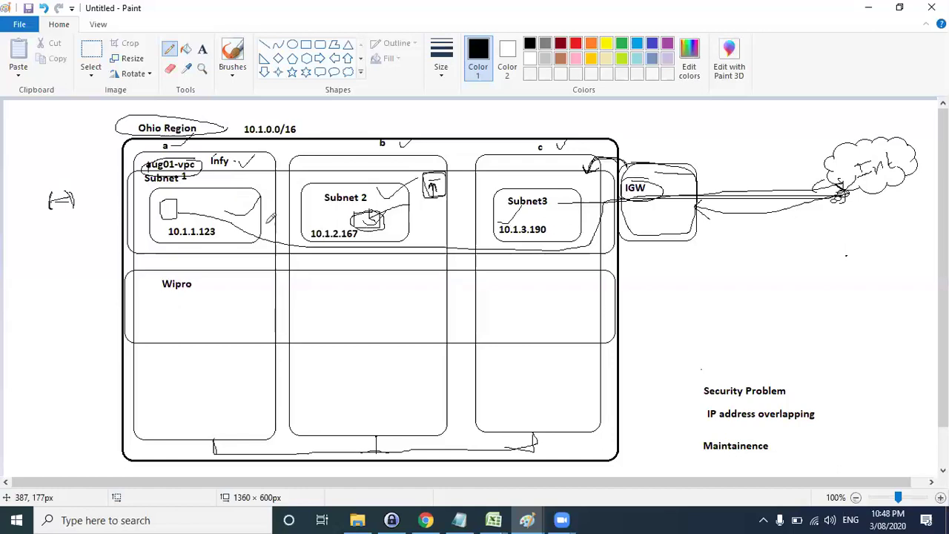
pyautogui.moveTo(190, 214)
pyautogui.mouseDown()
pyautogui.moveTo(514, 251)
pyautogui.moveTo(651, 214)
pyautogui.moveTo(642, 190)
pyautogui.moveTo(838, 182)
pyautogui.moveTo(831, 176)
pyautogui.moveTo(845, 191)
pyautogui.moveTo(657, 188)
pyautogui.moveTo(641, 243)
pyautogui.moveTo(380, 258)
pyautogui.moveTo(175, 210)
pyautogui.moveTo(191, 218)
pyautogui.mouseUp()
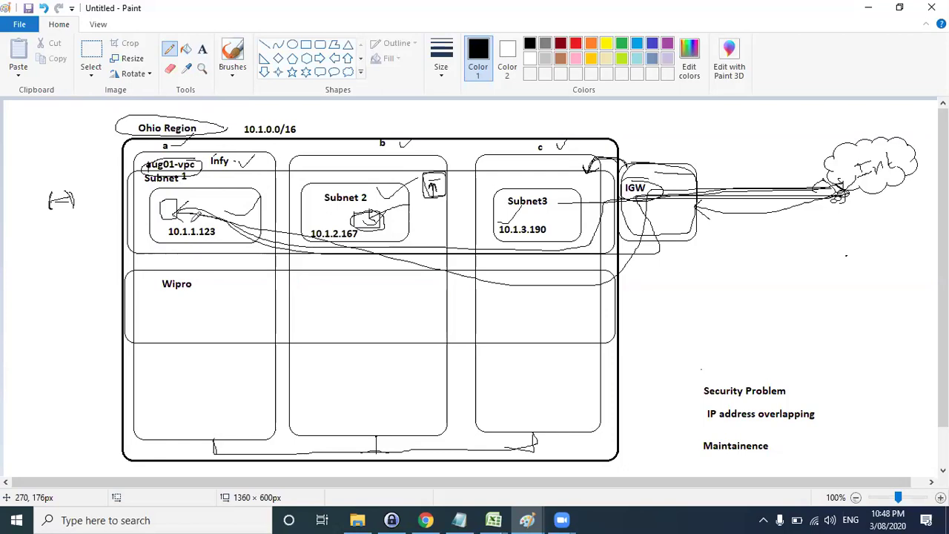
# Step: Return to the route editor in Chrome, add a route with destination 0.0.0.0/0, and open its target choices
pyautogui.hotkey('alt', 'Tab')
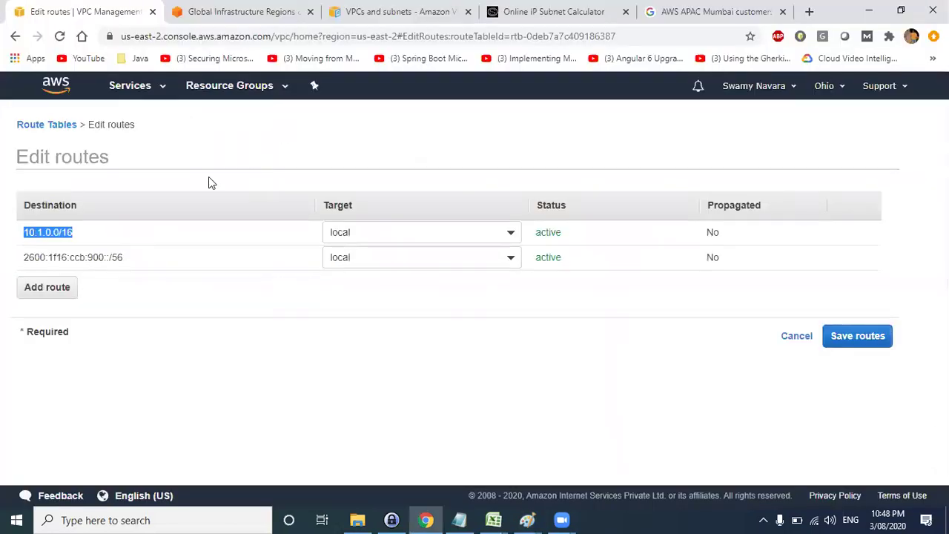
pyautogui.click(61, 288)
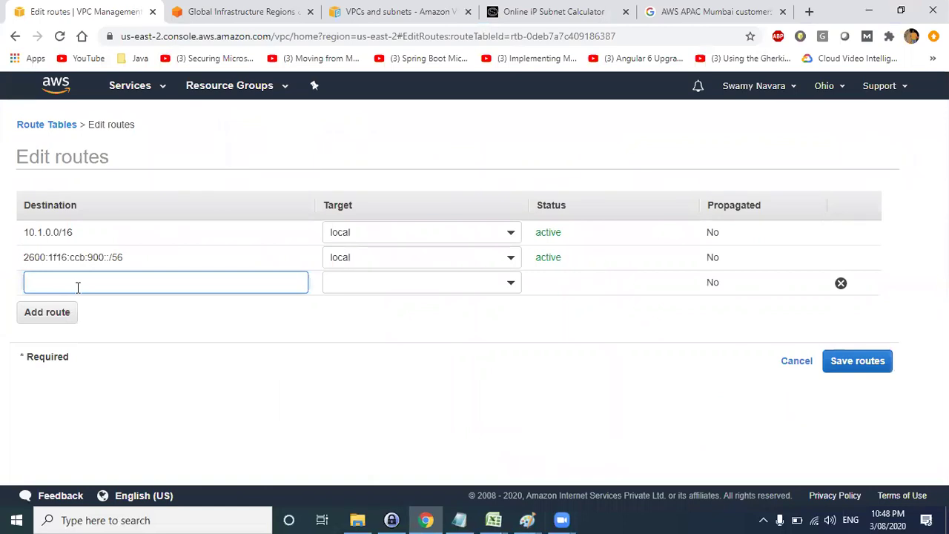
pyautogui.write('0.0.0.0/0')
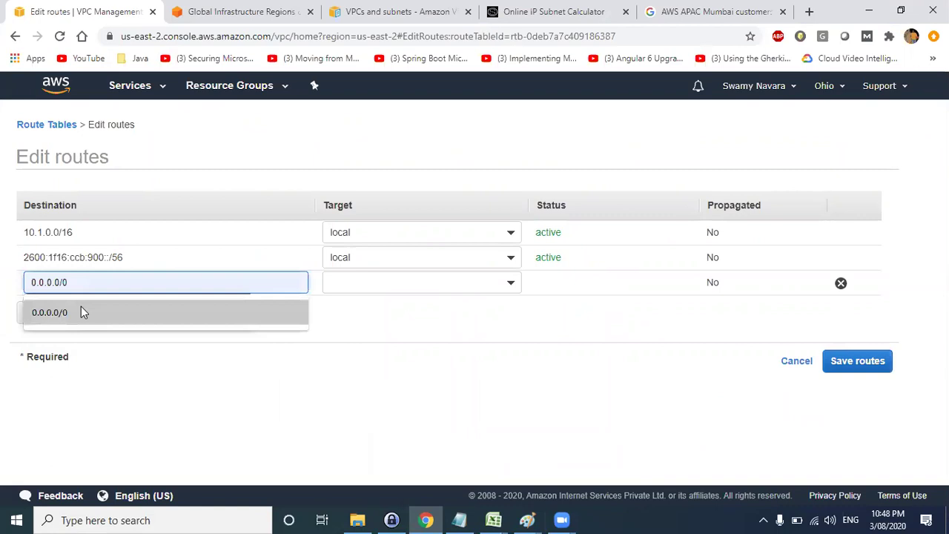
pyautogui.click(81, 310)
pyautogui.moveTo(89, 282); pyautogui.dragTo(28, 282)
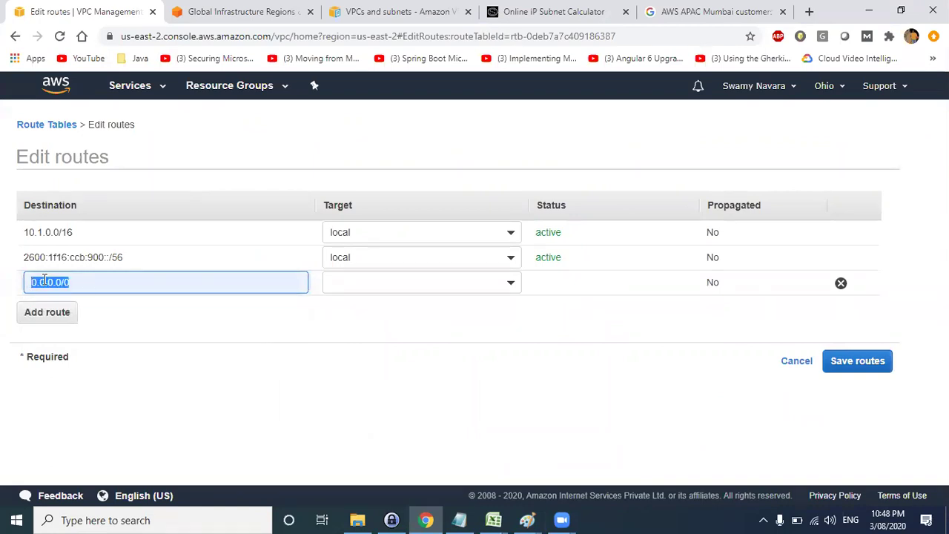
pyautogui.click(402, 281)
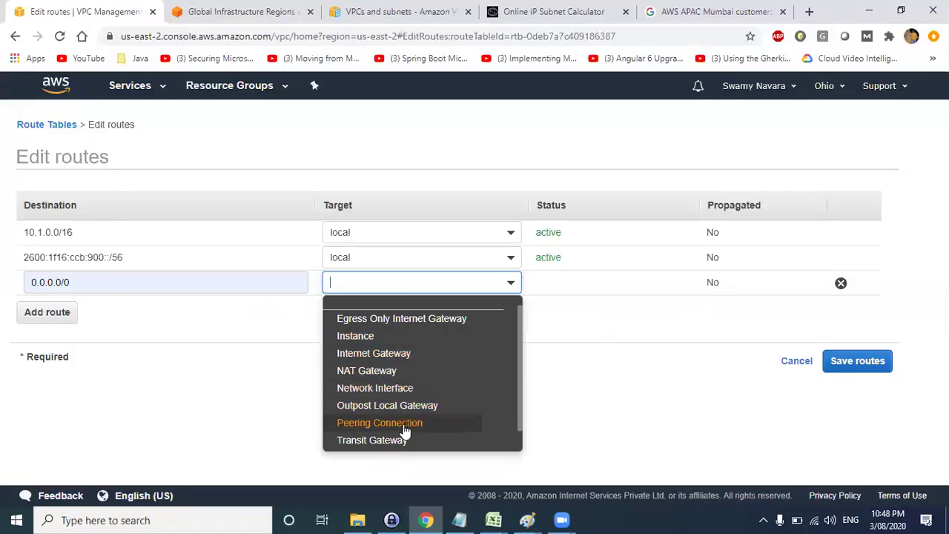
# Step: Target the 0.0.0.0/0 route at the aug01-igw internet gateway, save the routes and return to the route table list
pyautogui.scroll(-1, 415, 437)
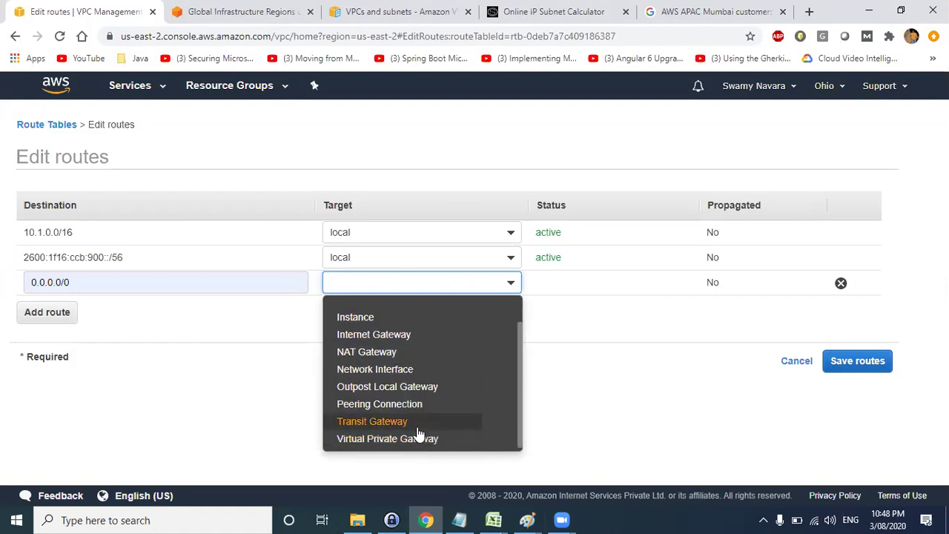
pyautogui.scroll(1, 415, 426)
pyautogui.scroll(-1, 382, 374)
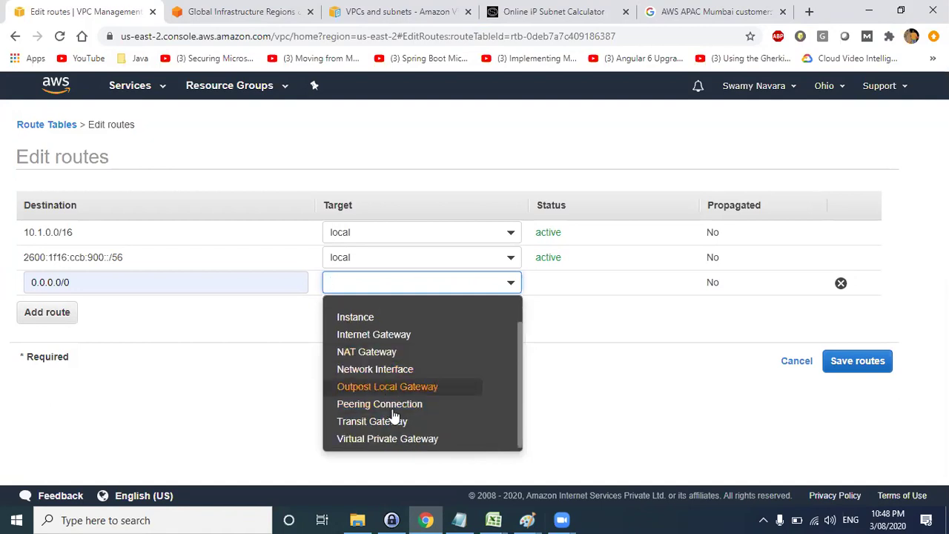
pyautogui.scroll(1, 374, 396)
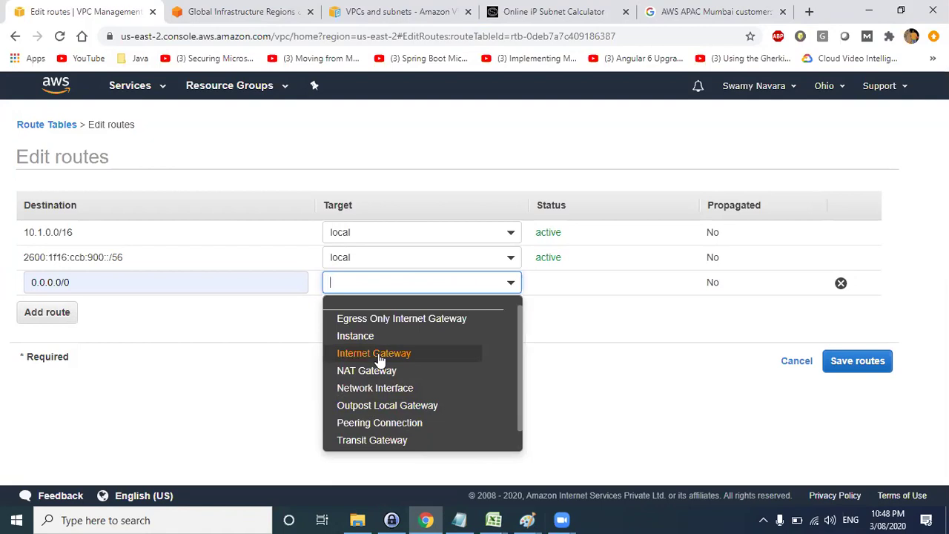
pyautogui.click(377, 354)
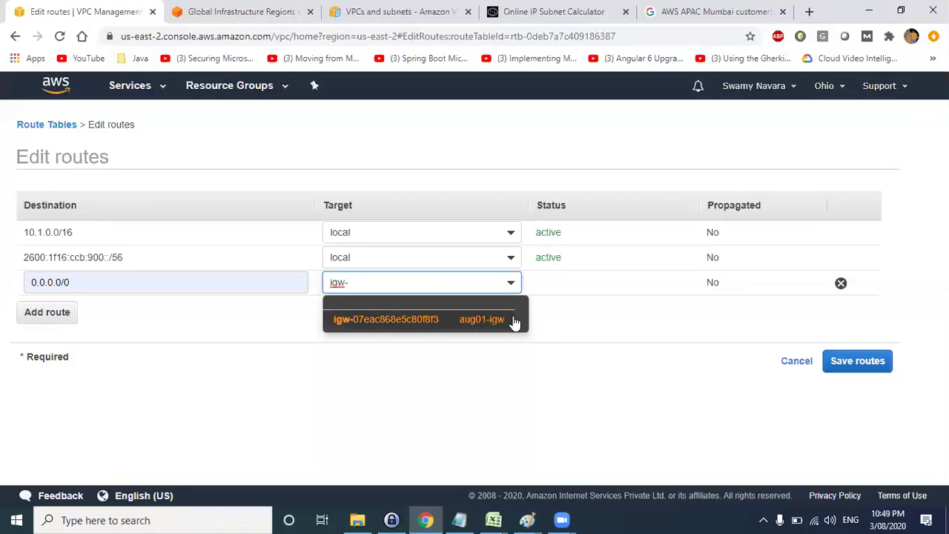
pyautogui.click(482, 321)
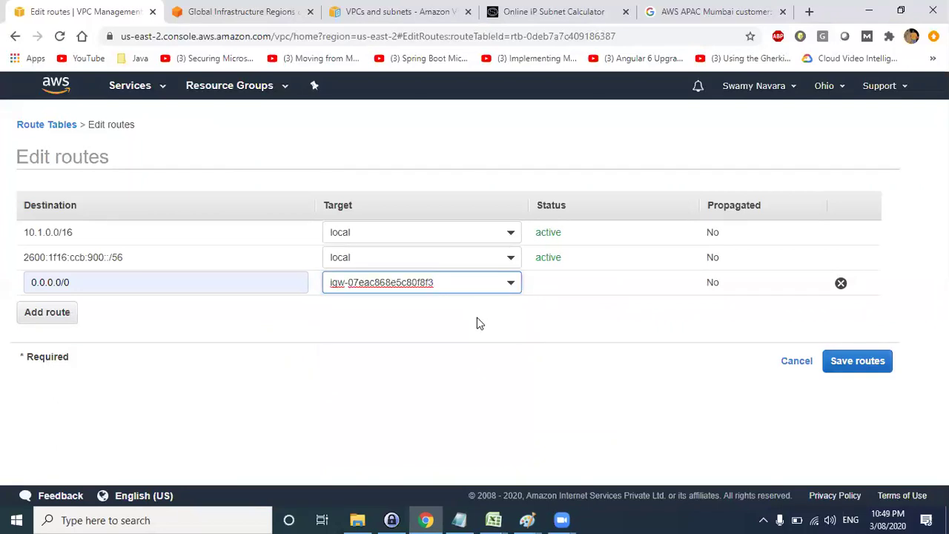
pyautogui.click(851, 363)
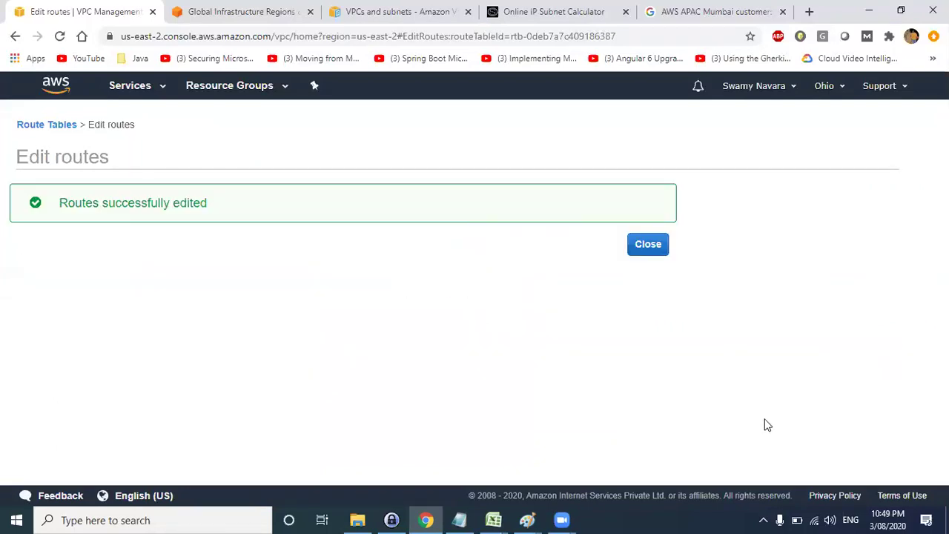
pyautogui.click(654, 245)
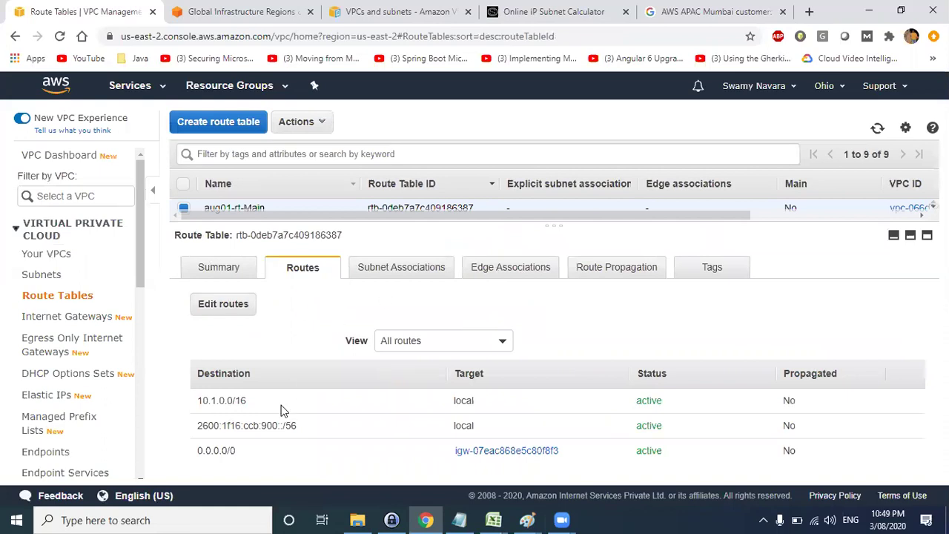
# Step: Examine the aug01-rt-Main routes, comparing the local 10.1.0.0/16 destination with the 0.0.0.0/0 destination and its internet gateway target
pyautogui.moveTo(248, 400); pyautogui.dragTo(197, 400)
pyautogui.moveTo(478, 401); pyautogui.dragTo(449, 403)
pyautogui.moveTo(237, 451); pyautogui.dragTo(196, 451)
pyautogui.moveTo(569, 450); pyautogui.dragTo(455, 454)
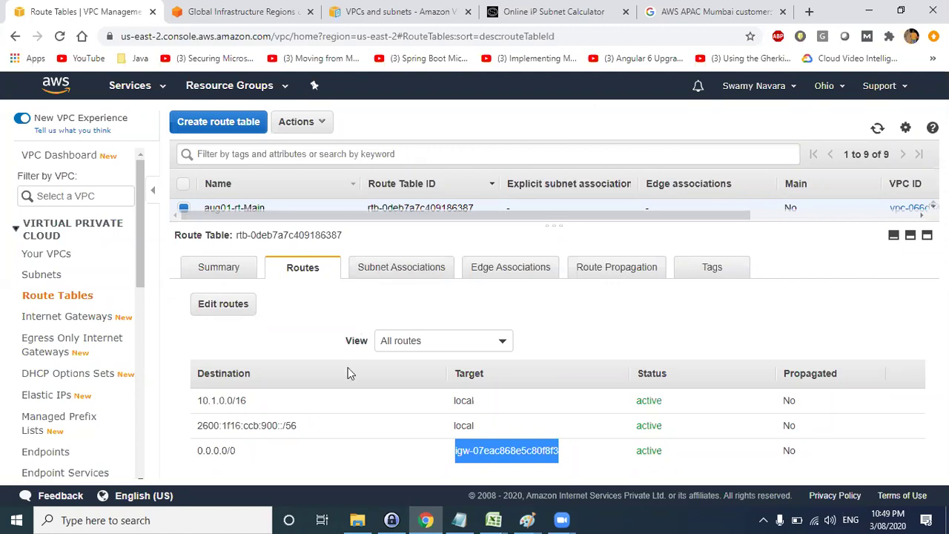
pyautogui.moveTo(243, 451); pyautogui.dragTo(198, 450)
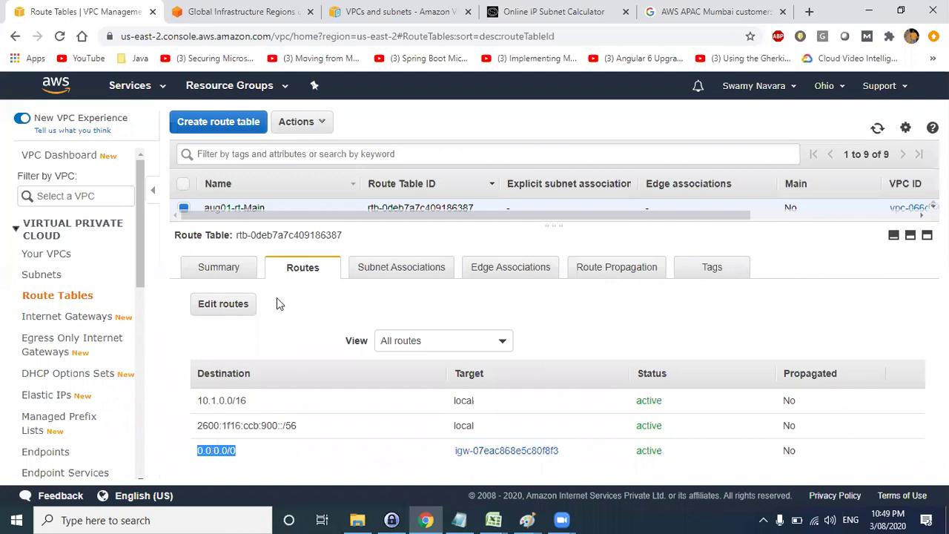
pyautogui.moveTo(247, 401); pyautogui.dragTo(203, 402)
pyautogui.moveTo(239, 455); pyautogui.dragTo(201, 452)
pyautogui.click(250, 458)
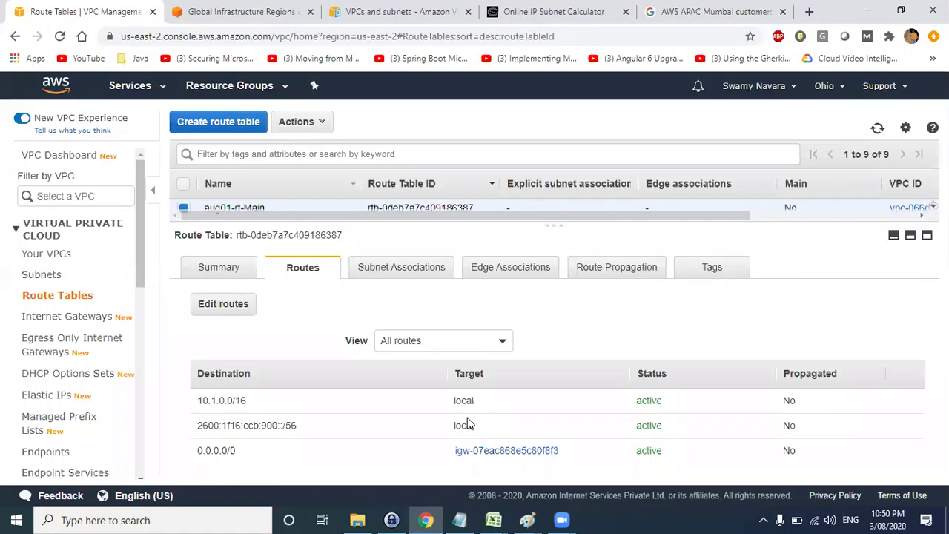
pyautogui.moveTo(237, 456); pyautogui.dragTo(186, 453)
pyautogui.moveTo(246, 459); pyautogui.dragTo(198, 458)
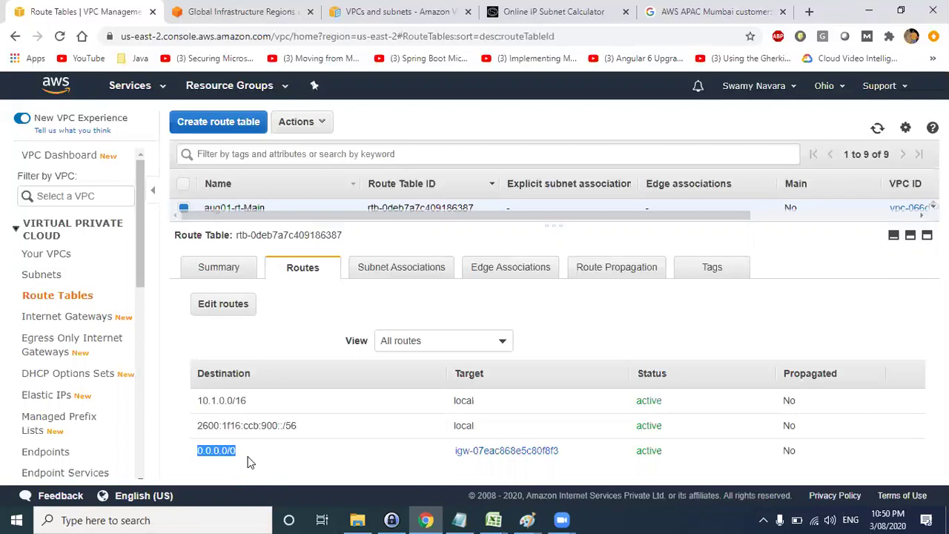
# Step: Switch to the Ohio Region diagram in Paint and outline the third octet of the Subnet 2 and Subnet 1 IP addresses
pyautogui.click(526, 519)
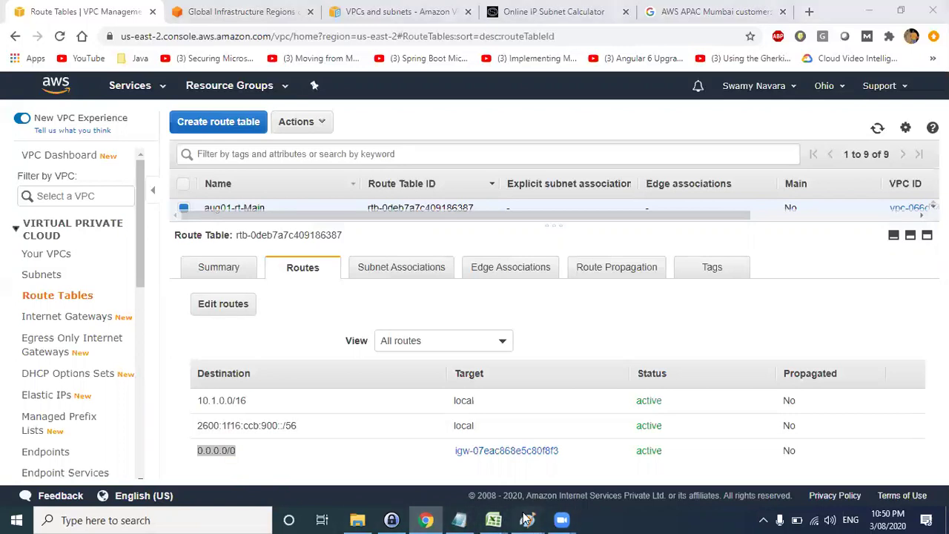
pyautogui.click(382, 456)
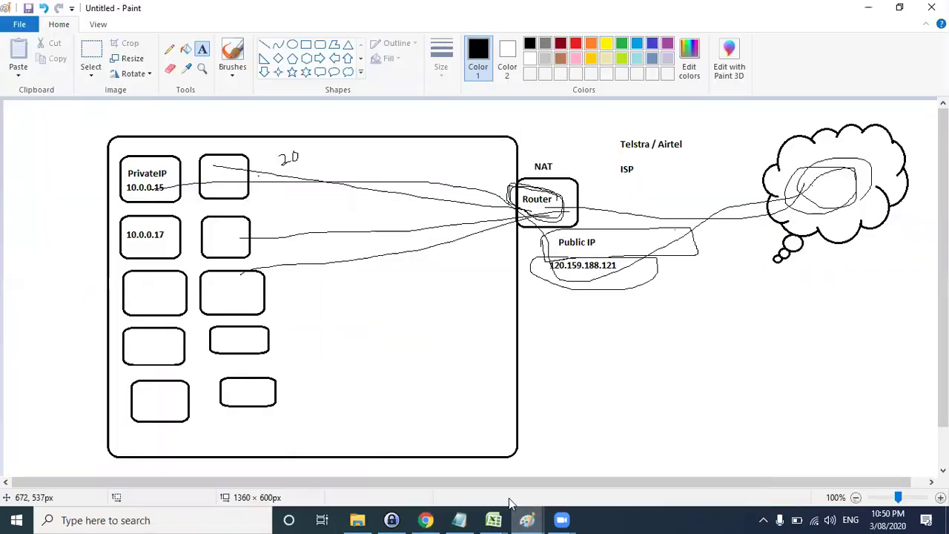
pyautogui.moveTo(519, 512)
pyautogui.click(675, 467)
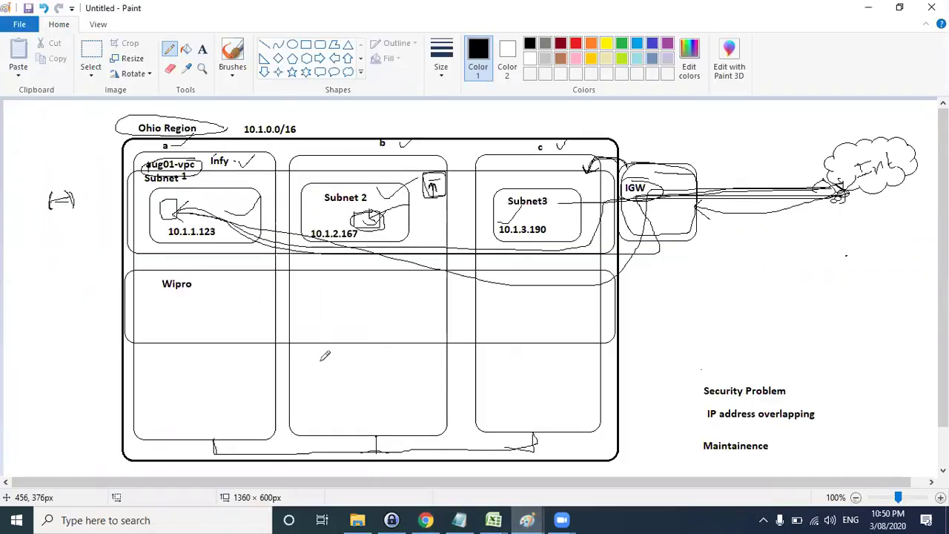
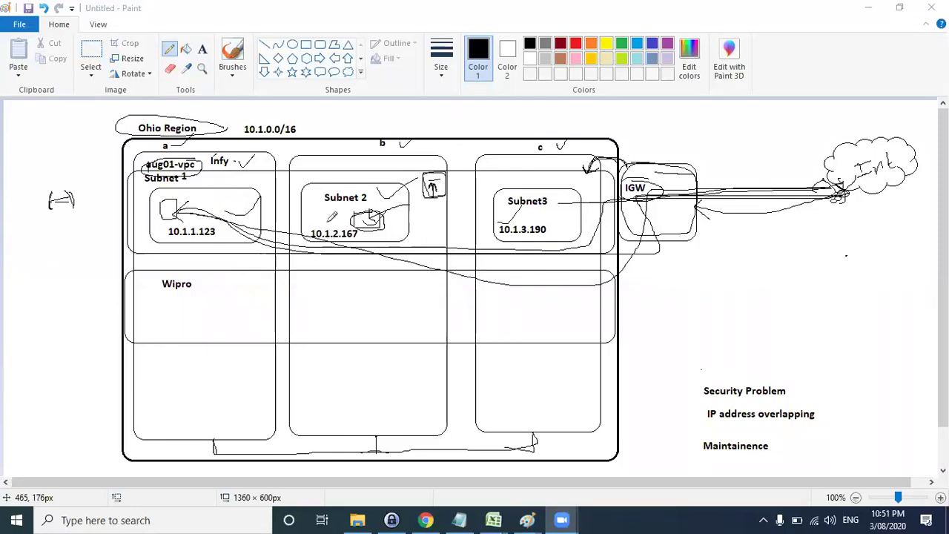
pyautogui.click(342, 226)
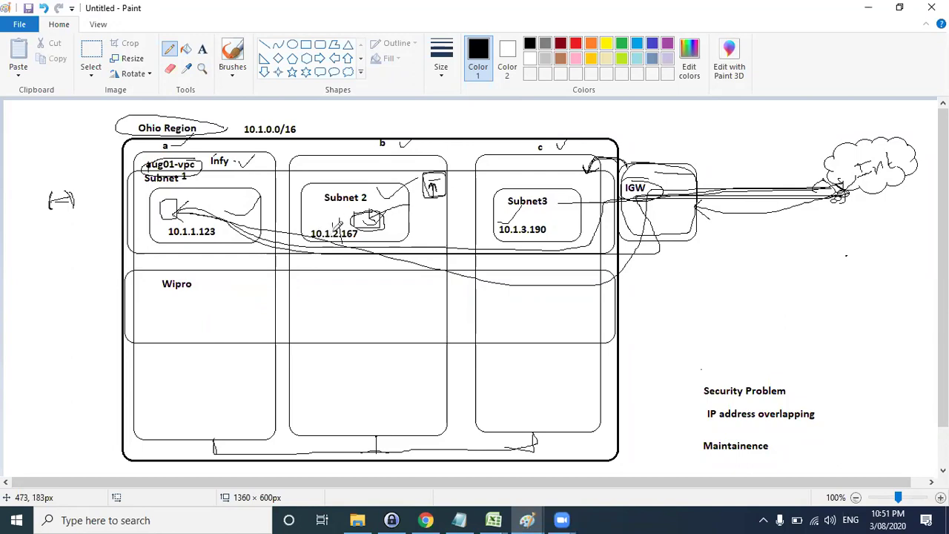
pyautogui.moveTo(338, 237); pyautogui.dragTo(349, 206)
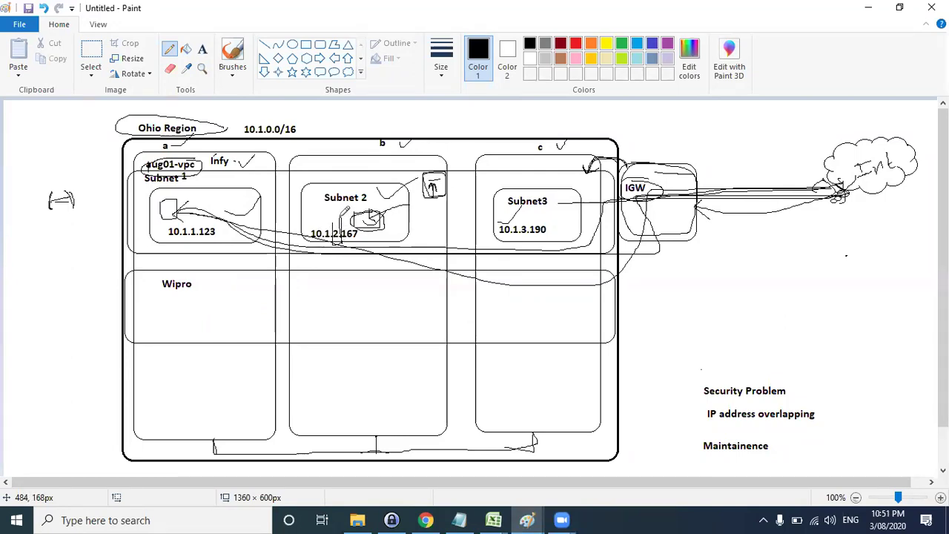
pyautogui.moveTo(194, 216)
pyautogui.mouseDown()
pyautogui.moveTo(193, 246)
pyautogui.moveTo(195, 215)
pyautogui.mouseUp()
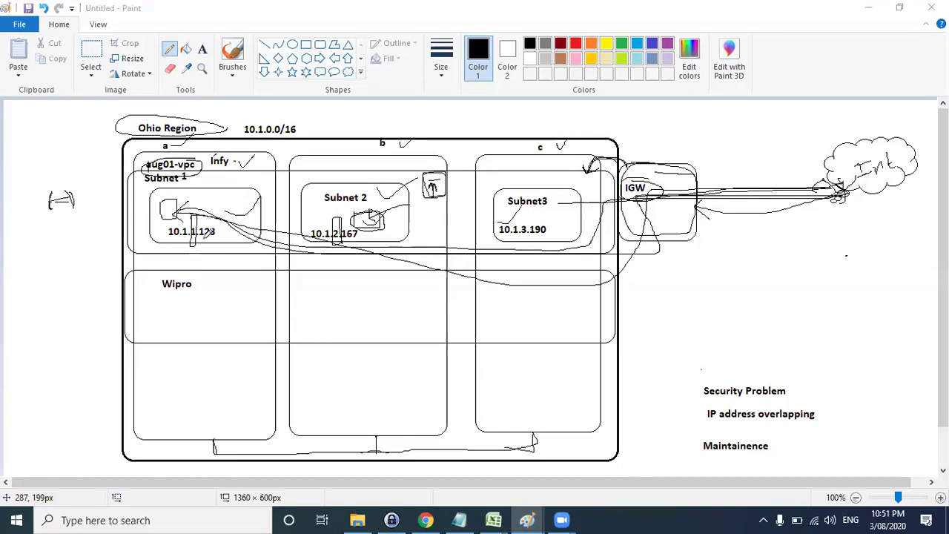
# Step: Switch to the Notepad lab notes and insert three blank lines after the us-east-2c subnet entry
pyautogui.hotkey('alt', 'Tab')
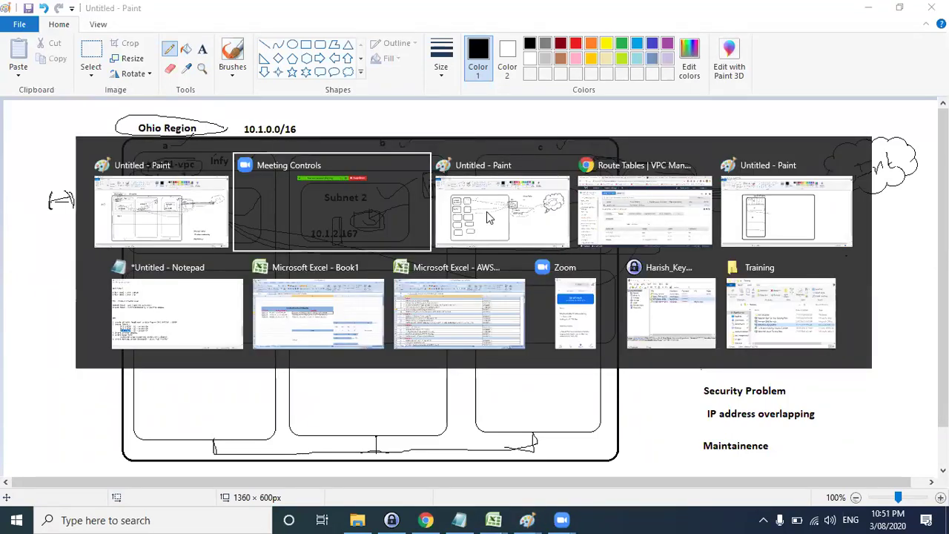
pyautogui.click(157, 319)
pyautogui.click(279, 373)
pyautogui.press('Return')
pyautogui.press('Return')
pyautogui.press('Return')
# Step: Copy the CIDR 10.1.1.0/24 from the us-east-2a entry onto a separate line beneath it, leaving a blank line between them
pyautogui.click(60, 345)
pyautogui.keyDown('shift'); pyautogui.click(136, 343); pyautogui.keyUp('shift')
pyautogui.hotkey('ctrl', 'c')
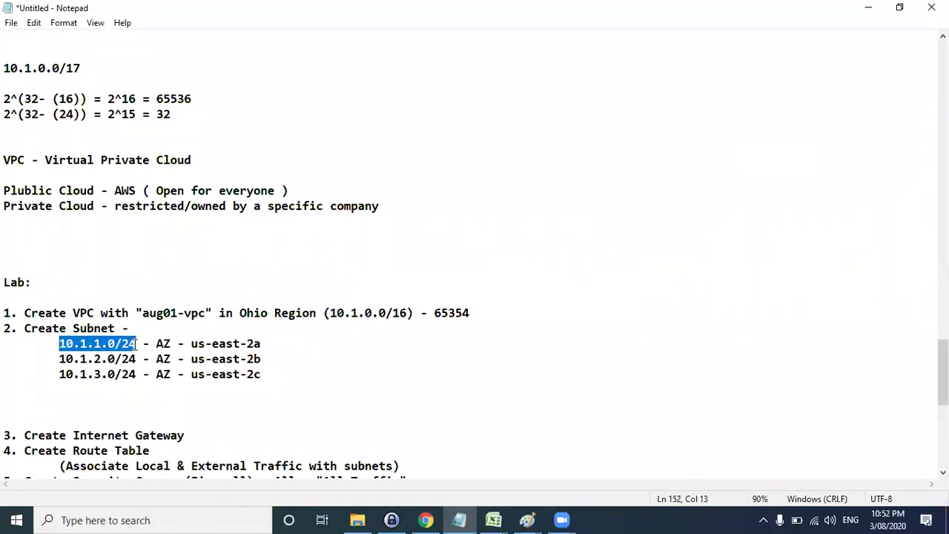
pyautogui.click(81, 358)
pyautogui.click(56, 359)
pyautogui.click(281, 347)
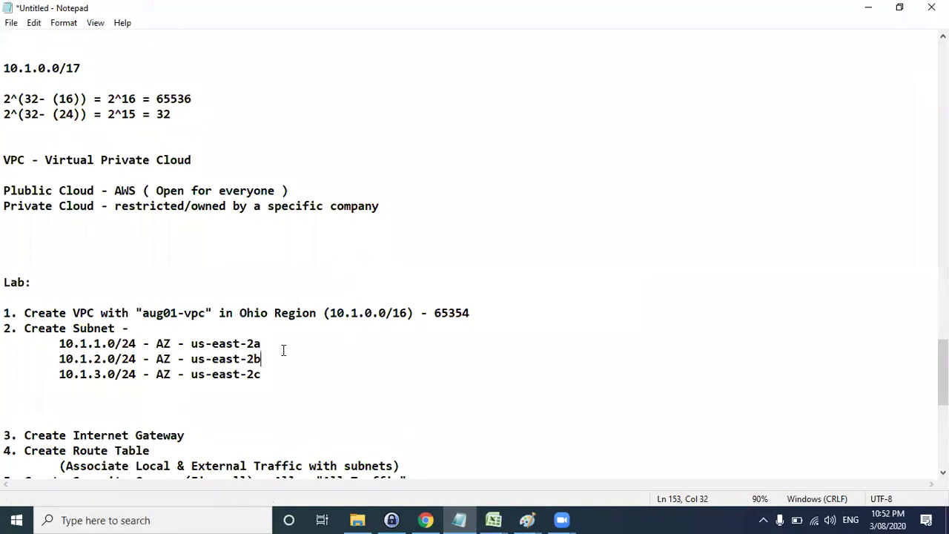
pyautogui.press('Return')
pyautogui.press('Return')
pyautogui.hotkey('ctrl', 'v')
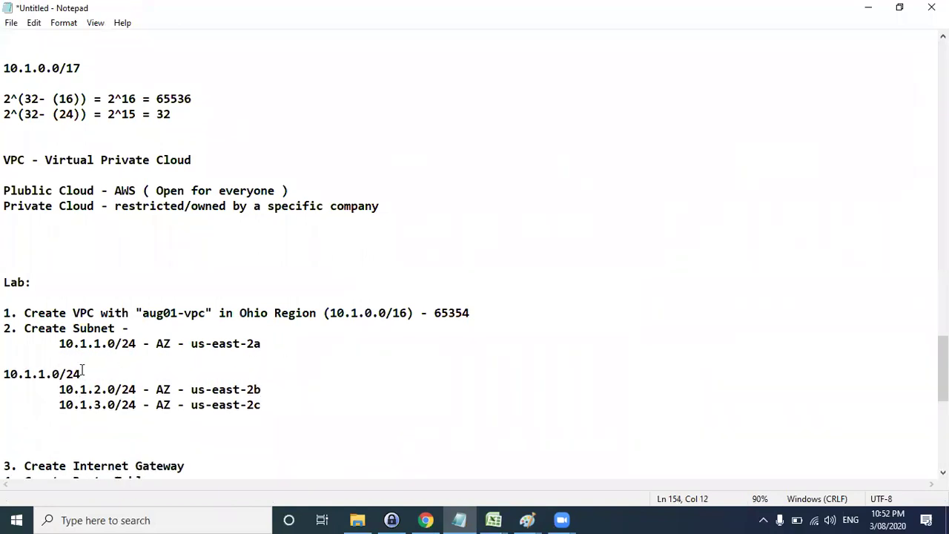
# Step: Compare the VPC range 10.1.0.0/16 with the 10.1.1.0/24 and 10.1.2.0/24 subnet ranges and their availability zones in the notes
pyautogui.moveTo(138, 342); pyautogui.dragTo(58, 343)
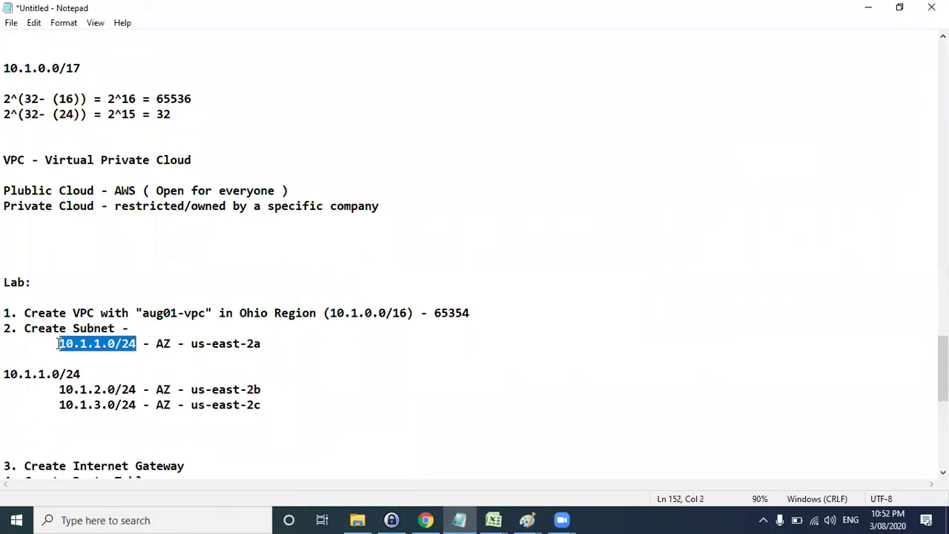
pyautogui.click(331, 312)
pyautogui.moveTo(331, 312); pyautogui.dragTo(409, 312)
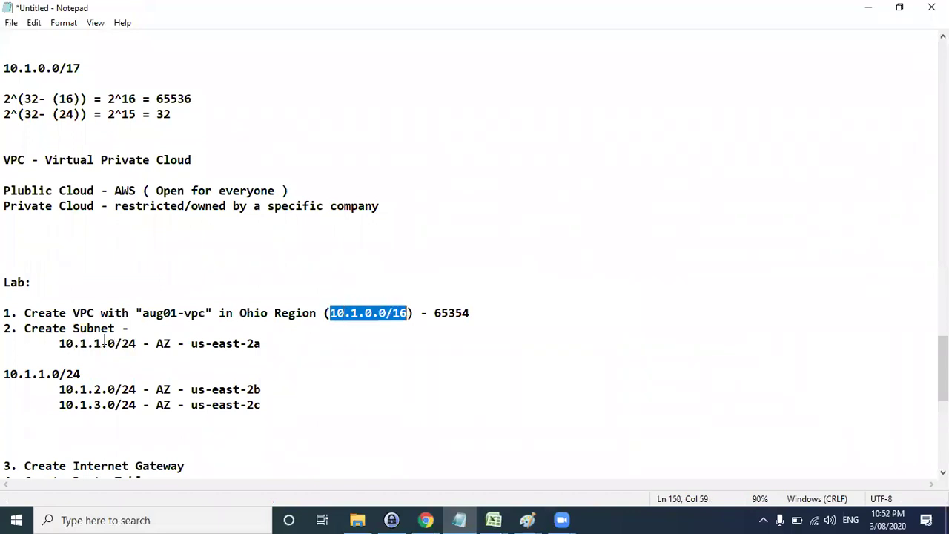
pyautogui.moveTo(138, 342); pyautogui.dragTo(59, 343)
pyautogui.moveTo(227, 343); pyautogui.dragTo(270, 343)
pyautogui.moveTo(85, 375); pyautogui.dragTo(3, 367)
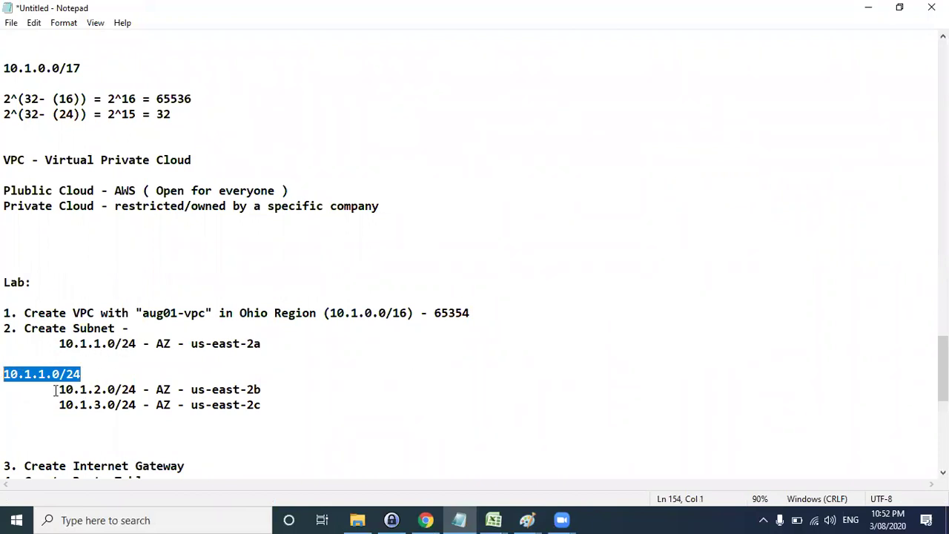
pyautogui.moveTo(55, 390); pyautogui.dragTo(142, 389)
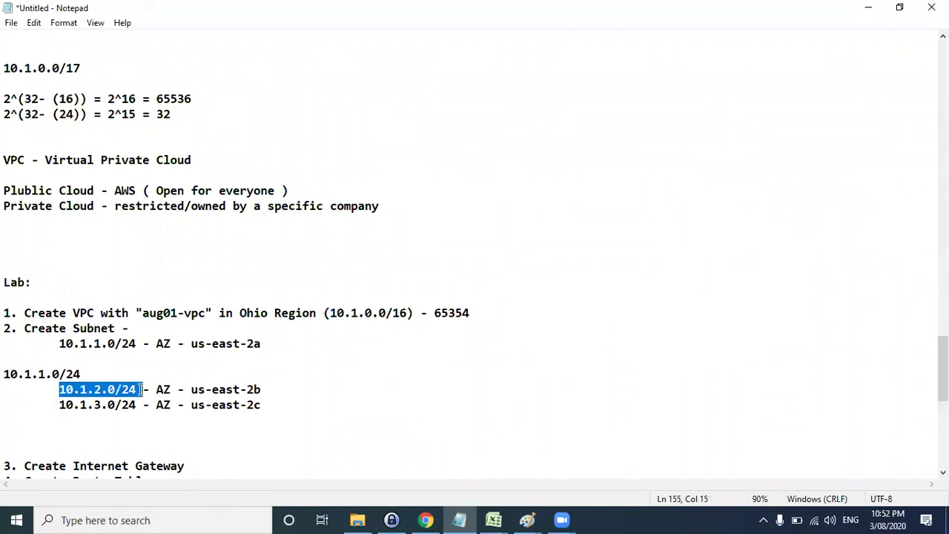
# Step: Insert two line breaks after the copied 10.1.1.0/24 line
pyautogui.click(92, 374)
pyautogui.press('Return')
pyautogui.press('Return')
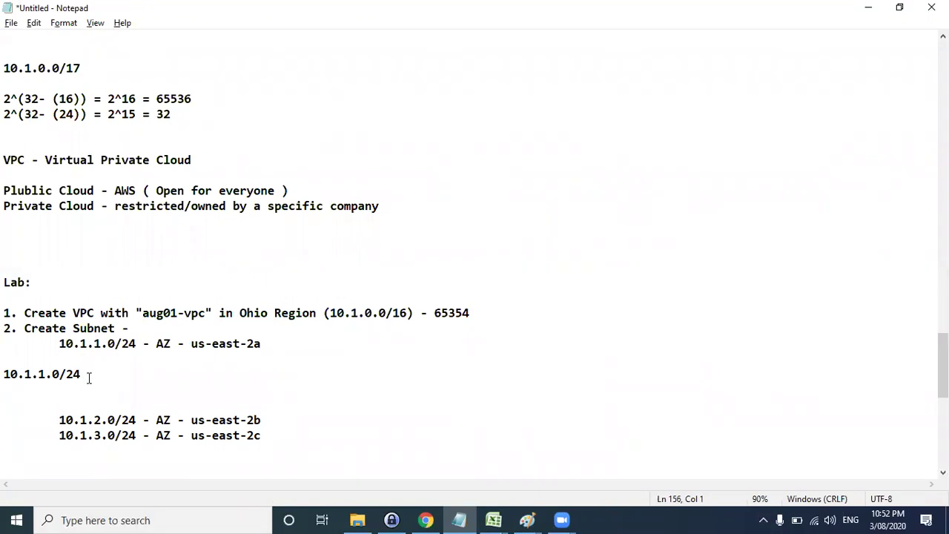
# Step: Switch to the AWS VPC console in Chrome, enlarge the route table list pane and open the Subnets list
pyautogui.hotkey('alt', 'Tab')
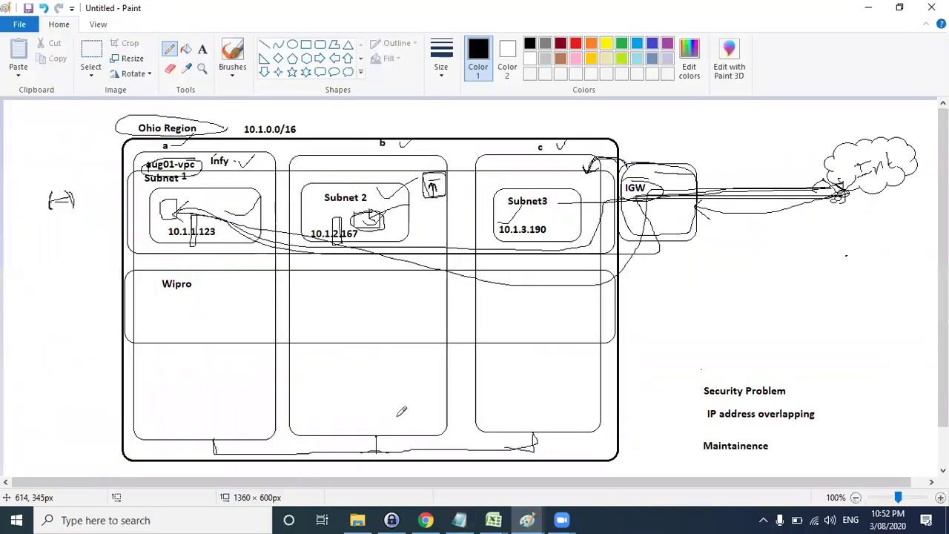
pyautogui.click(424, 520)
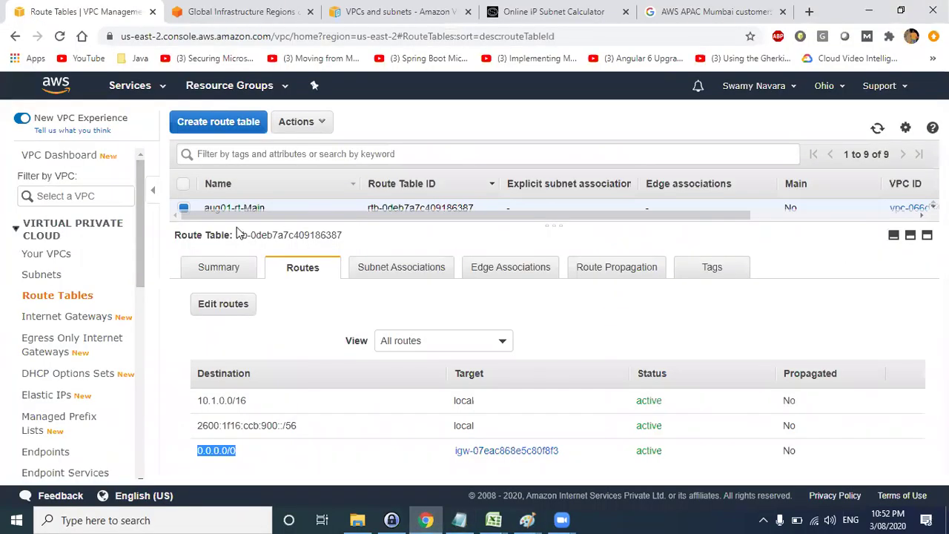
pyautogui.moveTo(237, 221); pyautogui.dragTo(233, 319)
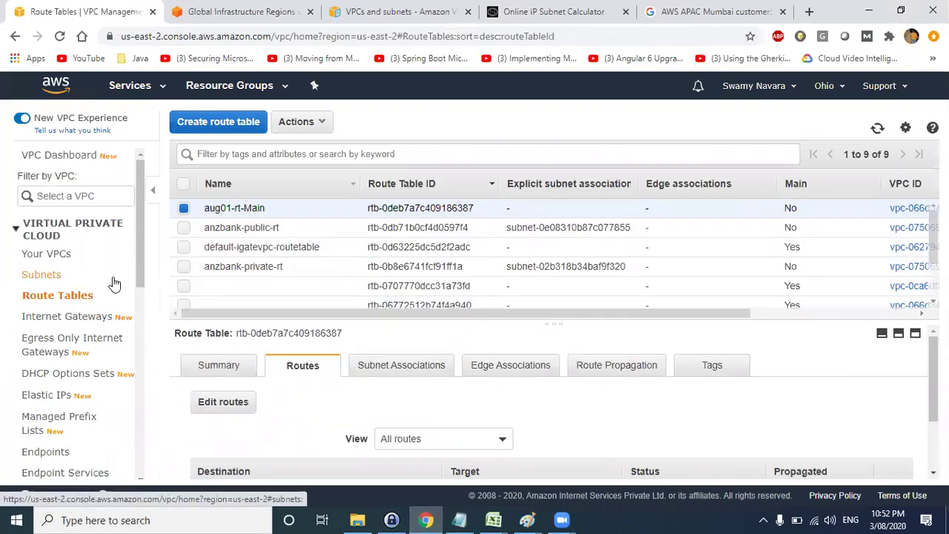
pyautogui.click(76, 283)
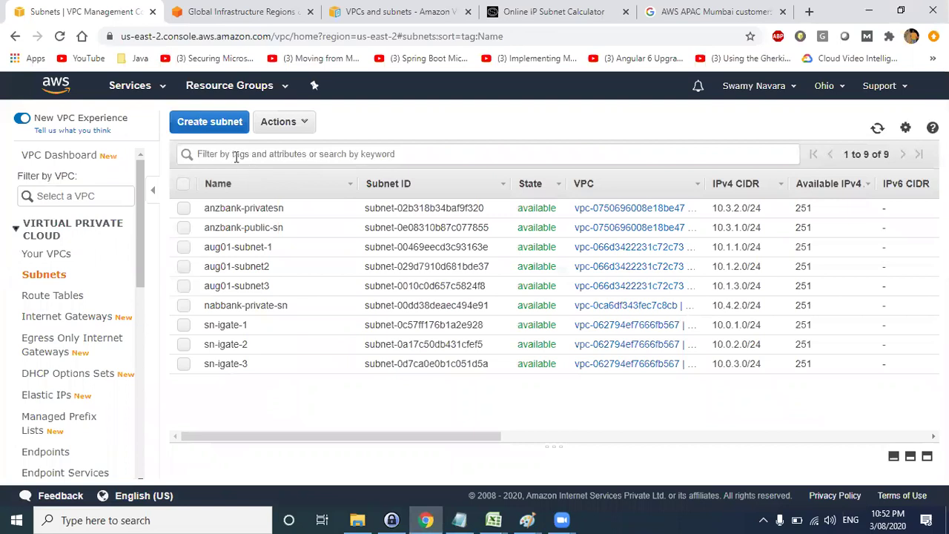
# Step: Start a new subnet named aug01-subnet4 in aug01-vpc with availability zone us-east-2b
pyautogui.click(221, 125)
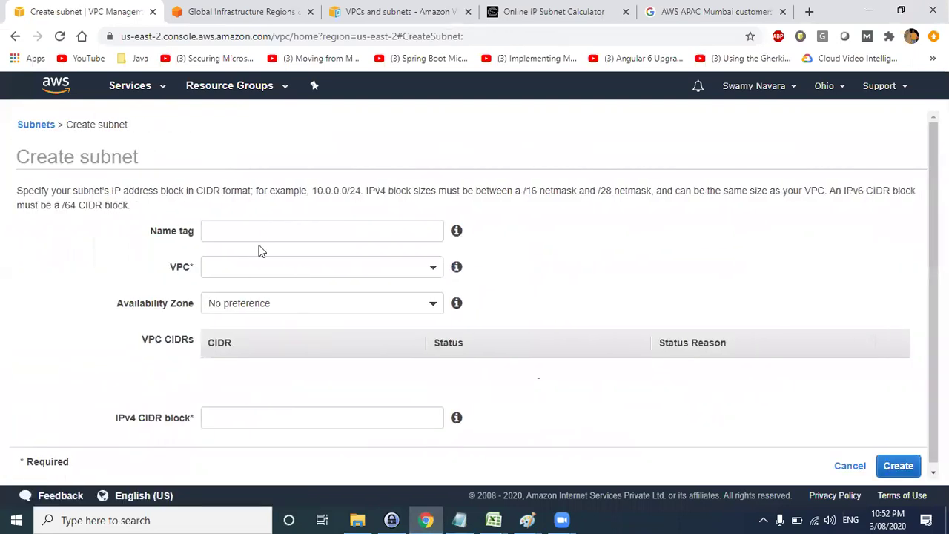
pyautogui.click(259, 236)
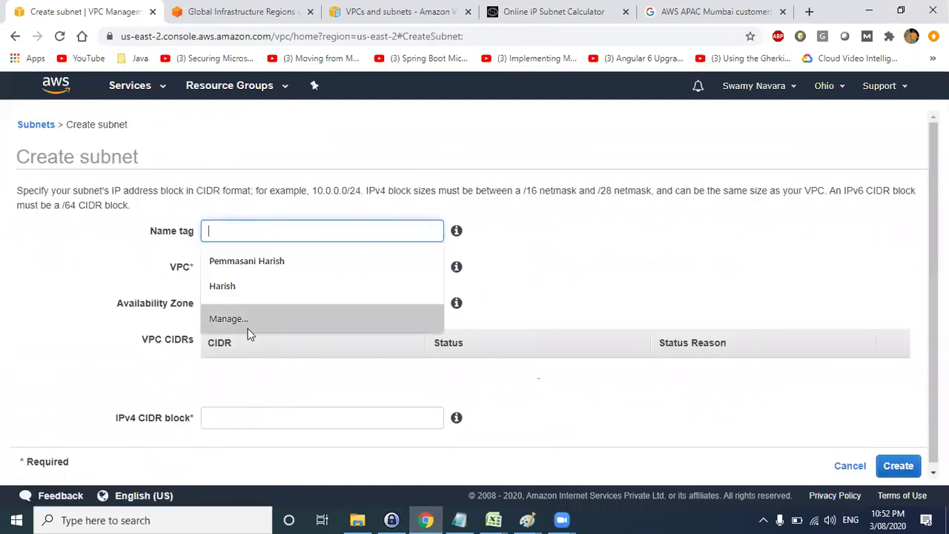
pyautogui.write('au')
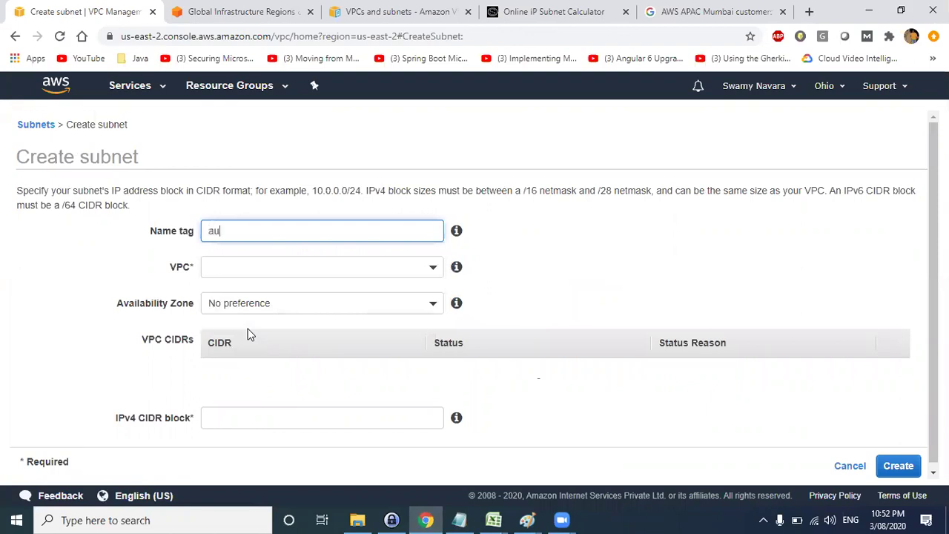
pyautogui.write('g01-subnet4')
pyautogui.click(267, 269)
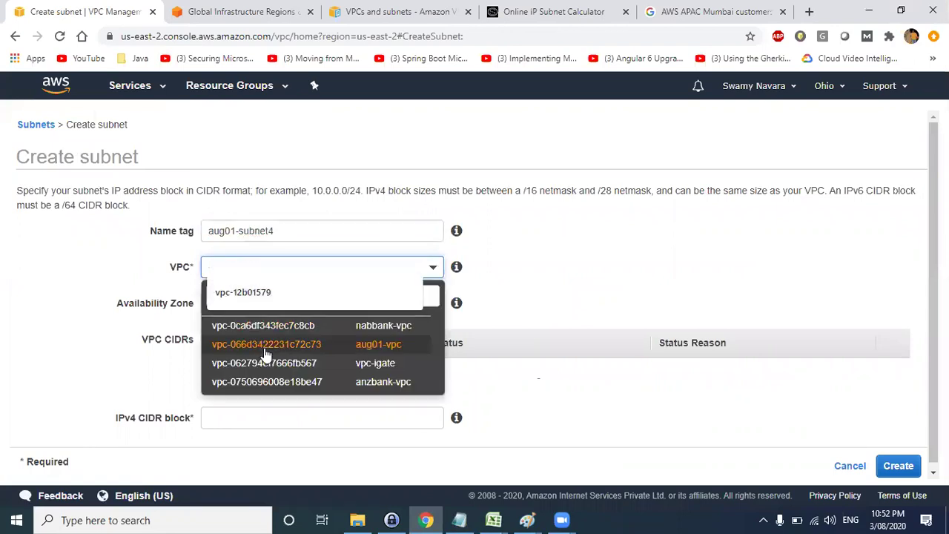
pyautogui.click(267, 342)
pyautogui.click(271, 302)
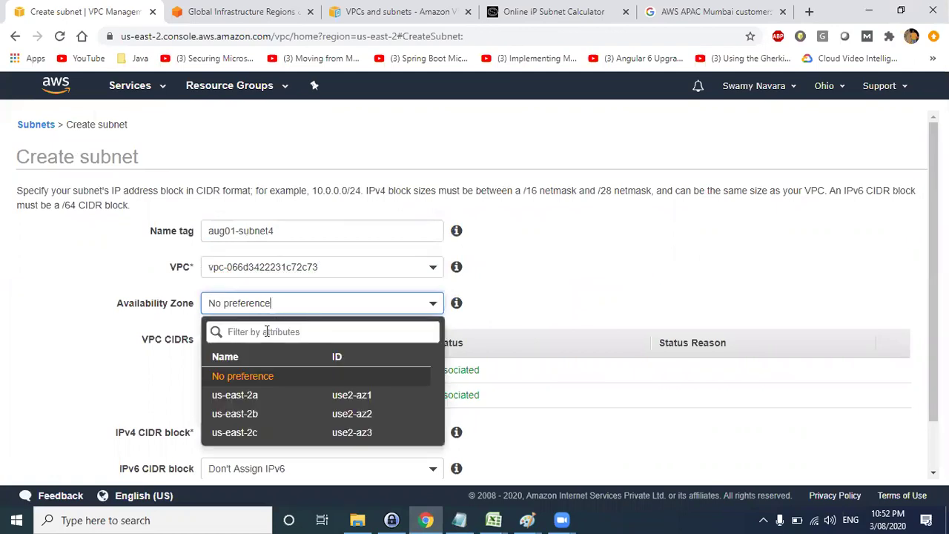
pyautogui.click(267, 414)
# Step: Try to create the subnet with the IPv4 CIDR block 10.1.2.0/24
pyautogui.scroll(-1, 223, 326)
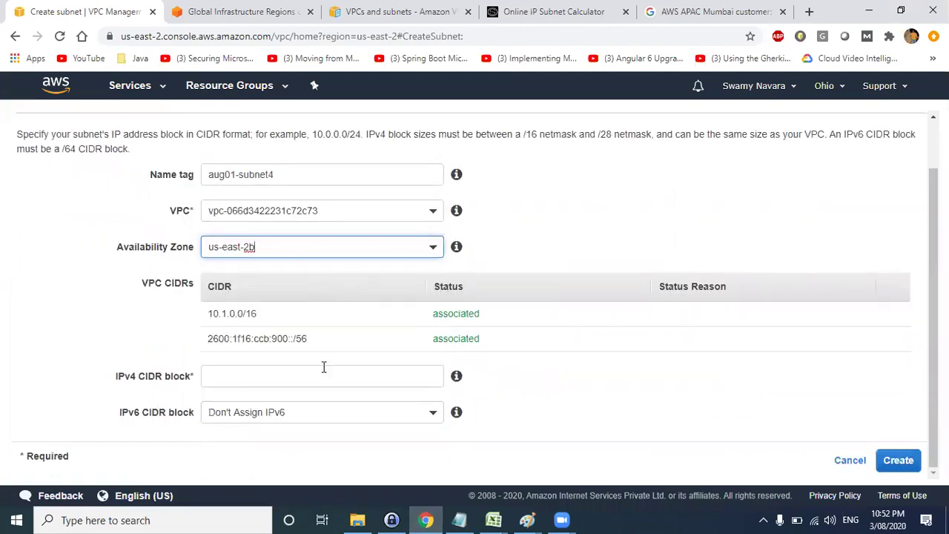
pyautogui.click(276, 376)
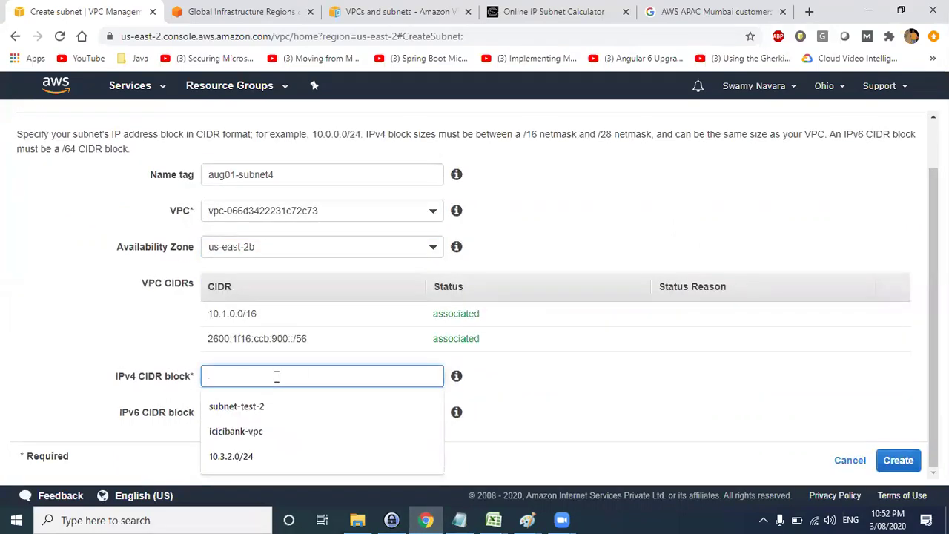
pyautogui.write('10')
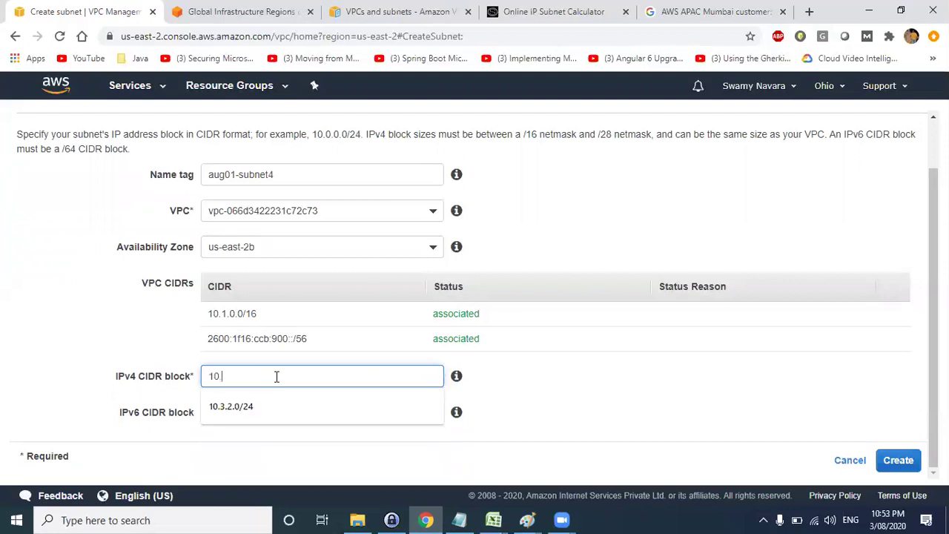
pyautogui.write('.1.2.0/24')
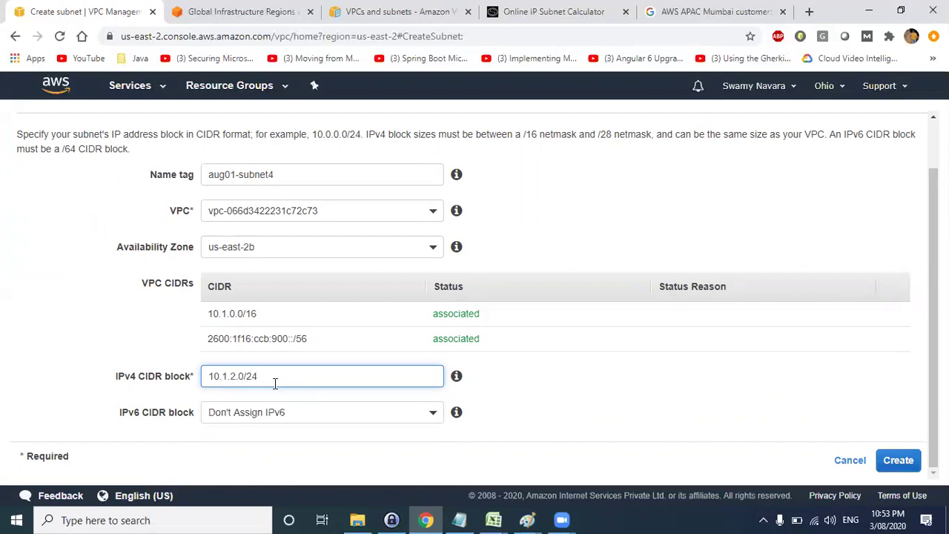
pyautogui.moveTo(274, 383); pyautogui.dragTo(202, 384)
pyautogui.click(897, 460)
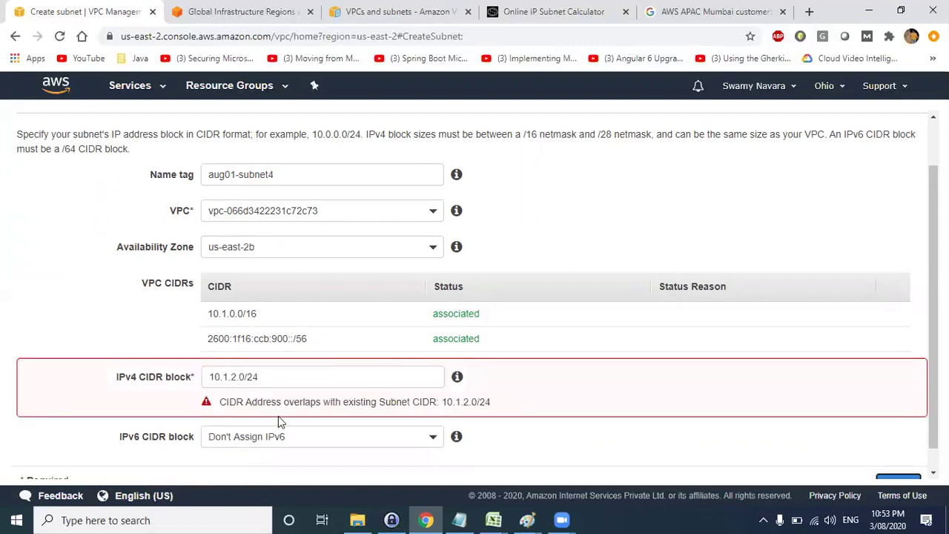
# Step: Check the IPv4 CIDR validation message and change the subnet's block to 10.1.4.0/24
pyautogui.moveTo(220, 401); pyautogui.dragTo(494, 404)
pyautogui.click(444, 401)
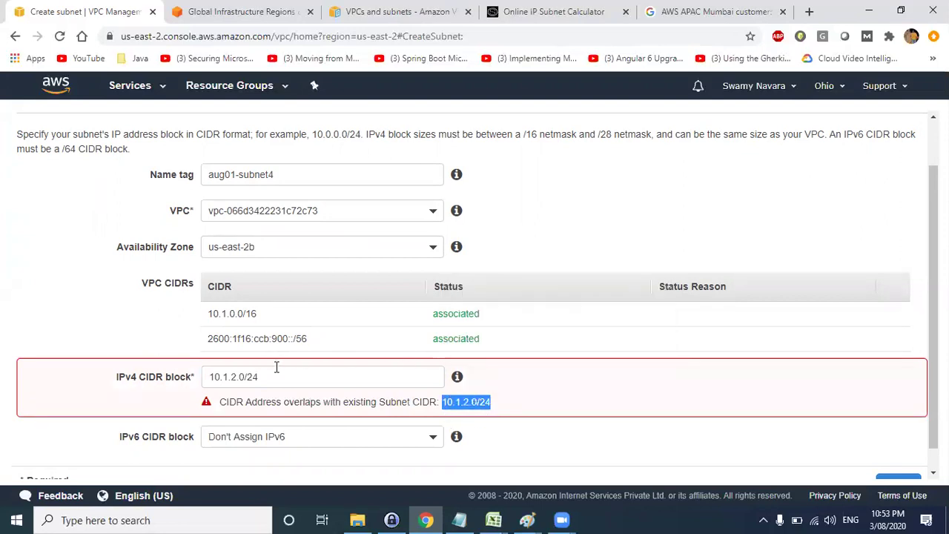
pyautogui.moveTo(250, 378); pyautogui.dragTo(272, 374)
pyautogui.click(236, 379)
pyautogui.hotkey('shift', 'Left')
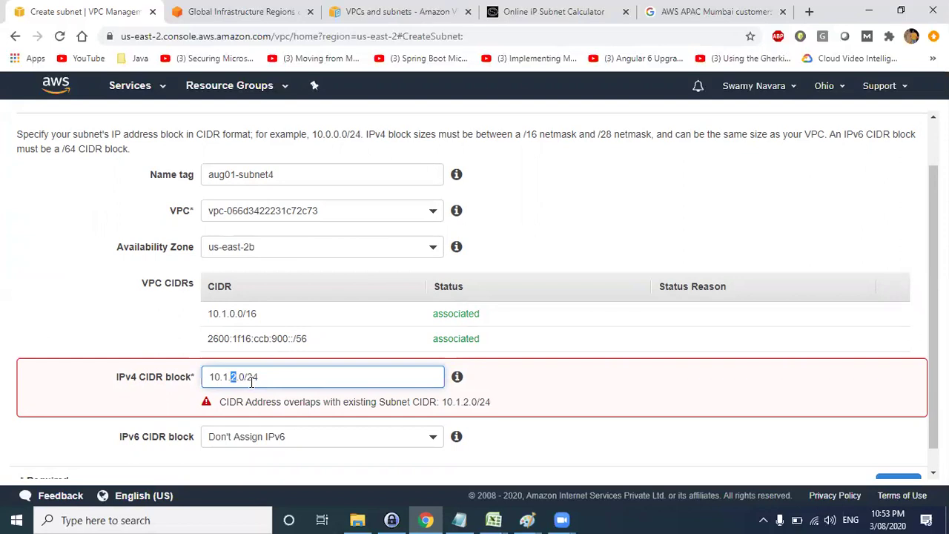
pyautogui.write('4')
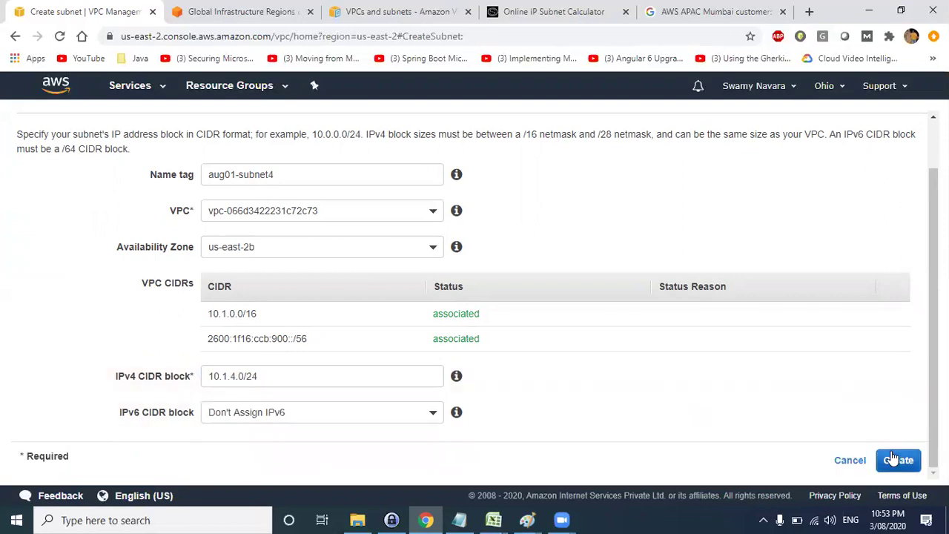
# Step: Clear the IPv4 CIDR block of the new subnet
pyautogui.click(232, 376)
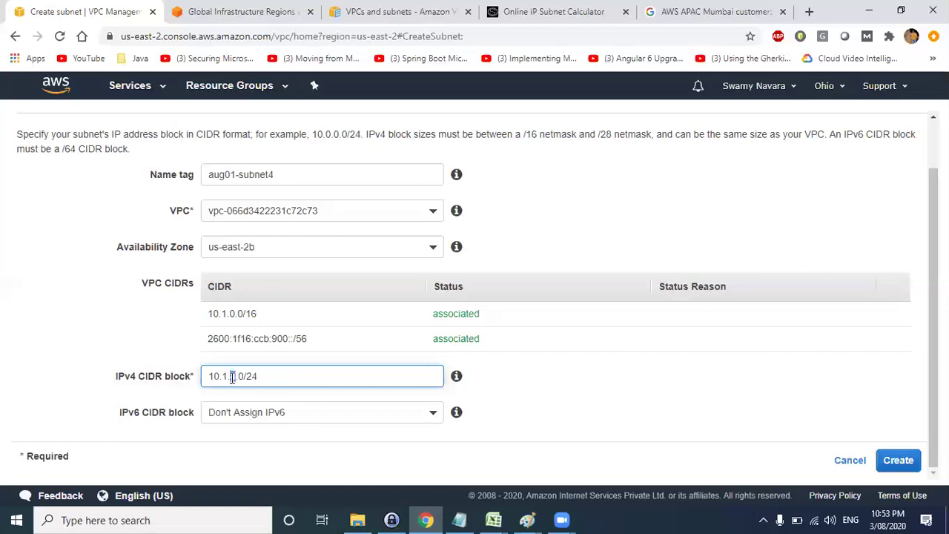
pyautogui.moveTo(256, 376); pyautogui.dragTo(175, 376)
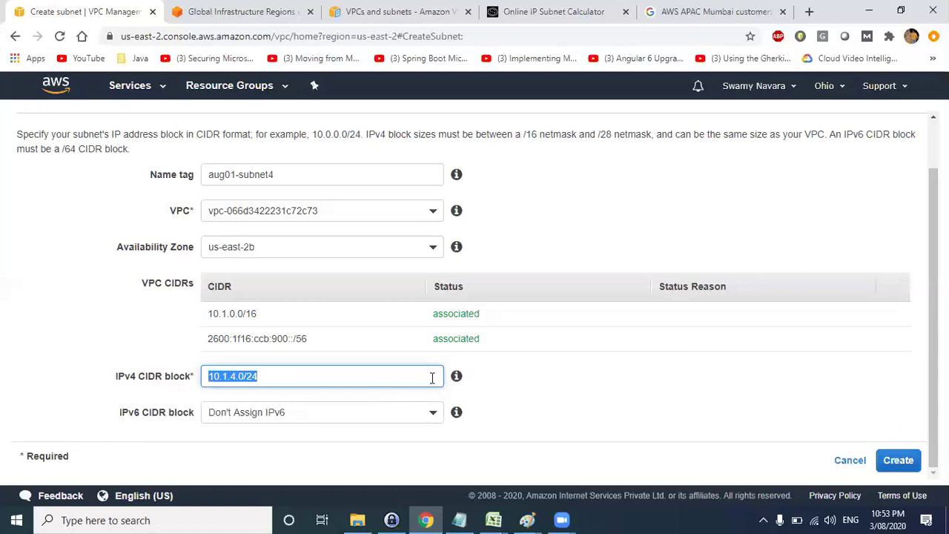
pyautogui.press('BackSpace')
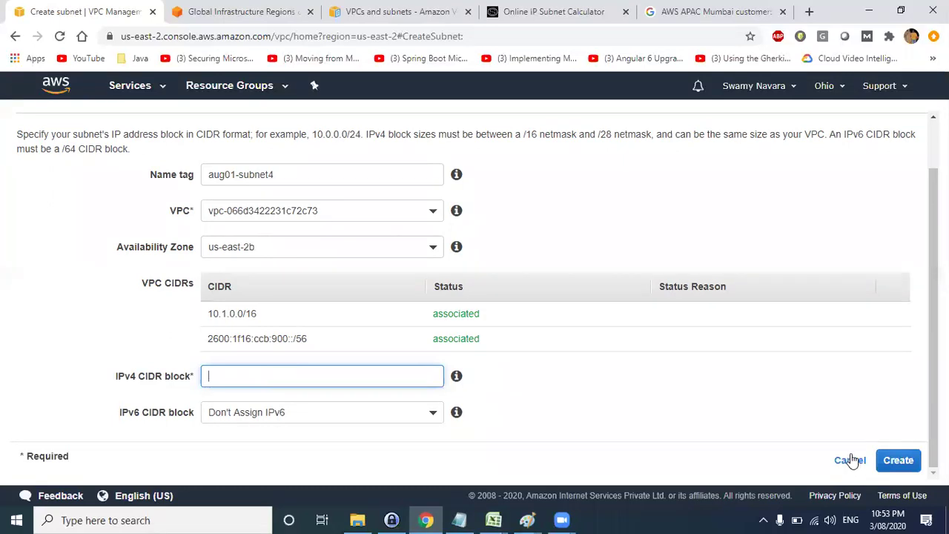
# Step: Switch to the Notepad notes and undo the copied 10.1.1.0/24 line and the line breaks around it
pyautogui.hotkey('alt', 'Tab')
pyautogui.press('super+Tab')
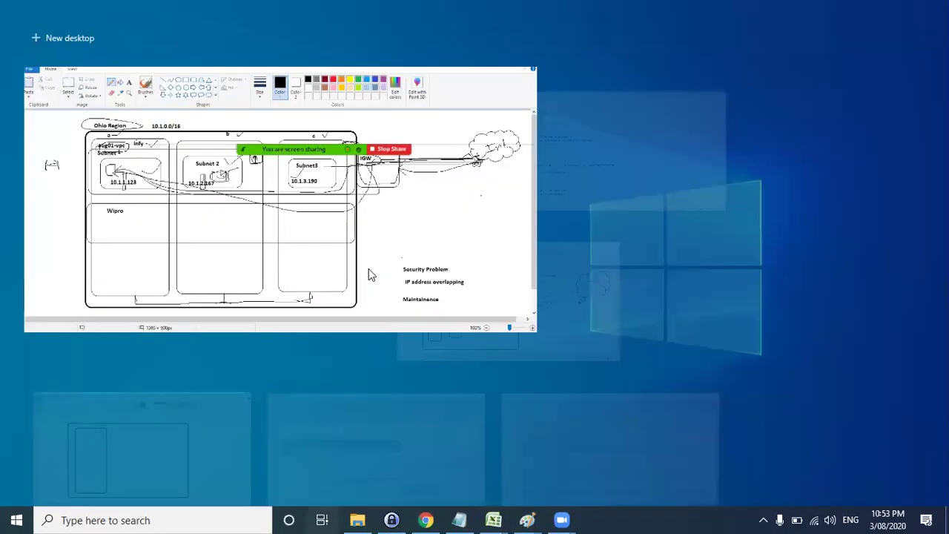
pyautogui.click(599, 134)
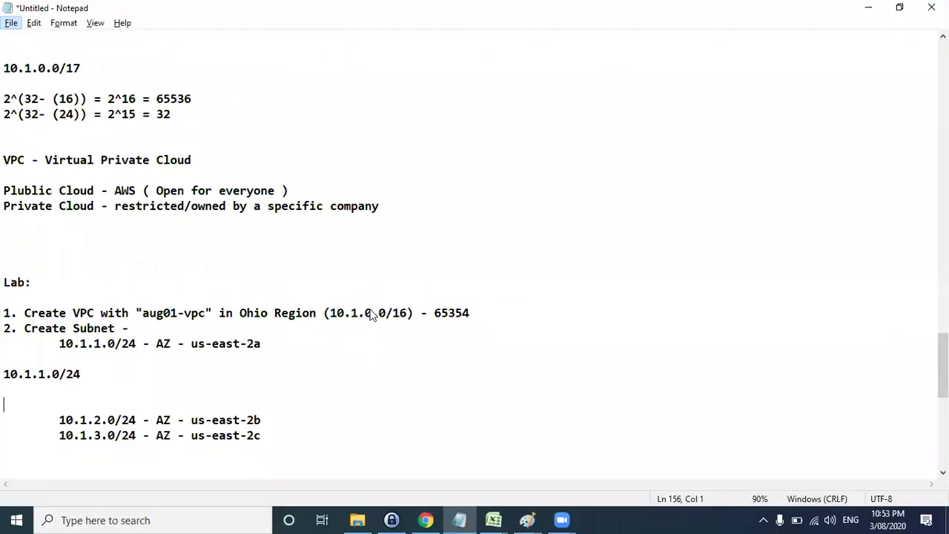
pyautogui.hotkey('ctrl', 'z')
pyautogui.hotkey('ctrl', 'z')
pyautogui.hotkey('ctrl', 'z')
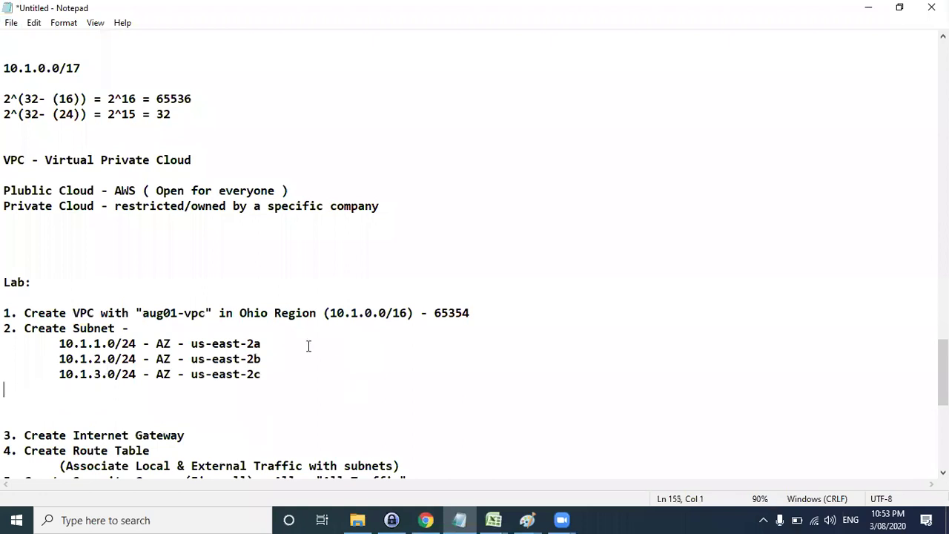
# Step: Append "/200 =" after 65354 on the Create VPC line of the lab notes
pyautogui.moveTo(323, 312); pyautogui.dragTo(479, 312)
pyautogui.click(401, 312)
pyautogui.doubleClick(401, 312)
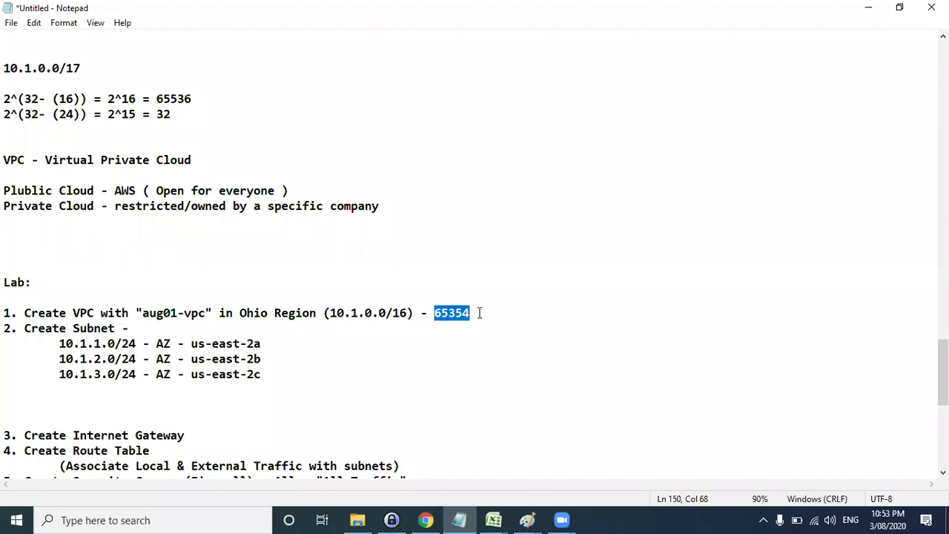
pyautogui.click(486, 312)
pyautogui.moveTo(427, 313); pyautogui.dragTo(479, 309)
pyautogui.click(475, 312)
pyautogui.write('/200 =')
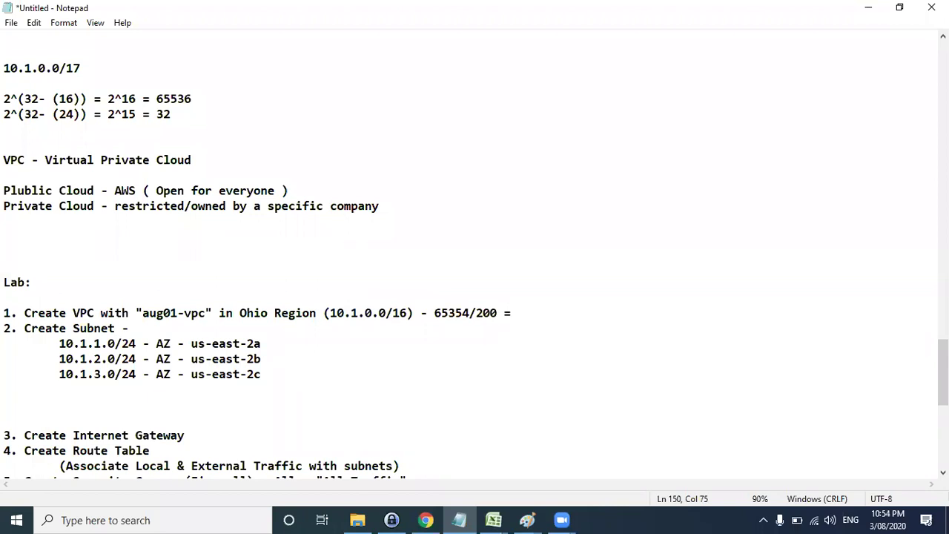
# Step: Delete the calculation " - 65354/200 =" after (10.1.0.0/16) on the Create VPC line
pyautogui.click(414, 312)
pyautogui.keyDown('shift'); pyautogui.click(506, 312); pyautogui.keyUp('shift')
pyautogui.keyDown('shift'); pyautogui.click(516, 312); pyautogui.keyUp('shift')
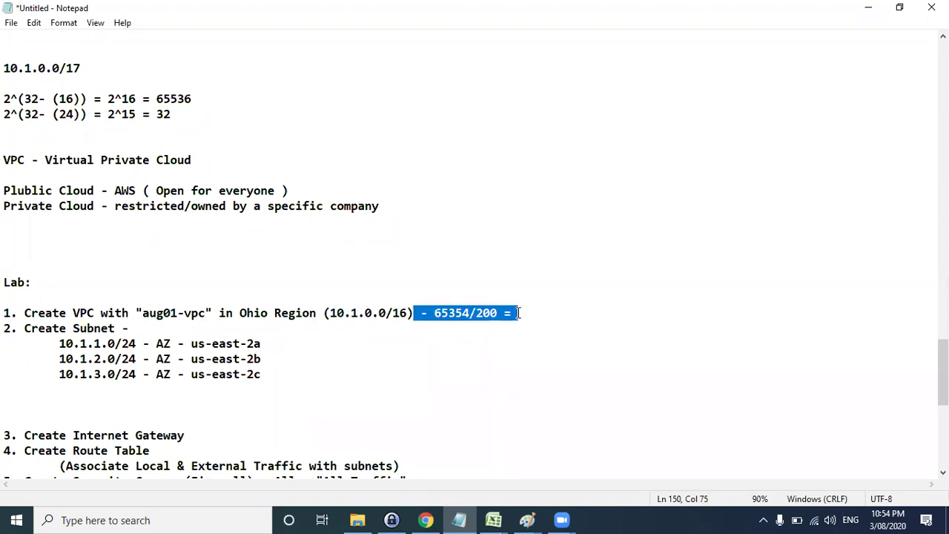
pyautogui.press('Delete')
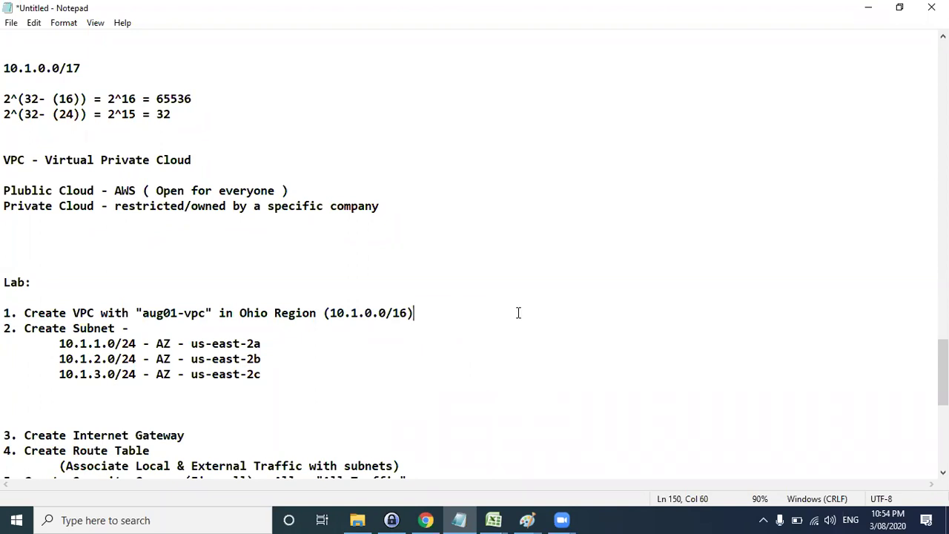
# Step: Switch to the AWS console in Chrome and cancel the subnet creation to return to the Subnets list
pyautogui.click(426, 520)
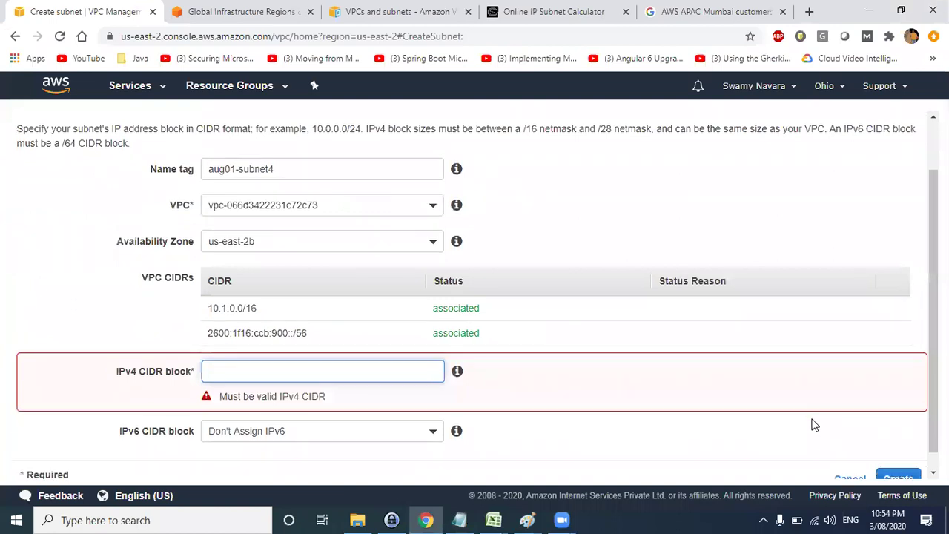
pyautogui.scroll(-1, 811, 422)
pyautogui.click(843, 458)
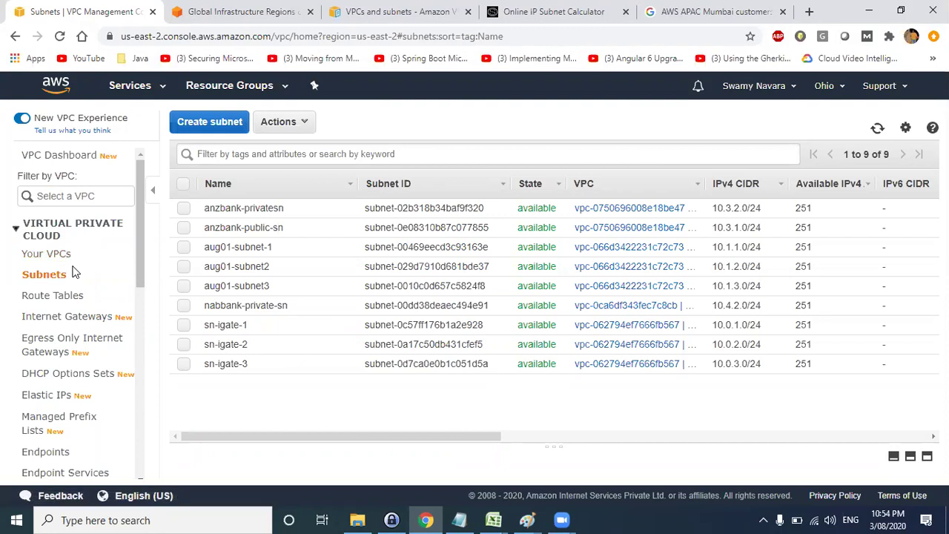
# Step: Look through the VPC console's navigation entries, from Virtual Private Cloud to Transit Gateways and Traffic Mirroring
pyautogui.scroll(-5, 70, 311)
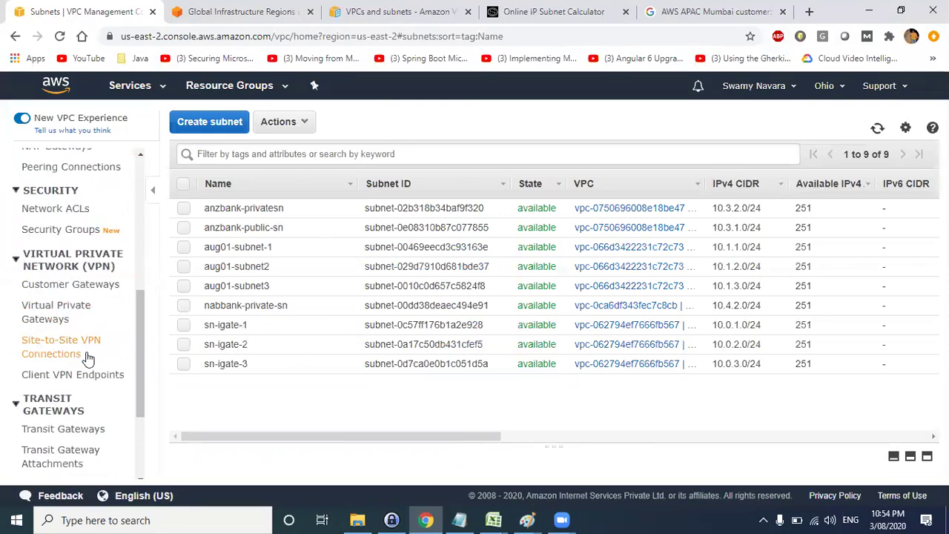
pyautogui.scroll(5, 85, 355)
pyautogui.scroll(-3, 85, 356)
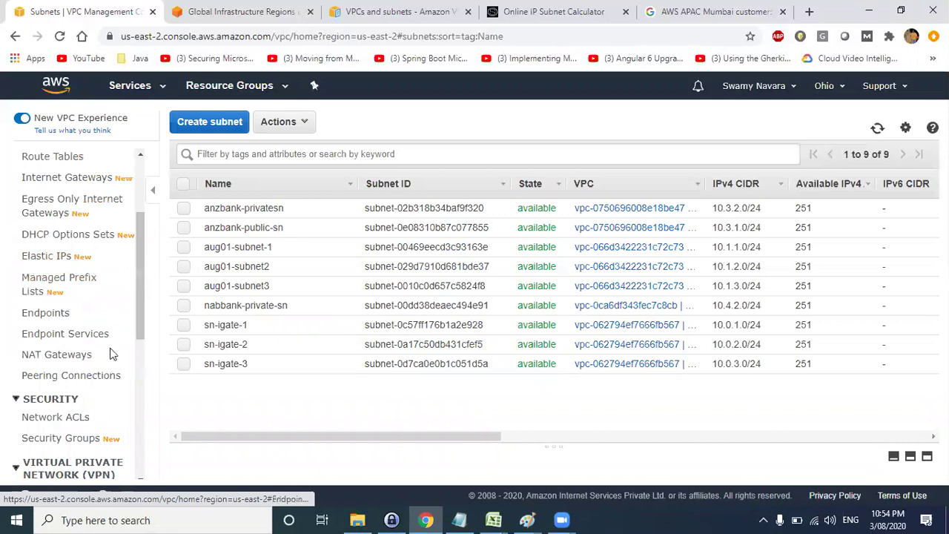
pyautogui.scroll(1, 109, 338)
pyautogui.scroll(3, 96, 337)
pyautogui.scroll(-2, 76, 296)
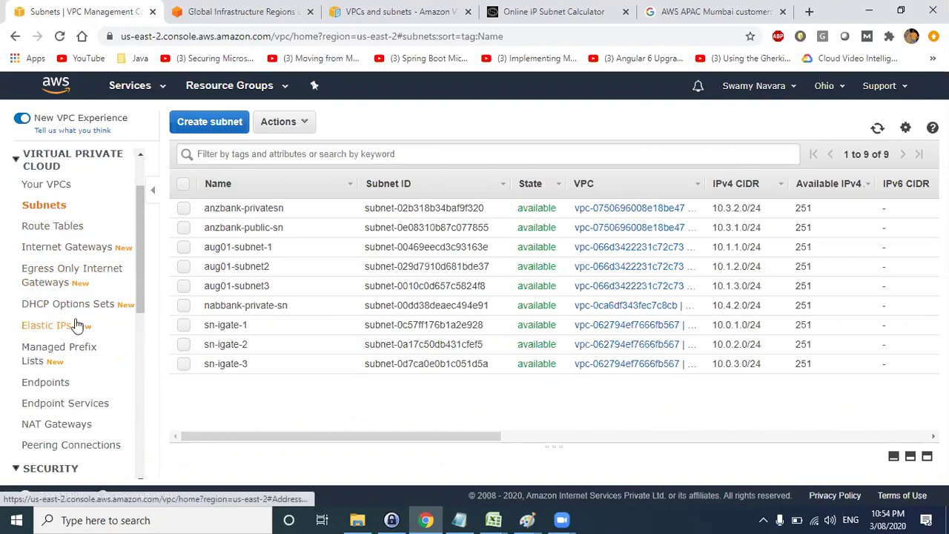
pyautogui.scroll(-6, 59, 371)
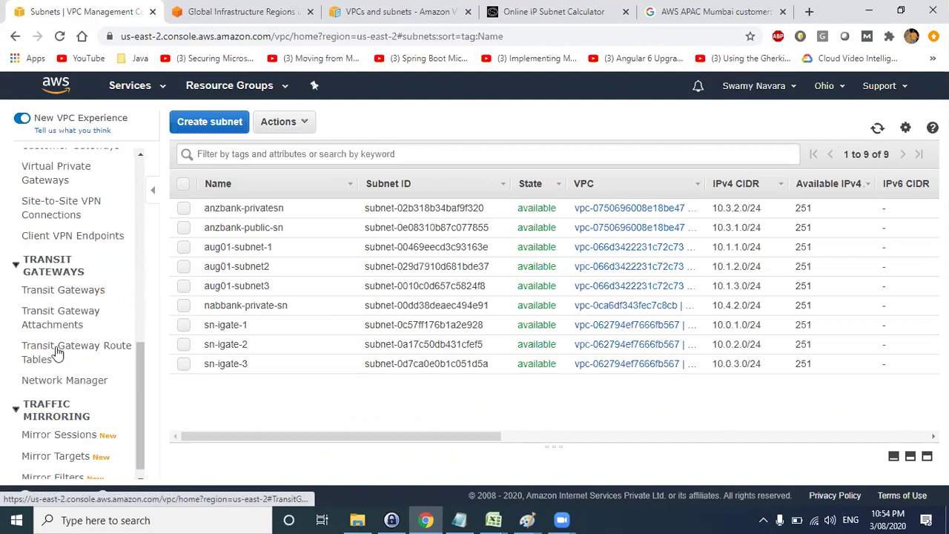
pyautogui.scroll(8, 37, 349)
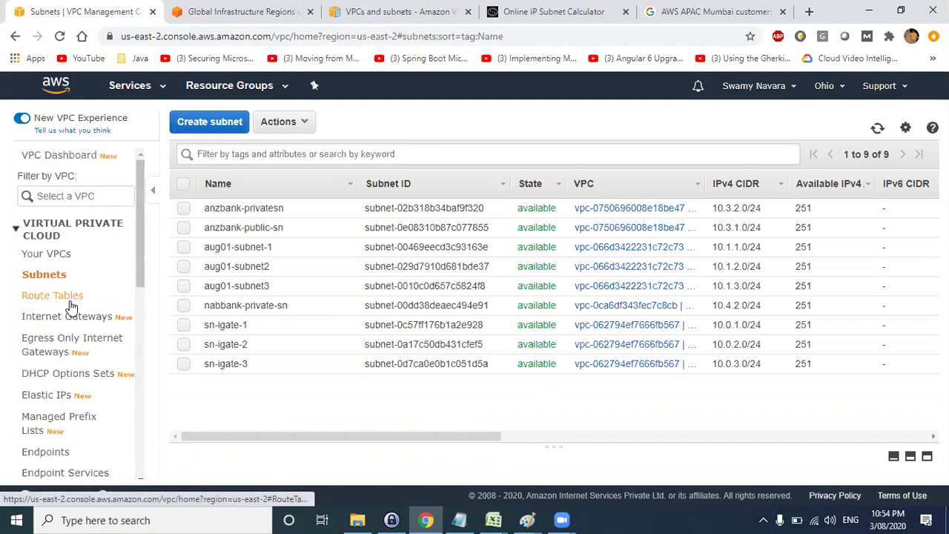
# Step: Switch to the Paint network diagram and sketch small boxes in Subnet 1 and Subnet 2 joined by an arrowed line
pyautogui.hotkey('alt', 'Tab')
pyautogui.press('Tab')
pyautogui.moveTo(209, 193)
pyautogui.mouseDown()
pyautogui.moveTo(228, 208)
pyautogui.moveTo(229, 194)
pyautogui.moveTo(210, 193)
pyautogui.mouseUp()
pyautogui.moveTo(377, 195)
pyautogui.mouseDown()
pyautogui.moveTo(391, 205)
pyautogui.moveTo(375, 197)
pyautogui.mouseUp()
pyautogui.moveTo(225, 197)
pyautogui.mouseDown()
pyautogui.moveTo(380, 197)
pyautogui.moveTo(376, 192)
pyautogui.moveTo(367, 203)
pyautogui.mouseUp()
pyautogui.moveTo(244, 200); pyautogui.dragTo(232, 201)
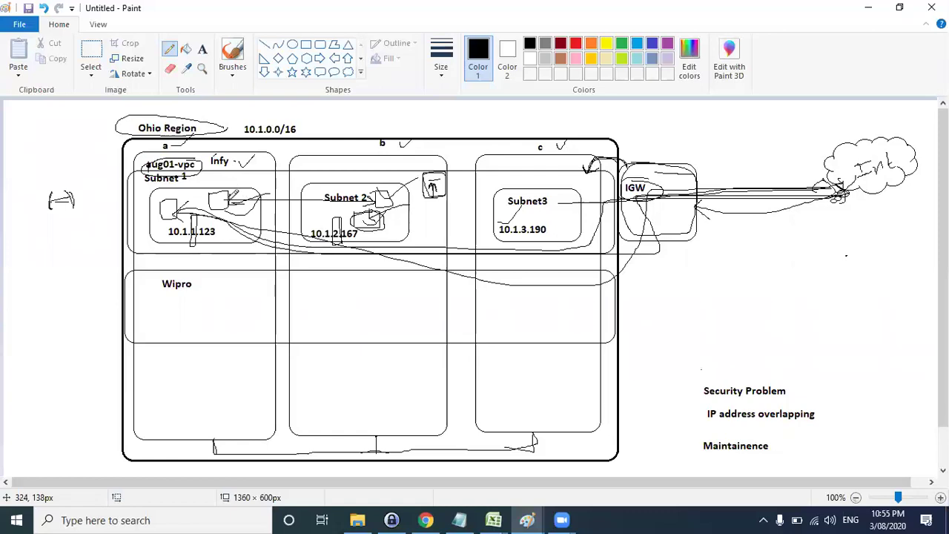
# Step: Switch back to the AWS VPC console in Chrome and review the navigation entries down to NAT Gateways and Security
pyautogui.hotkey('alt', 'Tab')
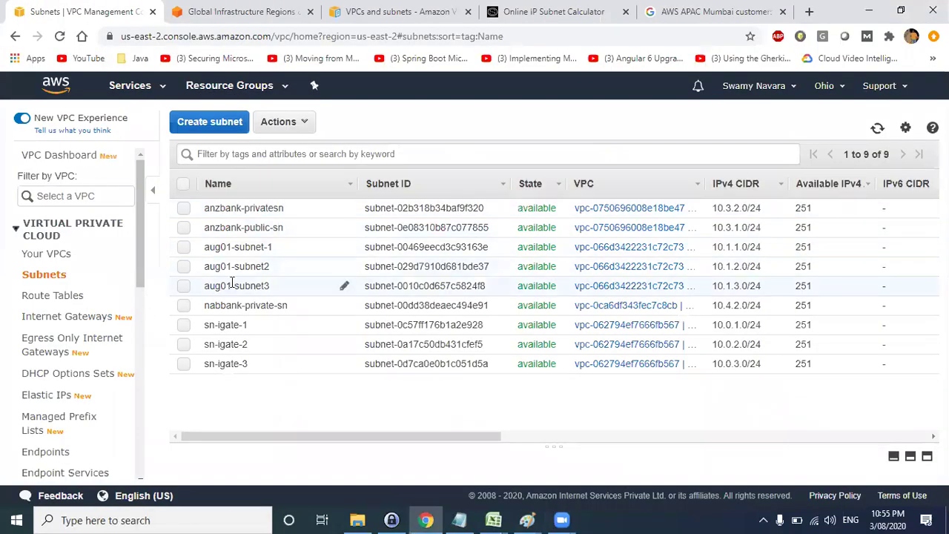
pyautogui.scroll(-1, 97, 326)
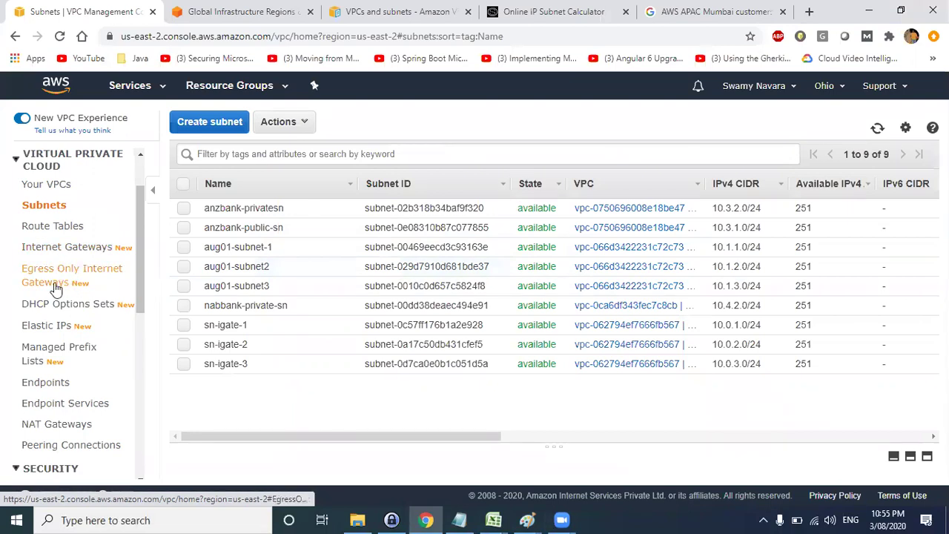
pyautogui.scroll(-1, 74, 326)
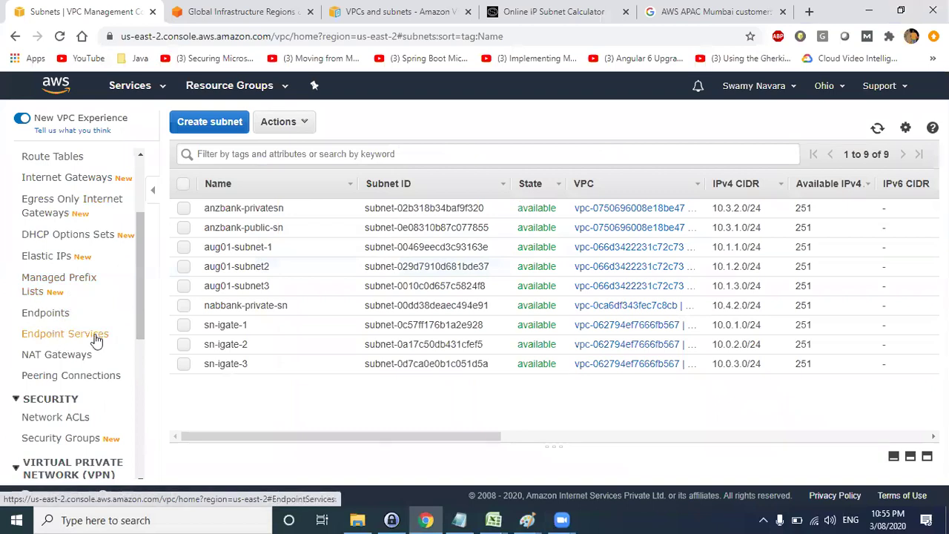
pyautogui.scroll(-1, 97, 339)
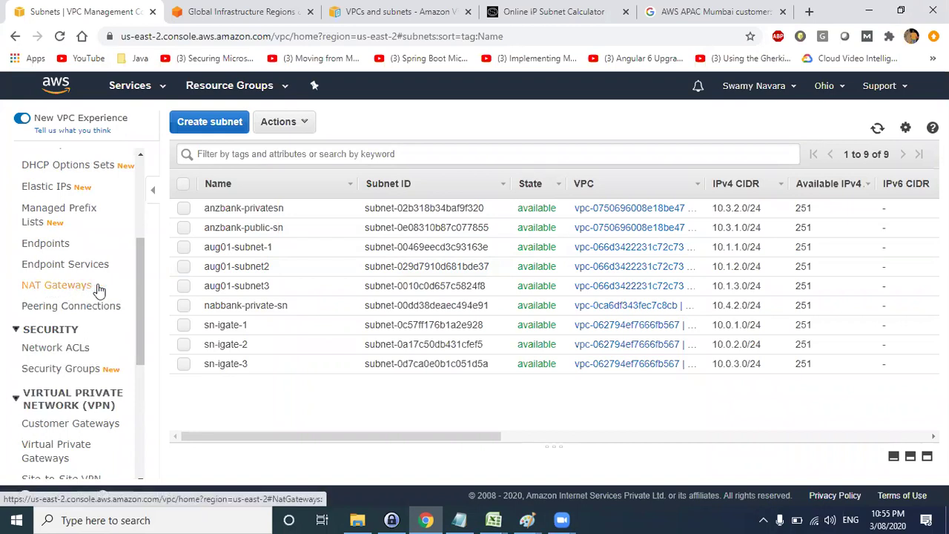
# Step: Switch to the Paint network diagram and sketch a loop around the IGW label
pyautogui.hotkey('alt', 'Tab')
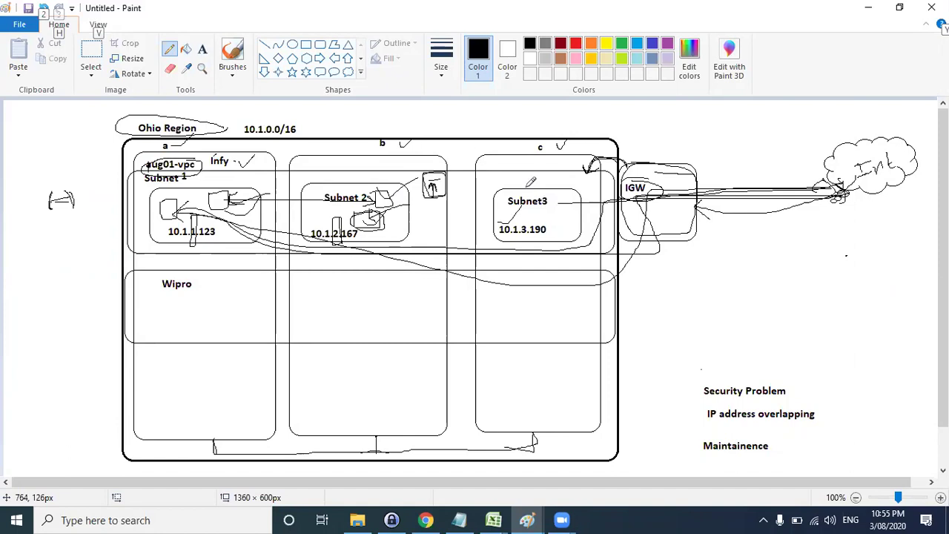
pyautogui.moveTo(650, 184)
pyautogui.mouseDown()
pyautogui.moveTo(613, 184)
pyautogui.moveTo(636, 201)
pyautogui.moveTo(659, 188)
pyautogui.mouseUp()
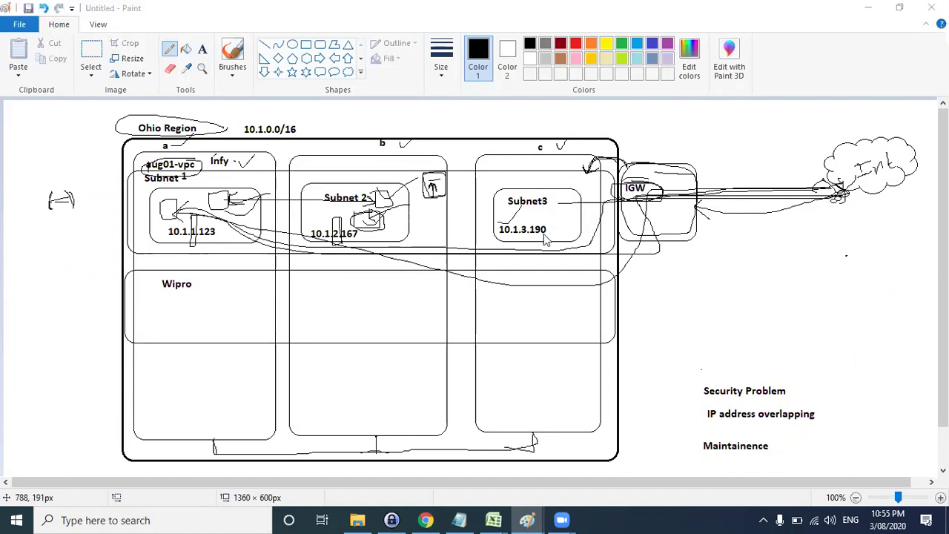
# Step: Switch back to the AWS console in Chrome and look through the VPC navigation entries down to Traffic Mirroring
pyautogui.hotkey('alt', 'Tab')
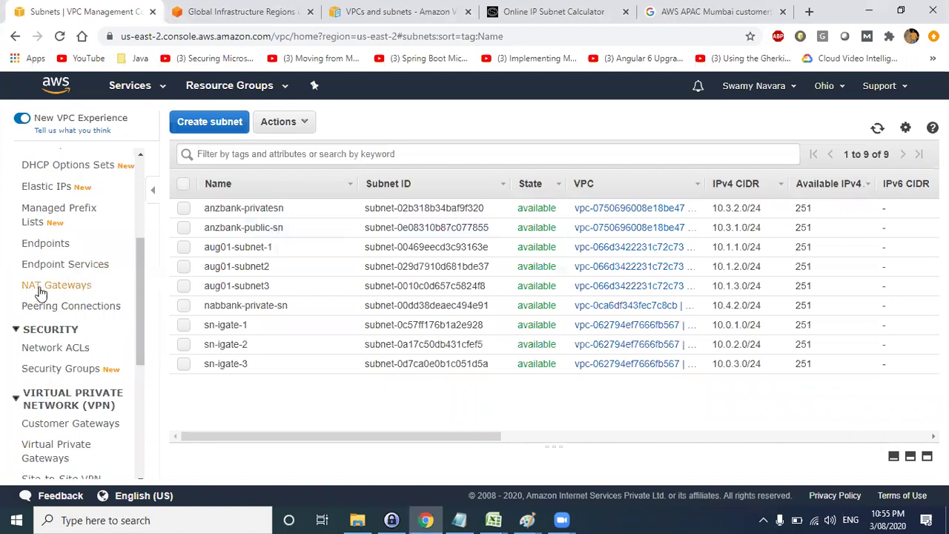
pyautogui.scroll(-2, 53, 259)
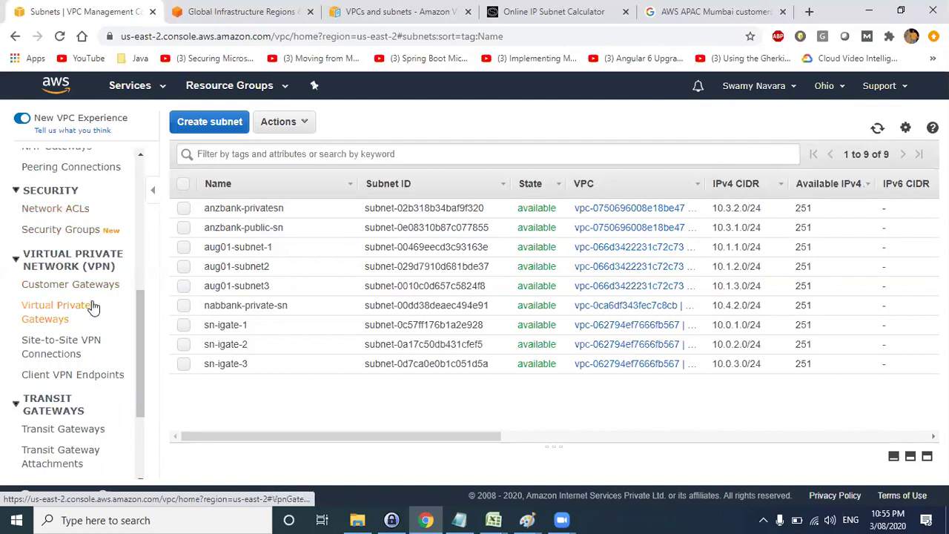
pyautogui.scroll(-1, 63, 304)
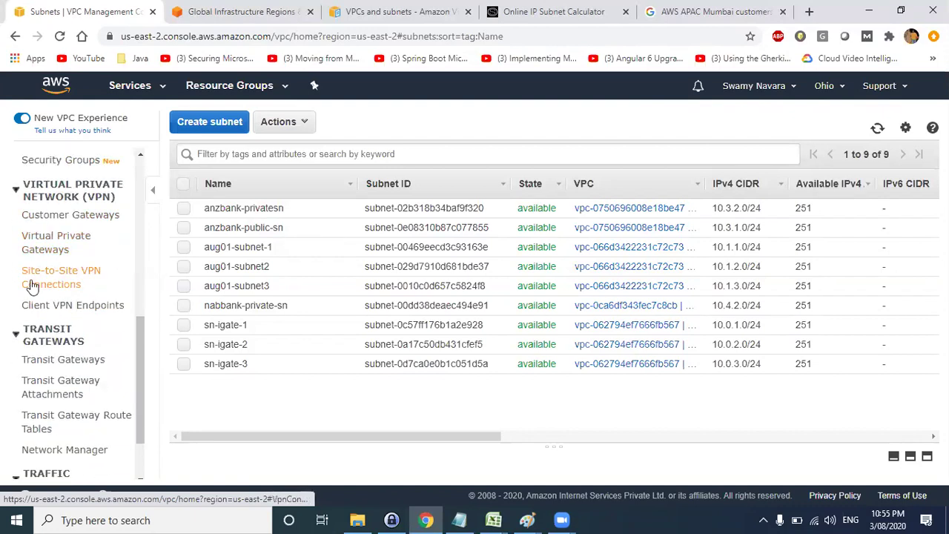
pyautogui.moveTo(89, 289); pyautogui.dragTo(19, 290)
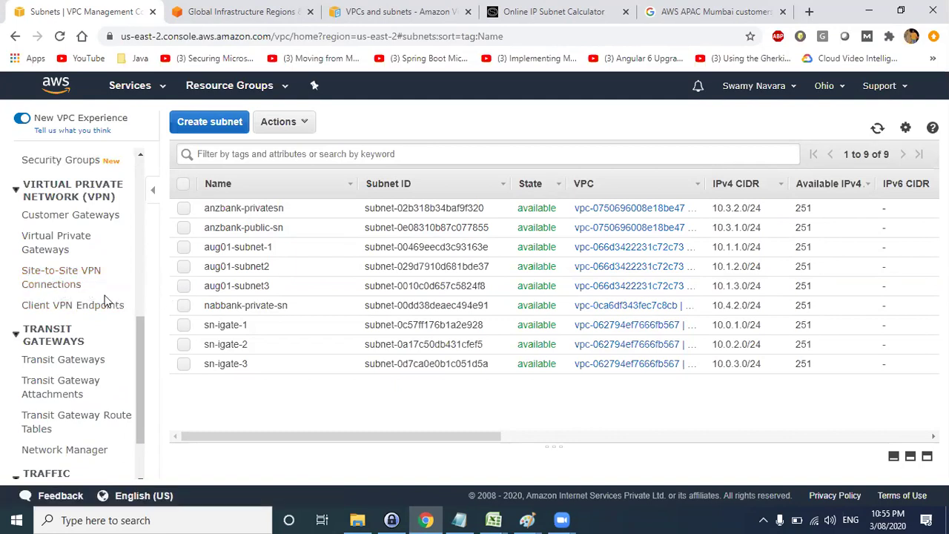
pyautogui.scroll(-1, 101, 310)
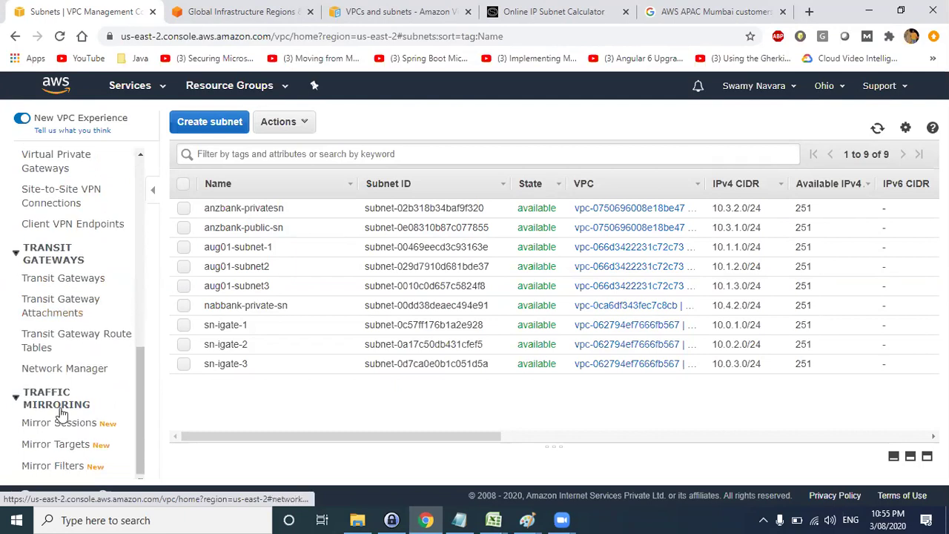
pyautogui.scroll(6, 74, 297)
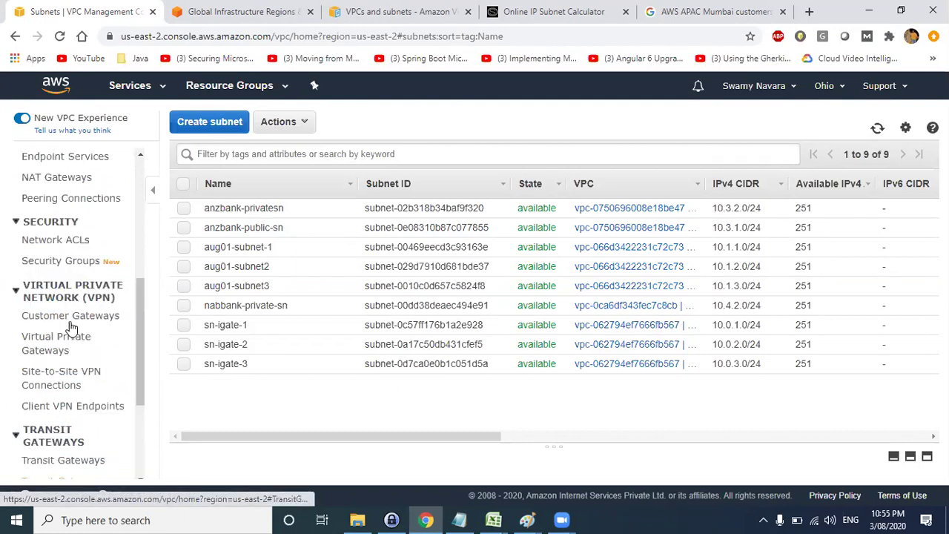
pyautogui.scroll(-1, 88, 348)
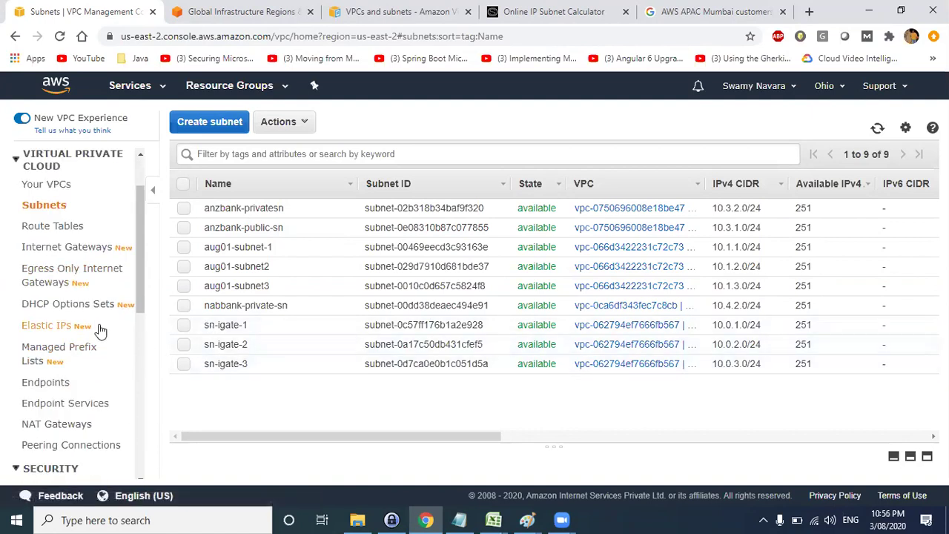
pyautogui.scroll(1, 100, 326)
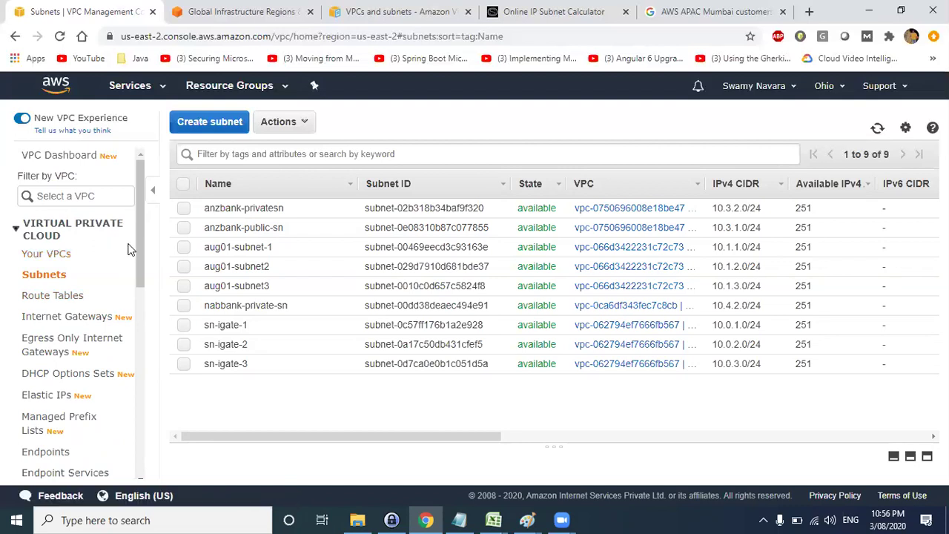
# Step: Open the routes of the aug01-rt-Main route table and examine the 0.0.0.0/0 destination and its internet gateway target
pyautogui.click(74, 300)
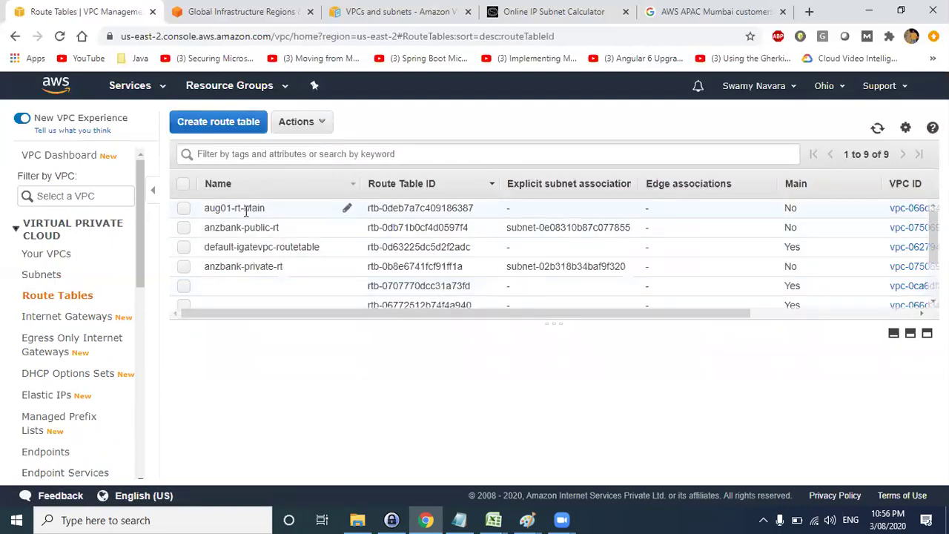
pyautogui.click(247, 208)
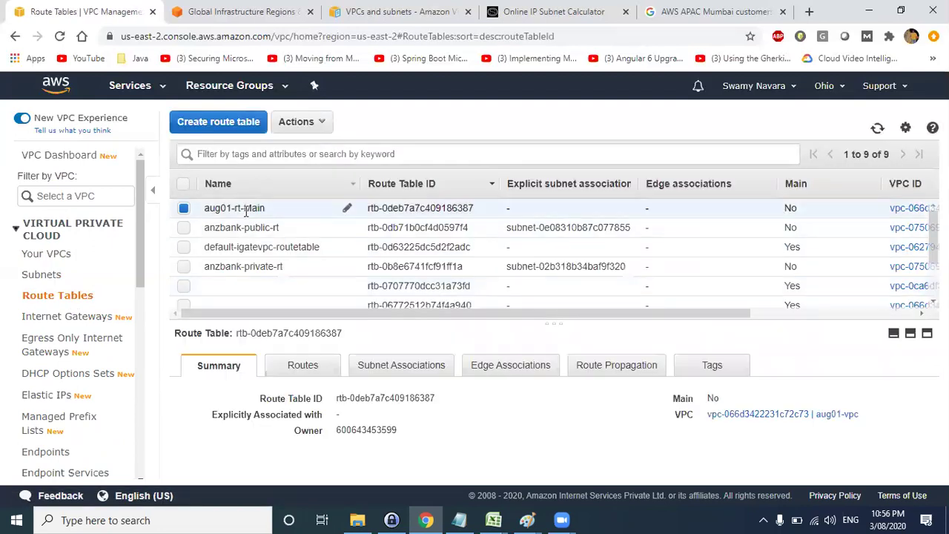
pyautogui.click(300, 368)
pyautogui.scroll(-3, 278, 400)
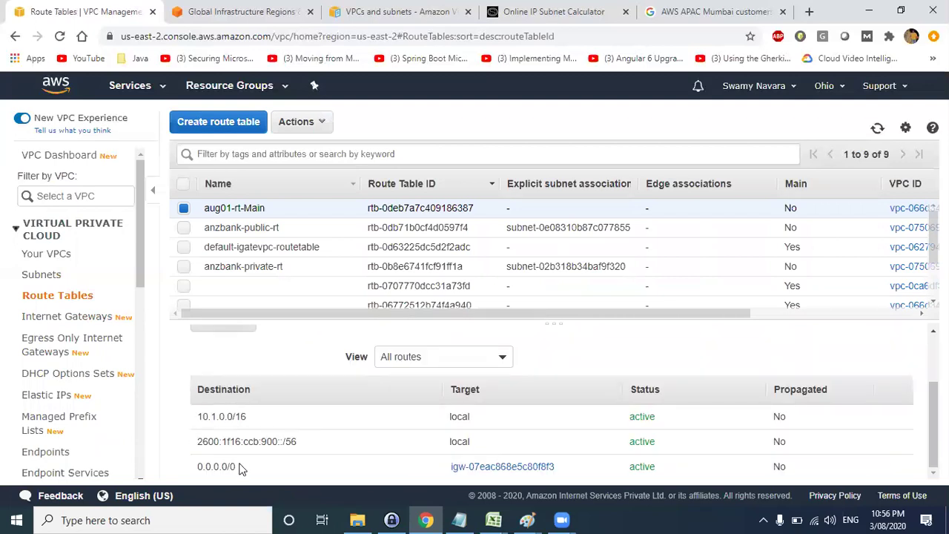
pyautogui.moveTo(241, 467); pyautogui.dragTo(199, 467)
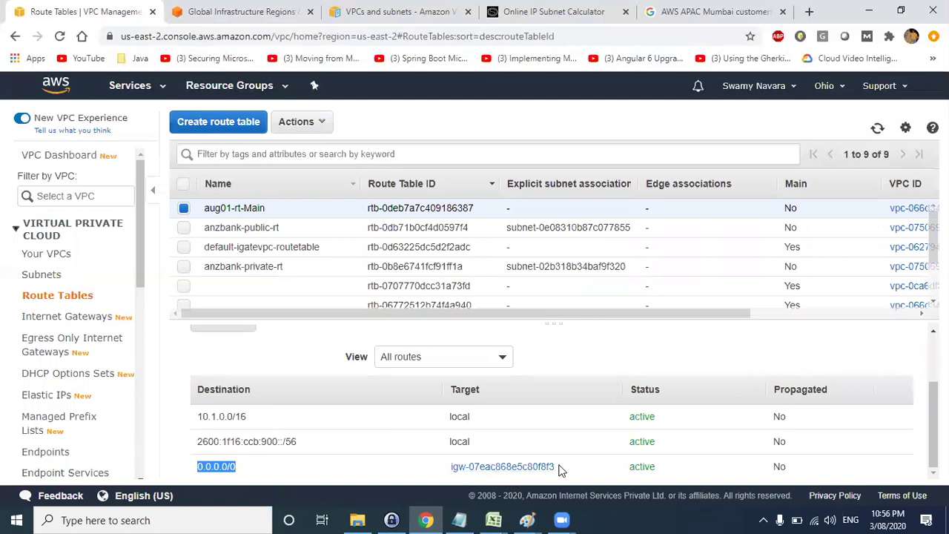
pyautogui.moveTo(559, 467); pyautogui.dragTo(443, 467)
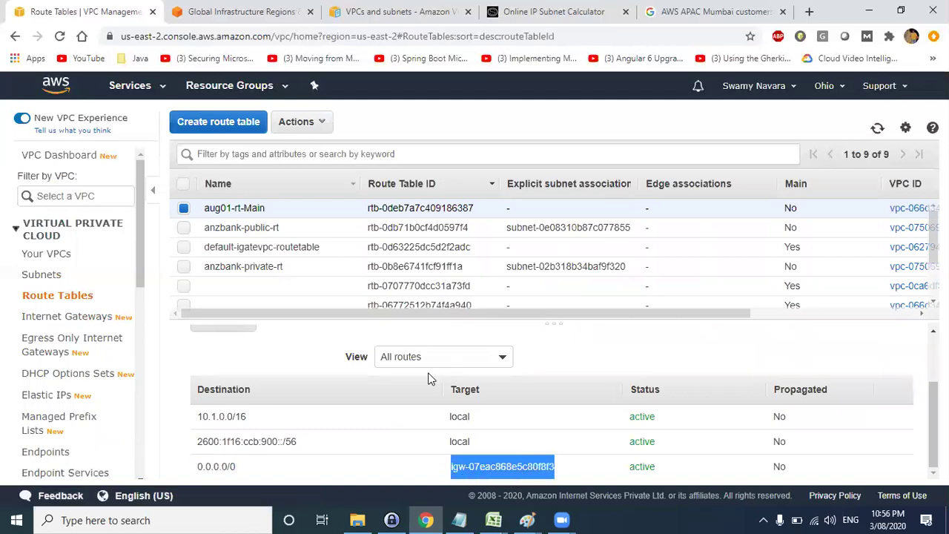
pyautogui.scroll(2, 418, 389)
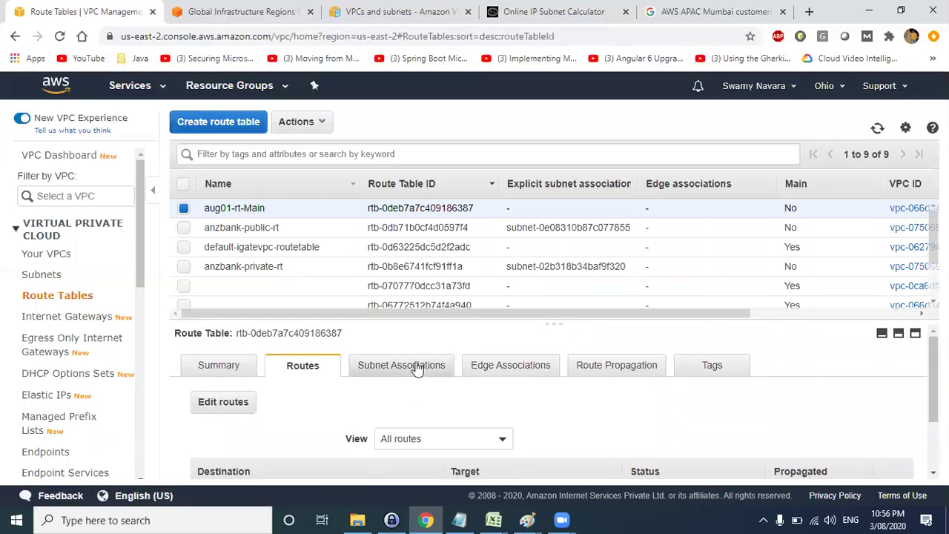
# Step: Switch to the Paint diagram and extend the arrow from the IGW toward Subnet3
pyautogui.hotkey('alt', 'Tab')
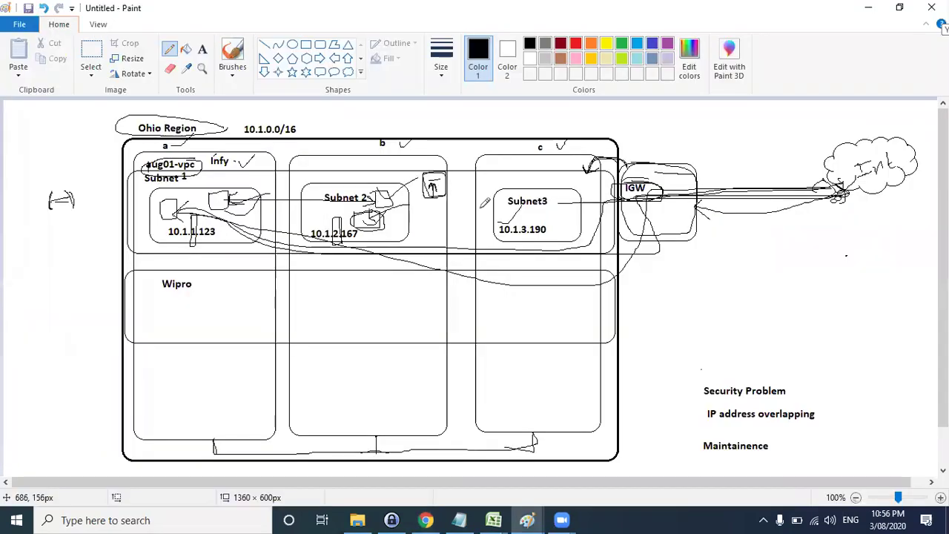
pyautogui.press('alt')
pyautogui.moveTo(593, 166); pyautogui.dragTo(588, 183)
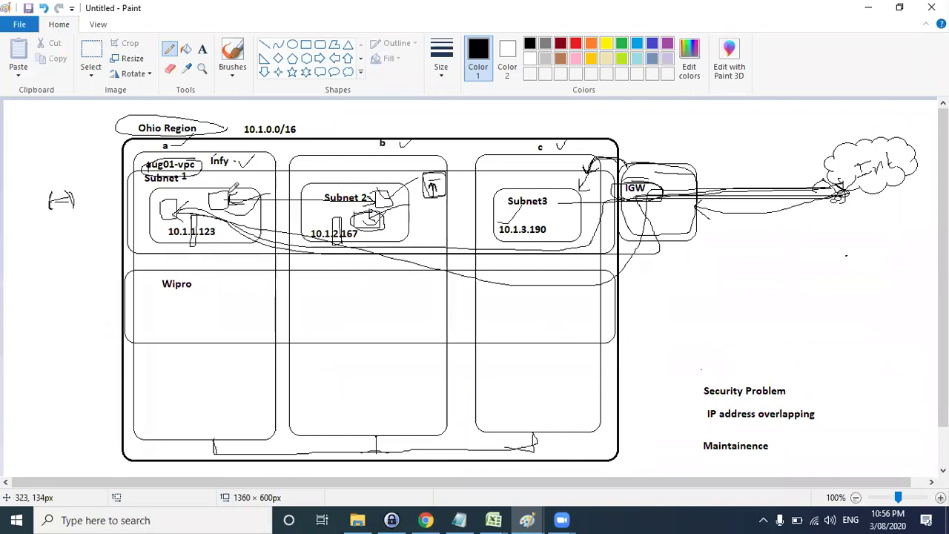
# Step: In the AWS console in Chrome, associate all three aug01 subnets with the aug01-rt-Main route table and save
pyautogui.hotkey('alt', 'Tab')
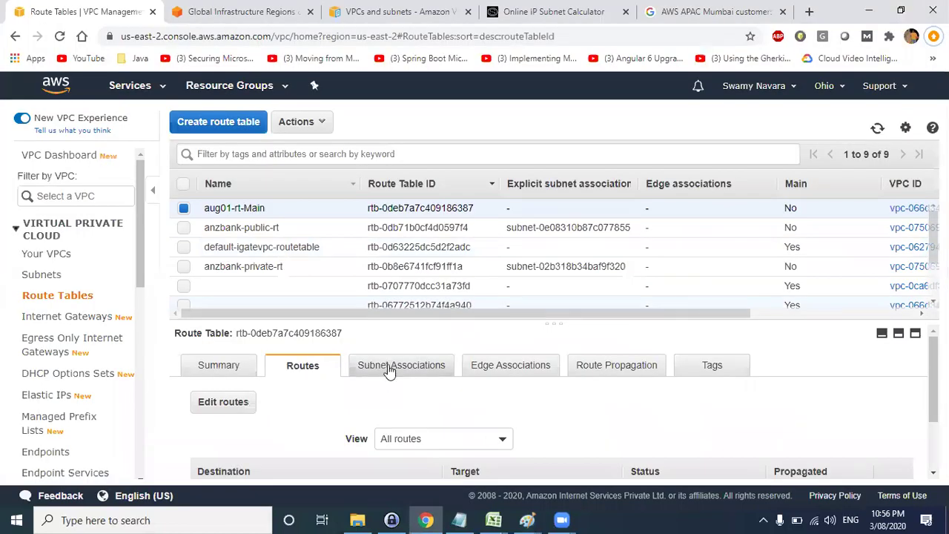
pyautogui.click(432, 368)
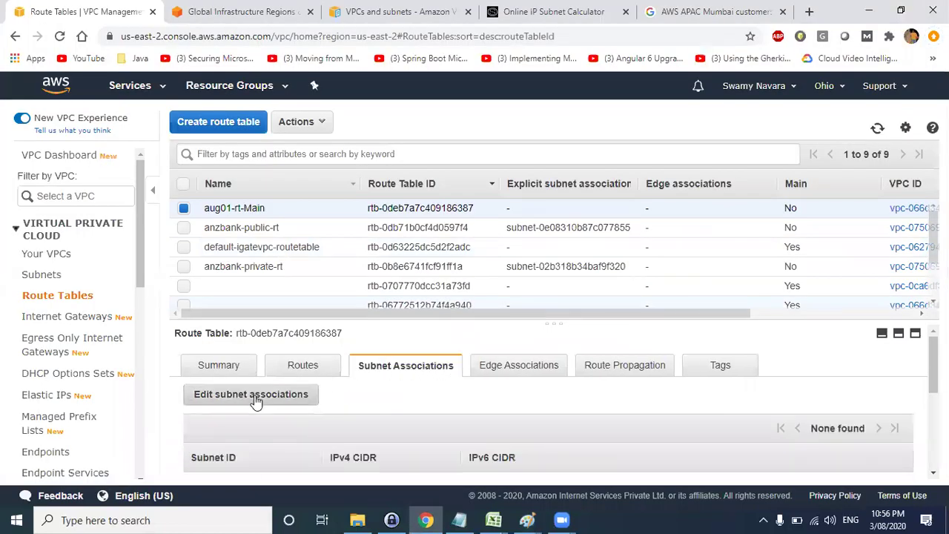
pyautogui.click(256, 396)
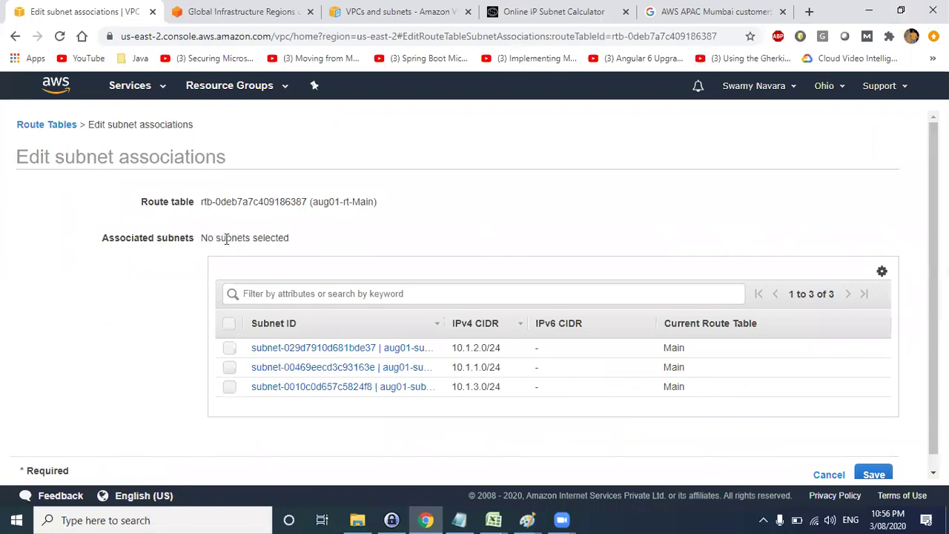
pyautogui.click(229, 348)
pyautogui.click(229, 371)
pyautogui.click(229, 391)
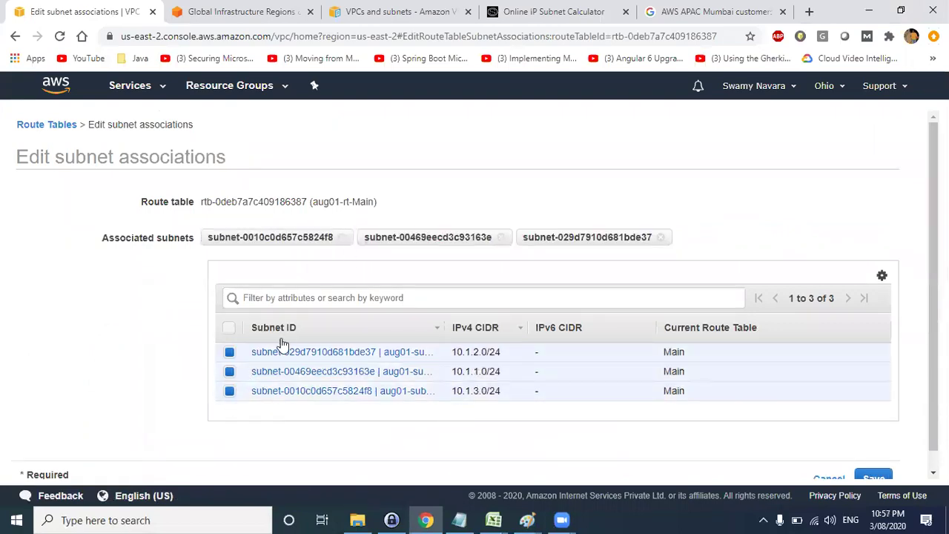
pyautogui.click(871, 477)
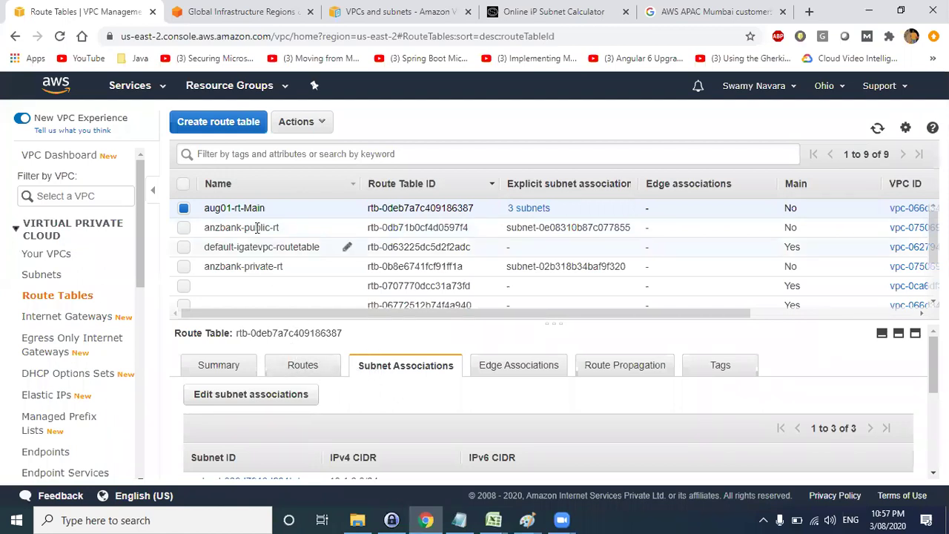
pyautogui.moveTo(203, 211); pyautogui.dragTo(265, 211)
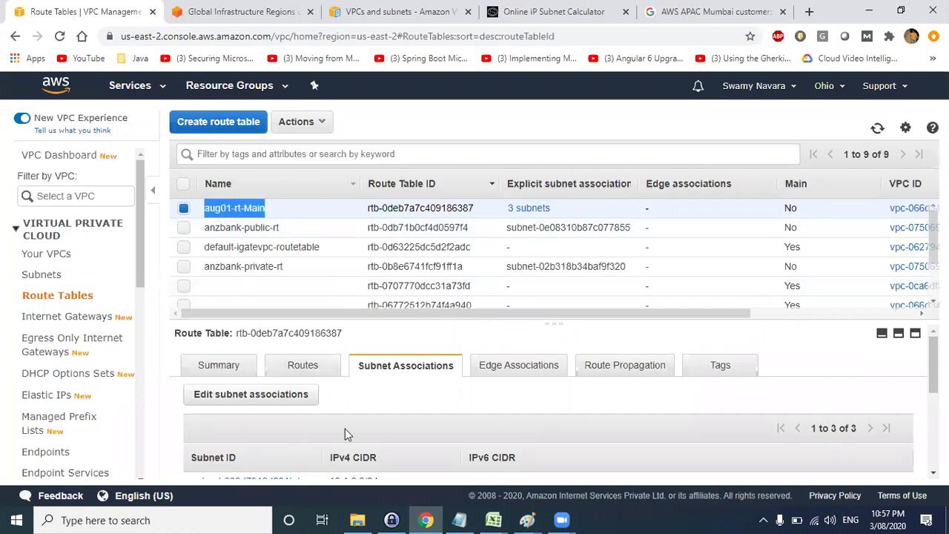
pyautogui.scroll(-1, 386, 356)
pyautogui.scroll(1, 389, 346)
# Step: Return to the Paint diagram and sketch an arrowed line from the IGW through Subnet3 to Subnet 1
pyautogui.click(869, 11)
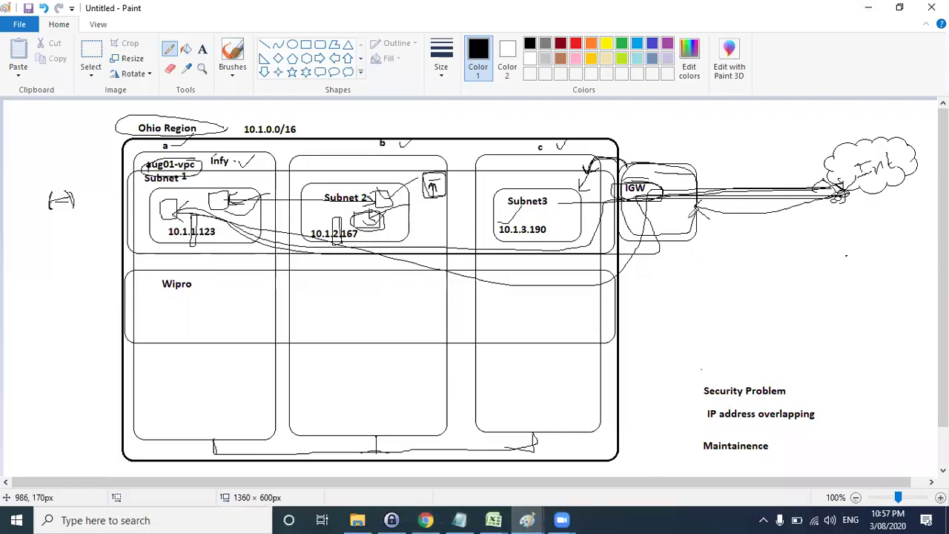
pyautogui.moveTo(568, 206)
pyautogui.mouseDown()
pyautogui.moveTo(557, 239)
pyautogui.moveTo(453, 244)
pyautogui.moveTo(252, 231)
pyautogui.mouseUp()
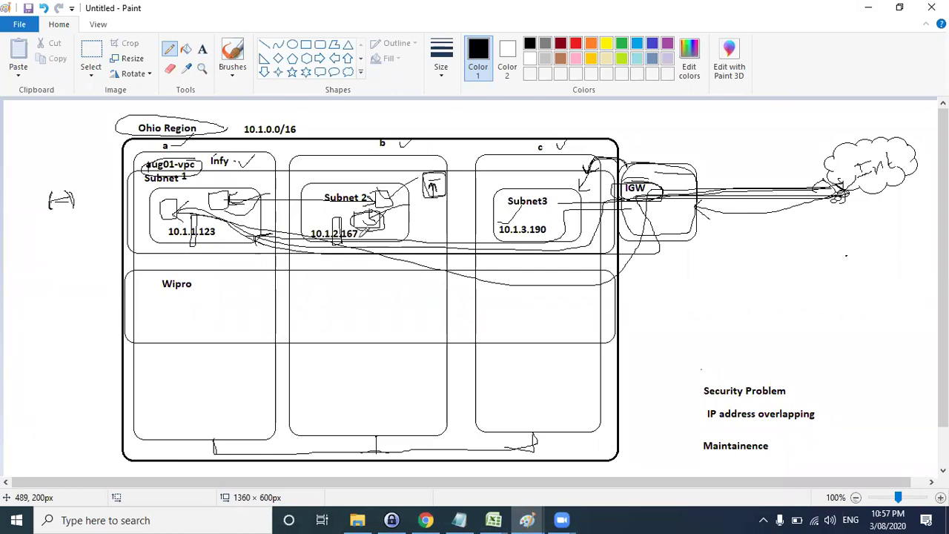
# Step: Switch to the AWS console in Chrome and clear all three subnets while editing aug01-rt-Main's subnet associations
pyautogui.hotkey('alt', 'Tab')
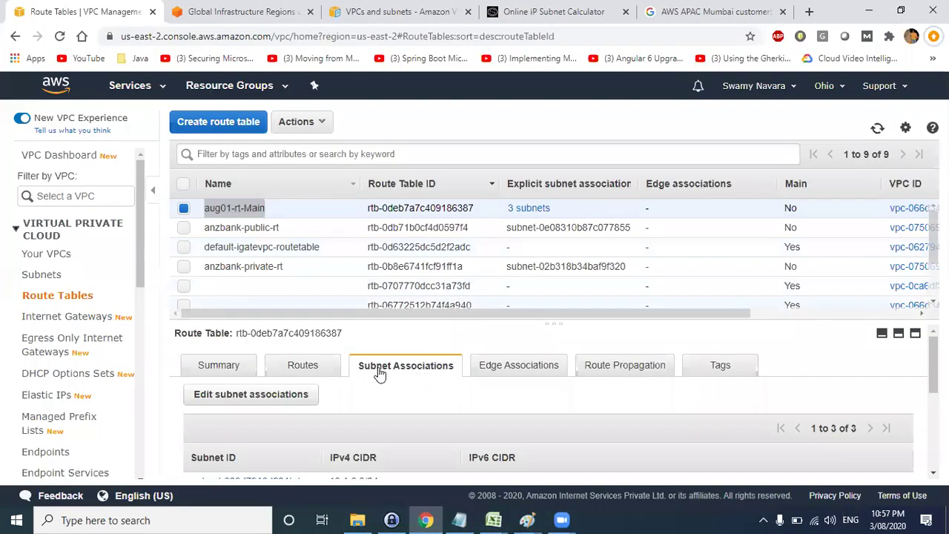
pyautogui.click(385, 370)
pyautogui.scroll(-3, 418, 343)
pyautogui.scroll(3, 364, 360)
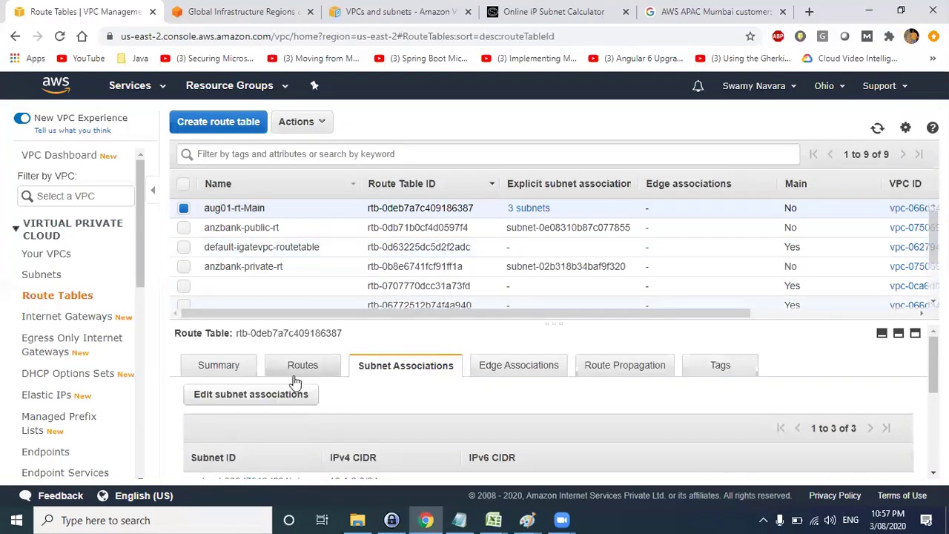
pyautogui.click(271, 399)
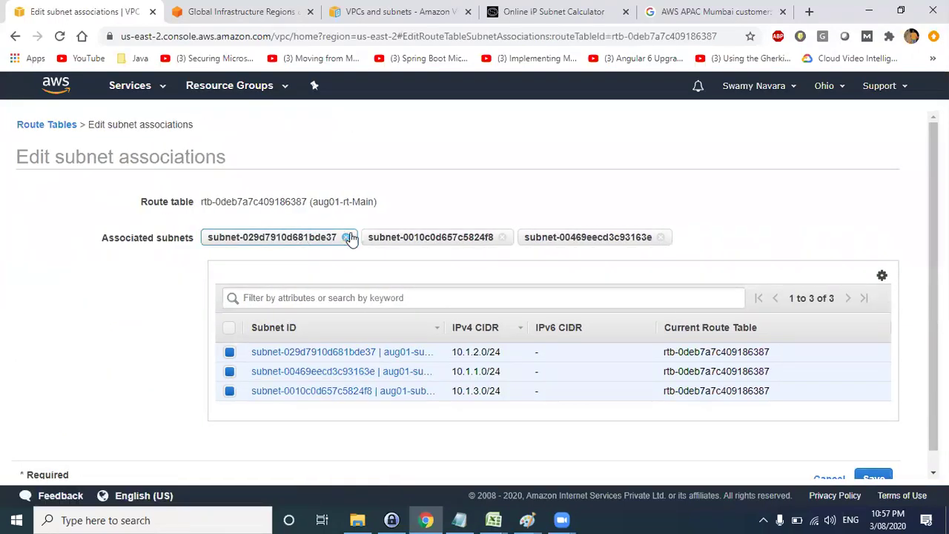
pyautogui.click(506, 238)
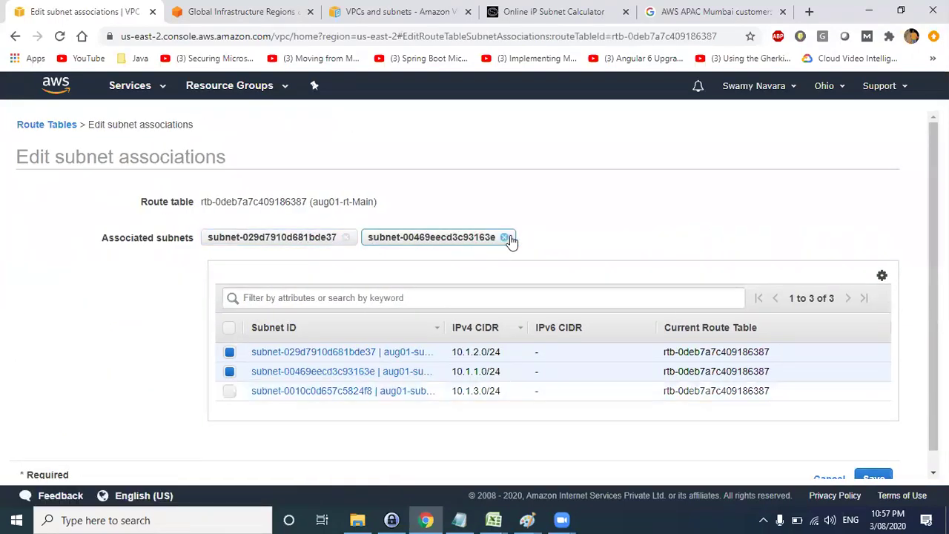
pyautogui.click(345, 238)
pyautogui.click(346, 238)
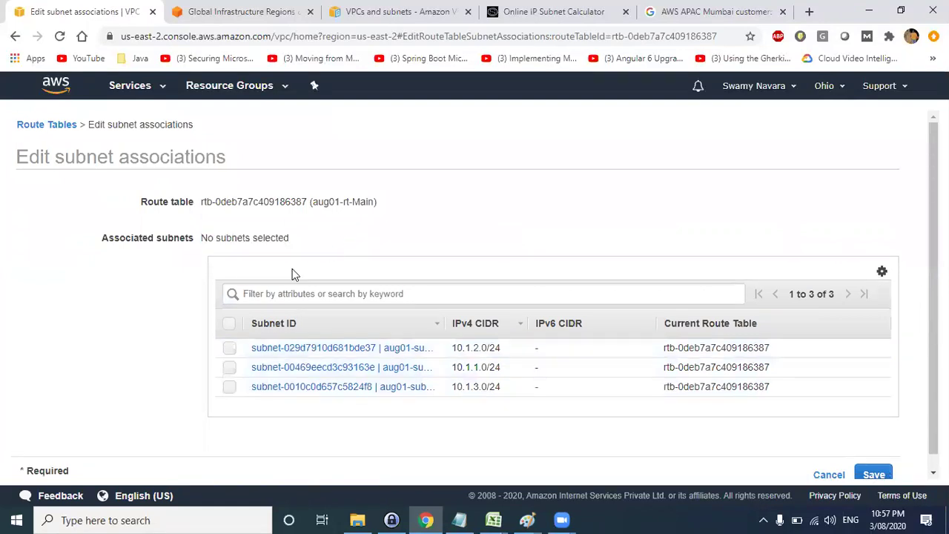
# Step: Reselect subnets 10.1.1.0/24, 10.1.2.0/24 and 10.1.3.0/24 for aug01-rt-Main, save, and review the subnet associations
pyautogui.click(229, 351)
pyautogui.click(229, 370)
pyautogui.click(229, 392)
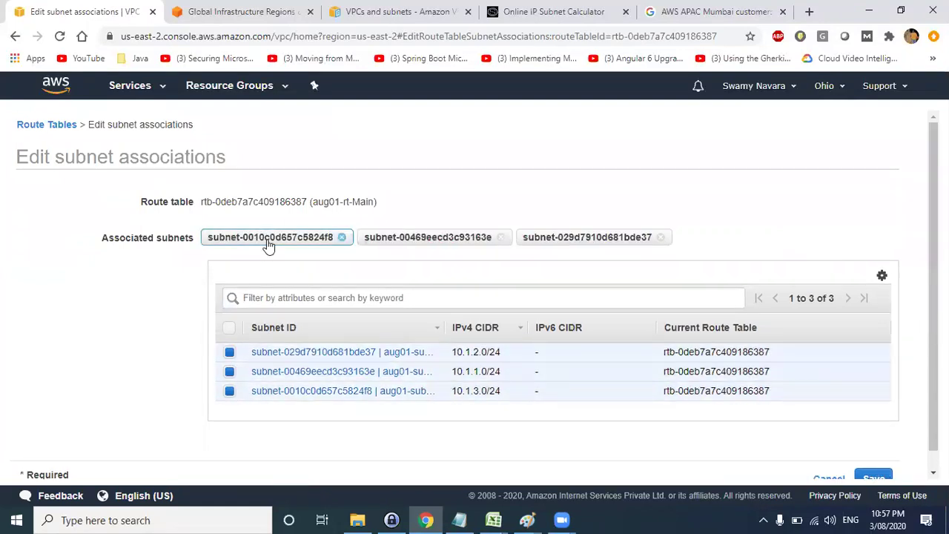
pyautogui.moveTo(373, 200); pyautogui.dragTo(315, 205)
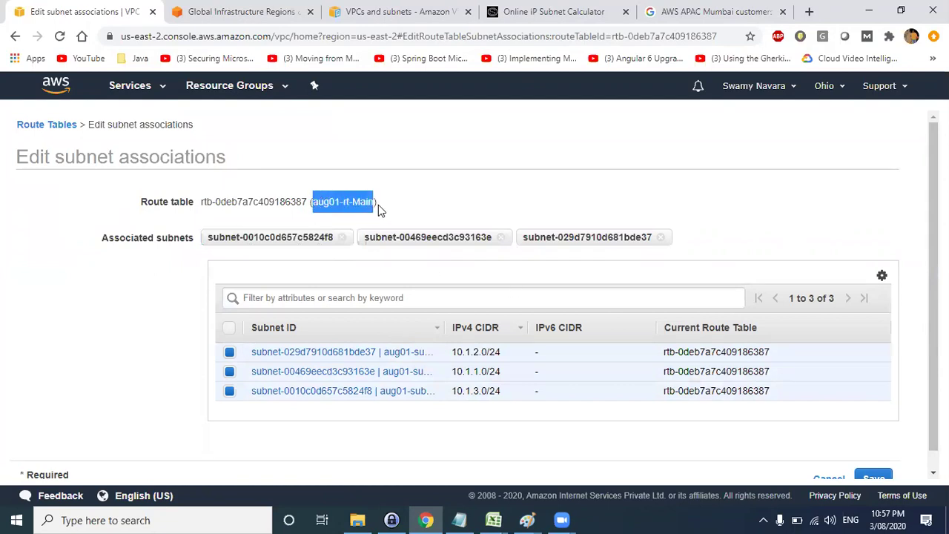
pyautogui.click(882, 478)
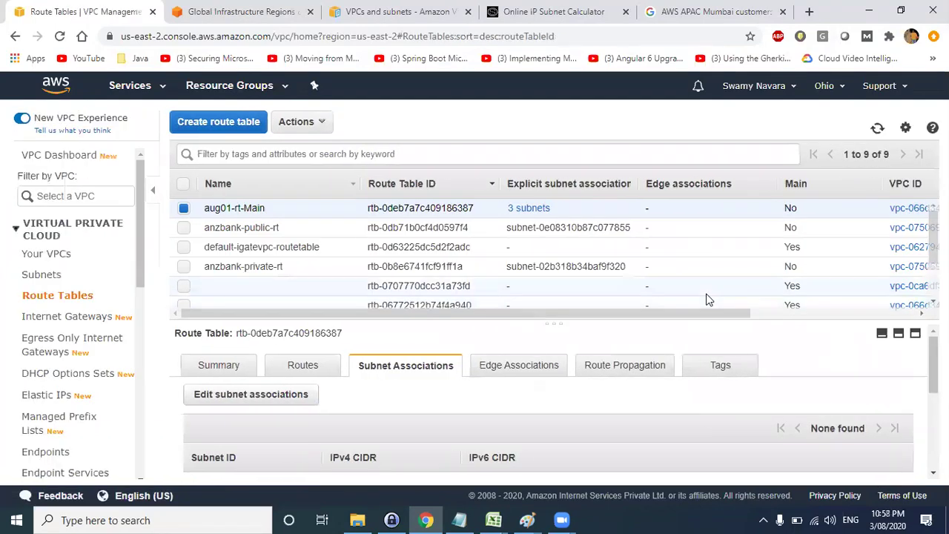
pyautogui.scroll(-5, 385, 412)
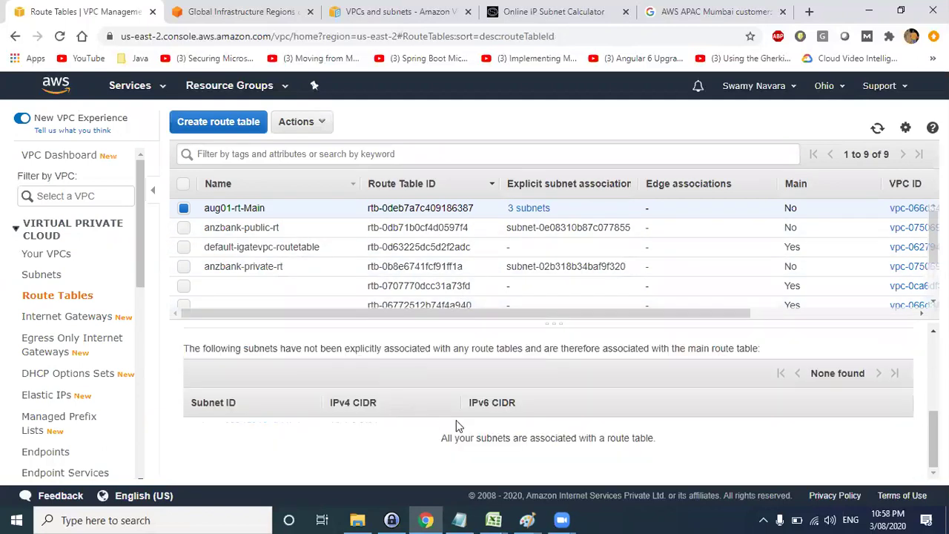
# Step: Review the subnets explicitly associated with the aug01-rt-Main route table
pyautogui.scroll(1, 447, 401)
pyautogui.scroll(1, 444, 402)
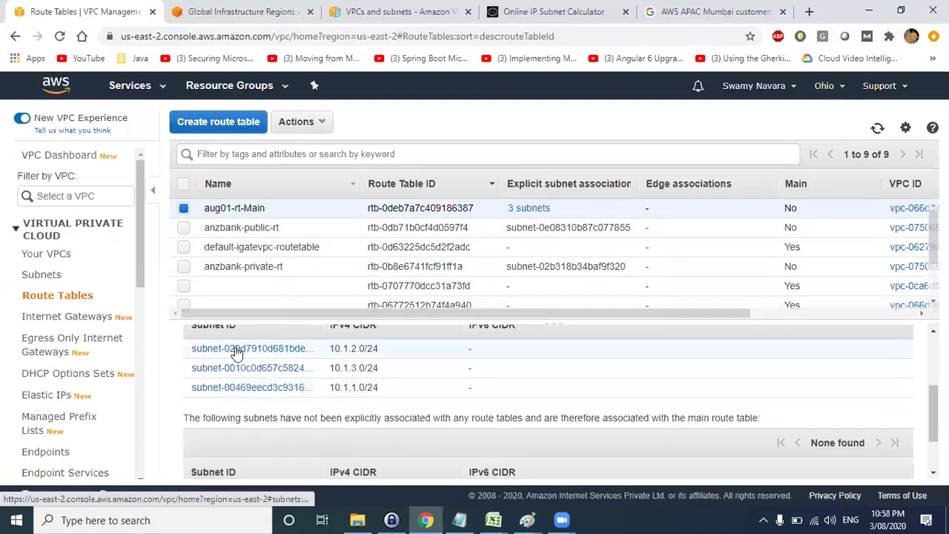
pyautogui.scroll(1, 252, 355)
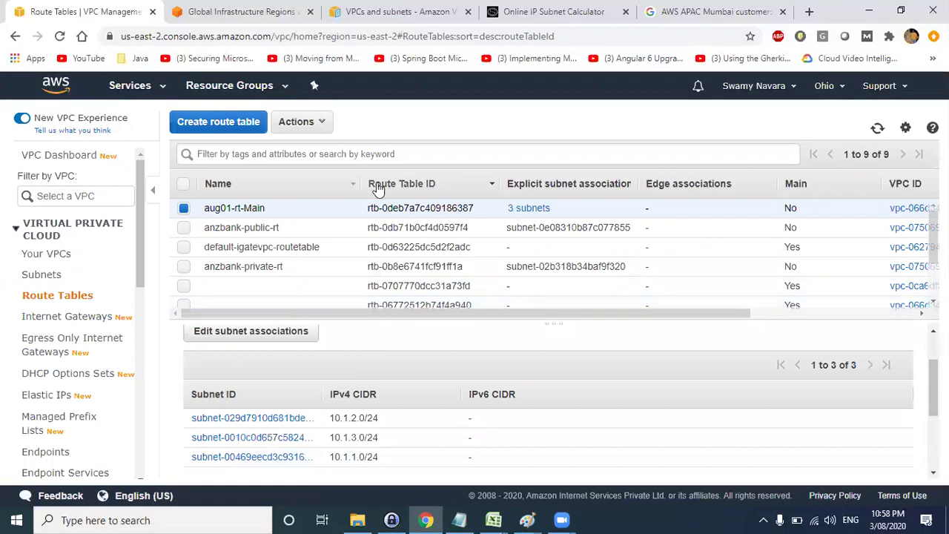
# Step: Switch to the Paint diagram and draw curved arrows from the Int cloud to Subnet 1, Subnet 2 and Subnet3
pyautogui.hotkey('alt', 'Tab')
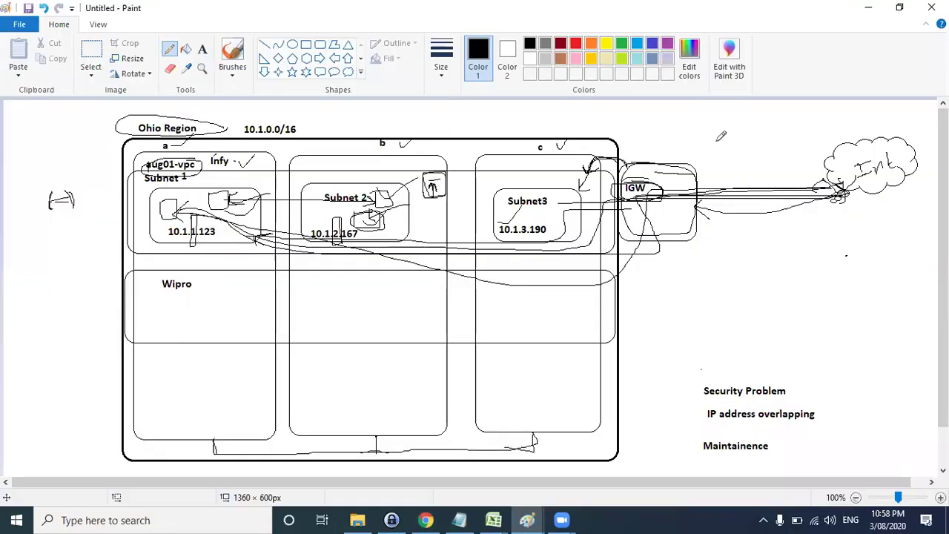
pyautogui.moveTo(850, 181)
pyautogui.mouseDown()
pyautogui.moveTo(851, 281)
pyautogui.moveTo(504, 452)
pyautogui.moveTo(251, 245)
pyautogui.mouseUp()
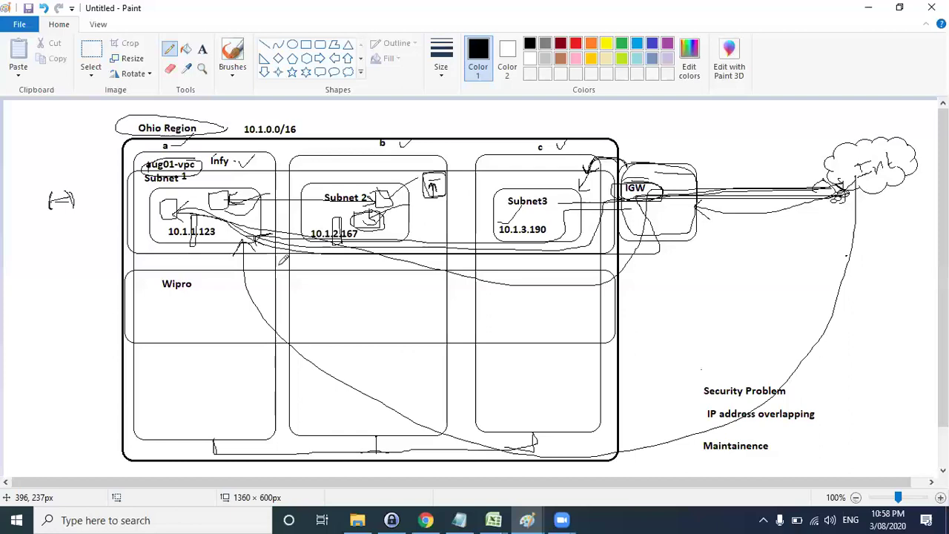
pyautogui.moveTo(845, 196)
pyautogui.mouseDown()
pyautogui.moveTo(566, 364)
pyautogui.moveTo(346, 244)
pyautogui.moveTo(383, 257)
pyautogui.mouseUp()
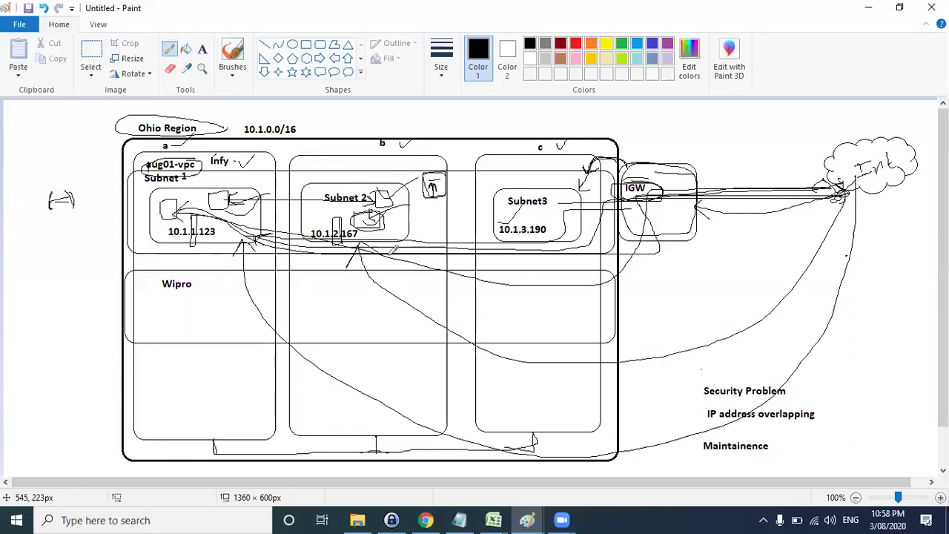
pyautogui.moveTo(851, 177)
pyautogui.mouseDown()
pyautogui.moveTo(646, 273)
pyautogui.moveTo(549, 256)
pyautogui.moveTo(544, 236)
pyautogui.moveTo(582, 240)
pyautogui.mouseUp()
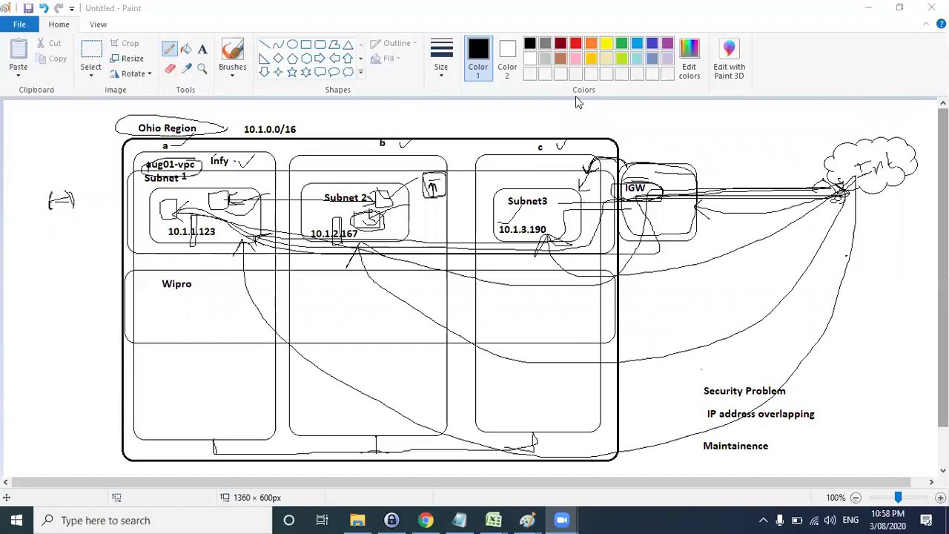
# Step: Return to the AWS console in Chrome and examine aug01-rt-Main's routes, highlighting the 10.1.0.0/16 destination
pyautogui.click(868, 8)
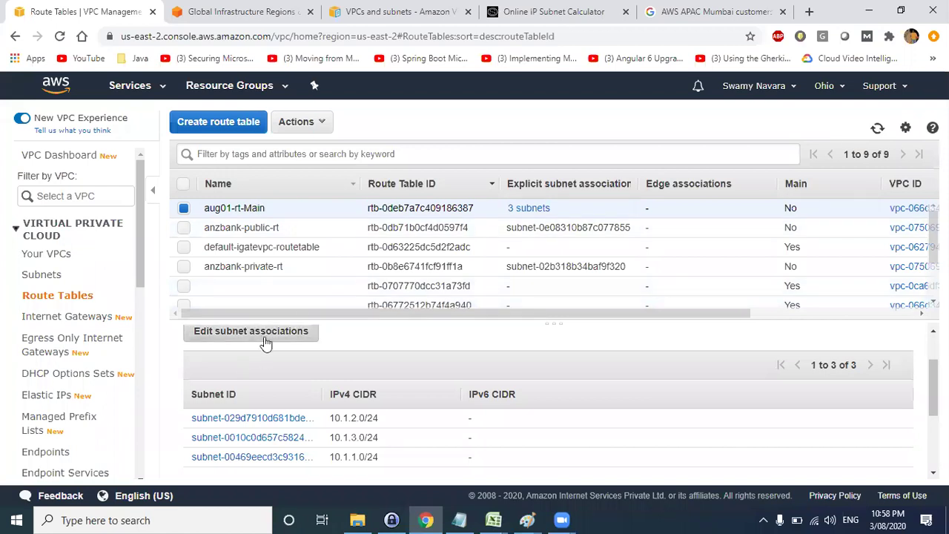
pyautogui.scroll(1, 328, 389)
pyautogui.click(289, 364)
pyautogui.scroll(-1, 252, 407)
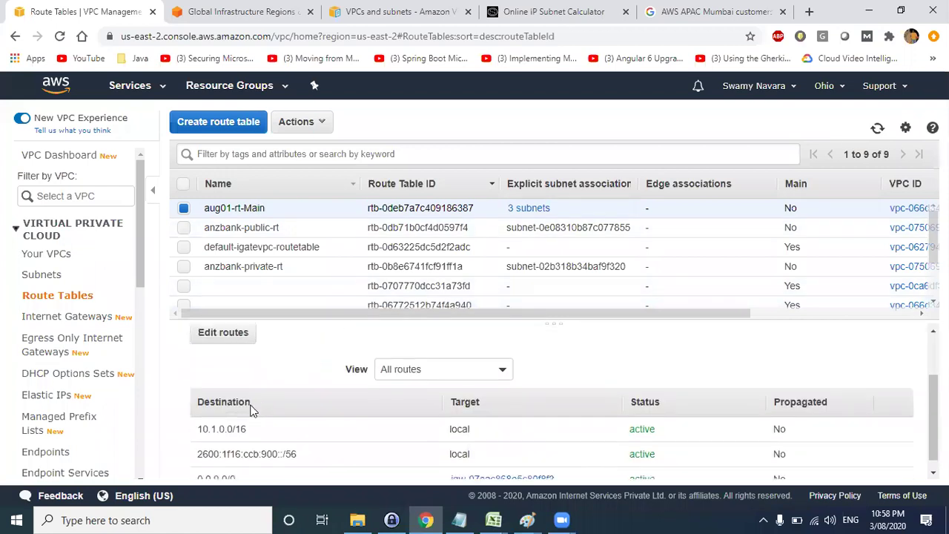
pyautogui.moveTo(199, 416); pyautogui.dragTo(250, 421)
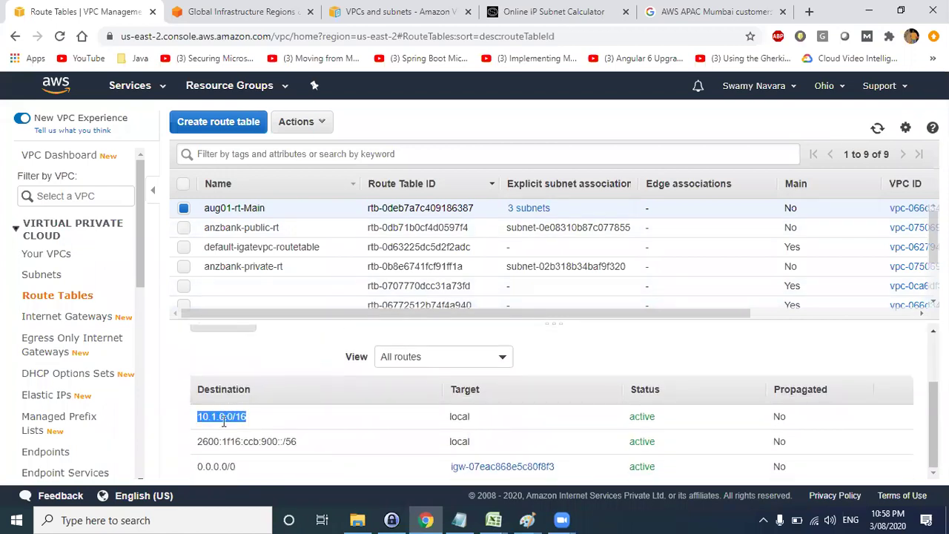
pyautogui.moveTo(252, 419); pyautogui.dragTo(200, 421)
pyautogui.click(259, 424)
pyautogui.click(252, 422)
pyautogui.moveTo(245, 416); pyautogui.dragTo(198, 417)
# Step: Filter the route tables by "aug", select the unnamed route table and highlight its Main value
pyautogui.click(286, 155)
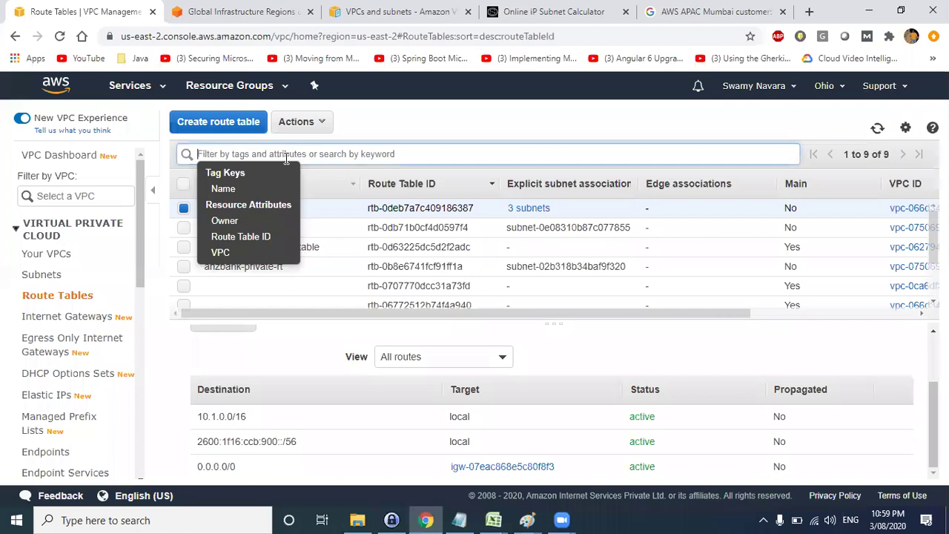
pyautogui.write('aug')
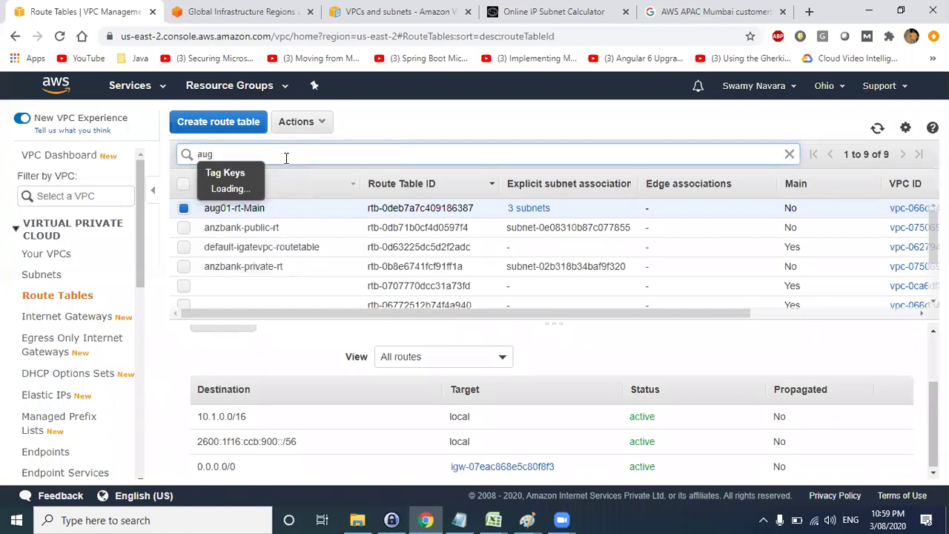
pyautogui.press('Return')
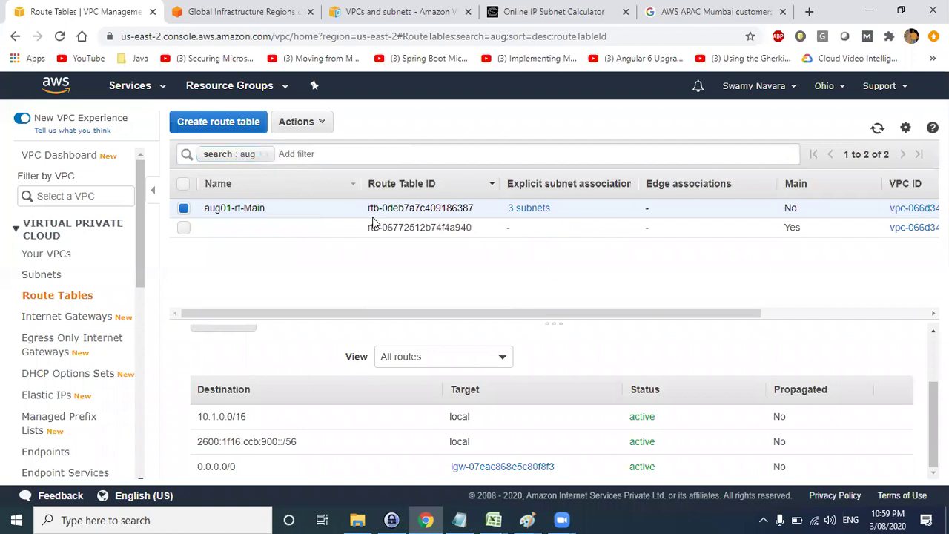
pyautogui.moveTo(369, 227); pyautogui.dragTo(449, 227)
pyautogui.click(495, 230)
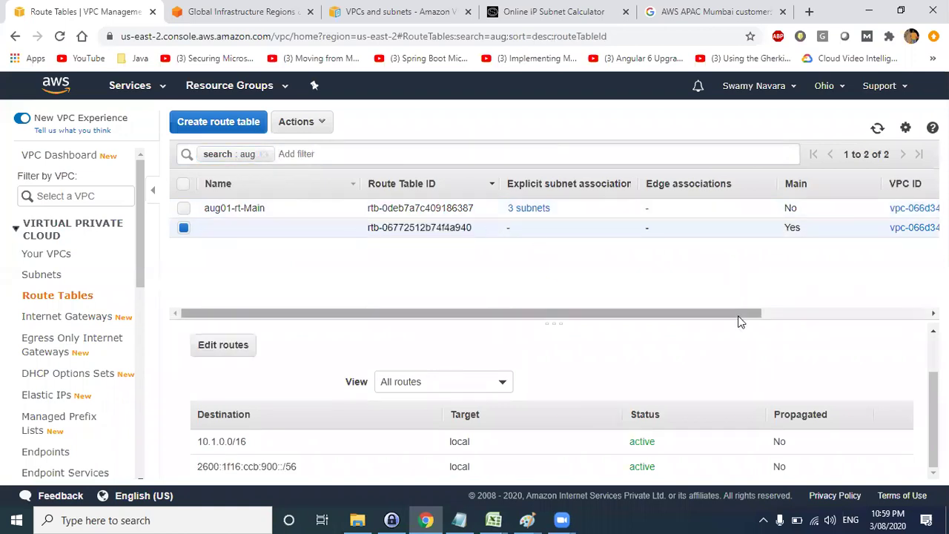
pyautogui.moveTo(800, 234); pyautogui.dragTo(782, 237)
pyautogui.moveTo(752, 315)
pyautogui.mouseDown()
pyautogui.moveTo(716, 318)
pyautogui.moveTo(749, 315)
pyautogui.mouseUp()
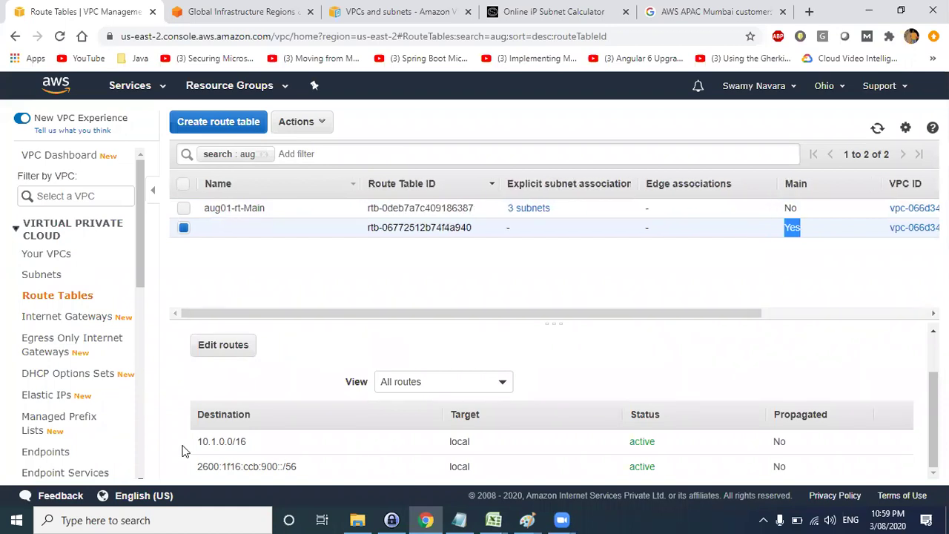
# Step: Examine the unnamed route table's routes, highlighting the 10.1.0.0/16 destination
pyautogui.moveTo(257, 445); pyautogui.dragTo(194, 445)
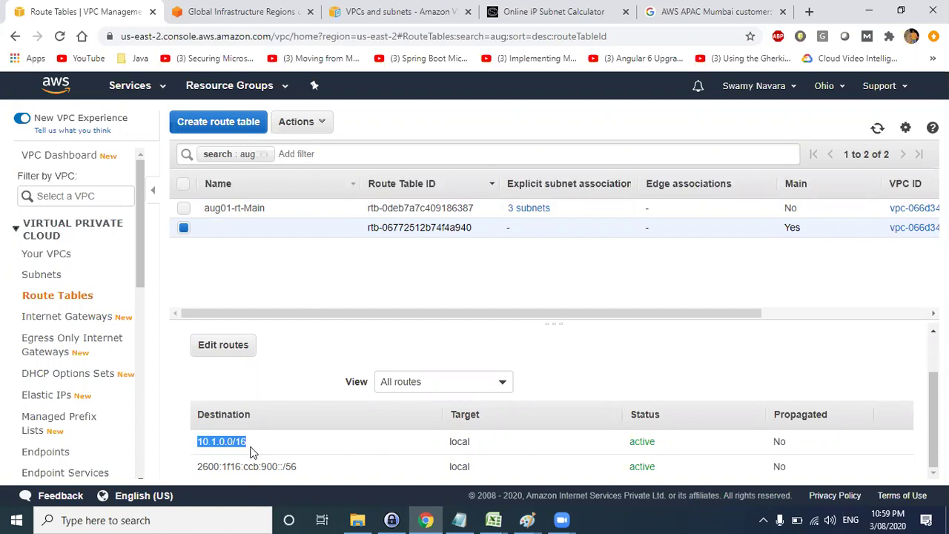
pyautogui.scroll(2, 245, 447)
pyautogui.scroll(-2, 245, 447)
pyautogui.moveTo(254, 444); pyautogui.dragTo(199, 442)
pyautogui.scroll(2, 519, 459)
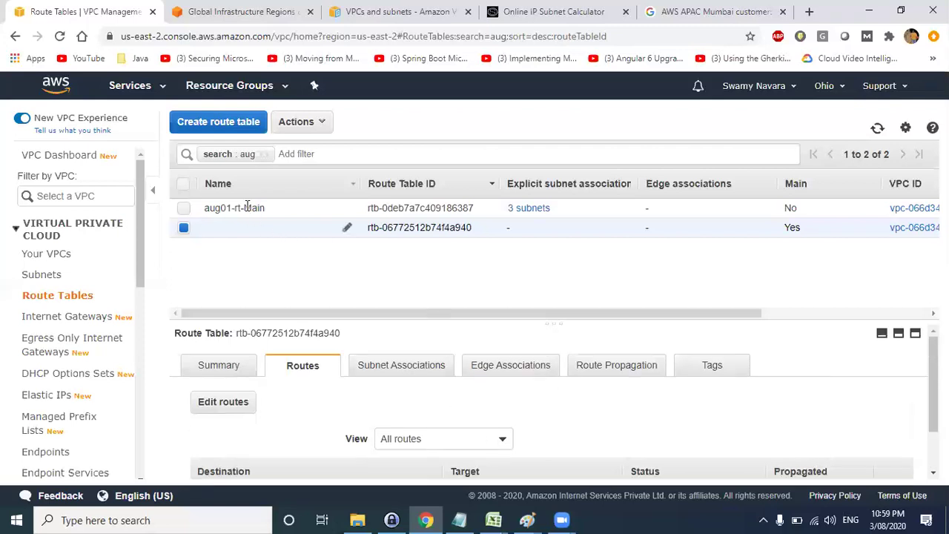
# Step: Select aug01-rt-Main and review its 10.1.0.0/16 and 0.0.0.0/0 routes and its subnet associations
pyautogui.click(274, 209)
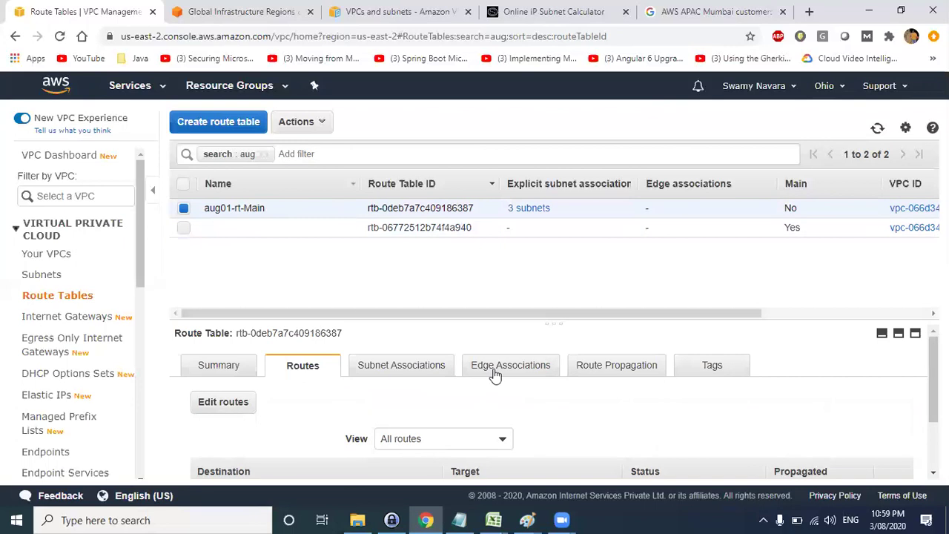
pyautogui.scroll(-2, 493, 373)
pyautogui.moveTo(251, 419); pyautogui.dragTo(196, 419)
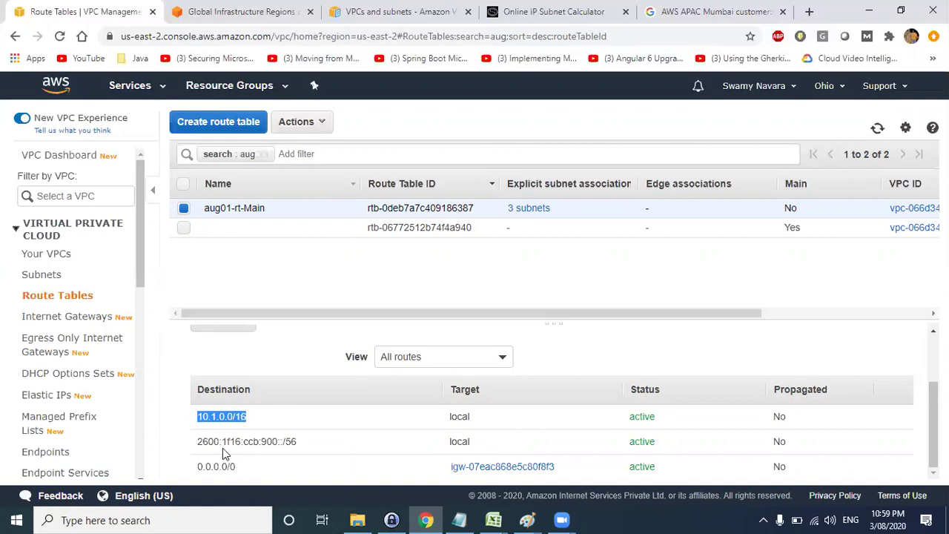
pyautogui.moveTo(237, 469); pyautogui.dragTo(196, 467)
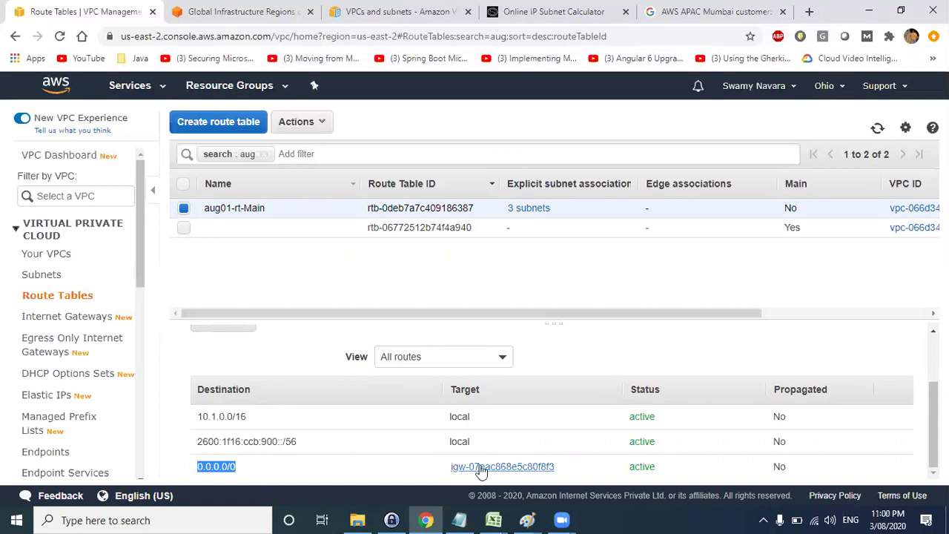
pyautogui.scroll(2, 363, 378)
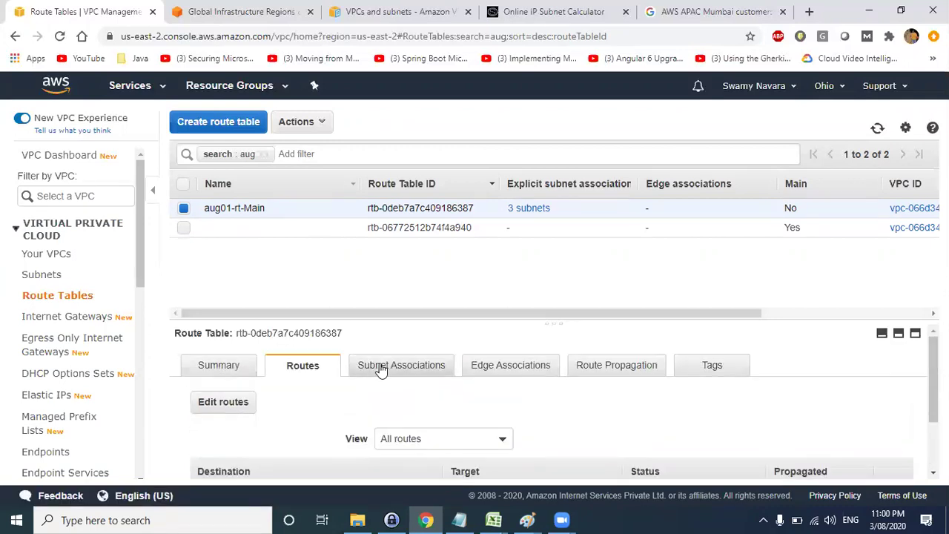
pyautogui.click(387, 365)
pyautogui.scroll(-2, 538, 443)
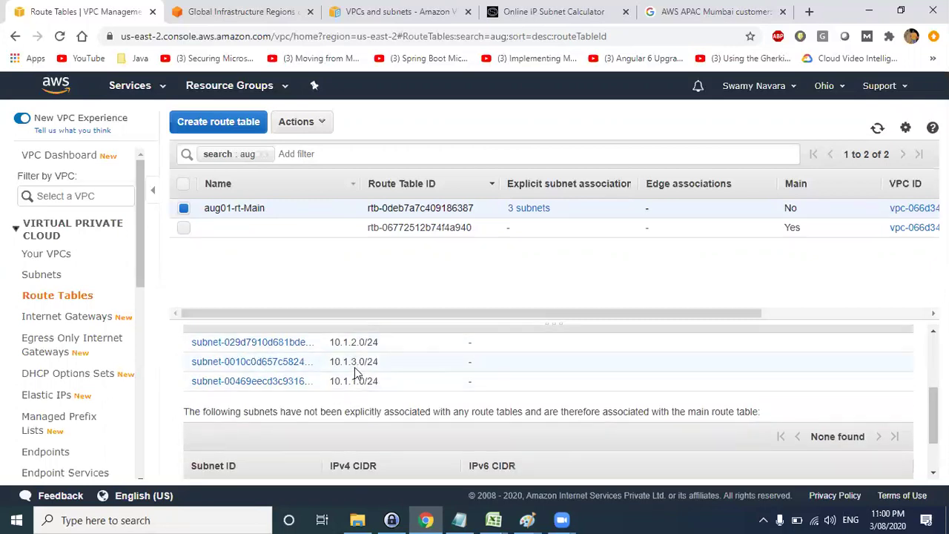
# Step: Switch to the Paint diagram, draw a line from outside the region into Subnet 1 and trace around the Subnet 1 box
pyautogui.hotkey('alt', 'Tab')
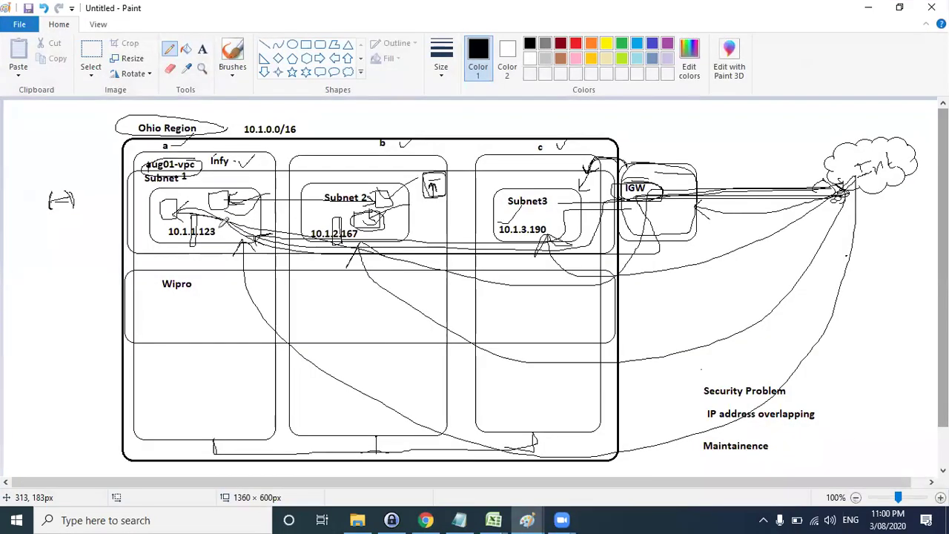
pyautogui.moveTo(79, 221)
pyautogui.mouseDown()
pyautogui.moveTo(163, 212)
pyautogui.moveTo(158, 225)
pyautogui.mouseUp()
pyautogui.moveTo(246, 186)
pyautogui.mouseDown()
pyautogui.moveTo(162, 192)
pyautogui.moveTo(162, 234)
pyautogui.moveTo(272, 186)
pyautogui.moveTo(194, 185)
pyautogui.mouseUp()
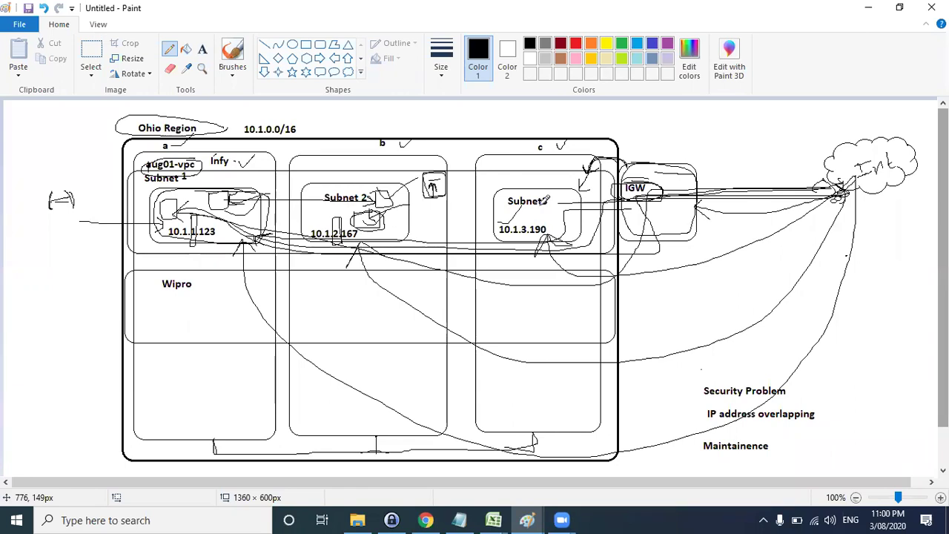
# Step: Return to the AWS console in Chrome, highlight aug01-rt-Main's name, explicit subnet associations and Main value, and select both route tables
pyautogui.hotkey('alt', 'Tab')
pyautogui.click(304, 219)
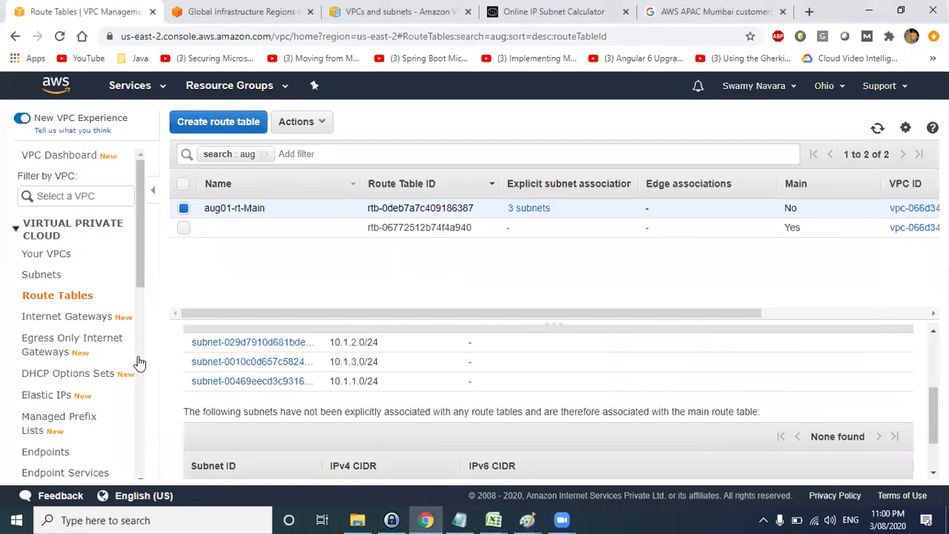
pyautogui.moveTo(556, 214); pyautogui.dragTo(508, 214)
pyautogui.moveTo(265, 208); pyautogui.dragTo(226, 214)
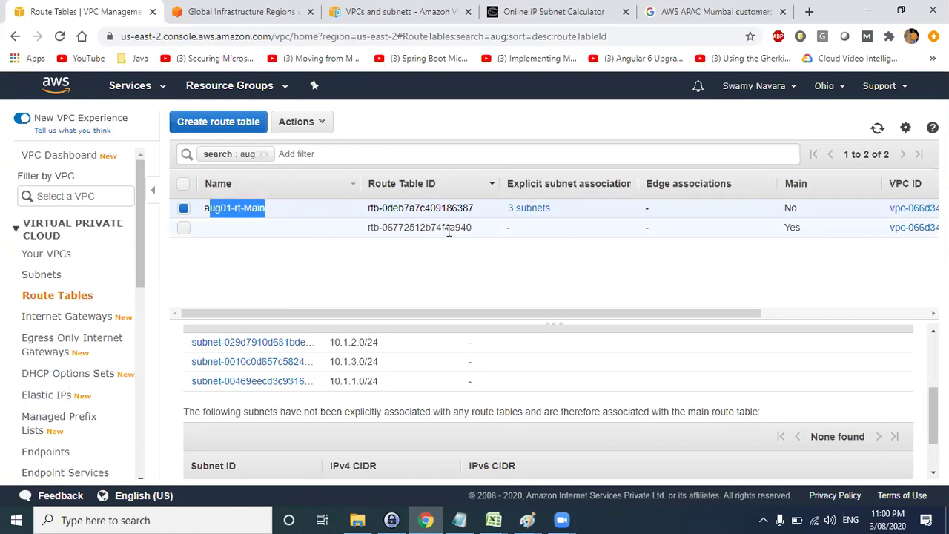
pyautogui.moveTo(561, 212); pyautogui.dragTo(508, 210)
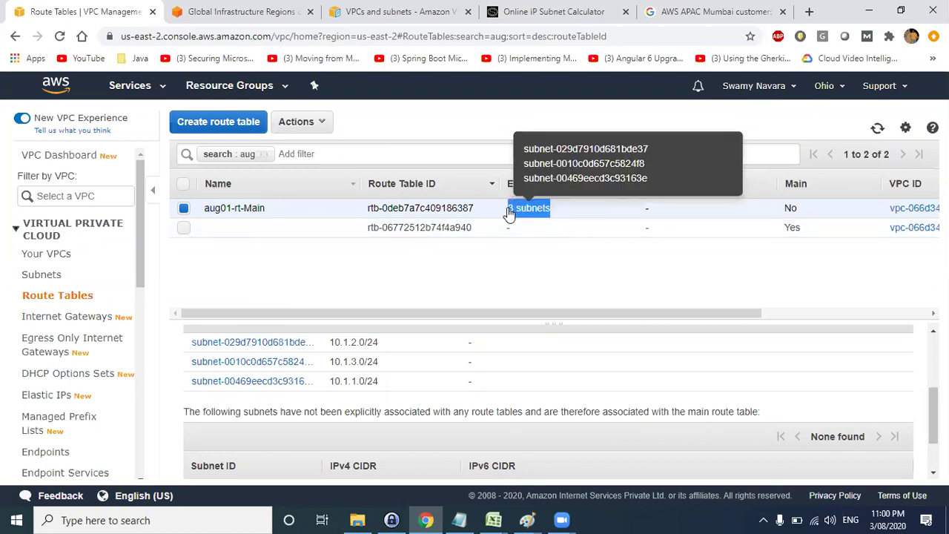
pyautogui.click(793, 210)
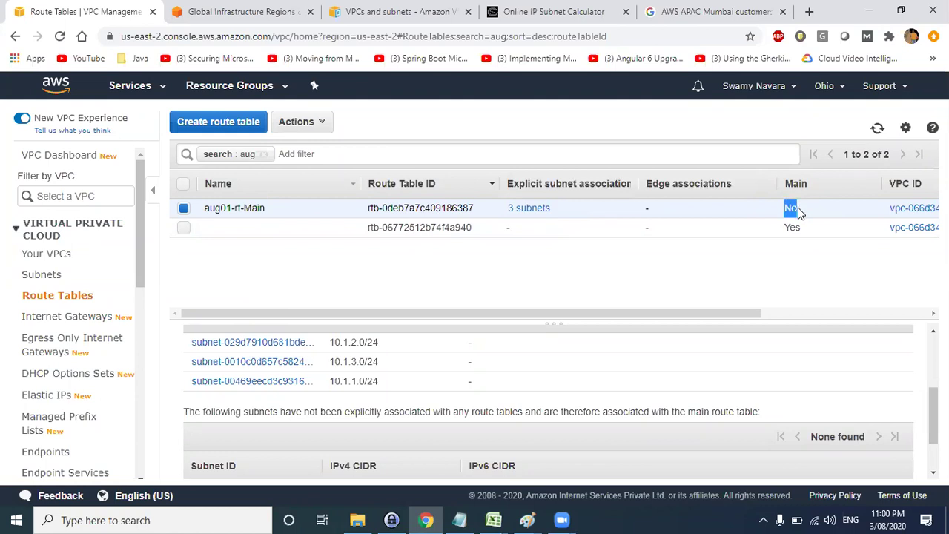
pyautogui.moveTo(578, 214); pyautogui.dragTo(194, 214)
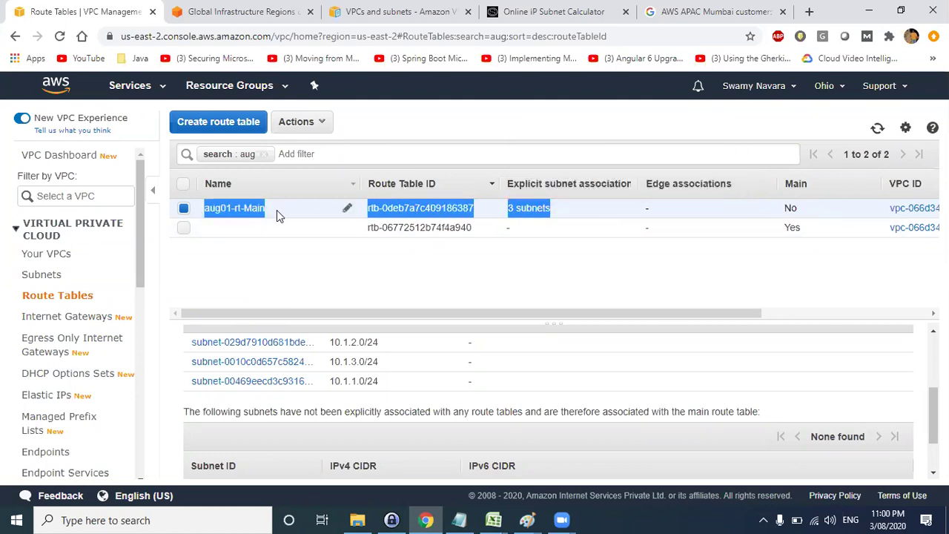
pyautogui.click(578, 215)
pyautogui.moveTo(568, 214); pyautogui.dragTo(510, 213)
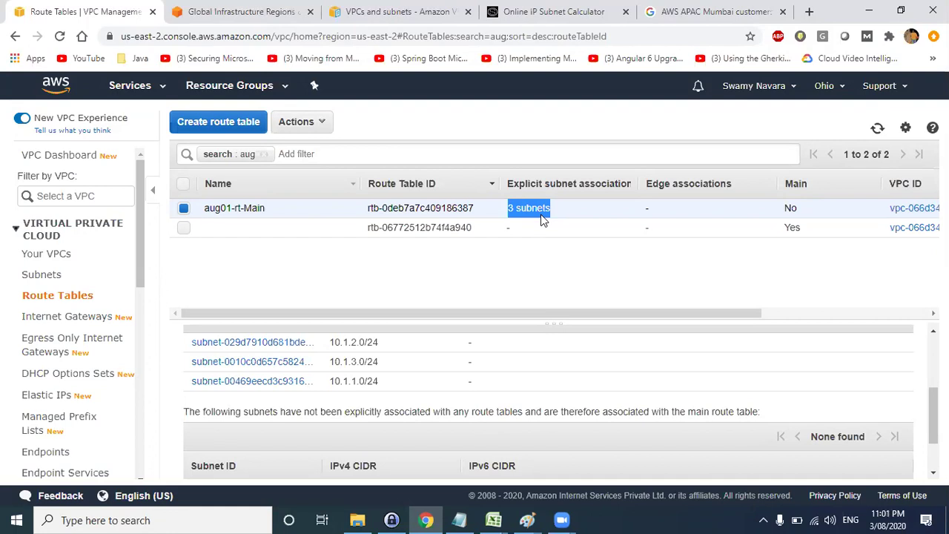
pyautogui.click(265, 232)
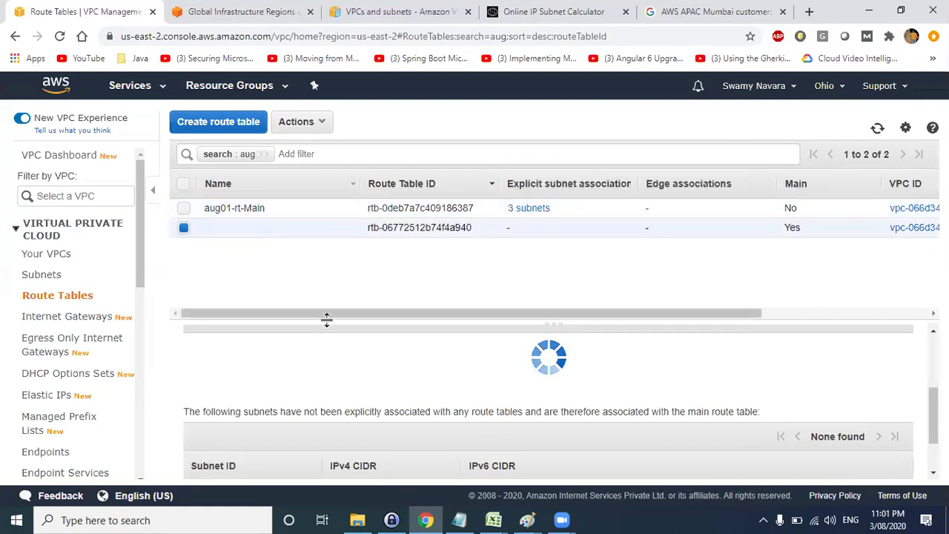
pyautogui.click(184, 208)
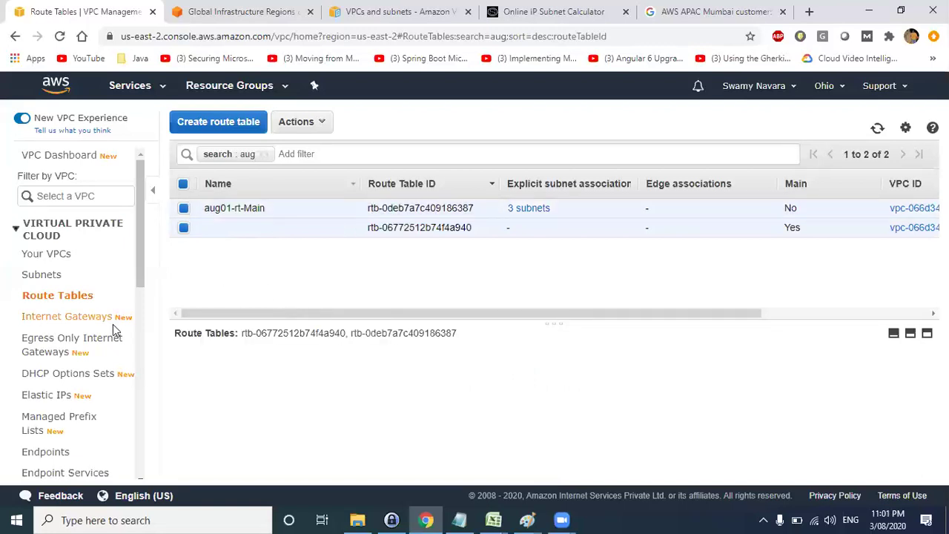
# Step: Open the security groups list, search it for "aug", and remove that search filter
pyautogui.scroll(-2, 71, 332)
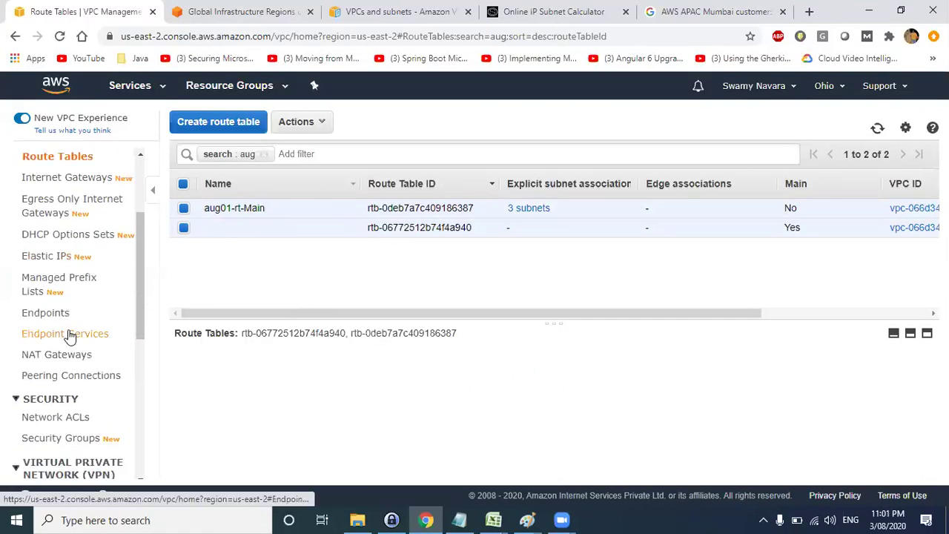
pyautogui.click(63, 439)
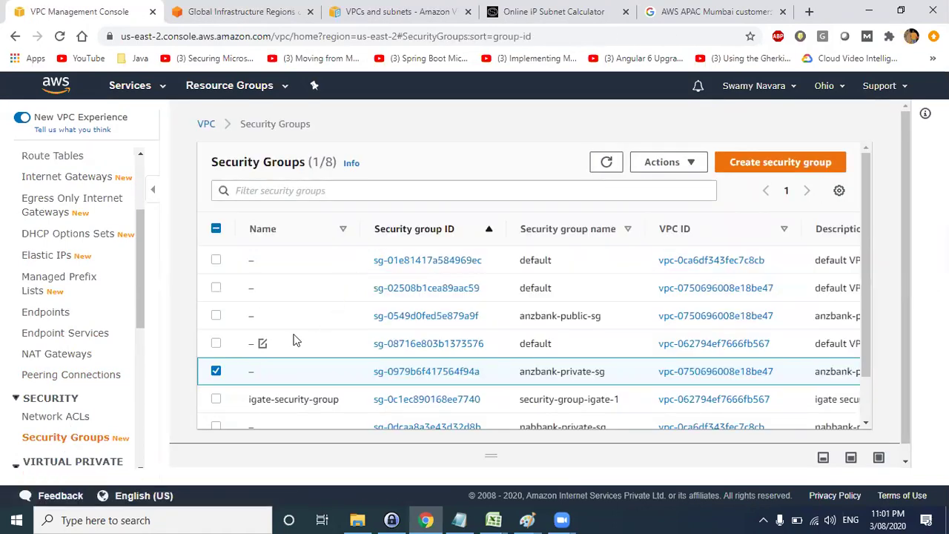
pyautogui.click(324, 190)
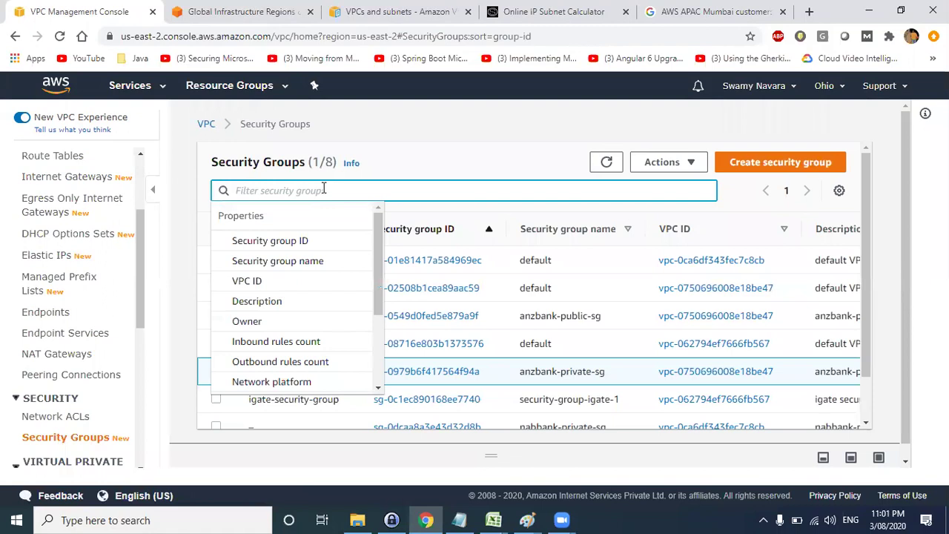
pyautogui.write('anz')
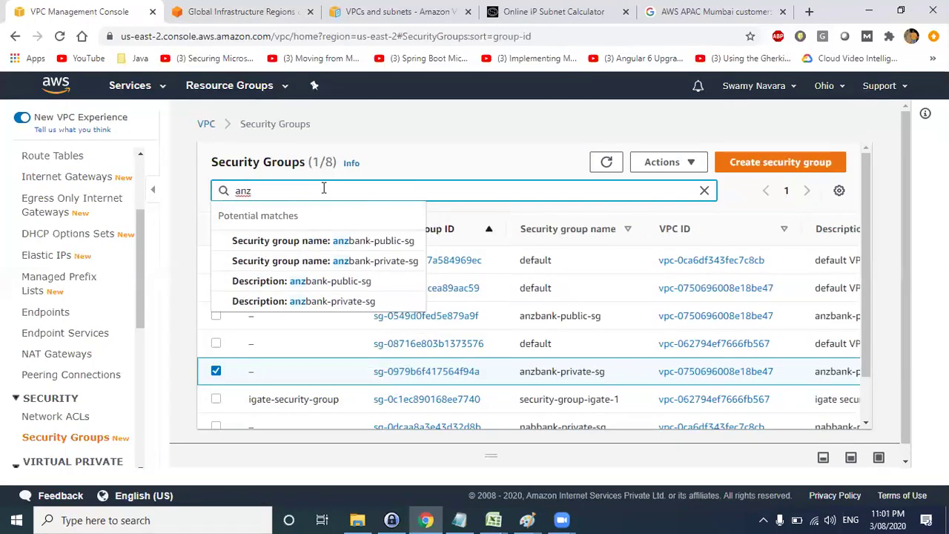
pyautogui.press('BackSpace')
pyautogui.press('BackSpace')
pyautogui.press('BackSpace')
pyautogui.write('aug')
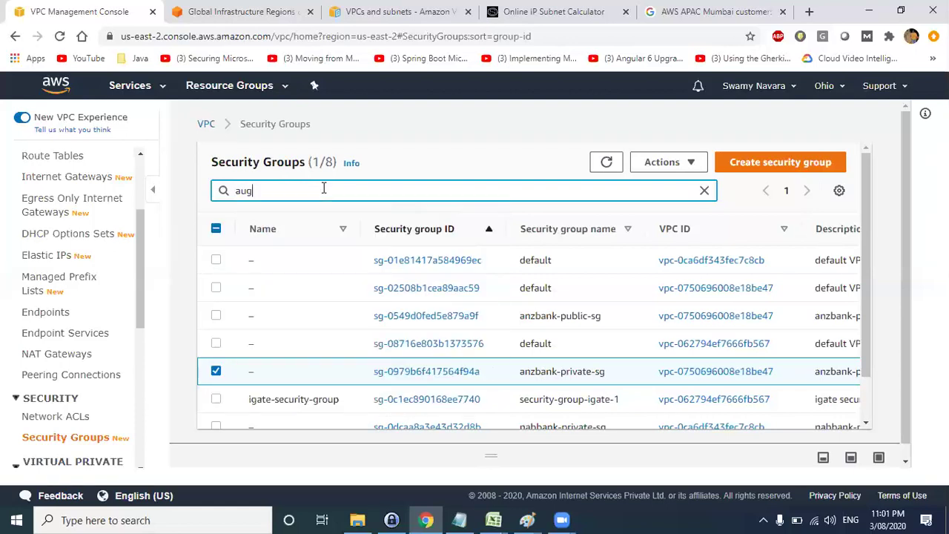
pyautogui.press('Return')
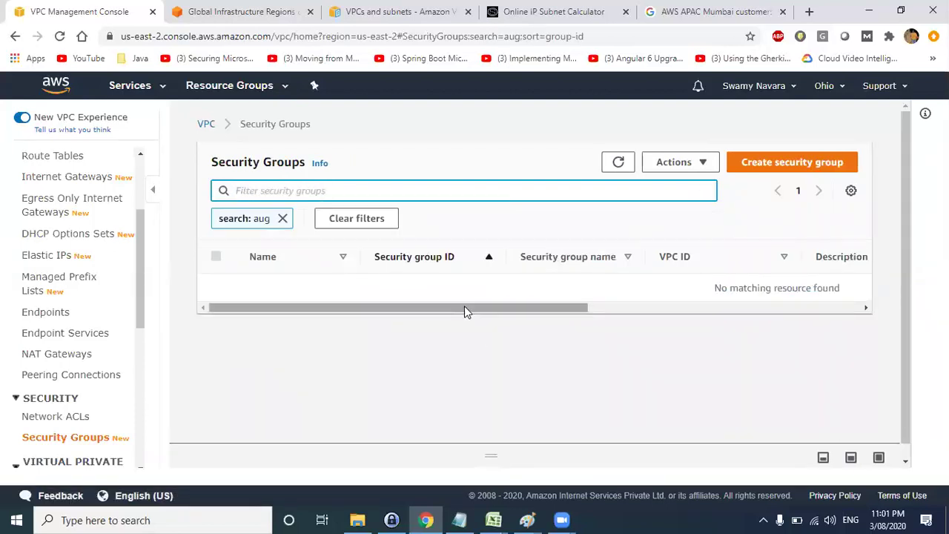
pyautogui.click(270, 191)
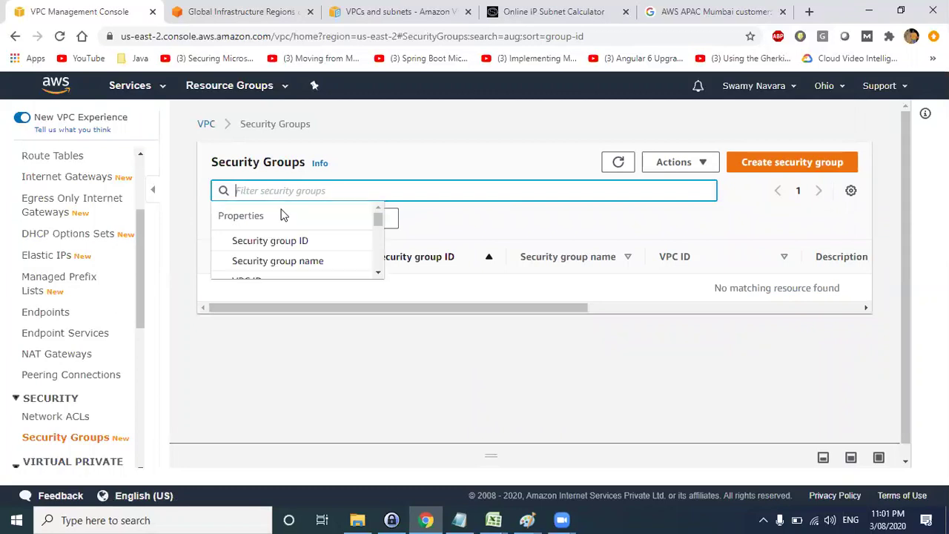
pyautogui.click(413, 215)
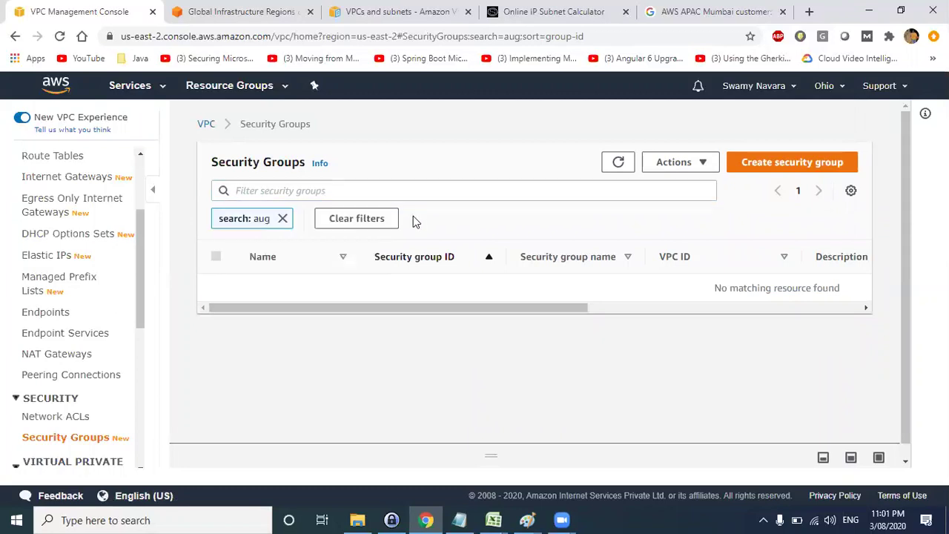
pyautogui.click(280, 218)
# Step: Try to copy aug01-vpc's VPC ID from the VPC list and paste it into the security groups filter
pyautogui.scroll(3, 97, 182)
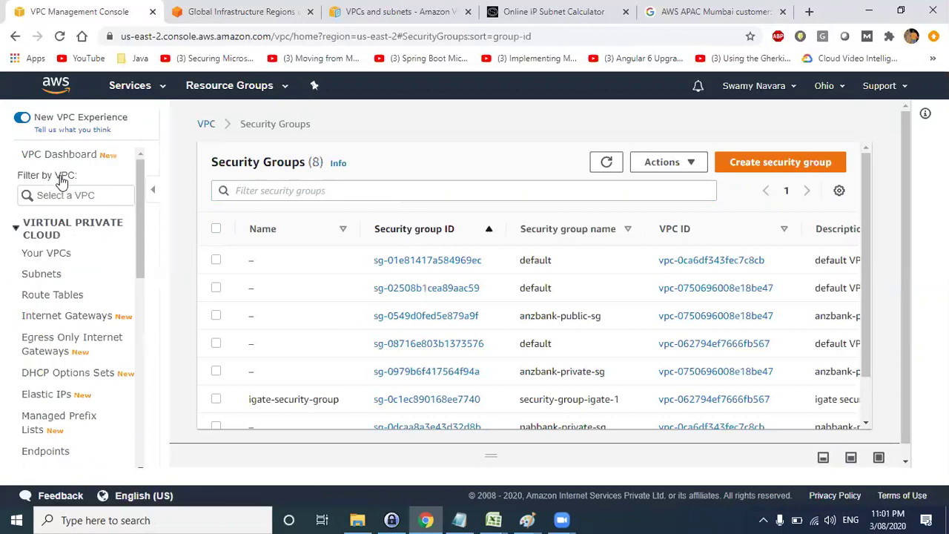
pyautogui.click(58, 254)
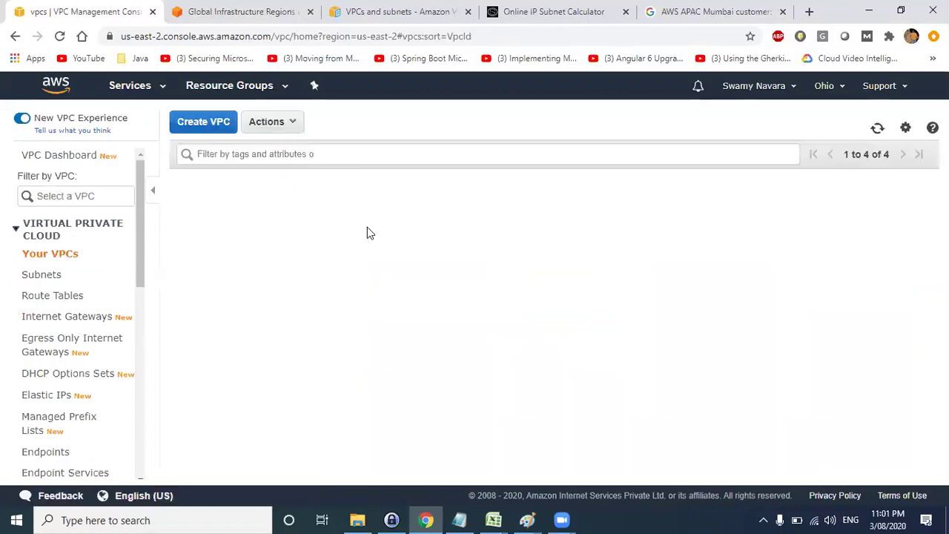
pyautogui.moveTo(491, 228); pyautogui.dragTo(381, 227)
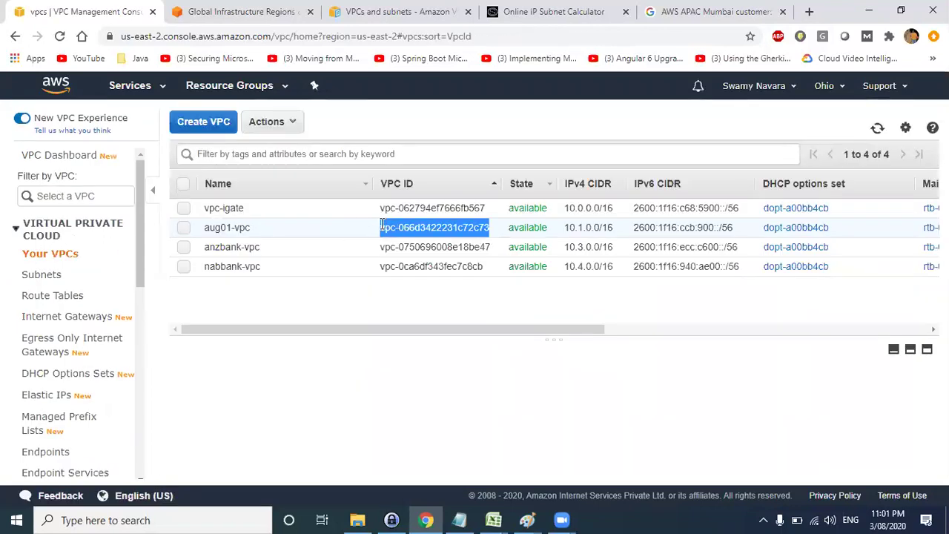
pyautogui.click(381, 227)
pyautogui.scroll(-5, 59, 403)
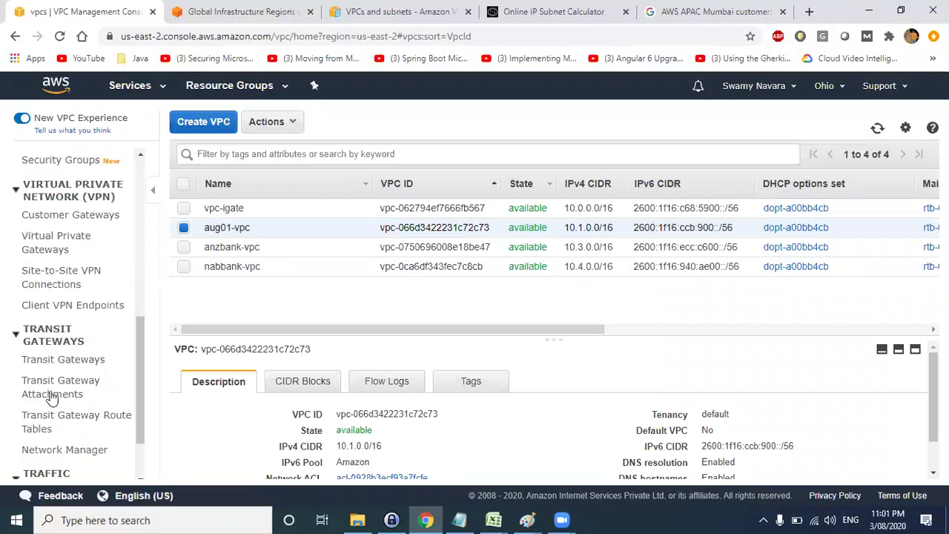
pyautogui.scroll(2, 58, 235)
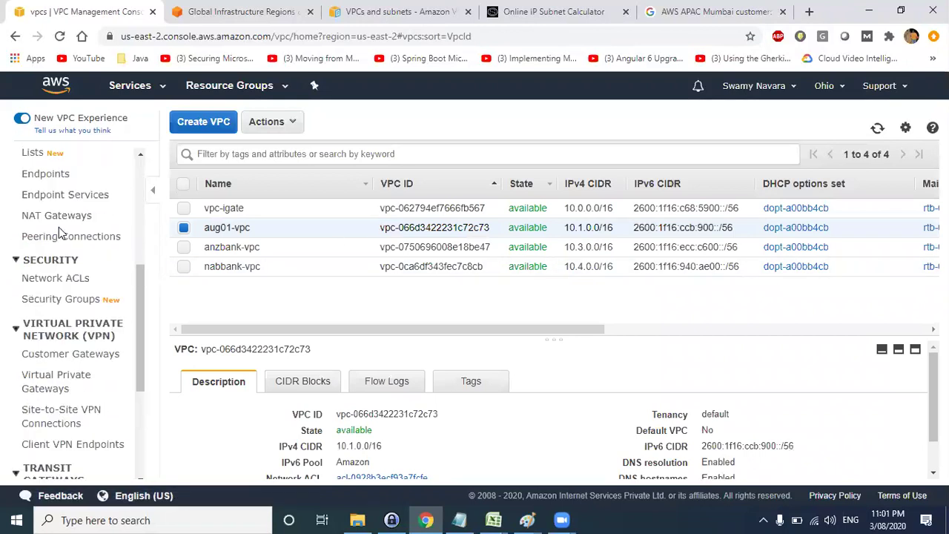
pyautogui.click(60, 298)
pyautogui.click(298, 192)
pyautogui.write('10.1.1.0/24')
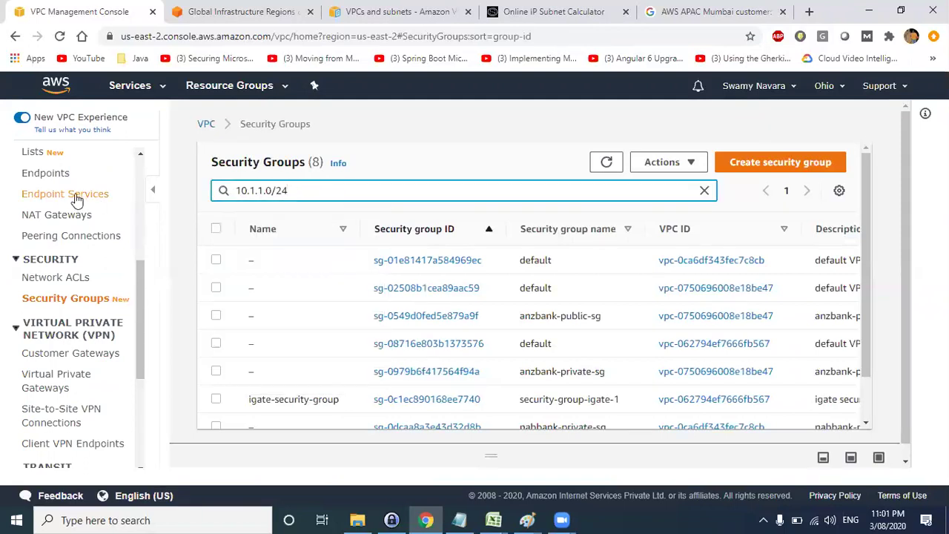
# Step: Return to the VPC list, select aug01-vpc and copy its VPC ID from the description details
pyautogui.scroll(5, 75, 194)
pyautogui.click(53, 253)
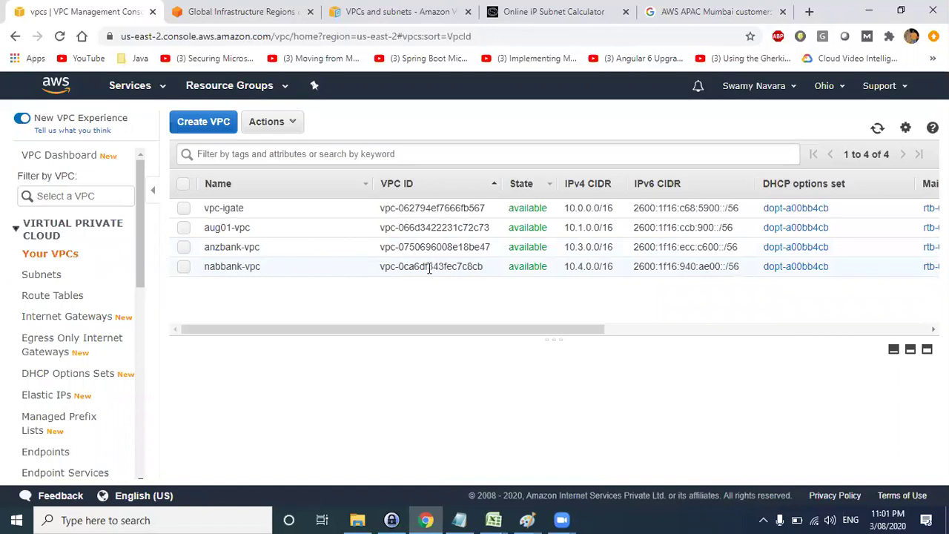
pyautogui.moveTo(490, 227); pyautogui.dragTo(378, 228)
pyautogui.click(398, 228)
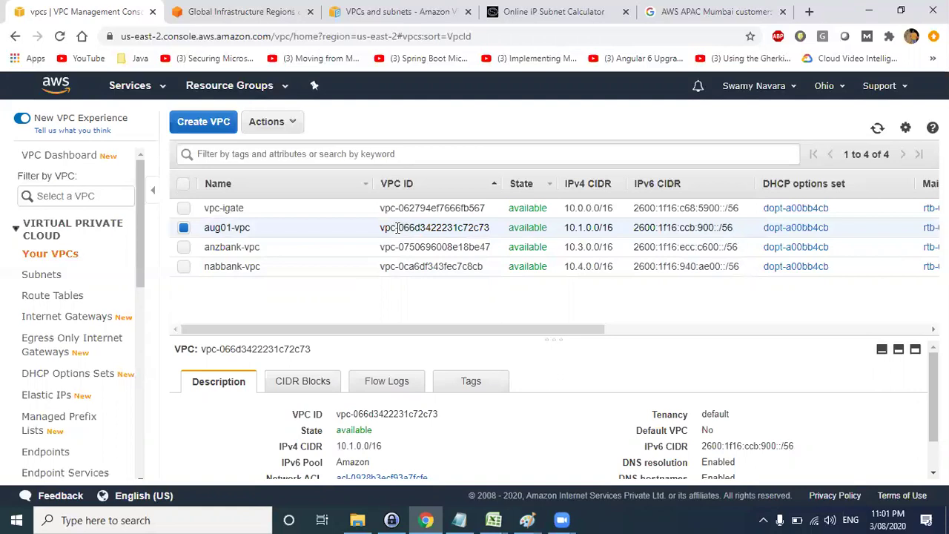
pyautogui.tripleClick(397, 228)
pyautogui.rightClick(396, 227)
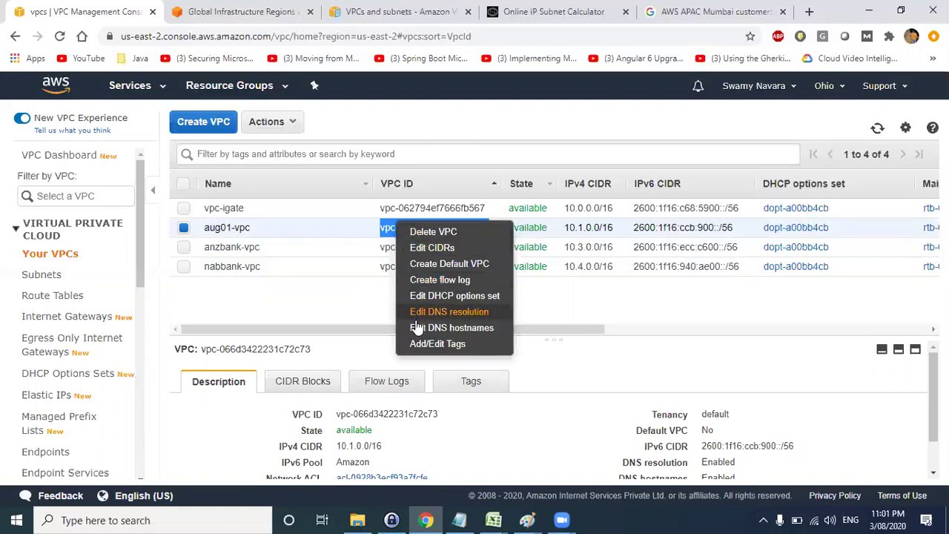
pyautogui.click(783, 445)
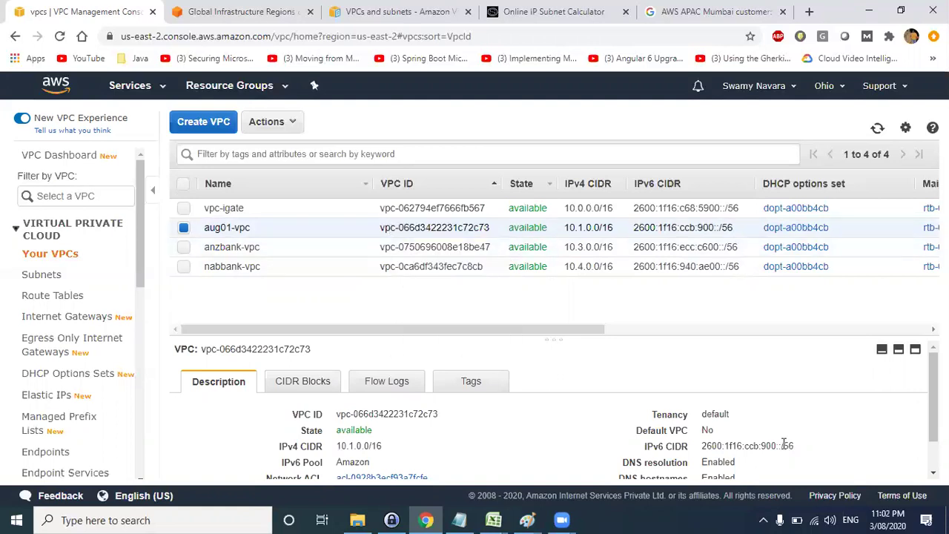
pyautogui.scroll(-1, 783, 445)
pyautogui.doubleClick(419, 376)
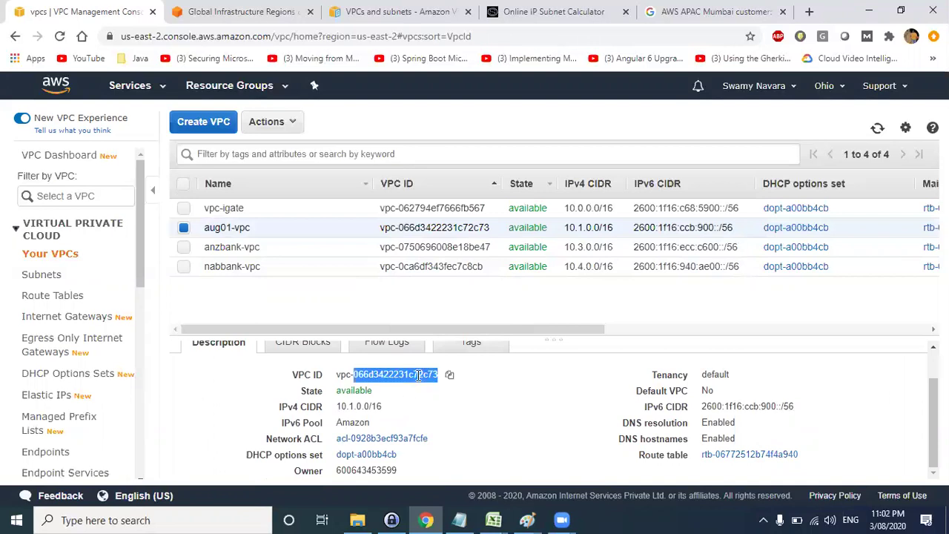
pyautogui.click(448, 375)
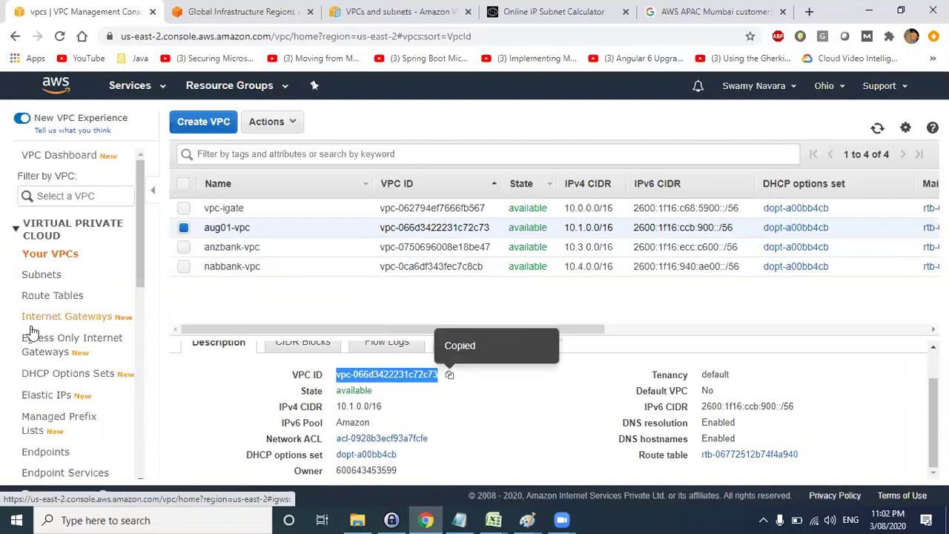
# Step: Filter the security groups by the copied VPC ID vpc-066d3422231c72c73
pyautogui.scroll(-5, 55, 370)
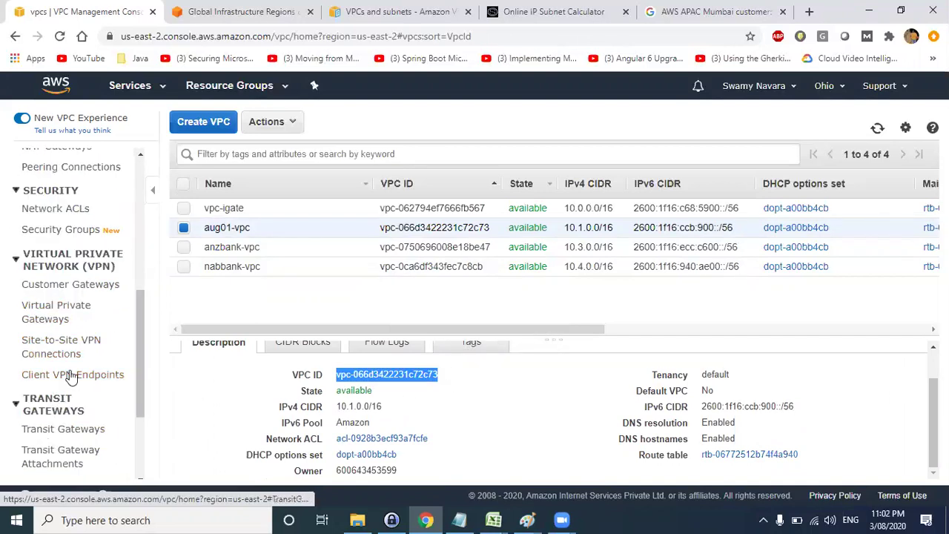
pyautogui.scroll(3, 72, 369)
pyautogui.click(85, 436)
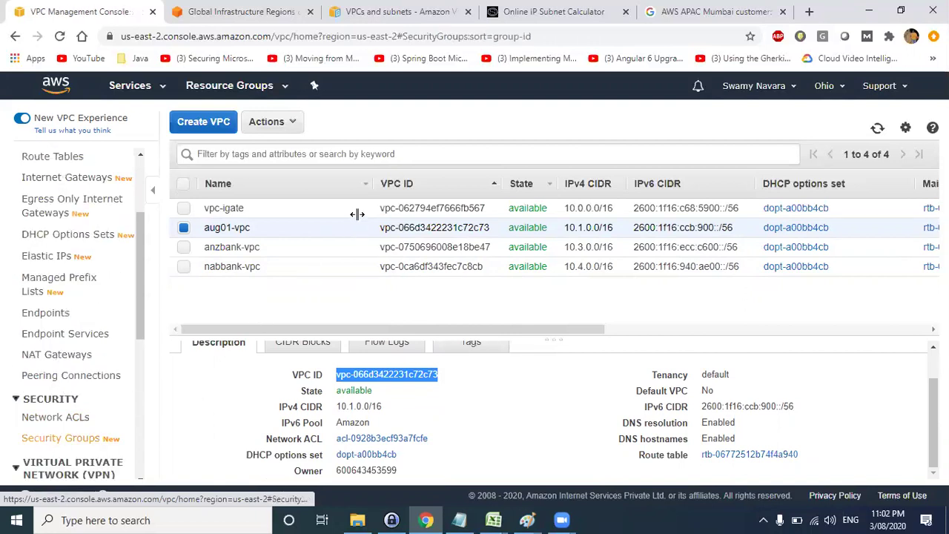
pyautogui.click(482, 193)
pyautogui.hotkey('ctrl', 'a')
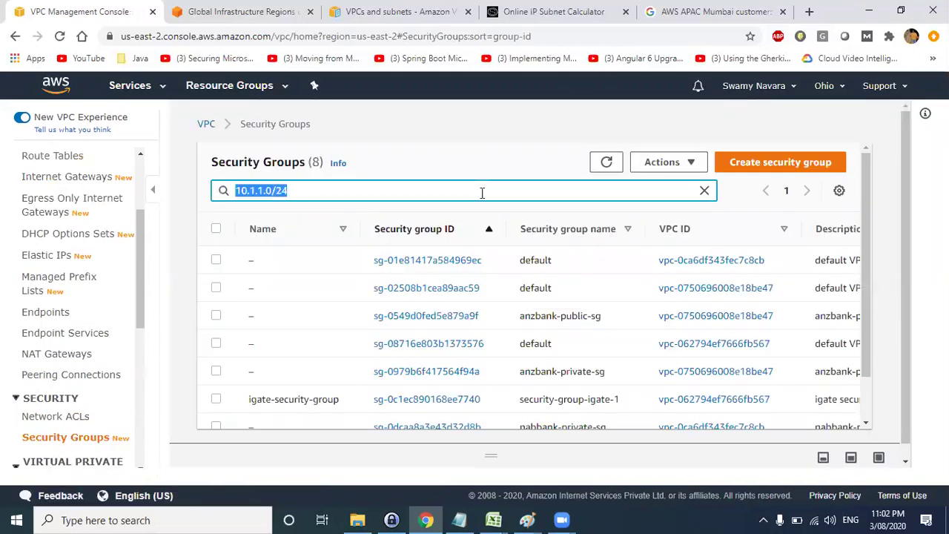
pyautogui.hotkey('ctrl', 'v')
pyautogui.press('Return')
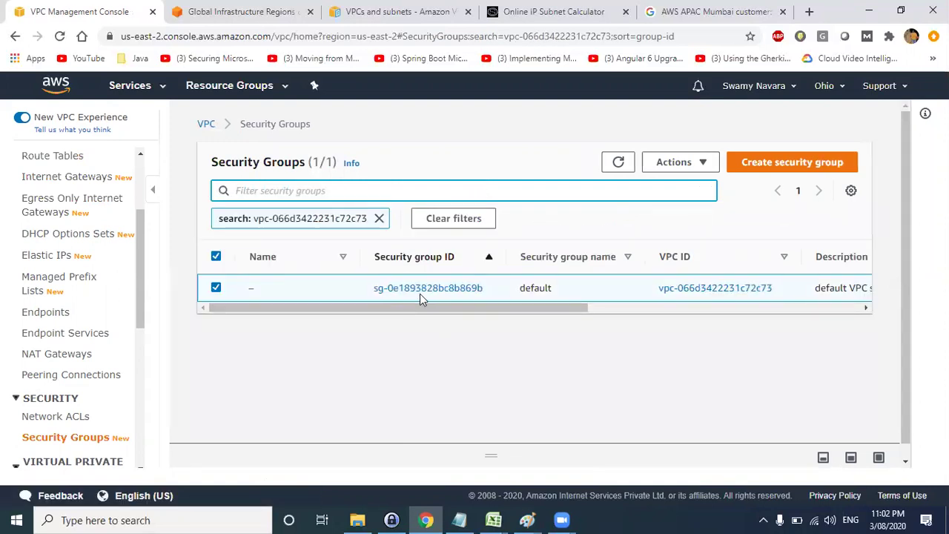
# Step: Start a new security group and enter sg-aug01 as both its name and description
pyautogui.click(775, 167)
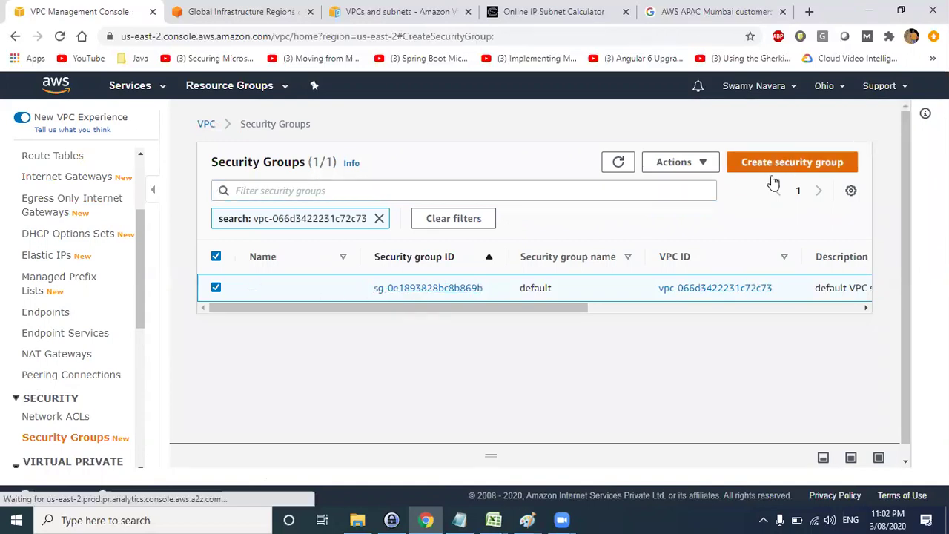
pyautogui.click(140, 284)
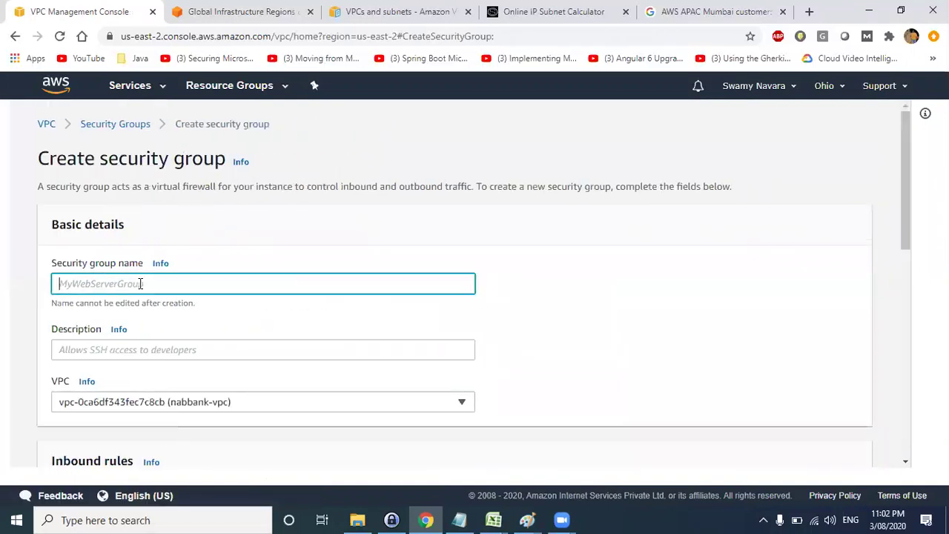
pyautogui.write('aug01-s')
pyautogui.hotkey('ctrl', 'a')
pyautogui.press('BackSpace')
pyautogui.write('s')
pyautogui.click(118, 348)
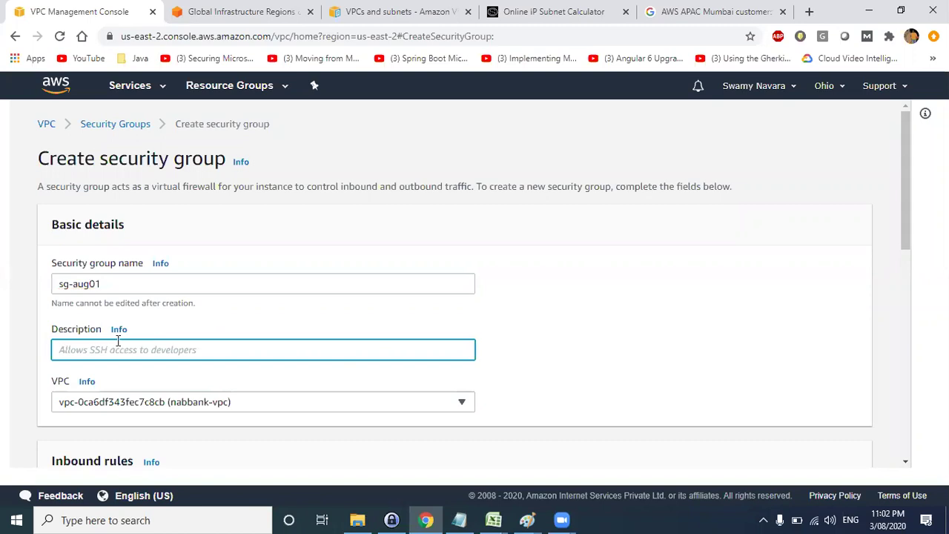
pyautogui.moveTo(134, 289); pyautogui.dragTo(49, 290)
pyautogui.click(111, 349)
pyautogui.hotkey('ctrl', 'v')
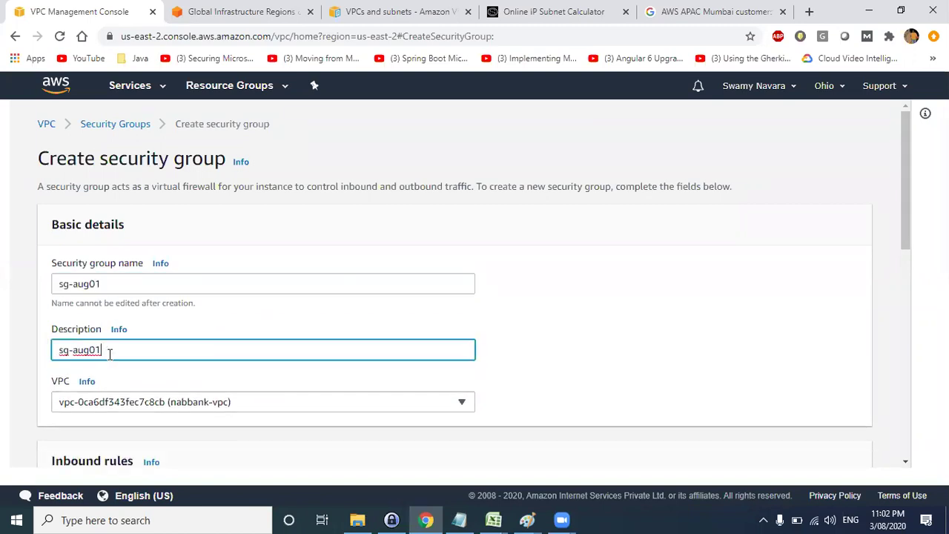
# Step: Set the new security group's VPC to aug01-vpc
pyautogui.scroll(-2, 156, 367)
pyautogui.click(179, 267)
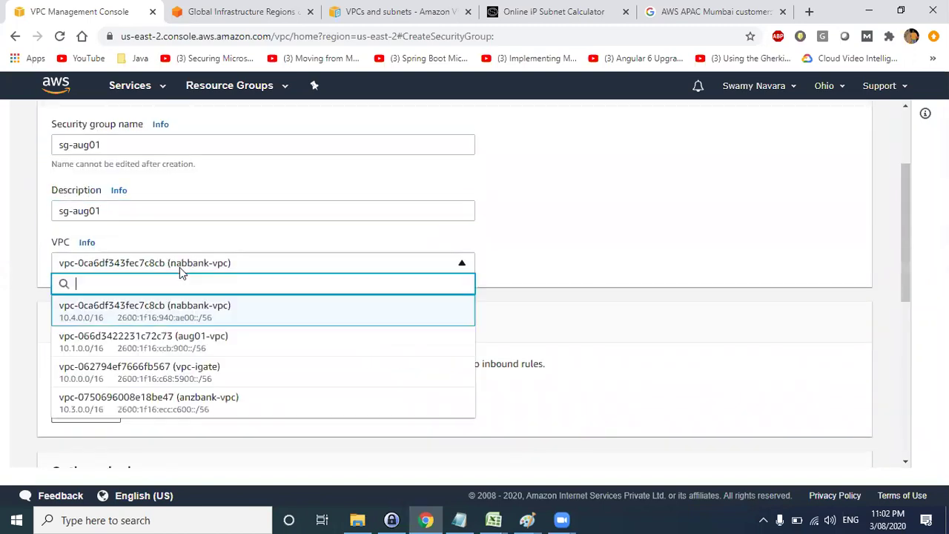
pyautogui.click(203, 344)
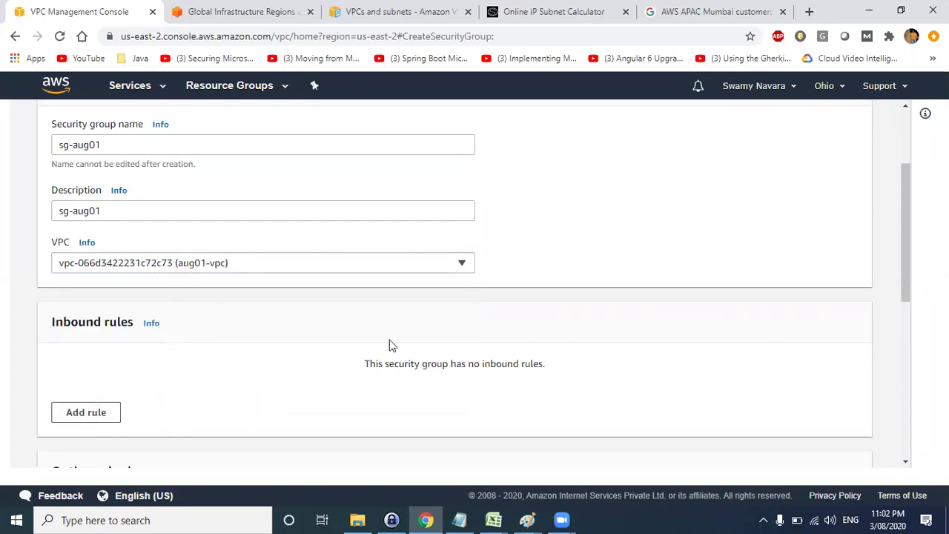
# Step: Review the inbound and outbound rules and try to create the security group named sg-aug01
pyautogui.scroll(-4, 387, 343)
pyautogui.scroll(2, 104, 212)
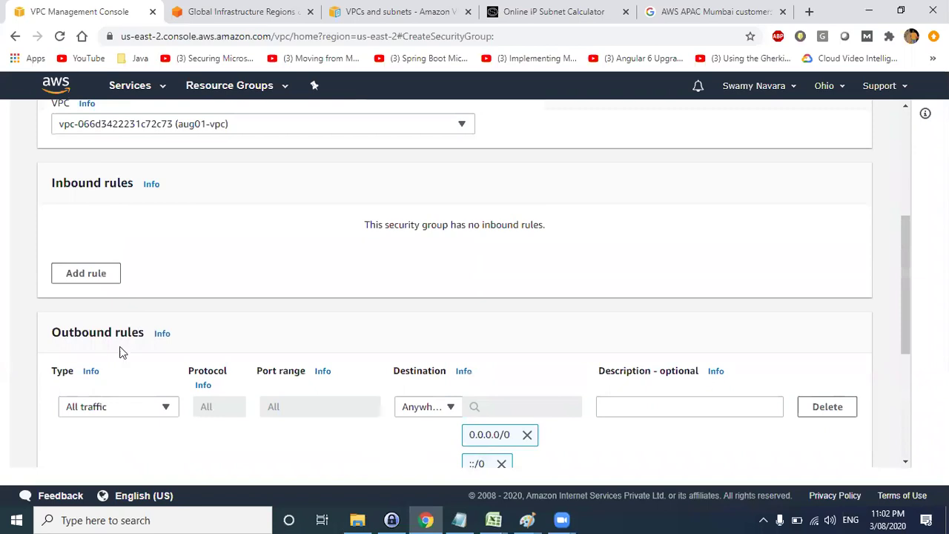
pyautogui.scroll(-1, 121, 349)
pyautogui.scroll(-3, 449, 356)
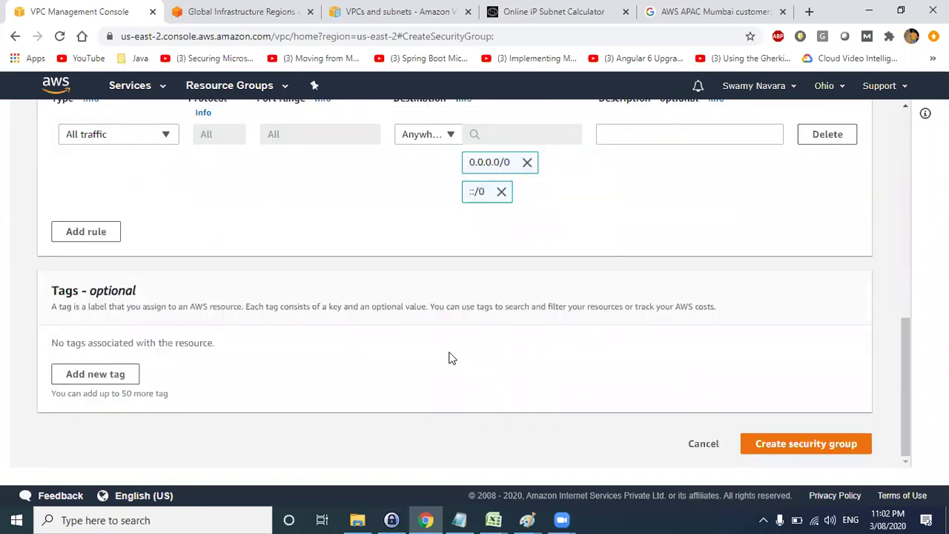
pyautogui.click(809, 451)
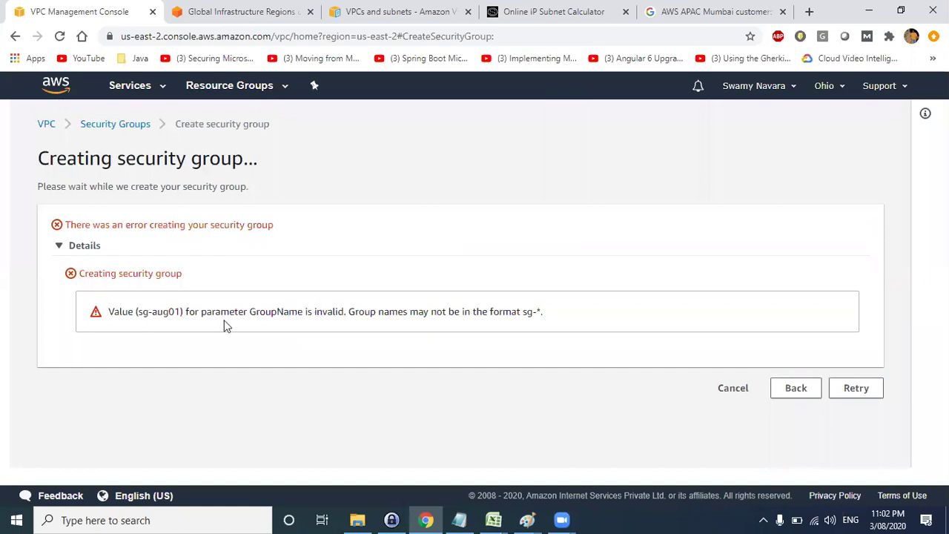
# Step: Return to the security group form, change the group name to aug01-sg, and create the security group
pyautogui.click(796, 387)
pyautogui.moveTo(72, 283); pyautogui.dragTo(59, 285)
pyautogui.press('BackSpace')
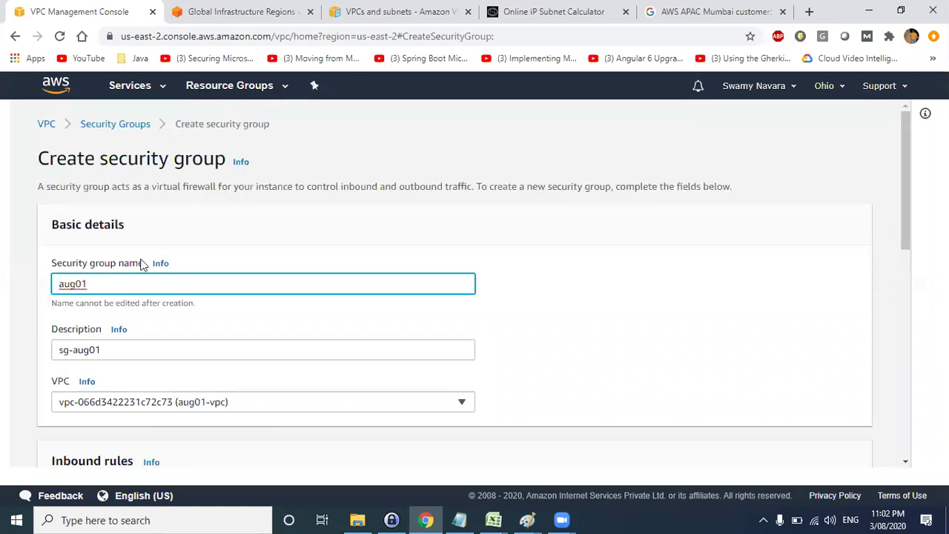
pyautogui.click(738, 369)
pyautogui.scroll(-5, 849, 409)
pyautogui.scroll(-3, 848, 408)
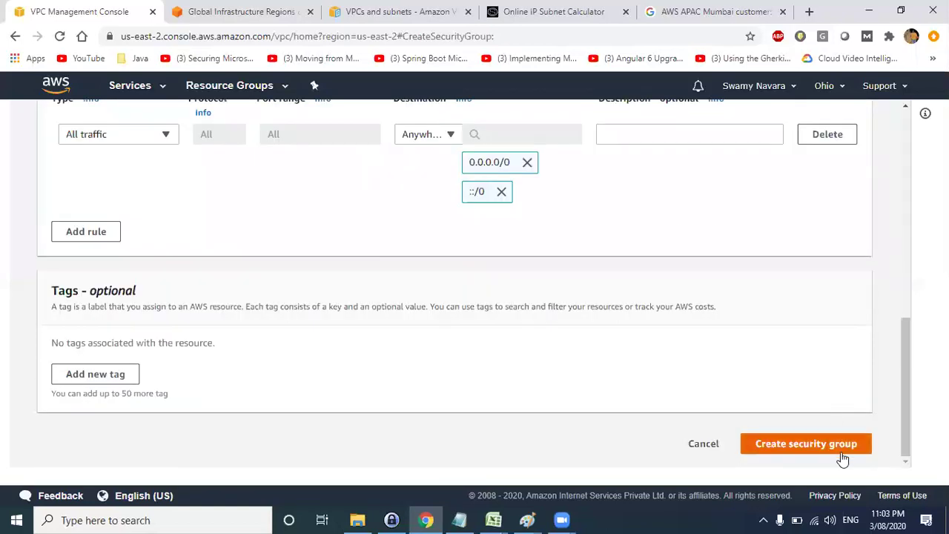
pyautogui.click(838, 447)
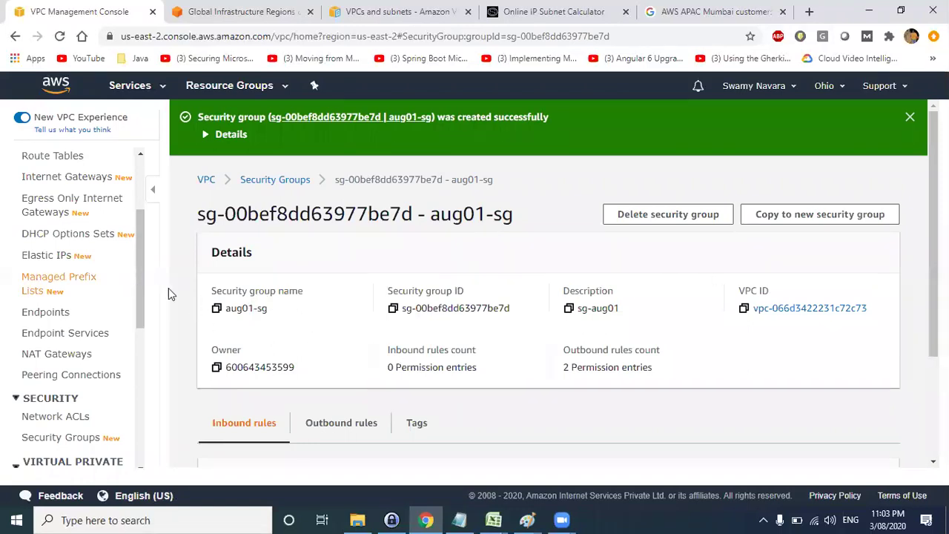
# Step: Copy the new group's name and filter the security groups list by aug01-sg
pyautogui.moveTo(269, 310); pyautogui.dragTo(234, 311)
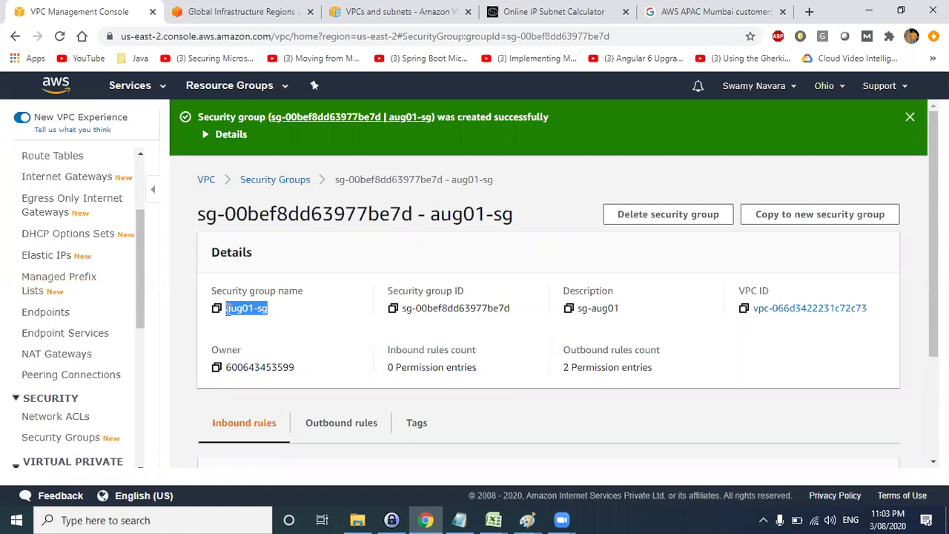
pyautogui.scroll(1, 112, 282)
pyautogui.scroll(-4, 119, 288)
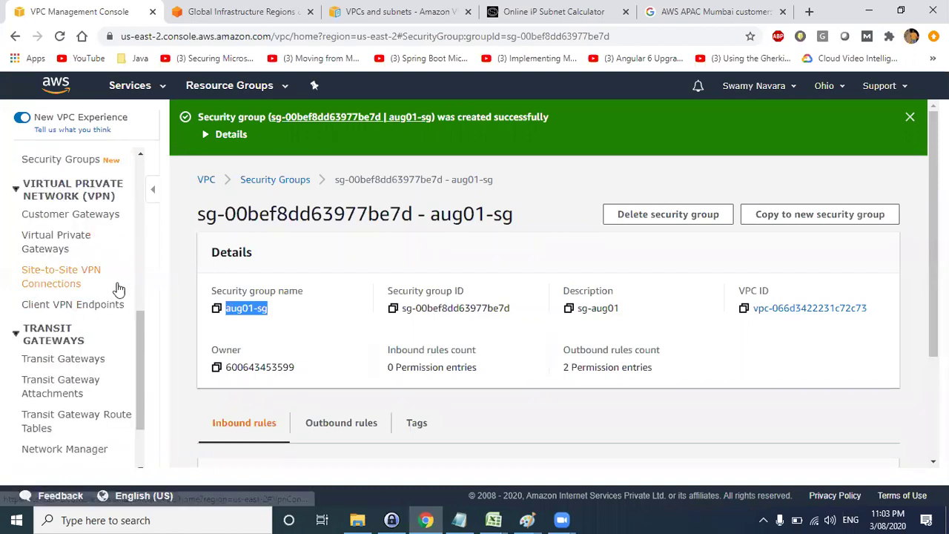
pyautogui.scroll(1, 74, 285)
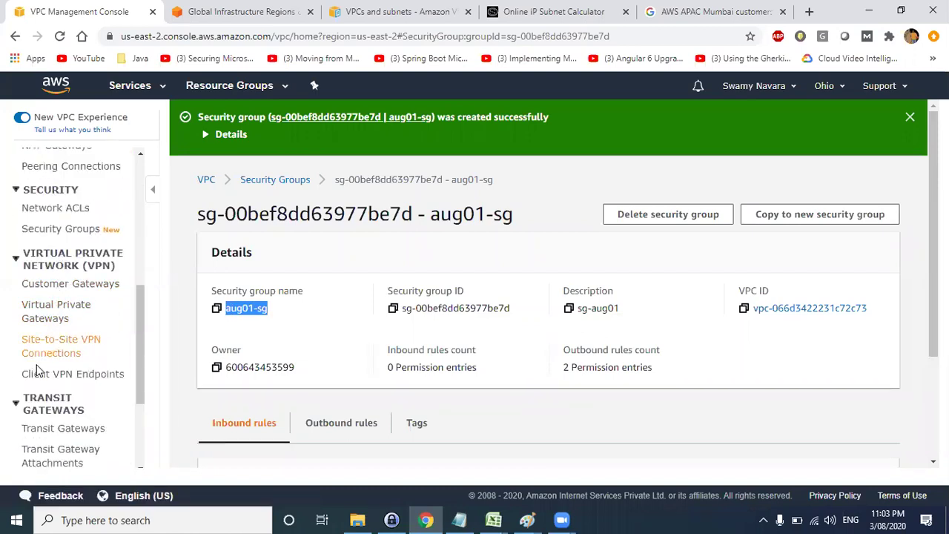
pyautogui.click(58, 228)
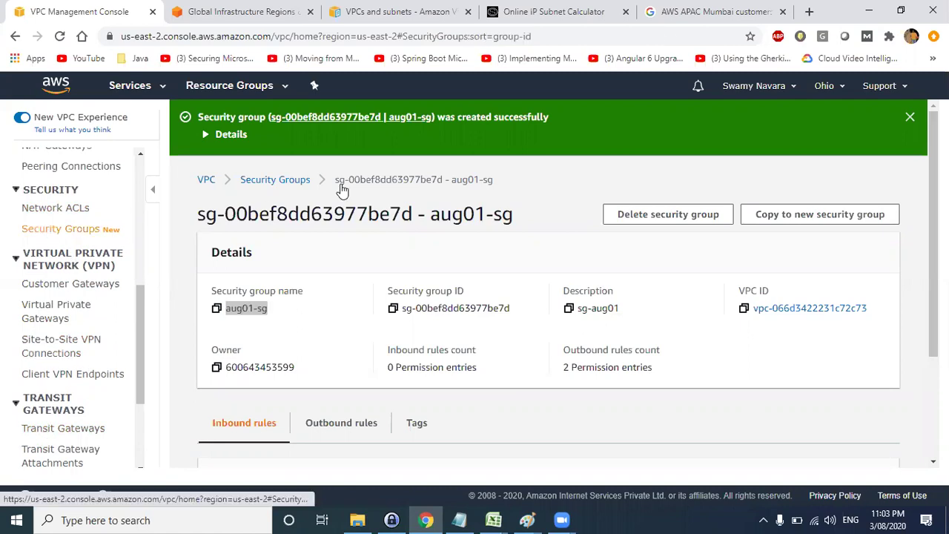
pyautogui.click(303, 189)
pyautogui.write('aug01-sg')
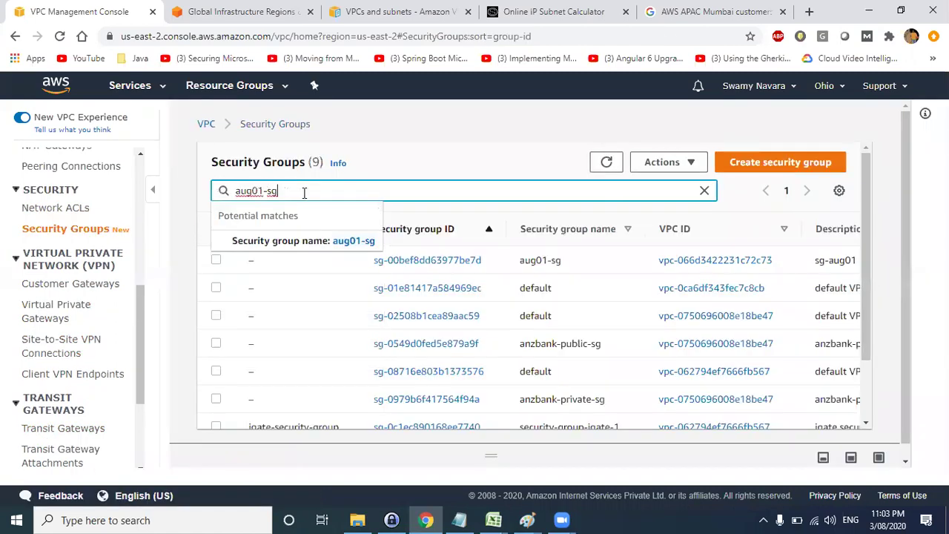
pyautogui.press('Return')
# Step: Set the Name of the filtered security group to aug01-sg and save it
pyautogui.moveTo(256, 290)
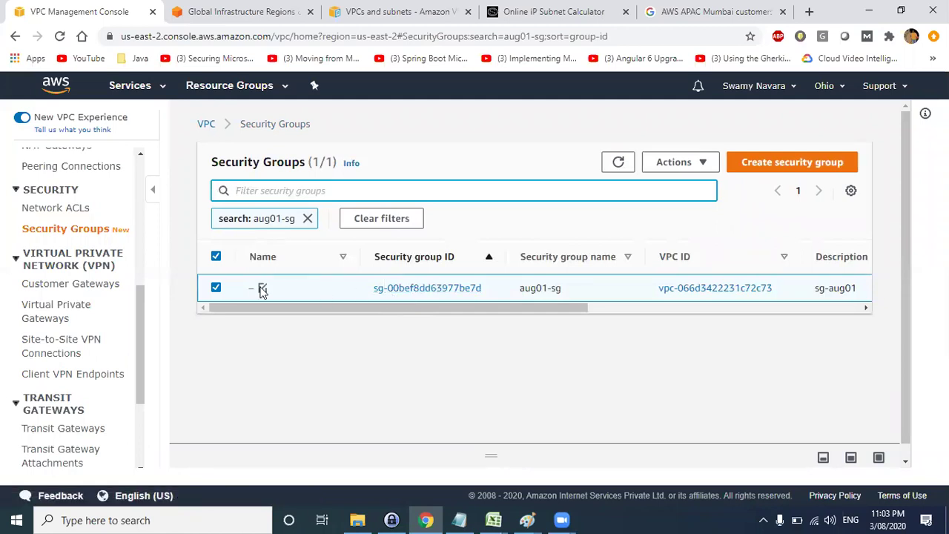
pyautogui.click(263, 289)
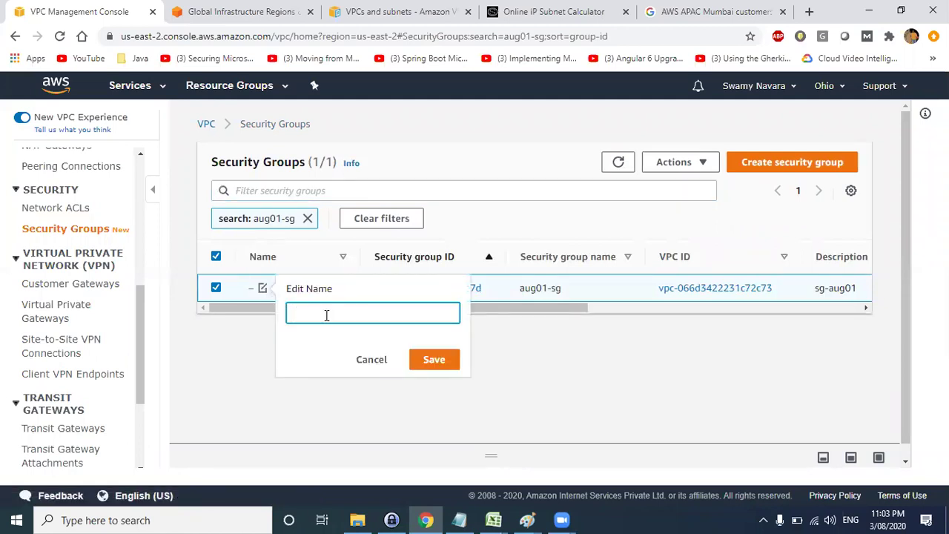
pyautogui.write('aug01-sg')
pyautogui.click(432, 360)
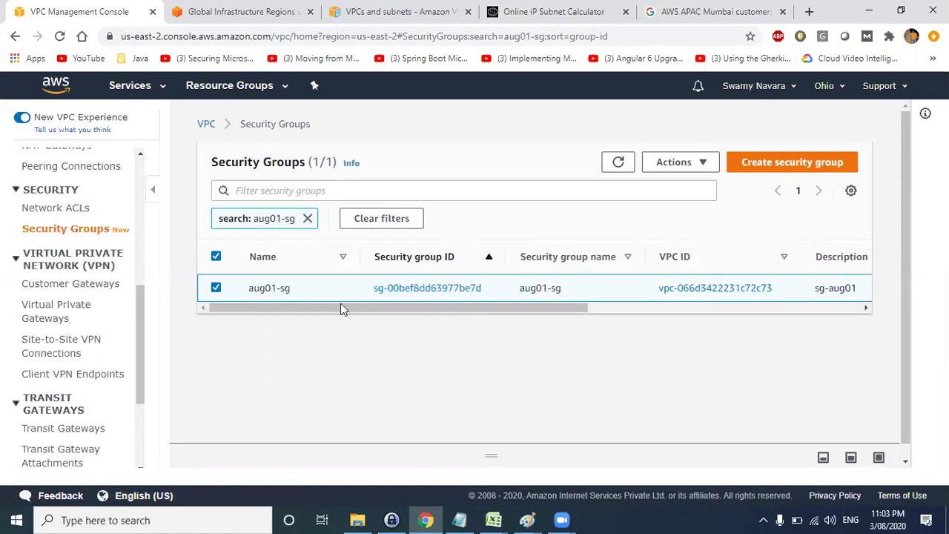
pyautogui.click(294, 288)
pyautogui.click(264, 387)
# Step: Open the aug01-sg security group's details and review its inbound and outbound rules
pyautogui.click(389, 289)
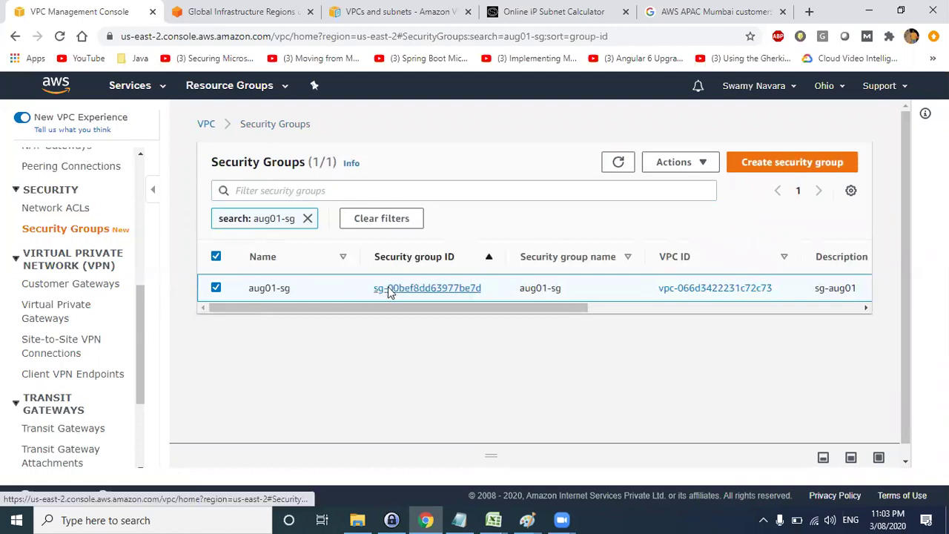
pyautogui.scroll(-2, 509, 319)
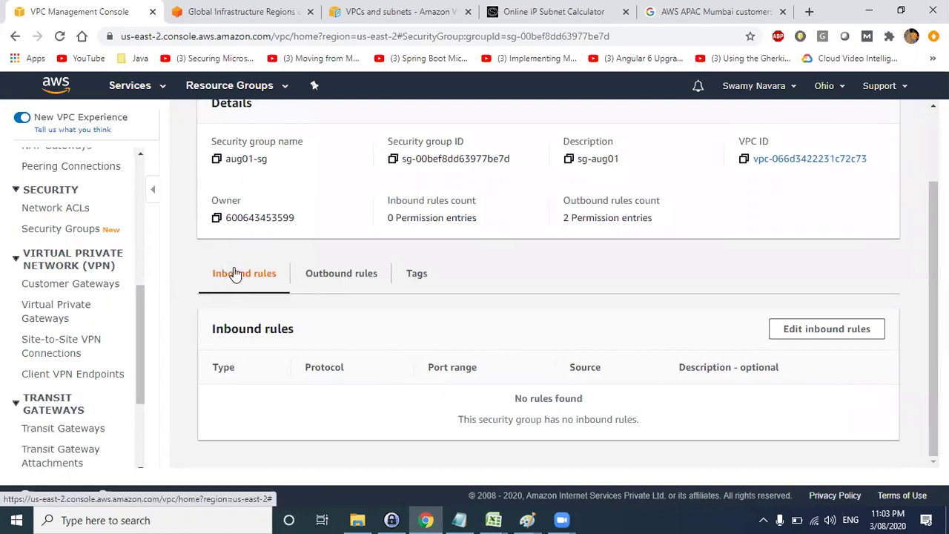
pyautogui.click(343, 277)
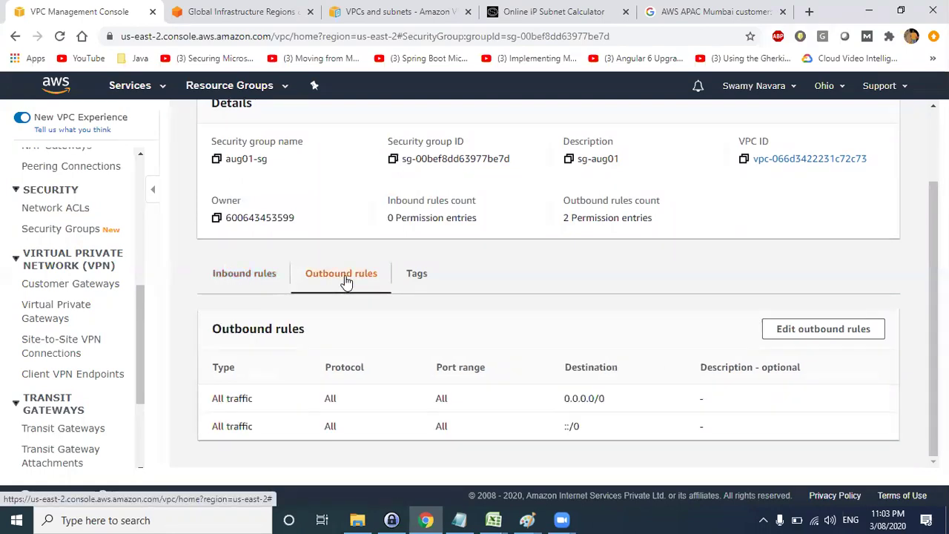
pyautogui.click(227, 275)
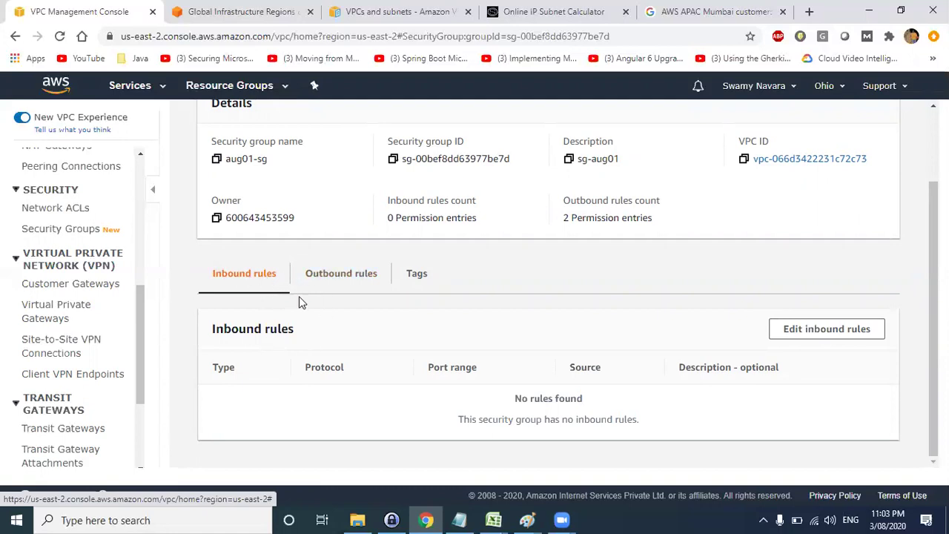
# Step: Start editing the inbound rules of aug01-sg and add a rule with the type All traffic
pyautogui.click(799, 333)
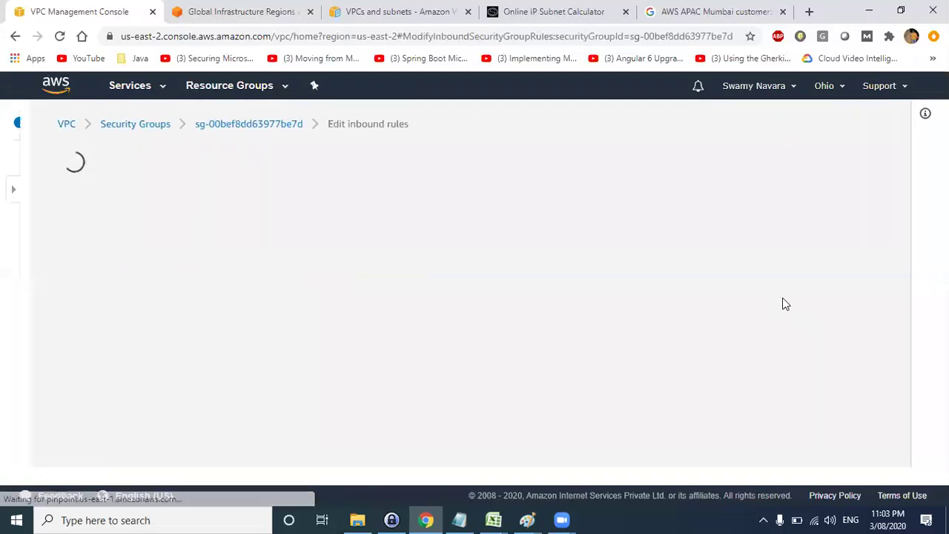
pyautogui.click(87, 317)
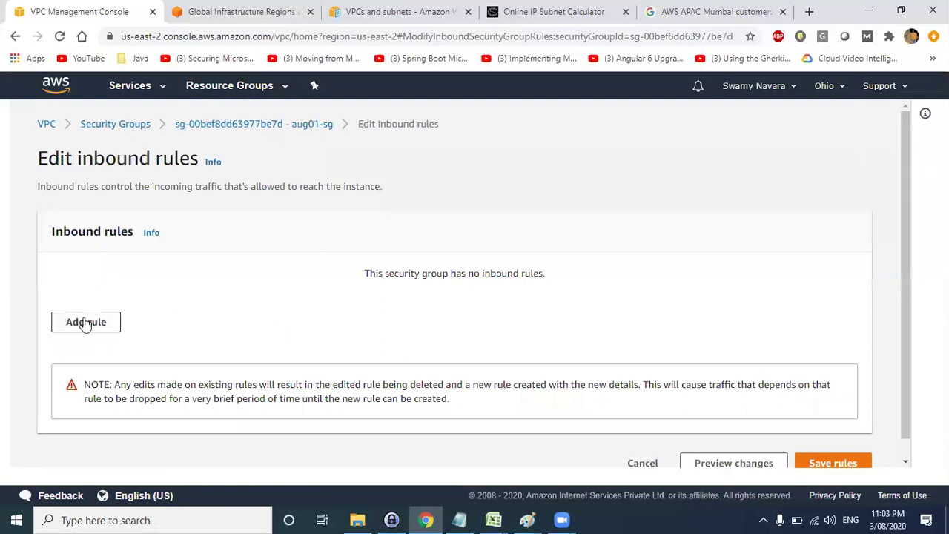
pyautogui.click(123, 305)
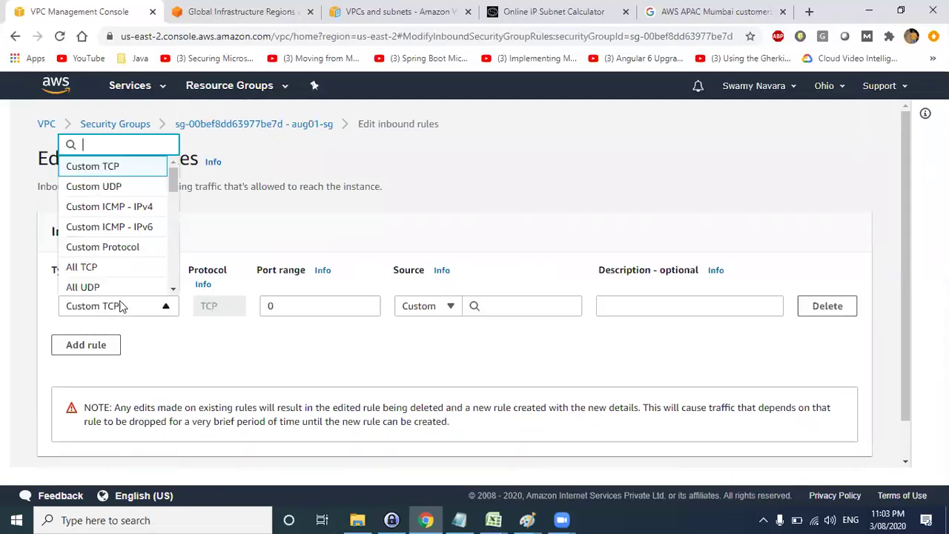
pyautogui.click(189, 346)
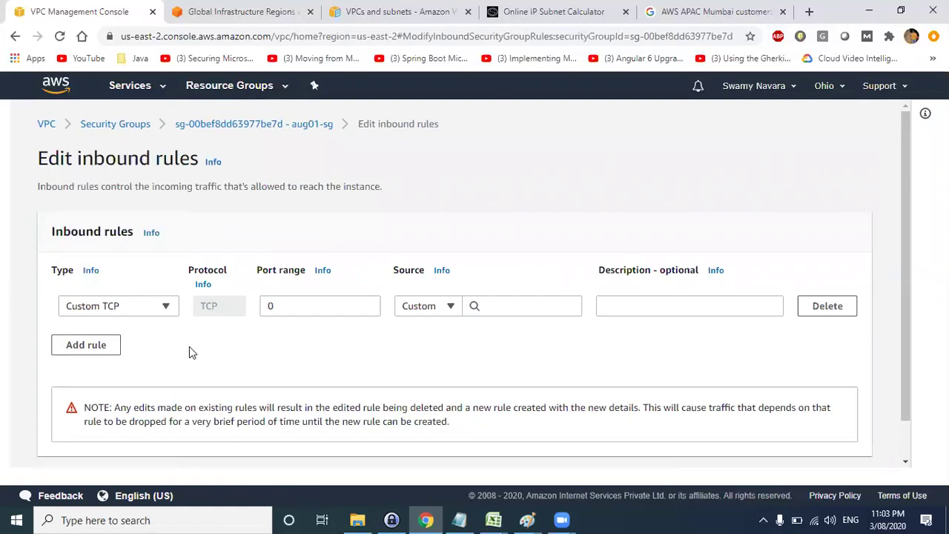
pyautogui.click(156, 310)
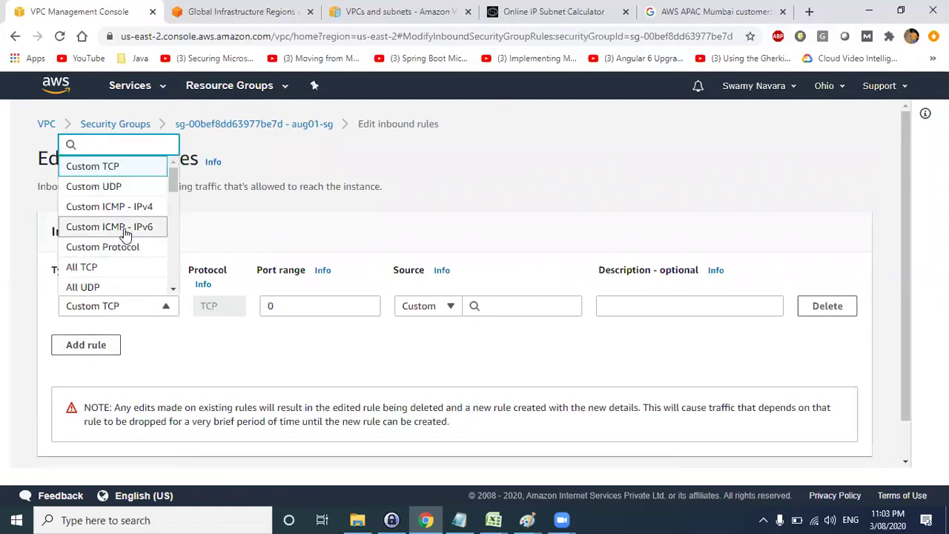
pyautogui.scroll(-2, 121, 237)
pyautogui.click(109, 209)
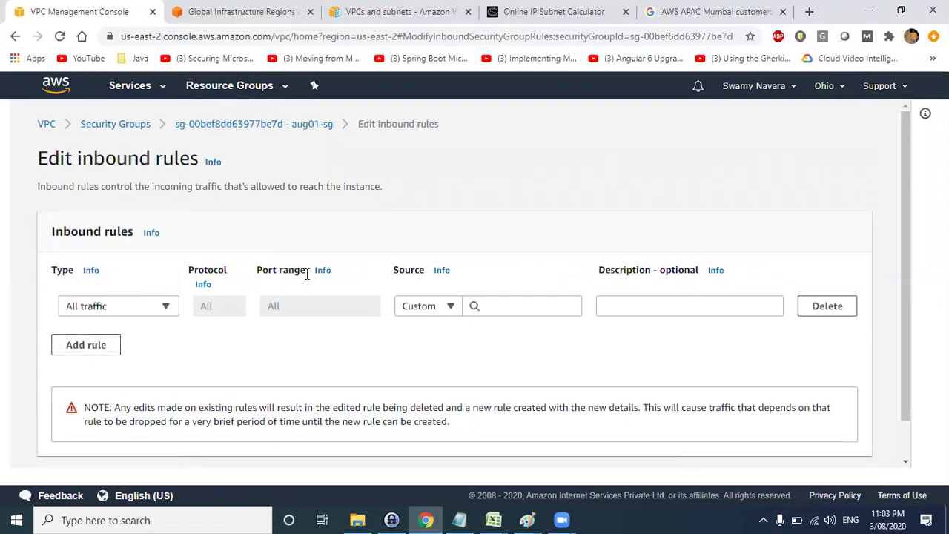
# Step: Try Anywhere as the inbound rule's source, then remove its address ranges and return the source to Custom
pyautogui.click(443, 308)
pyautogui.click(435, 347)
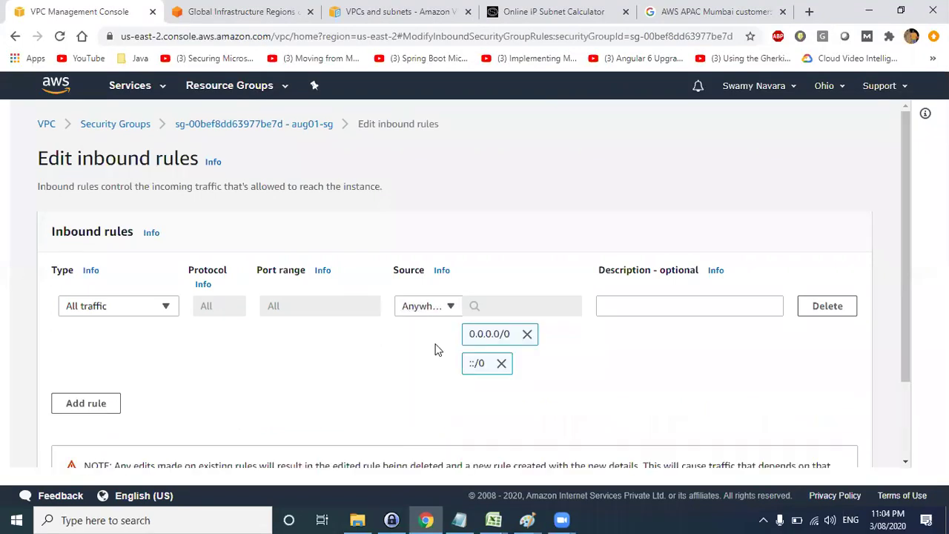
pyautogui.click(437, 310)
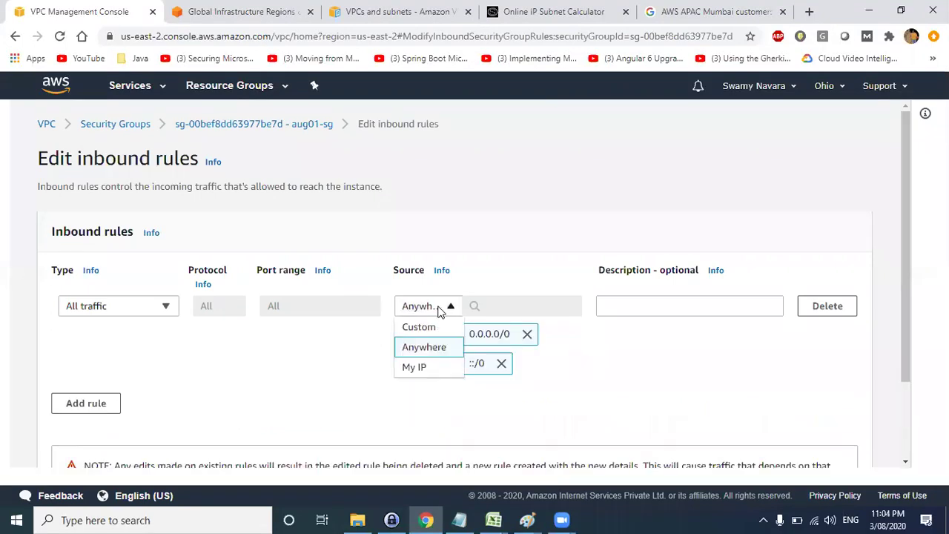
pyautogui.click(426, 345)
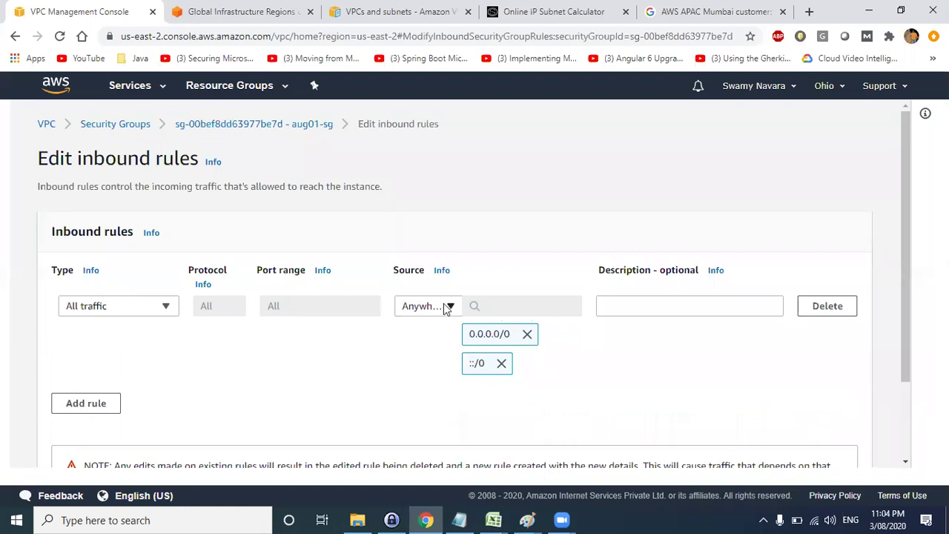
pyautogui.click(527, 335)
pyautogui.click(502, 334)
pyautogui.click(440, 312)
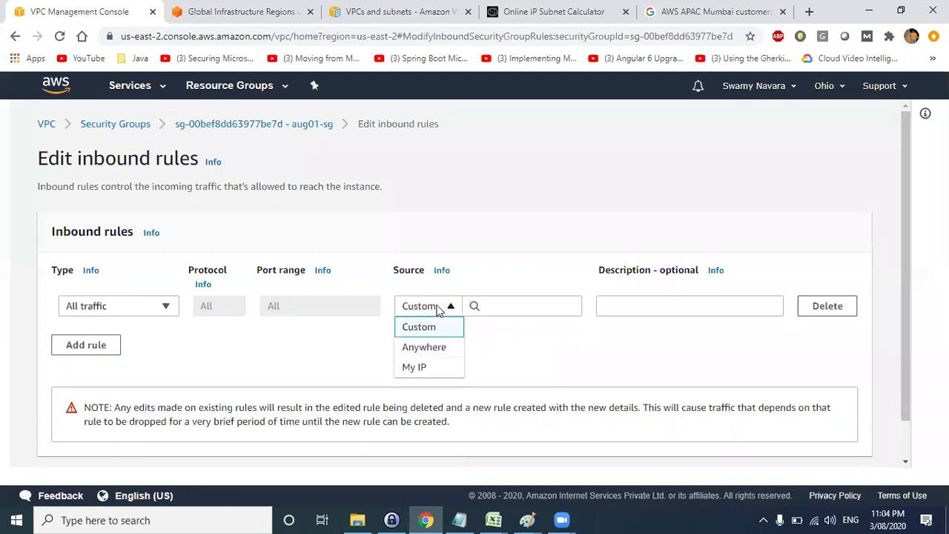
pyautogui.click(428, 333)
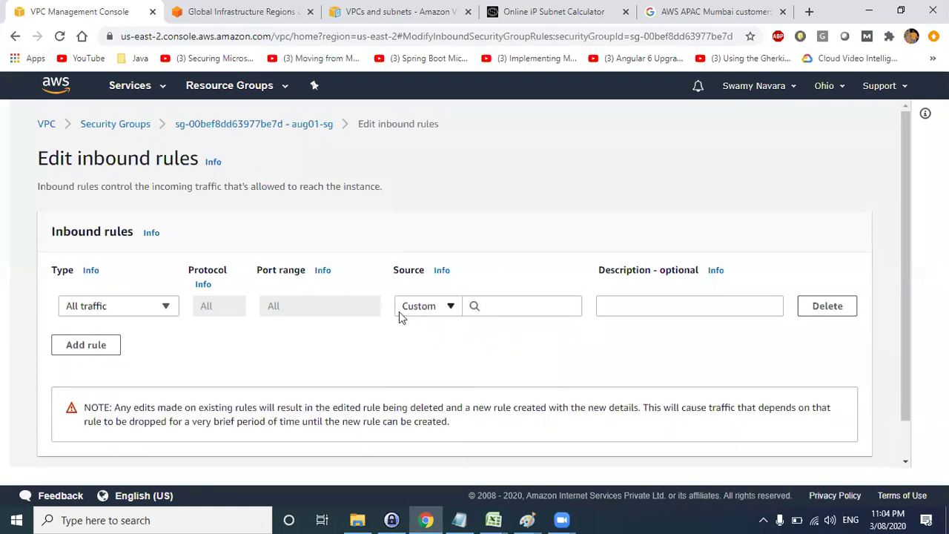
# Step: Look at the suggested CIDR blocks, try My IP as the rule's source, and switch back to Custom
pyautogui.click(482, 310)
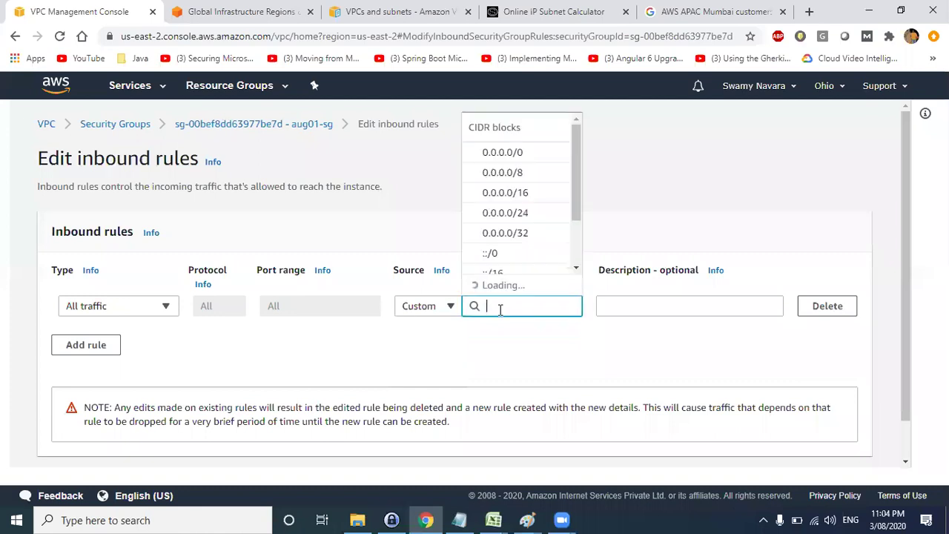
pyautogui.click(441, 311)
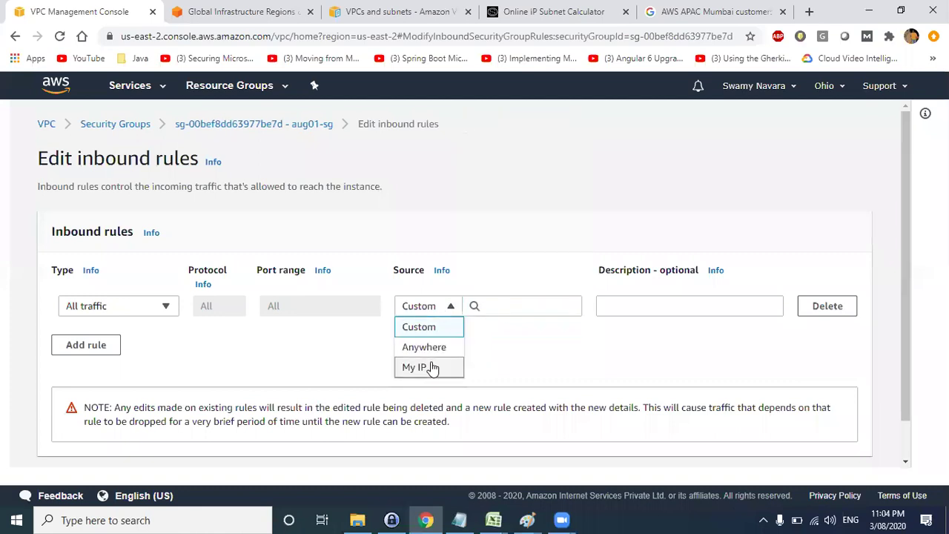
pyautogui.click(428, 367)
pyautogui.click(437, 310)
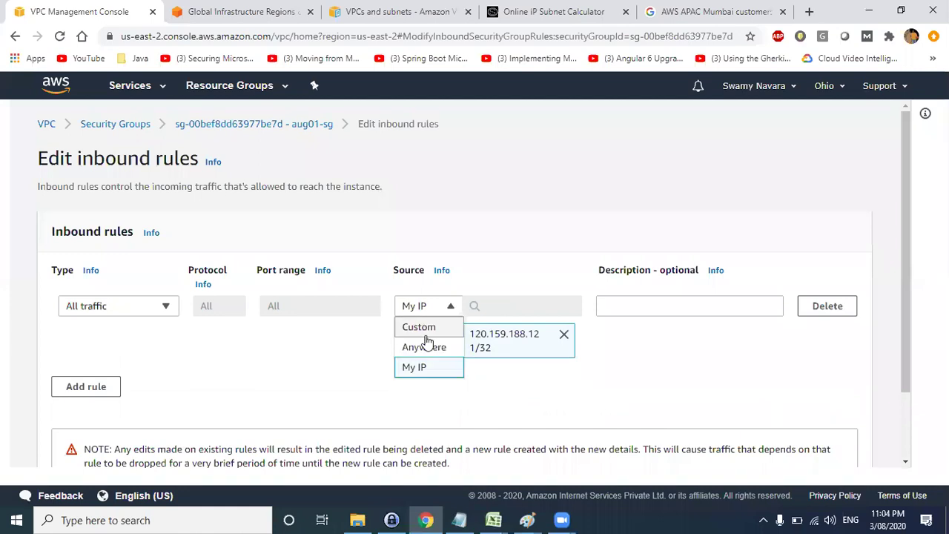
pyautogui.click(419, 326)
# Step: Try the custom source 10.1.0.0/32 for the inbound rule and remove it again
pyautogui.click(497, 305)
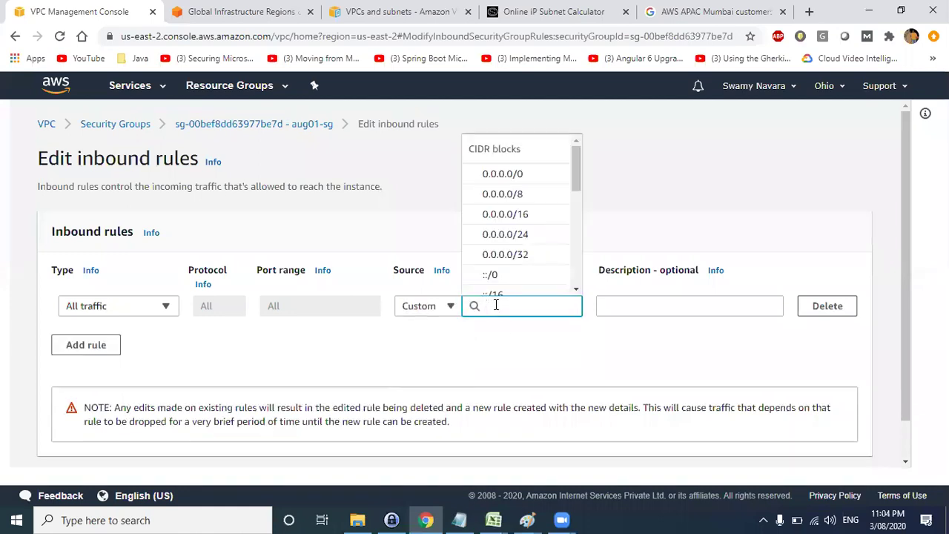
pyautogui.write('10.1.')
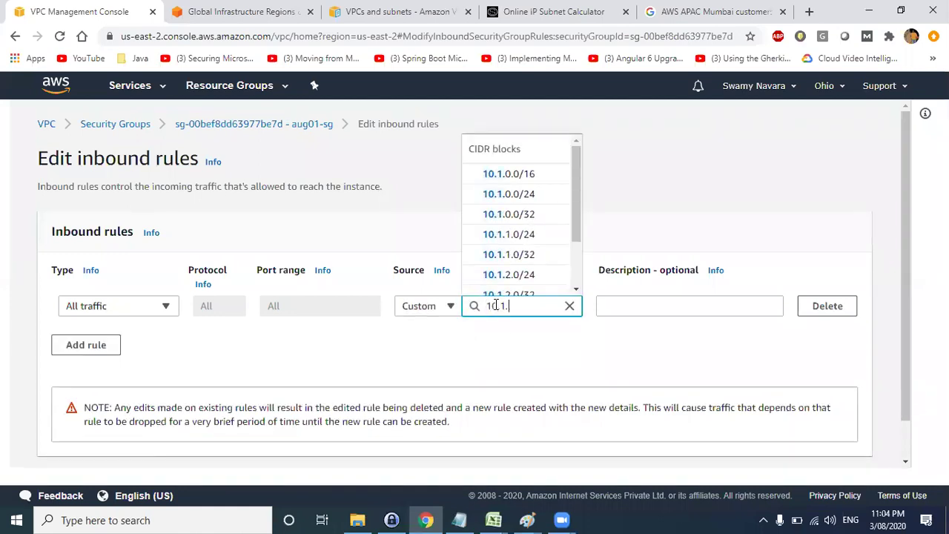
pyautogui.click(515, 215)
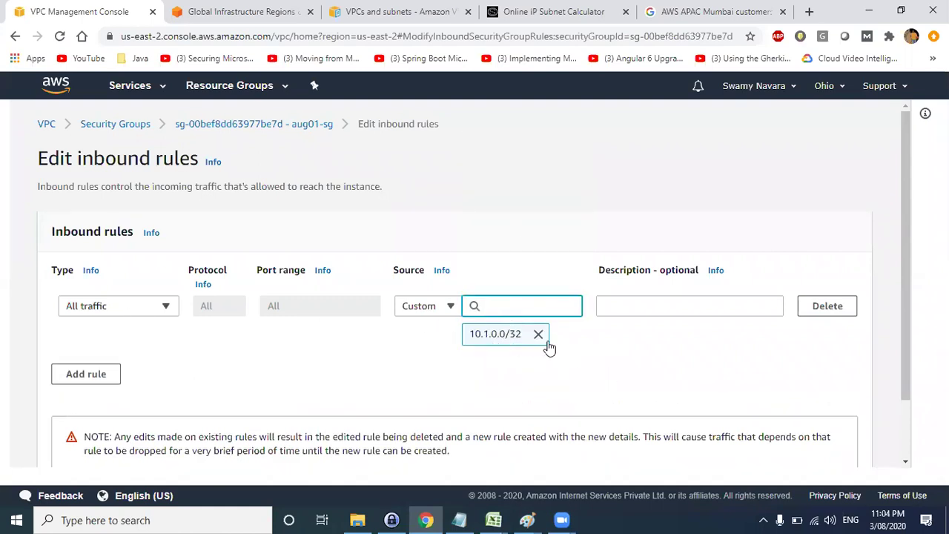
pyautogui.click(539, 335)
# Step: Set the All traffic rule's source to Anywhere and save the inbound rules
pyautogui.click(424, 307)
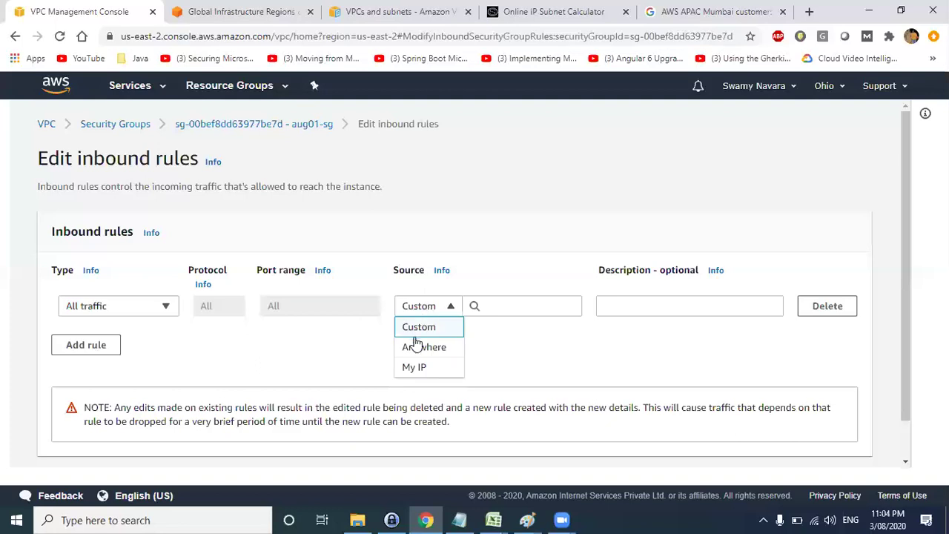
pyautogui.click(420, 346)
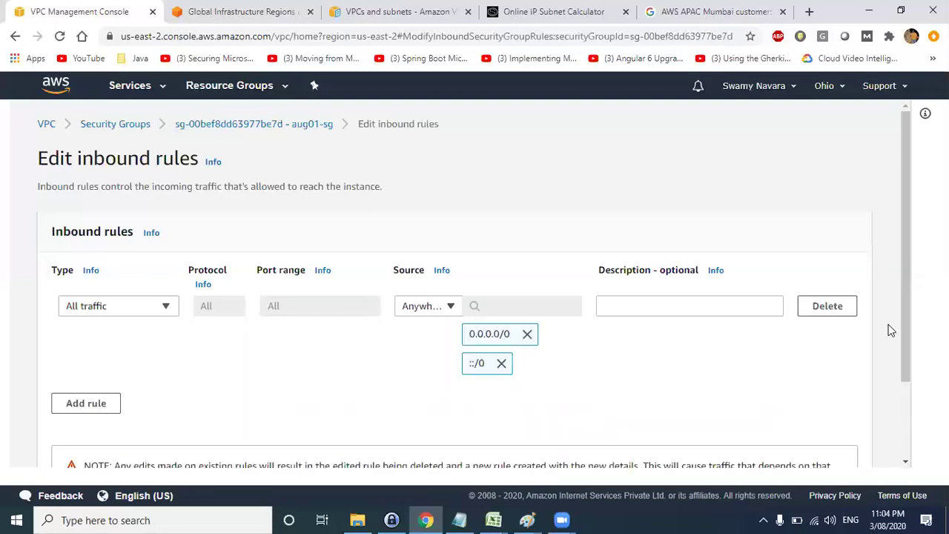
pyautogui.scroll(-2, 864, 434)
pyautogui.click(856, 441)
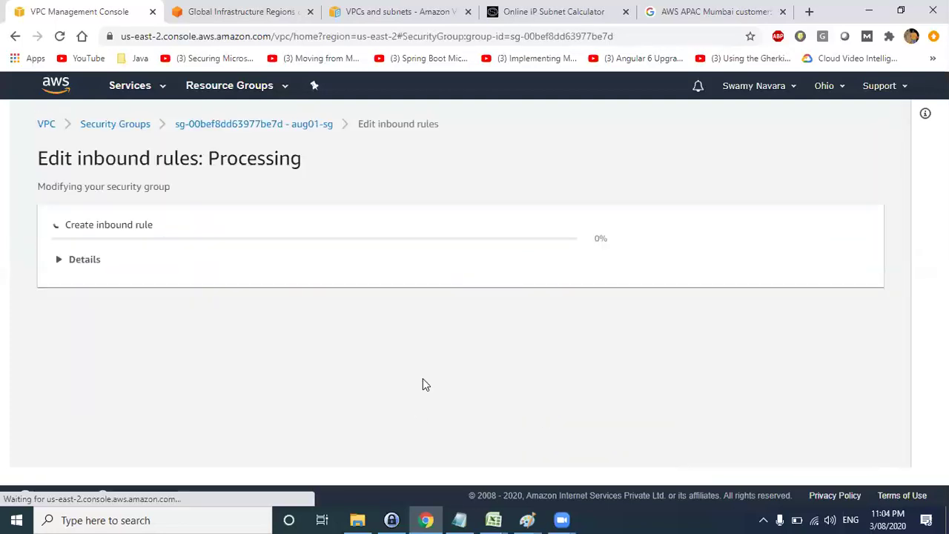
# Step: Review the inbound and outbound rules of the aug01-sg security group and open the list of VPCs
pyautogui.scroll(-2, 306, 404)
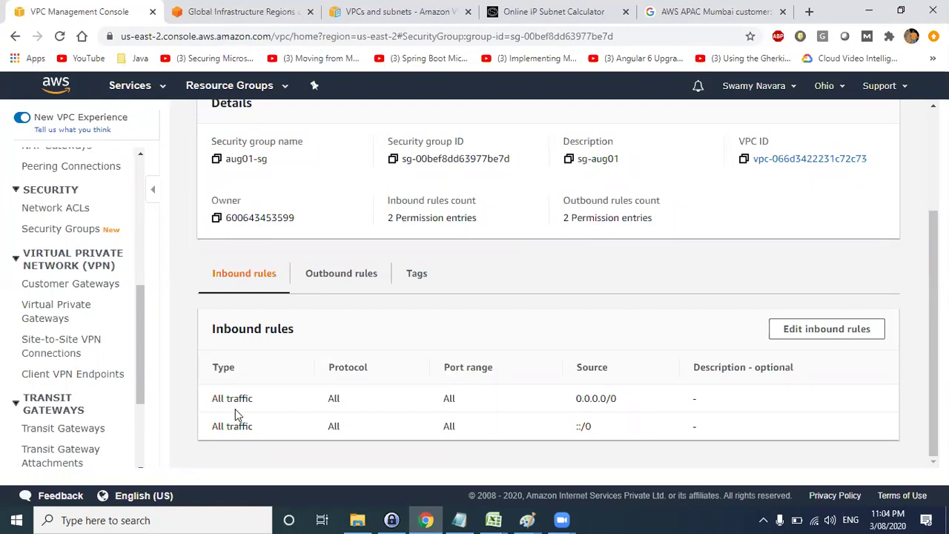
pyautogui.click(317, 273)
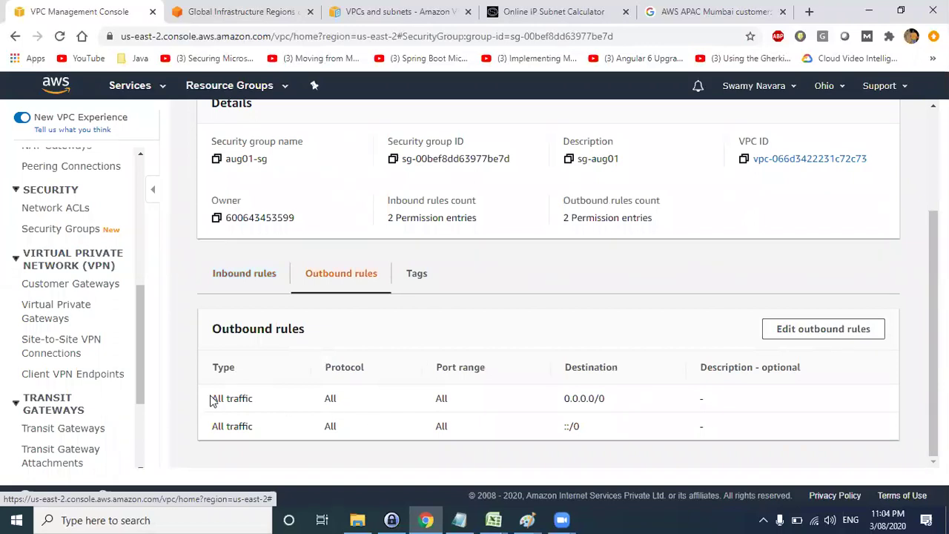
pyautogui.moveTo(214, 398); pyautogui.dragTo(254, 399)
pyautogui.scroll(2, 585, 406)
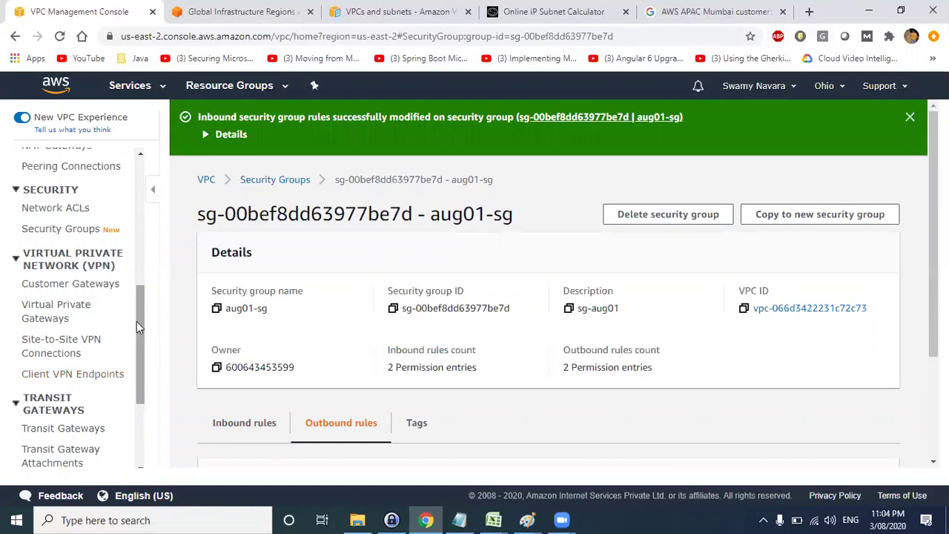
pyautogui.moveTo(138, 345); pyautogui.dragTo(134, 213)
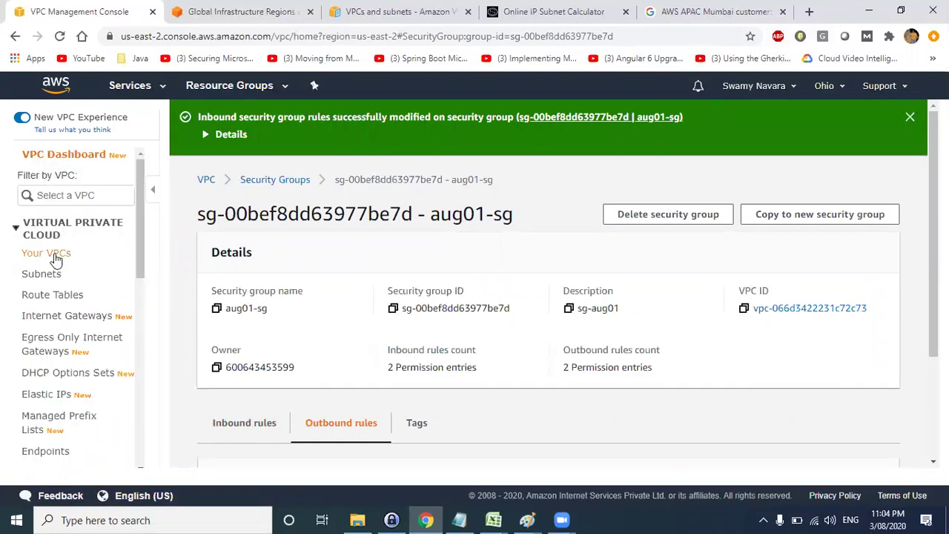
pyautogui.click(98, 256)
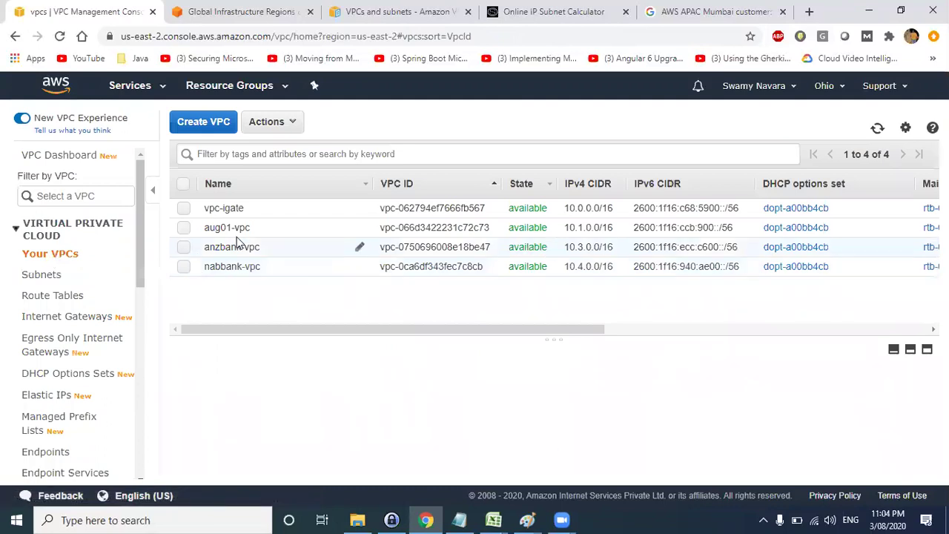
# Step: Switch to the network diagram in Paint and draw a small instance box in Subnet 1 and another in Subnet 2
pyautogui.hotkey('alt', 'Tab')
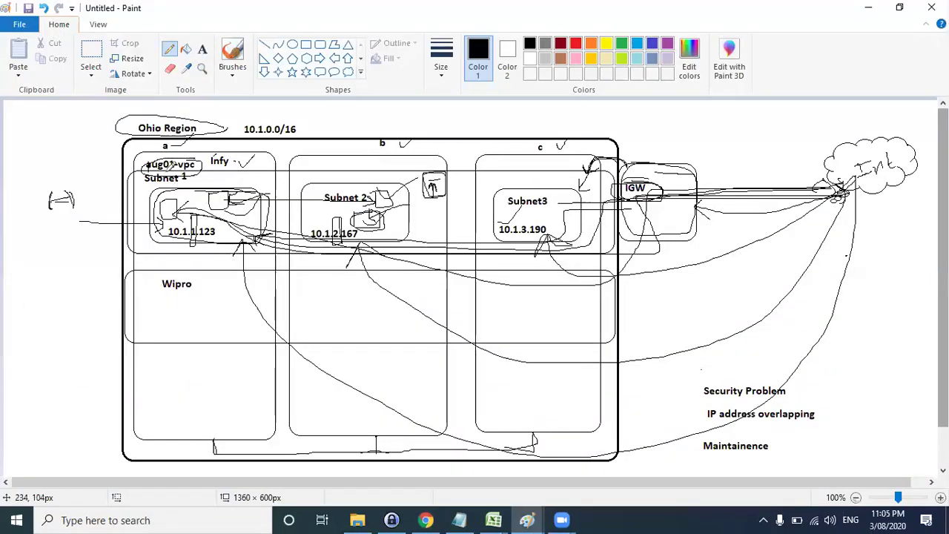
pyautogui.press('Escape')
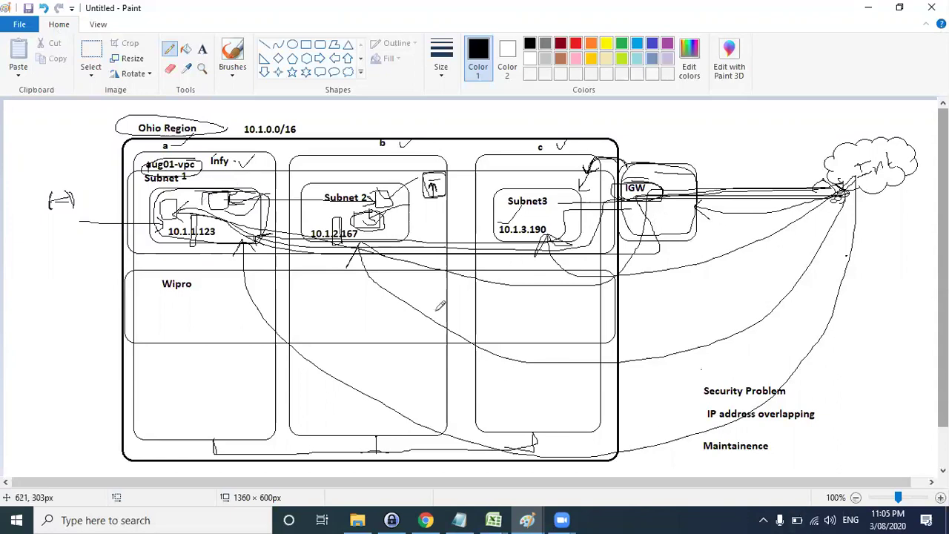
pyautogui.moveTo(314, 209)
pyautogui.mouseDown()
pyautogui.moveTo(311, 219)
pyautogui.moveTo(324, 217)
pyautogui.moveTo(320, 201)
pyautogui.moveTo(310, 211)
pyautogui.mouseUp()
pyautogui.moveTo(238, 214); pyautogui.dragTo(249, 215)
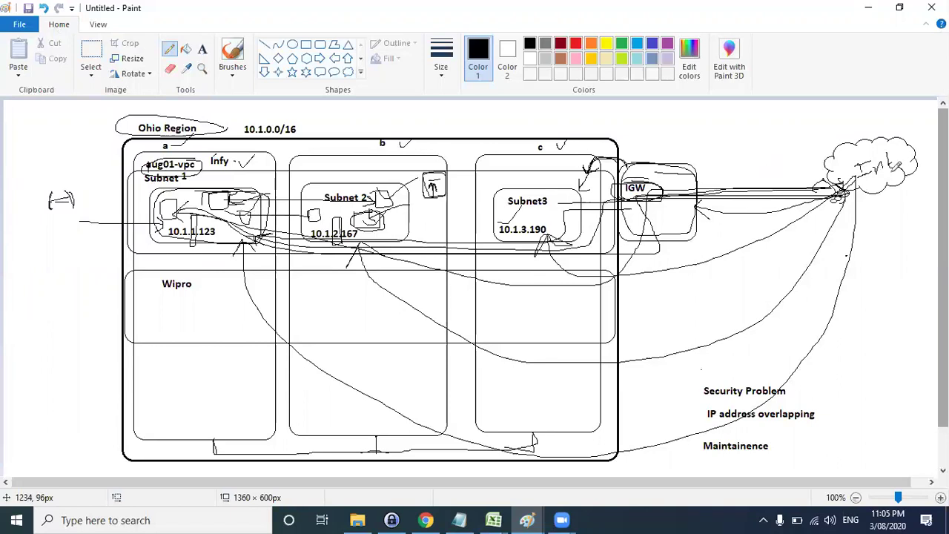
# Step: Draw freehand traffic lines between the Internet cloud and the new instance boxes, and connect the two boxes to each other
pyautogui.moveTo(867, 169)
pyautogui.mouseDown()
pyautogui.moveTo(793, 319)
pyautogui.moveTo(378, 285)
pyautogui.moveTo(252, 211)
pyautogui.mouseUp()
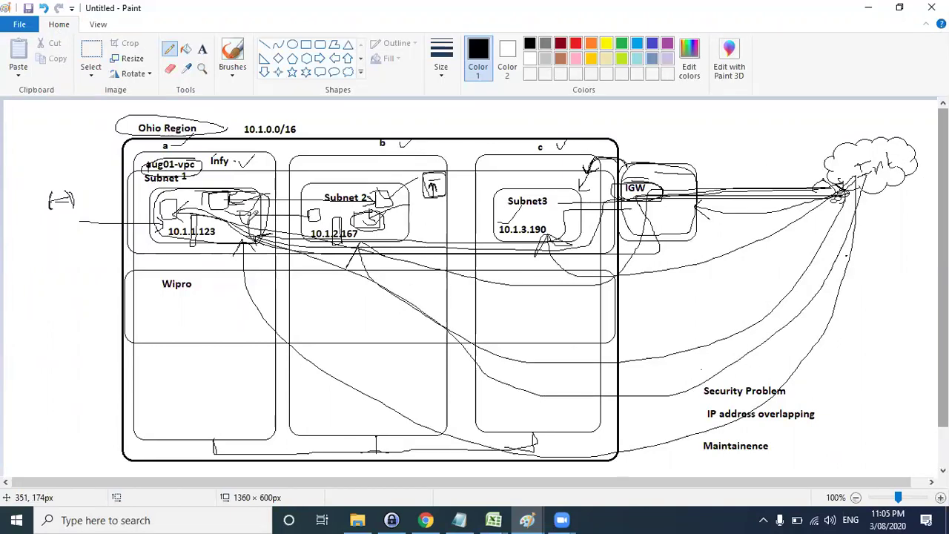
pyautogui.moveTo(850, 185); pyautogui.dragTo(672, 281)
pyautogui.moveTo(590, 284)
pyautogui.mouseDown()
pyautogui.moveTo(382, 224)
pyautogui.moveTo(248, 212)
pyautogui.mouseUp()
pyautogui.moveTo(304, 199)
pyautogui.mouseDown()
pyautogui.moveTo(309, 217)
pyautogui.moveTo(262, 216)
pyautogui.mouseUp()
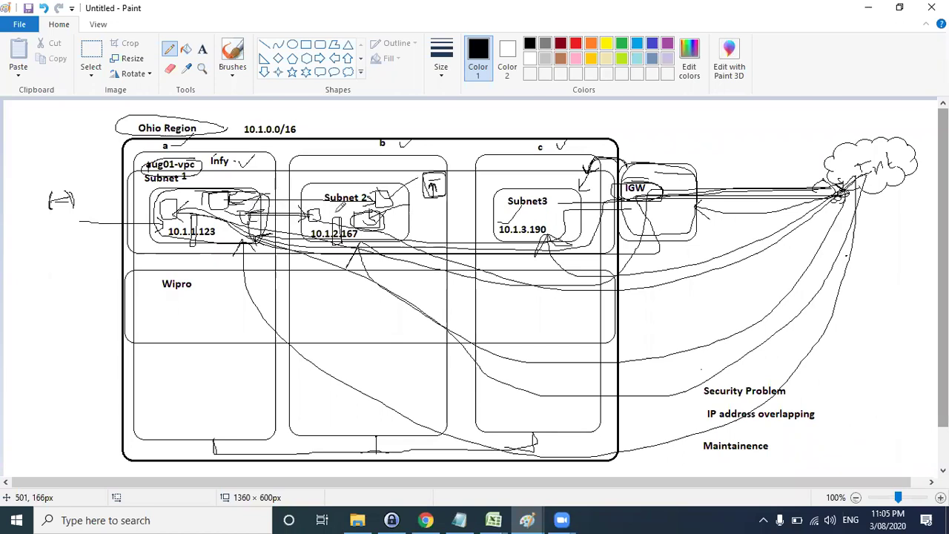
# Step: Switch to the Notepad lab notes and add a "Test:" heading below the five lab tasks
pyautogui.click(459, 519)
pyautogui.scroll(-10, 226, 324)
pyautogui.scroll(6, 222, 326)
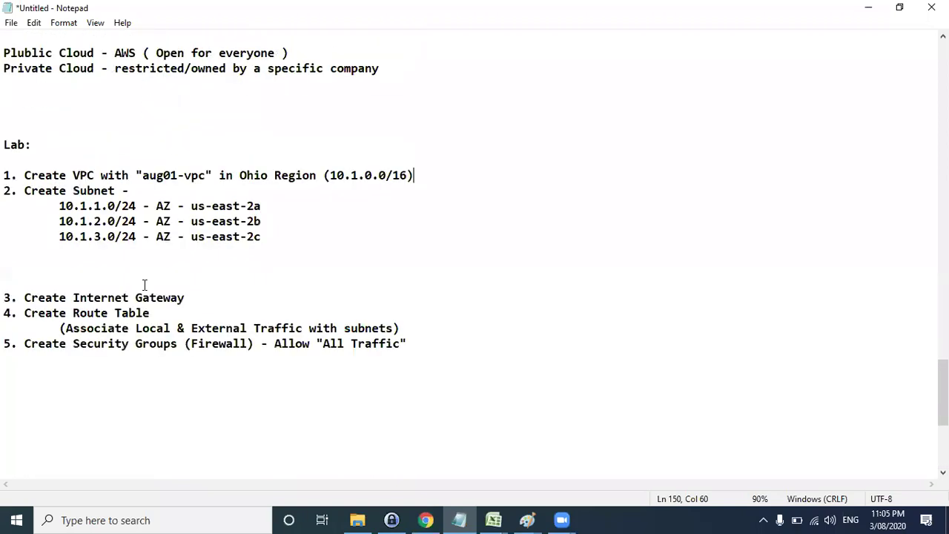
pyautogui.moveTo(4, 175); pyautogui.dragTo(105, 363)
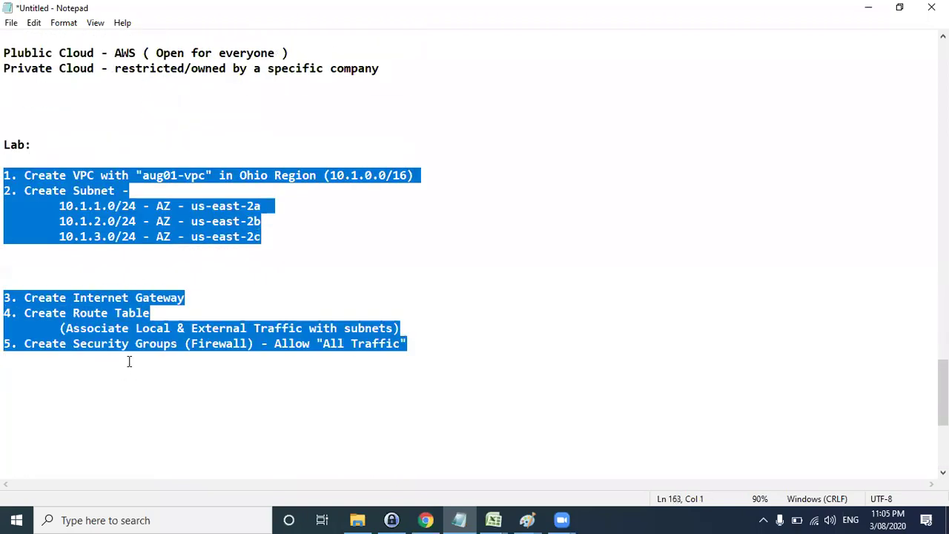
pyautogui.click(105, 366)
pyautogui.press('Return')
pyautogui.write('Test')
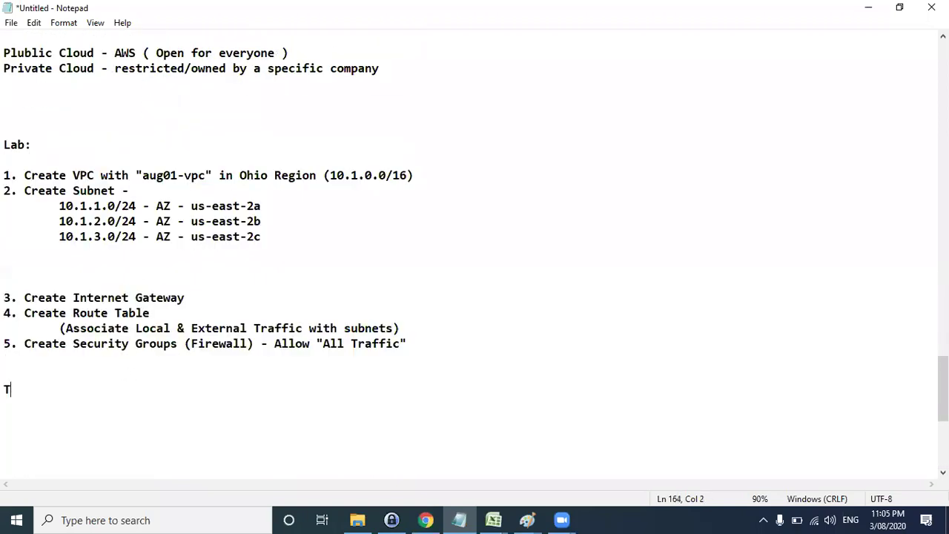
pyautogui.write(':')
# Step: Check the diagram in Paint and write "Create 2 ec2 instances 1 in subnet 1" and "2nd in subnet 2" under Test in Notepad
pyautogui.hotkey('alt', 'Tab')
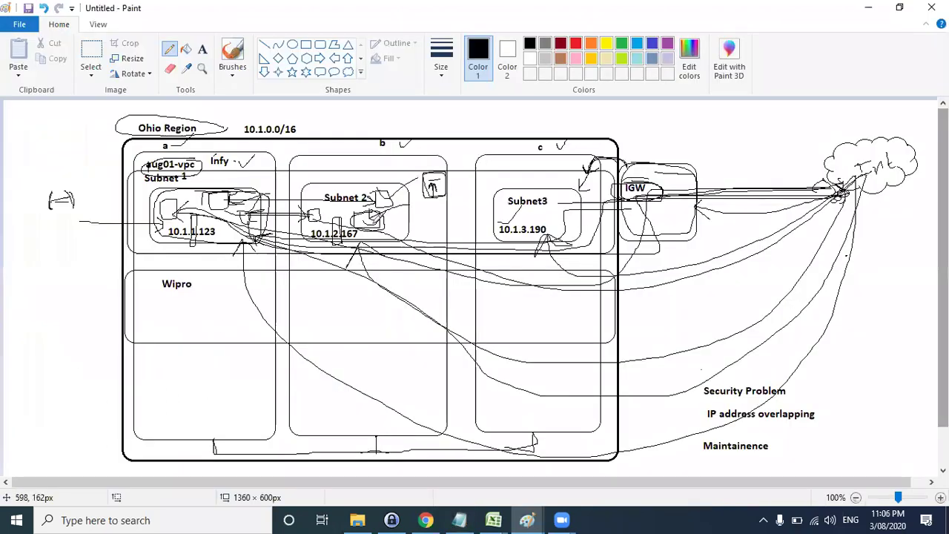
pyautogui.hotkey('alt', 'Tab')
pyautogui.moveTo(16, 159); pyautogui.dragTo(112, 360)
pyautogui.click(44, 388)
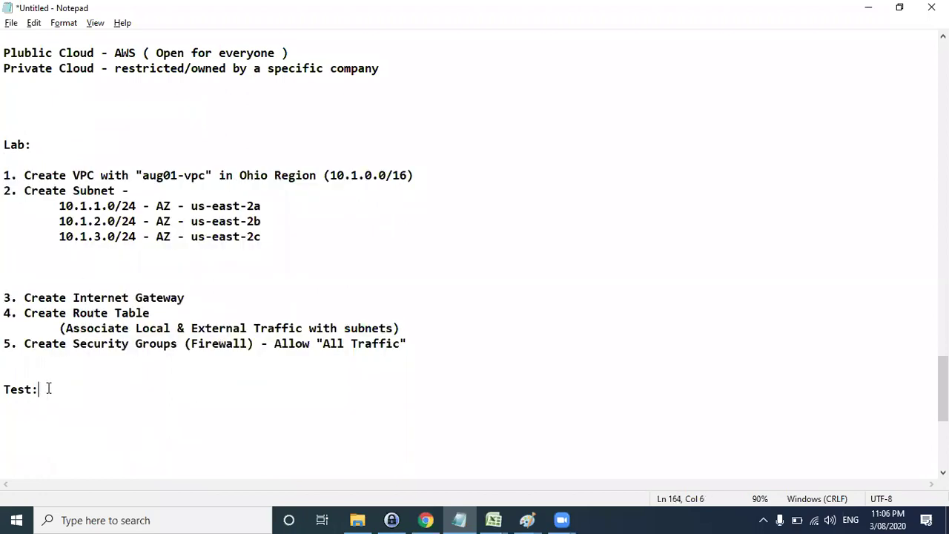
pyautogui.press('Return')
pyautogui.press('Return')
pyautogui.write('E')
pyautogui.press('BackSpace')
pyautogui.write('Create 2 ec2 instance ')
pyautogui.write(' 1 in subnet 1')
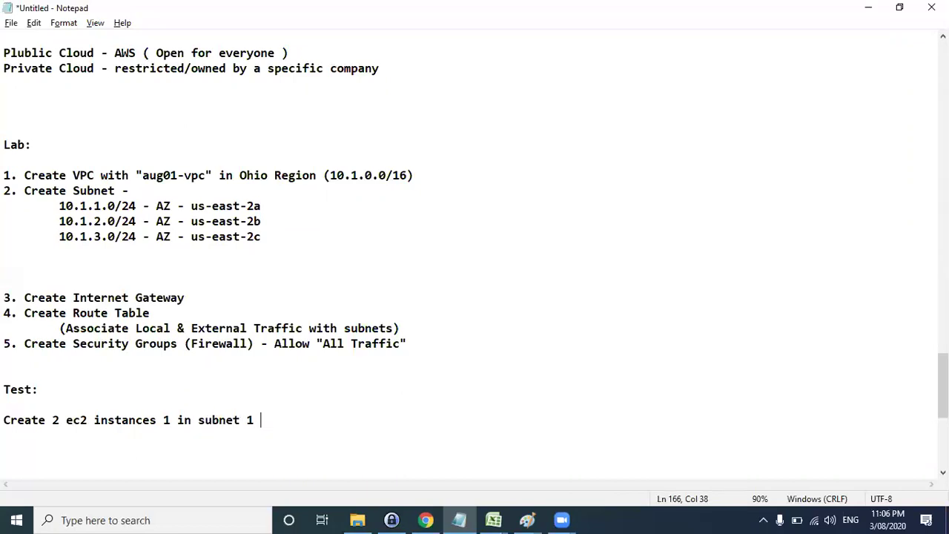
pyautogui.write('2nd in subnet 2')
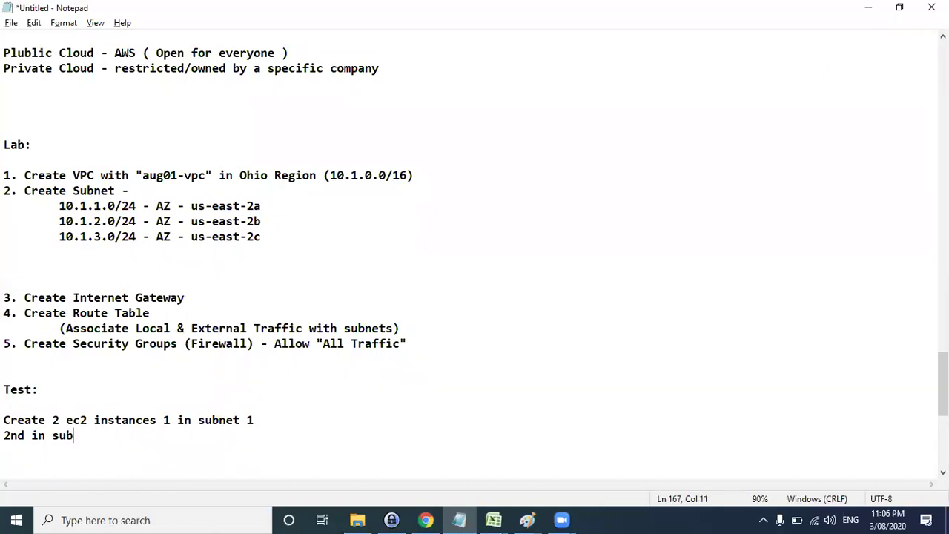
# Step: Add the test item "1. login in to both machines" below the instance lines
pyautogui.press('Return')
pyautogui.press('Return')
pyautogui.write('Chec')
pyautogui.press('BackSpace')
pyautogui.press('BackSpace')
pyautogui.press('BackSpace')
pyautogui.press('BackSpace')
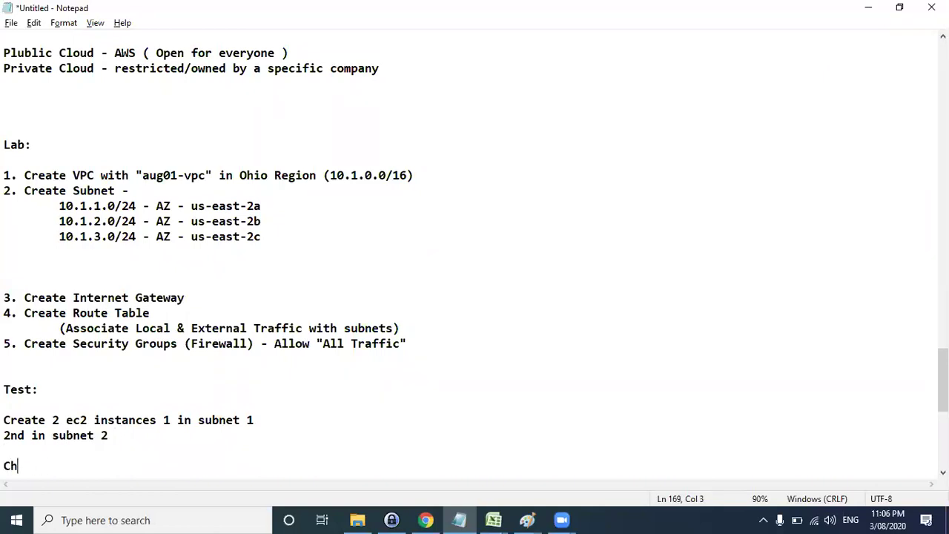
pyautogui.write('login')
pyautogui.write(' in to both ')
pyautogui.write('machines')
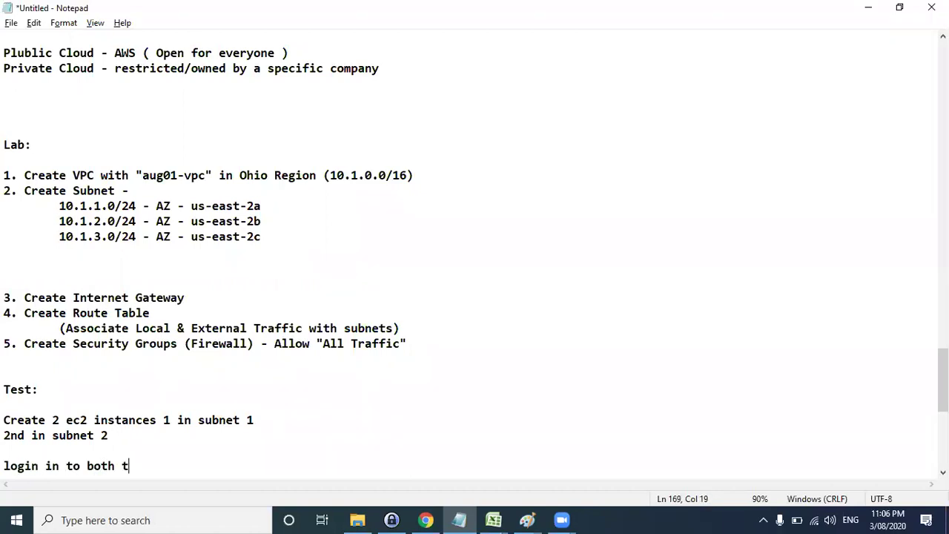
pyautogui.write("'")
pyautogui.click(5, 465)
pyautogui.write('1.')
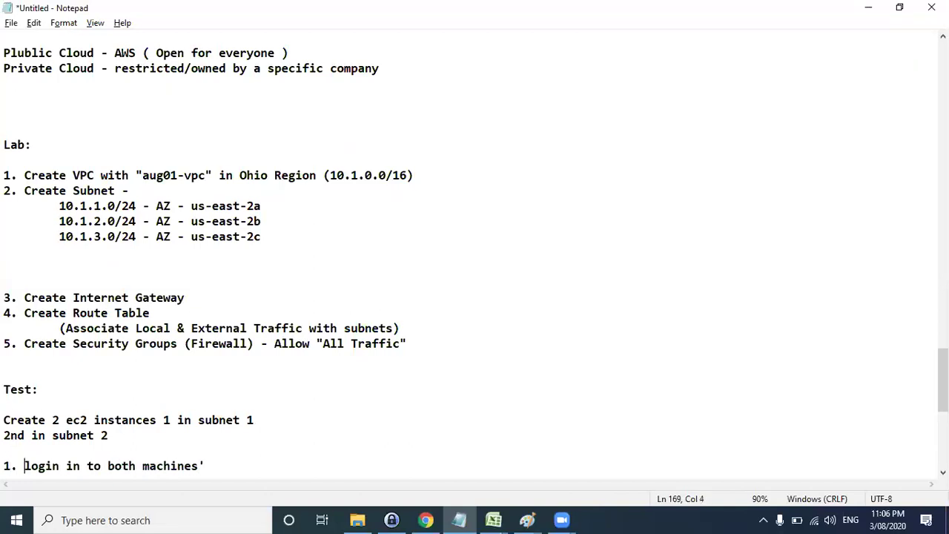
# Step: Remove the stray apostrophe after the first test item and append "- SSH" to it
pyautogui.scroll(-3, 245, 415)
pyautogui.click(247, 328)
pyautogui.press('Return')
pyautogui.click(311, 325)
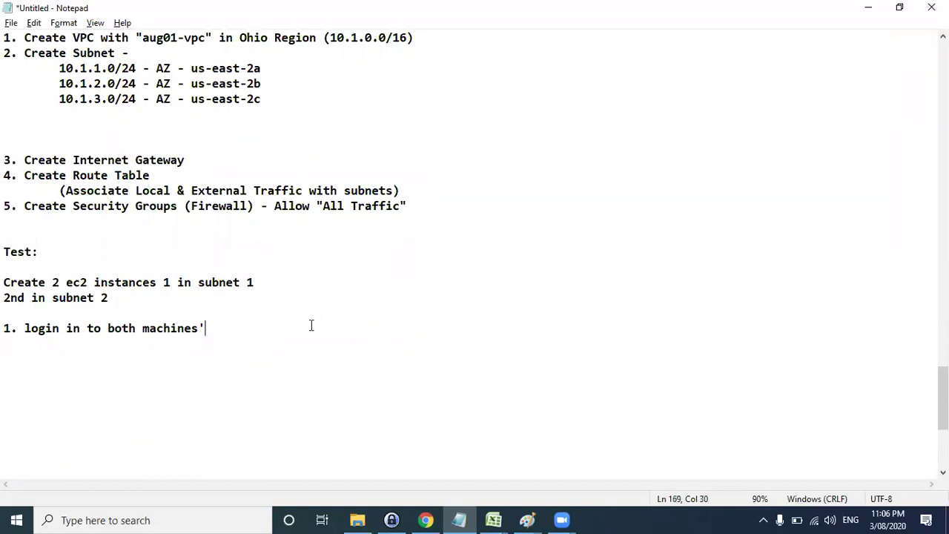
pyautogui.write('-ssh')
pyautogui.press('BackSpace')
pyautogui.press('BackSpace')
pyautogui.press('BackSpace')
pyautogui.write('SShH')
# Step: Review the network diagram in Paint, the VPC list in the AWS console, and the test notes in Notepad
pyautogui.hotkey('alt', 'Tab')
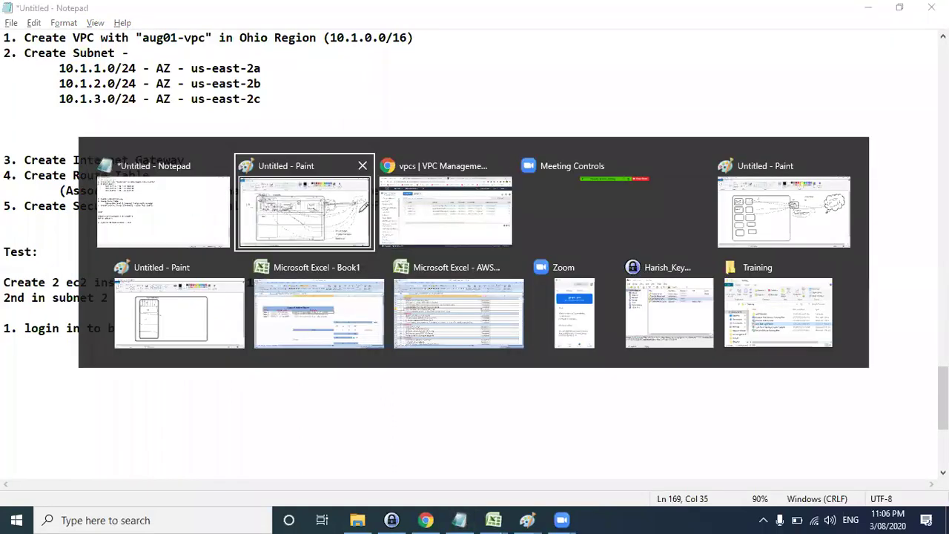
pyautogui.press('alt')
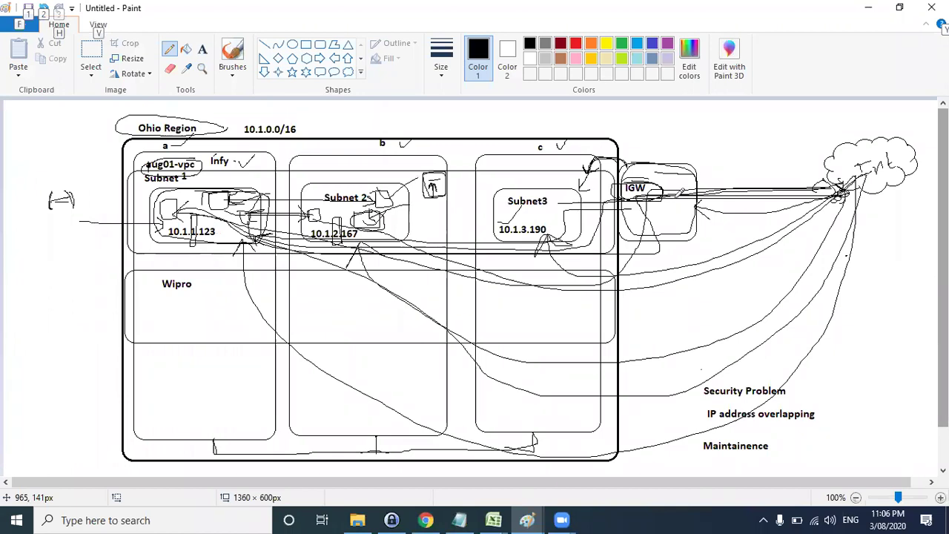
pyautogui.hotkey('alt', 'Tab')
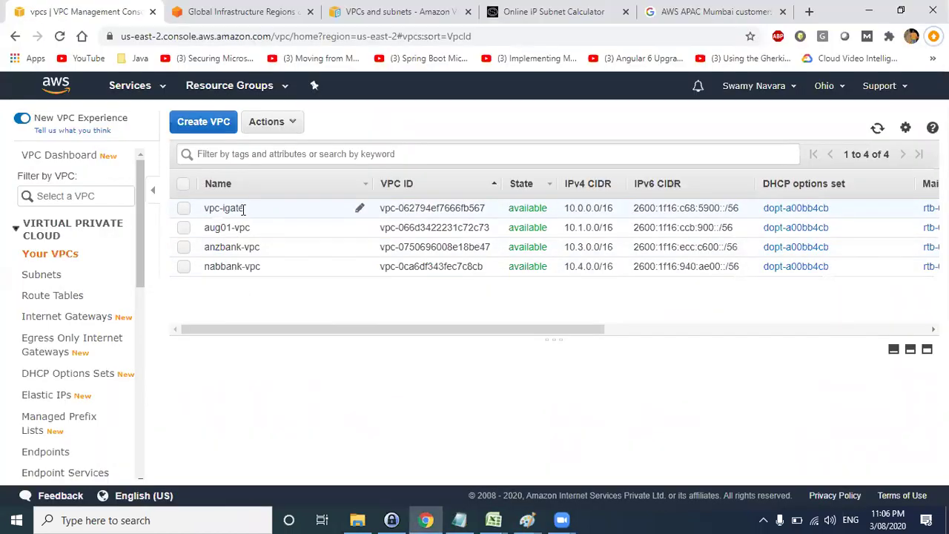
pyautogui.hotkey('alt', 'Tab')
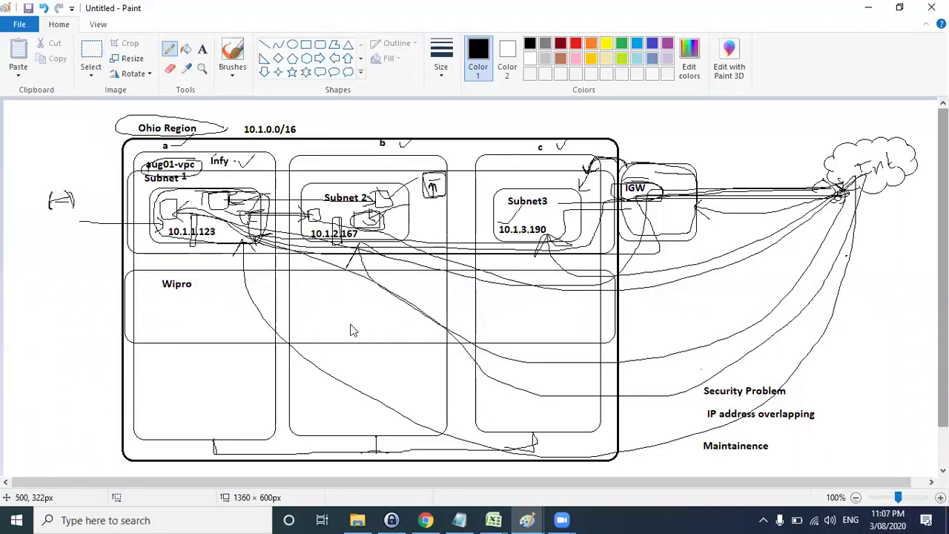
pyautogui.hotkey('alt', 'Tab')
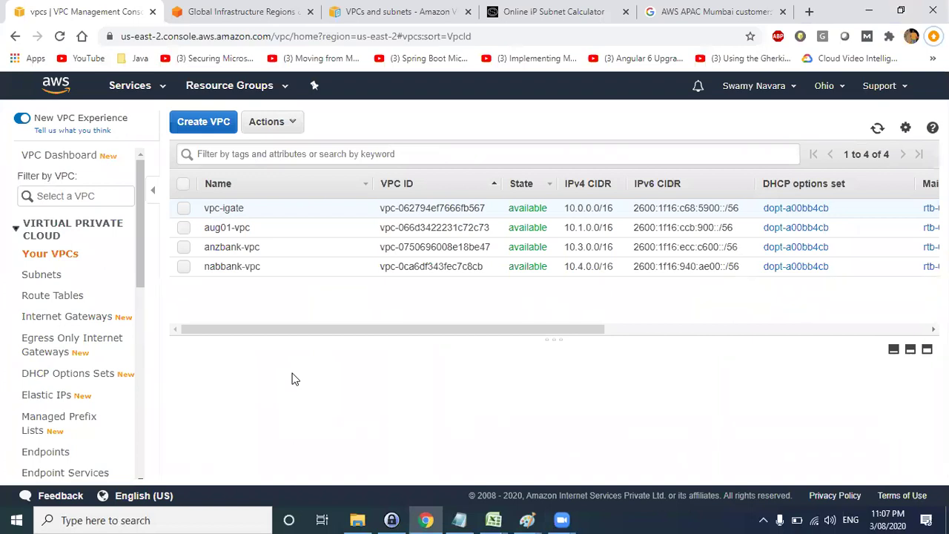
pyautogui.hotkey('alt', 'Tab')
pyautogui.hotkey('alt', 'Tab')
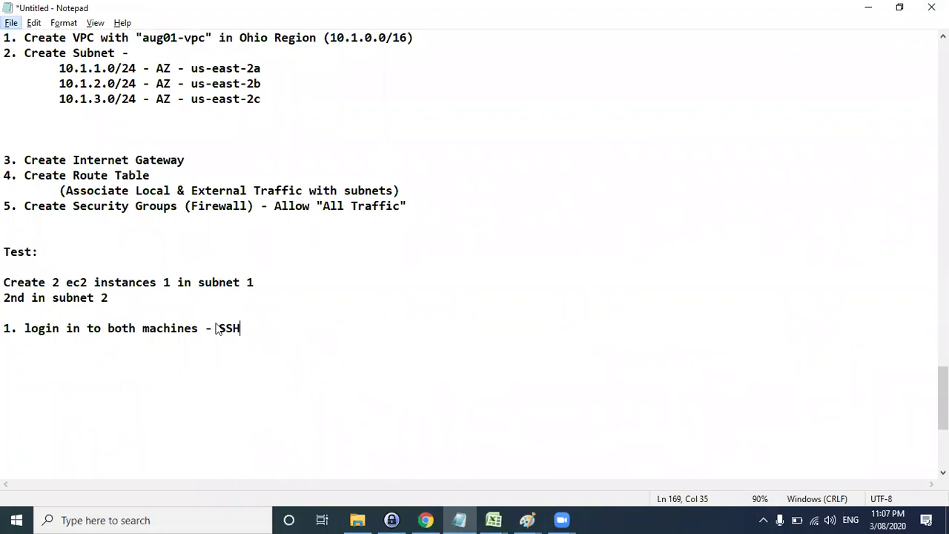
pyautogui.moveTo(241, 331); pyautogui.dragTo(6, 266)
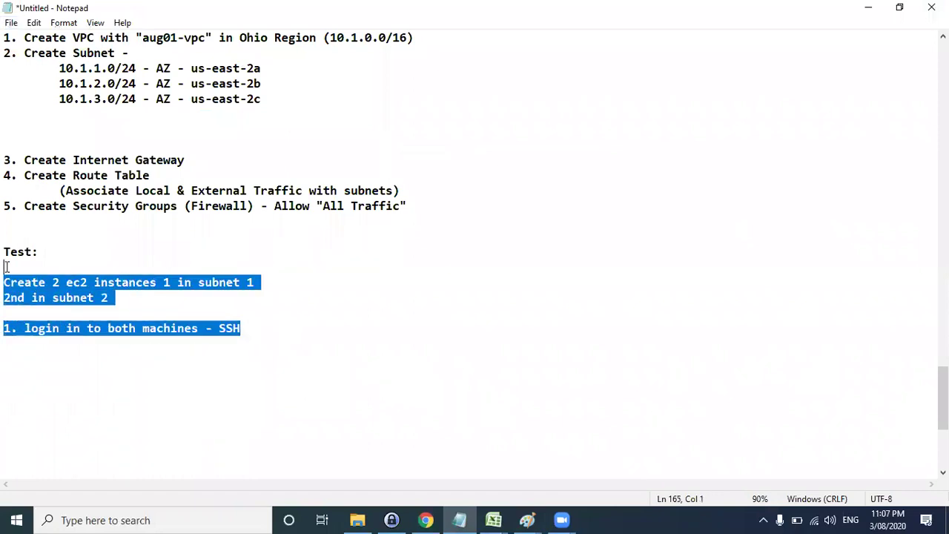
pyautogui.click(38, 331)
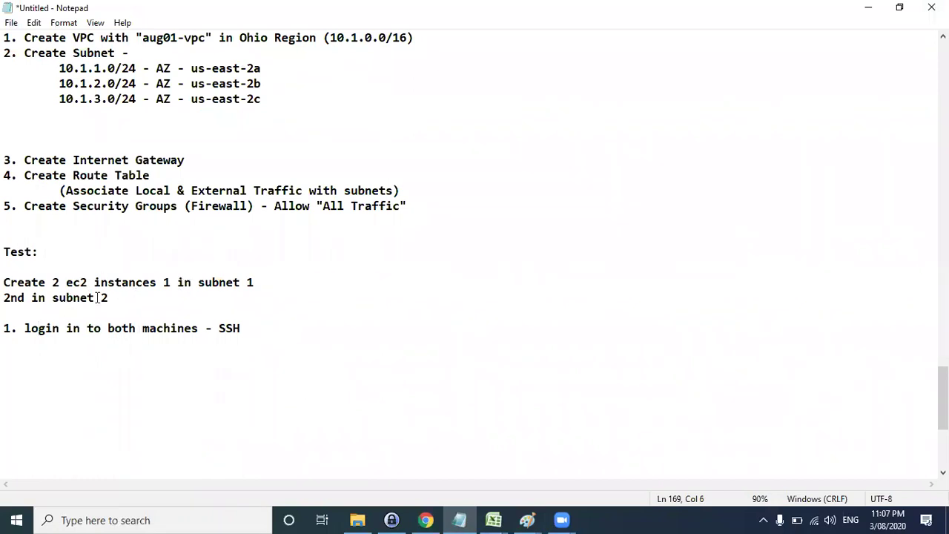
pyautogui.moveTo(24, 331); pyautogui.dragTo(197, 328)
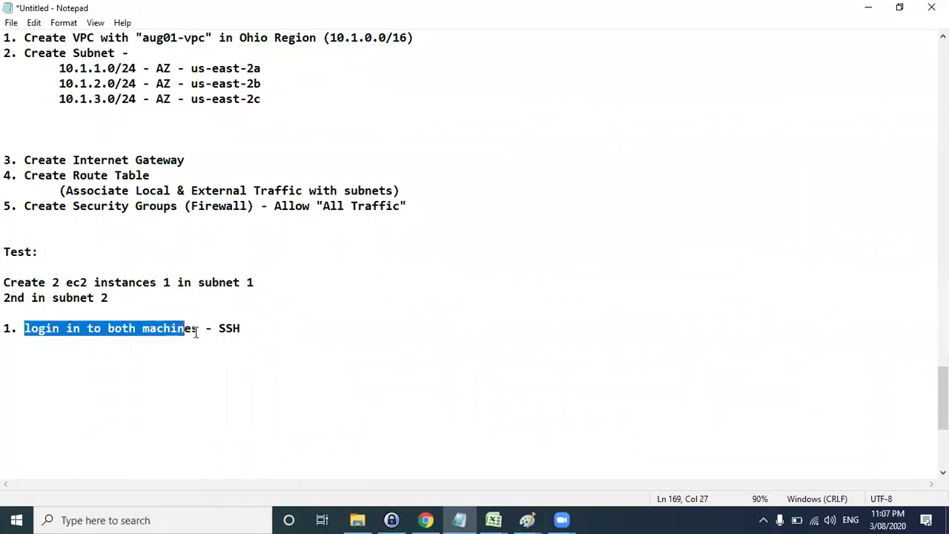
# Step: Add the test item "2. SSH from Machine 1 to Machine 2" below the login item
pyautogui.click(251, 327)
pyautogui.press('Return')
pyautogui.write('2. P')
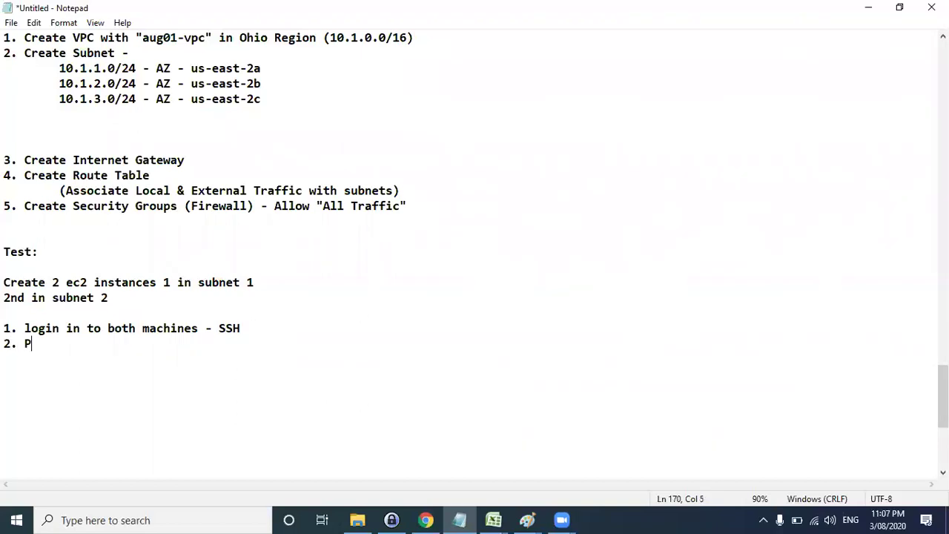
pyautogui.press('BackSpace')
pyautogui.write('SSH from Machi')
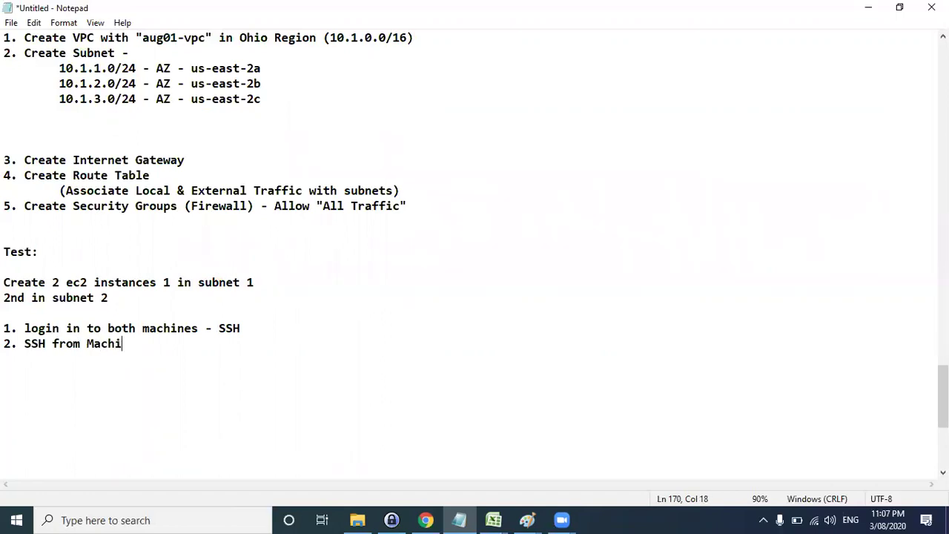
pyautogui.write('ne 1 to Machine 2')
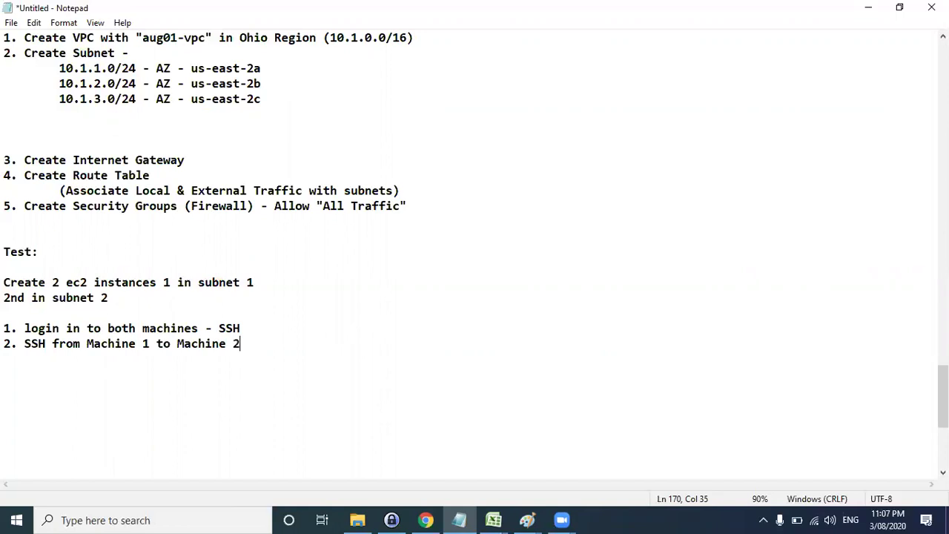
pyautogui.press('Return')
pyautogui.write('3. Pin')
pyautogui.write('g from ')
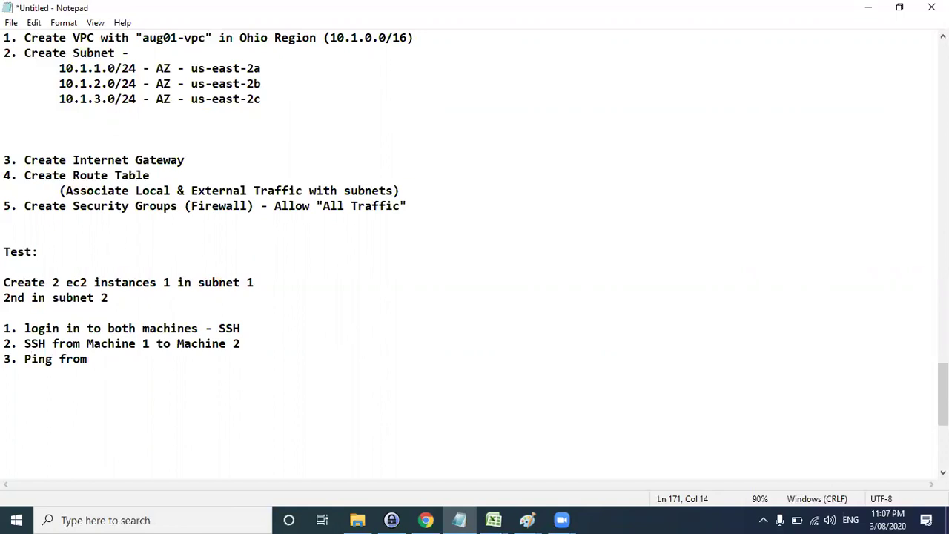
pyautogui.write('Machine to ')
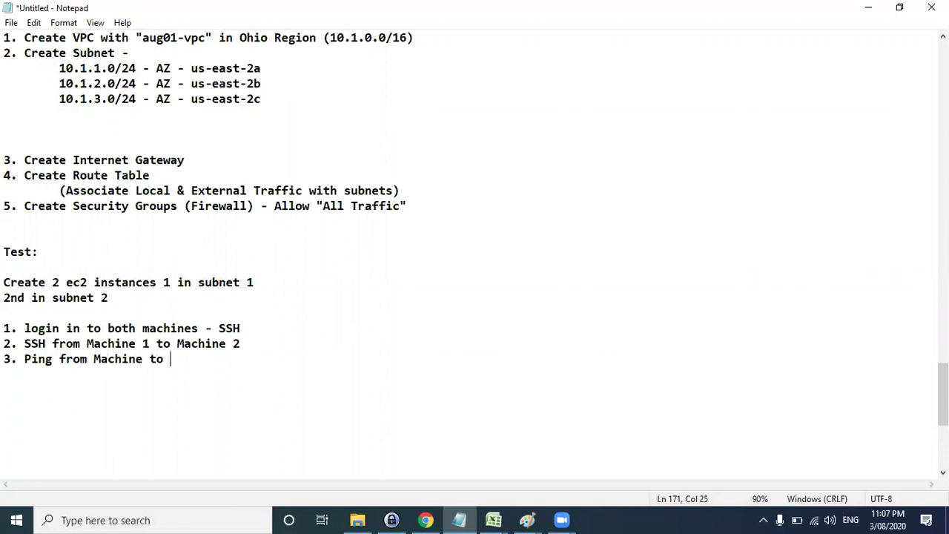
pyautogui.write('www.google.com')
pyautogui.press('Return')
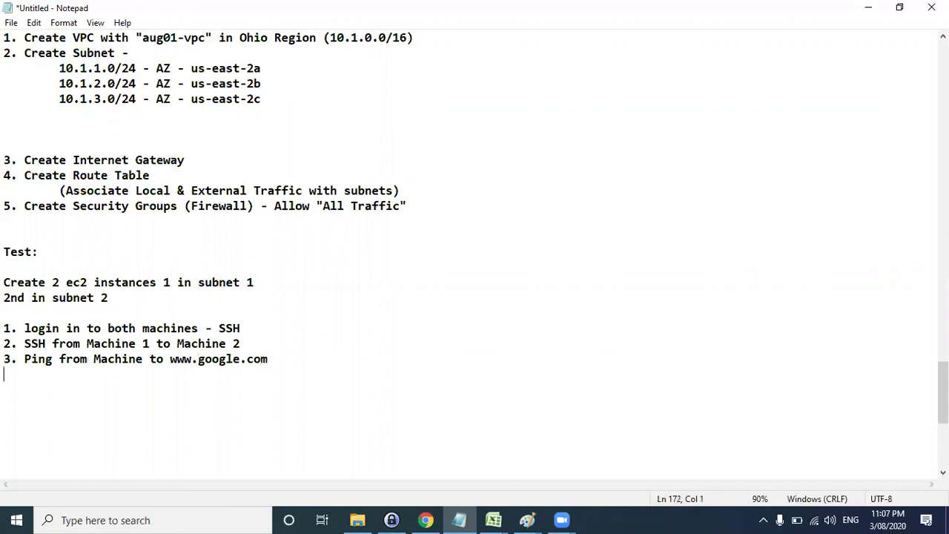
pyautogui.write('4. Ping from Machine 2 to Extenal Web site')
# Step: Review the five lab steps and the test plan in the notes, from the "Lab:" heading through the last ping item
pyautogui.moveTo(5, 282); pyautogui.dragTo(60, 408)
pyautogui.scroll(2, 128, 238)
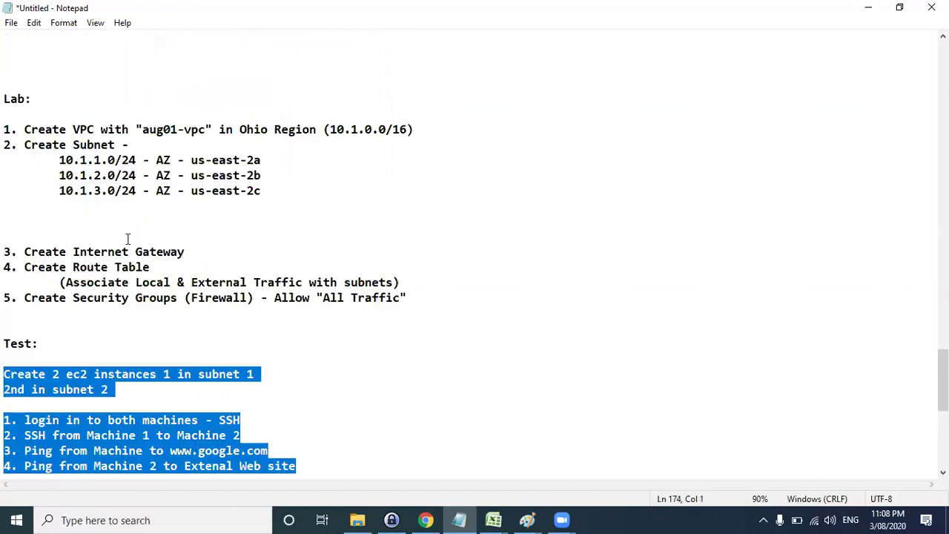
pyautogui.moveTo(4, 129); pyautogui.dragTo(48, 308)
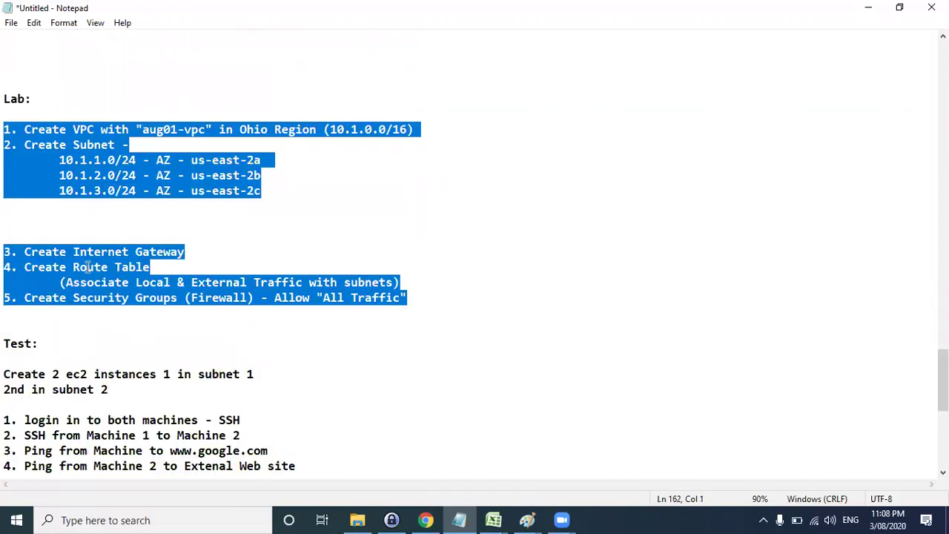
pyautogui.scroll(-1, 87, 267)
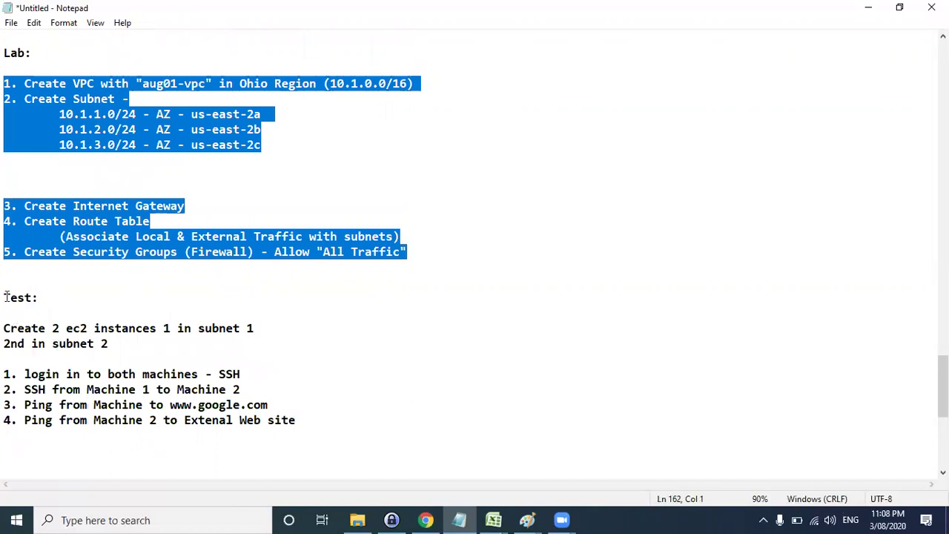
pyautogui.moveTo(6, 297); pyautogui.dragTo(33, 455)
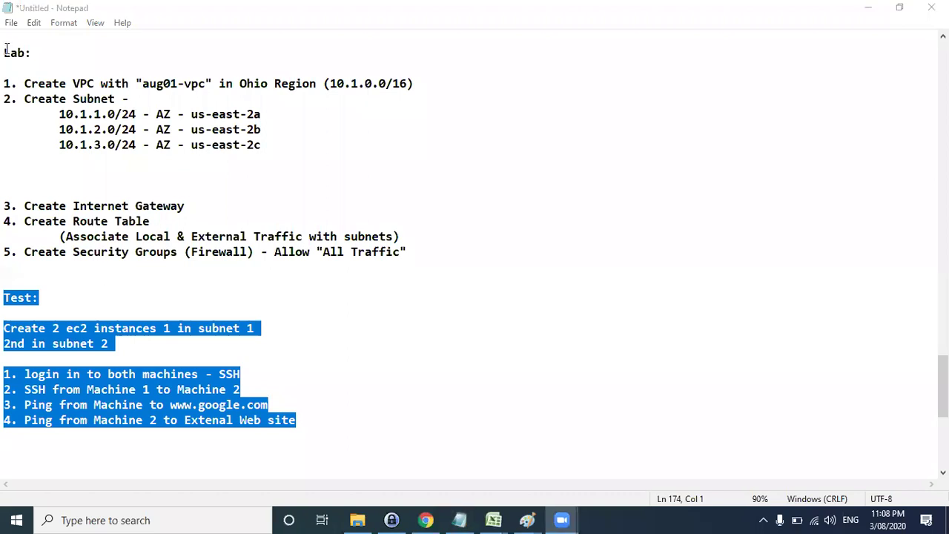
pyautogui.moveTo(6, 52); pyautogui.dragTo(64, 434)
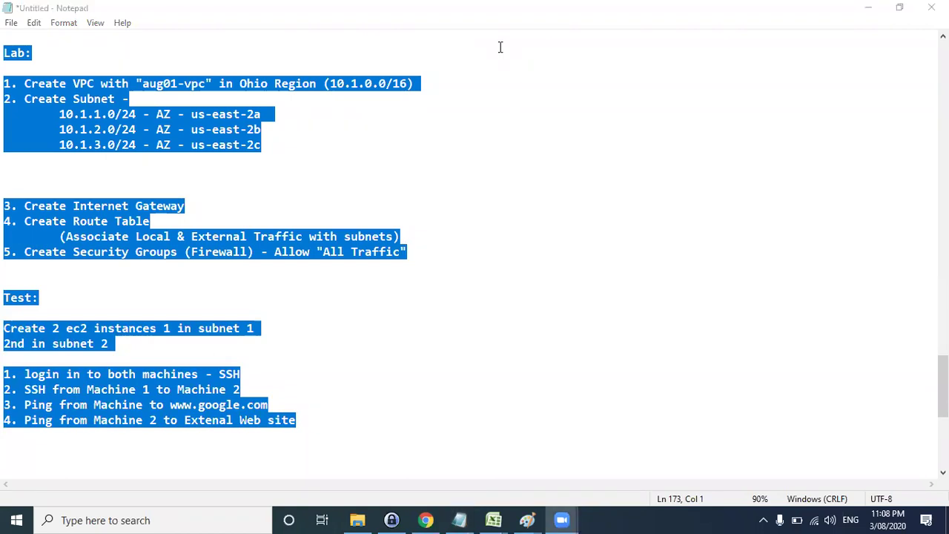
# Step: Open the Snipping Tool and return to the lab notes in Notepad
pyautogui.press('super')
pyautogui.write('sni')
pyautogui.press('Return')
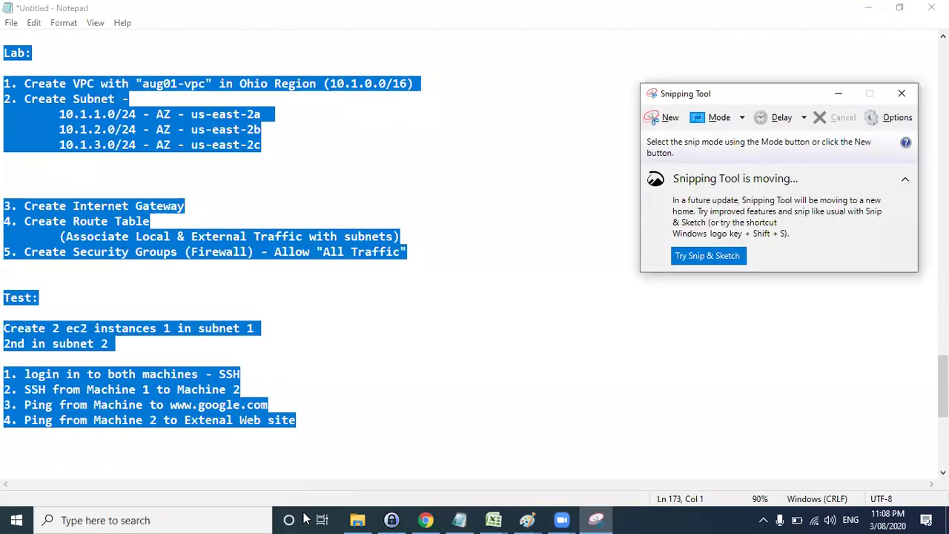
pyautogui.press('super')
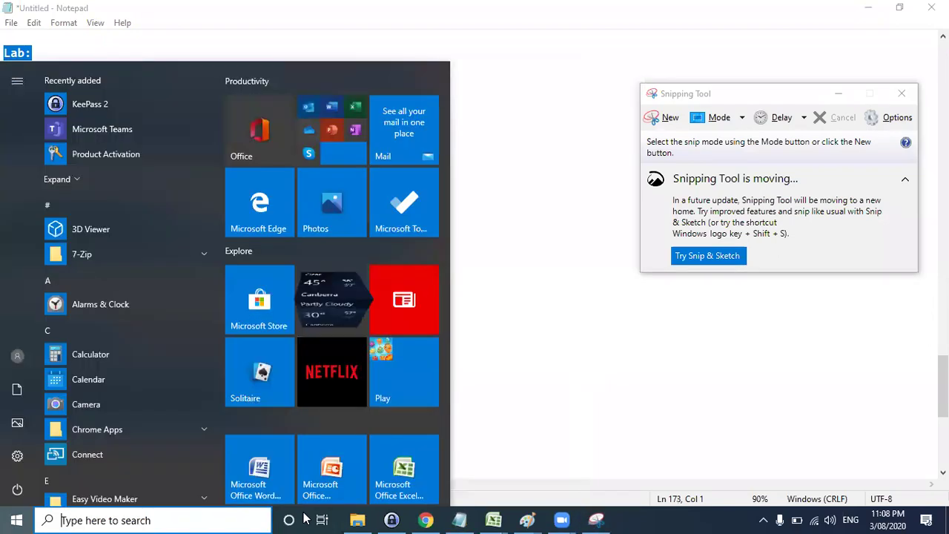
pyautogui.click(572, 106)
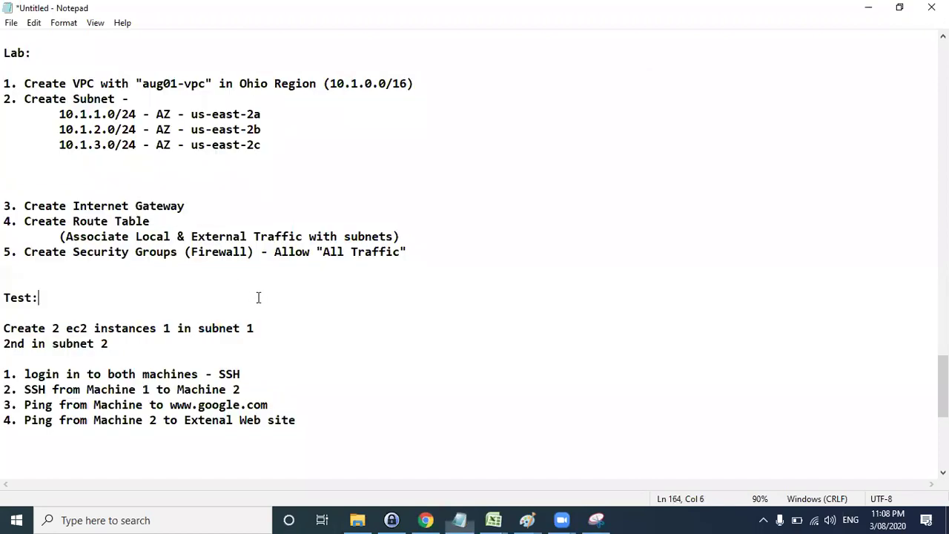
# Step: Review lab steps 1 to 5 covering the VPC, subnets, internet gateway, route table and security groups
pyautogui.click(258, 297)
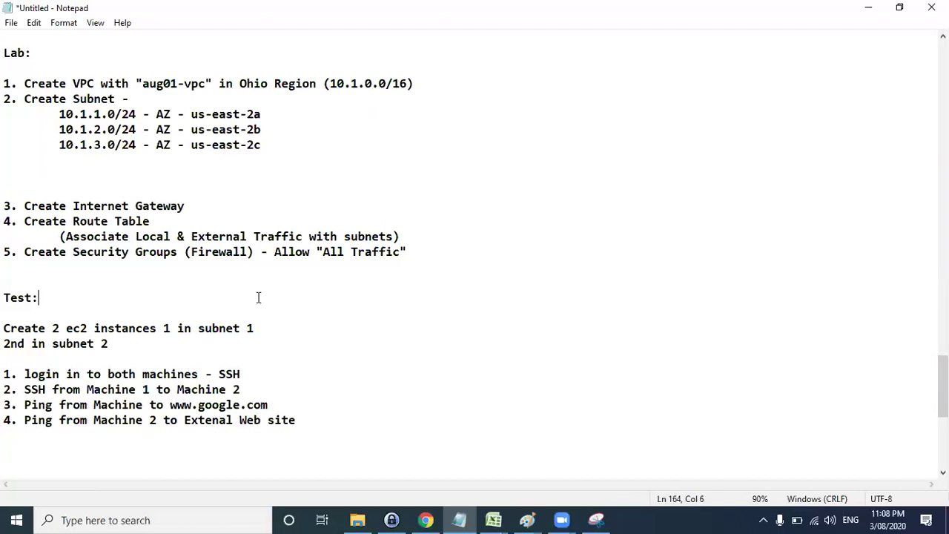
pyautogui.moveTo(5, 83); pyautogui.dragTo(68, 252)
pyautogui.click(113, 83)
pyautogui.moveTo(45, 99); pyautogui.dragTo(85, 159)
pyautogui.moveTo(73, 206); pyautogui.dragTo(149, 208)
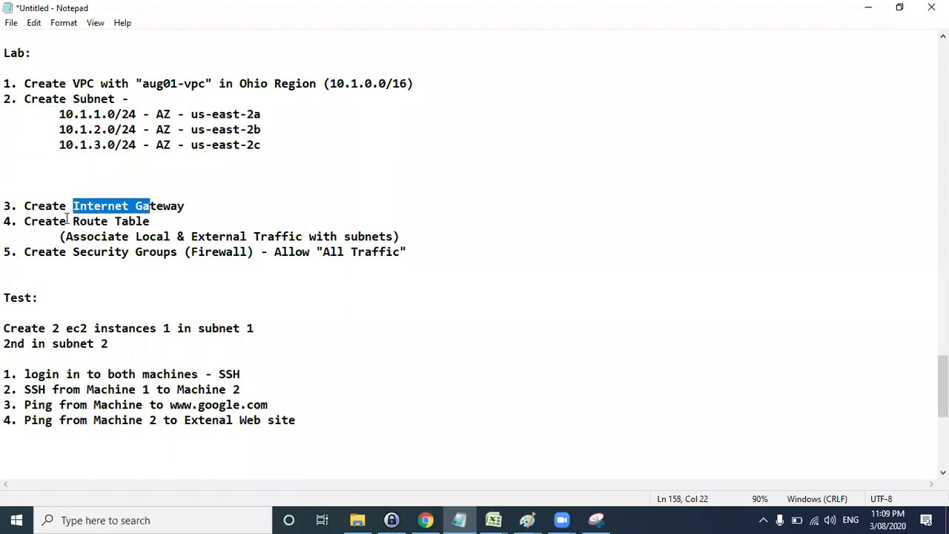
pyautogui.moveTo(73, 221); pyautogui.dragTo(149, 236)
pyautogui.moveTo(87, 236); pyautogui.dragTo(226, 252)
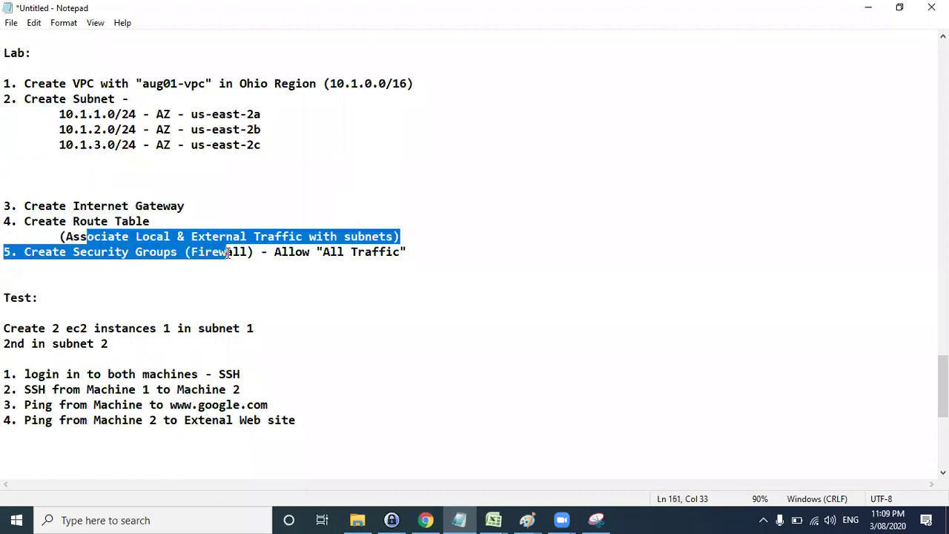
pyautogui.click(183, 272)
pyautogui.moveTo(417, 256); pyautogui.dragTo(6, 83)
# Step: Remove the three blank lines between the 10.1.3.0/24 subnet line and "3. Create Internet Gateway"
pyautogui.click(23, 162)
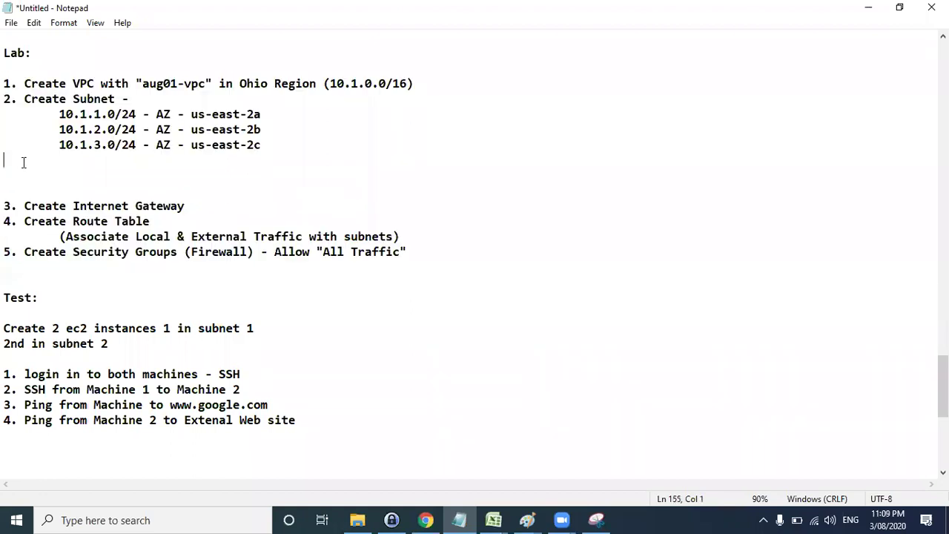
pyautogui.press('Delete')
pyautogui.press('Delete')
pyautogui.press('Delete')
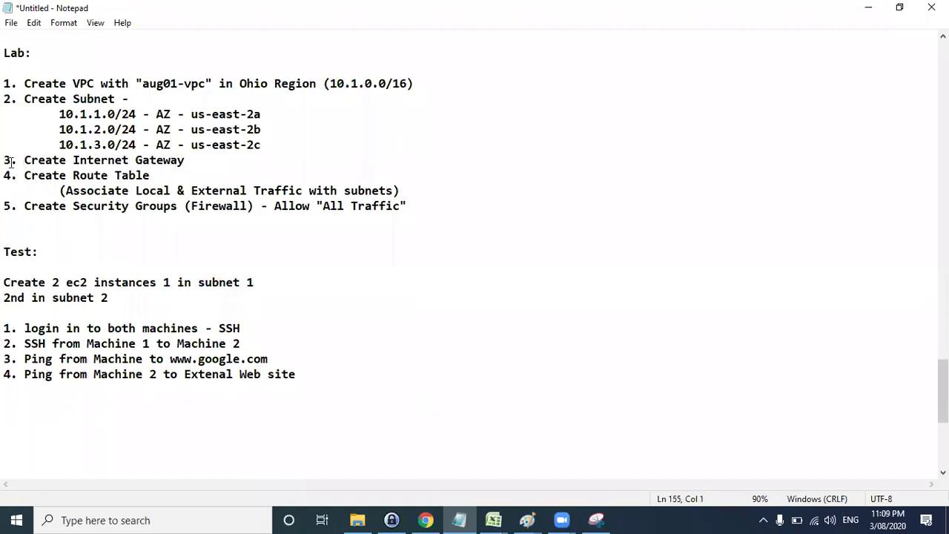
# Step: Review the lab steps in the notes, and switch to the AWS VPC console in Chrome to examine its networking and security sections
pyautogui.click(13, 56)
pyautogui.moveTo(14, 56); pyautogui.dragTo(84, 217)
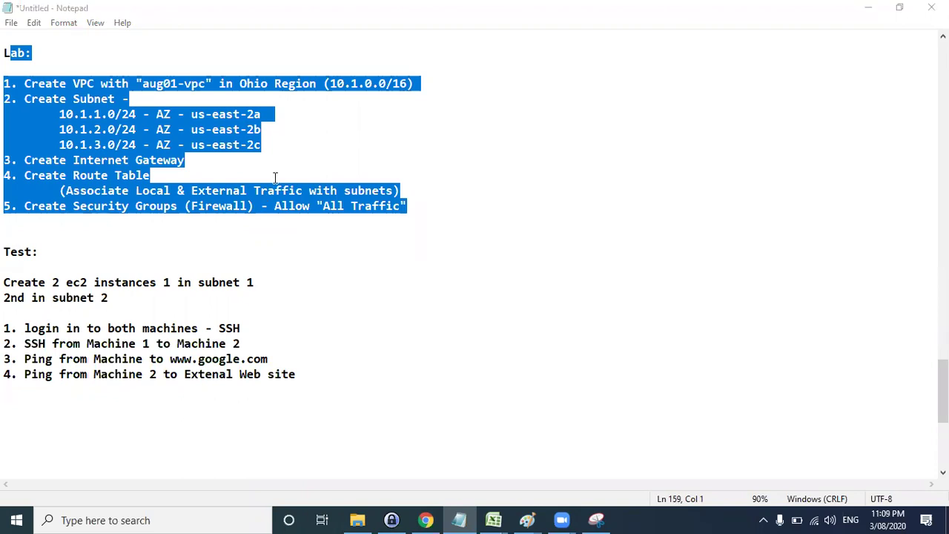
pyautogui.hotkey('alt', 'Tab')
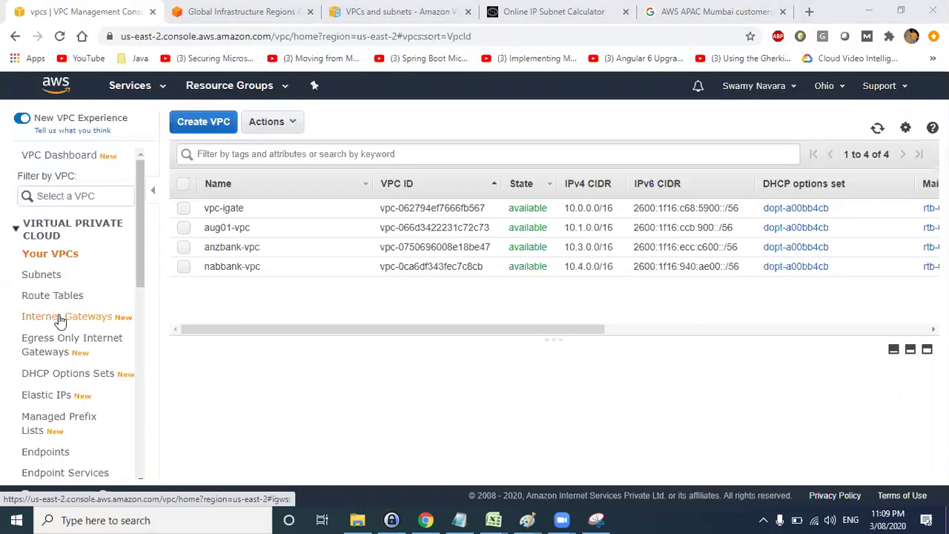
pyautogui.scroll(-2, 64, 337)
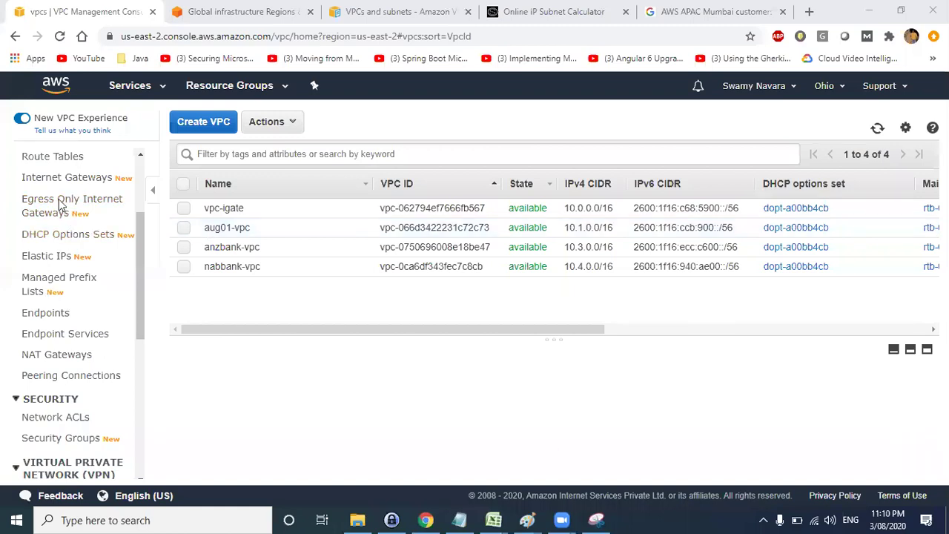
pyautogui.scroll(2, 72, 252)
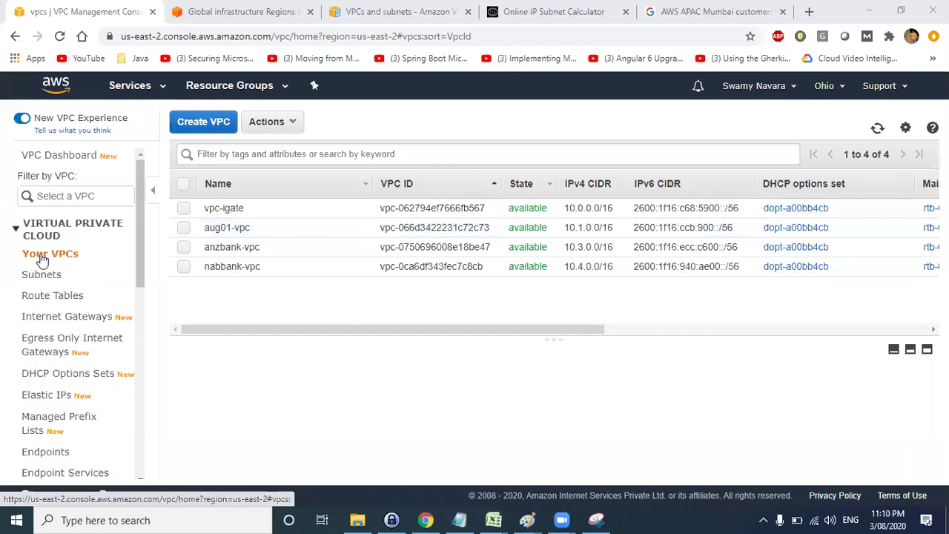